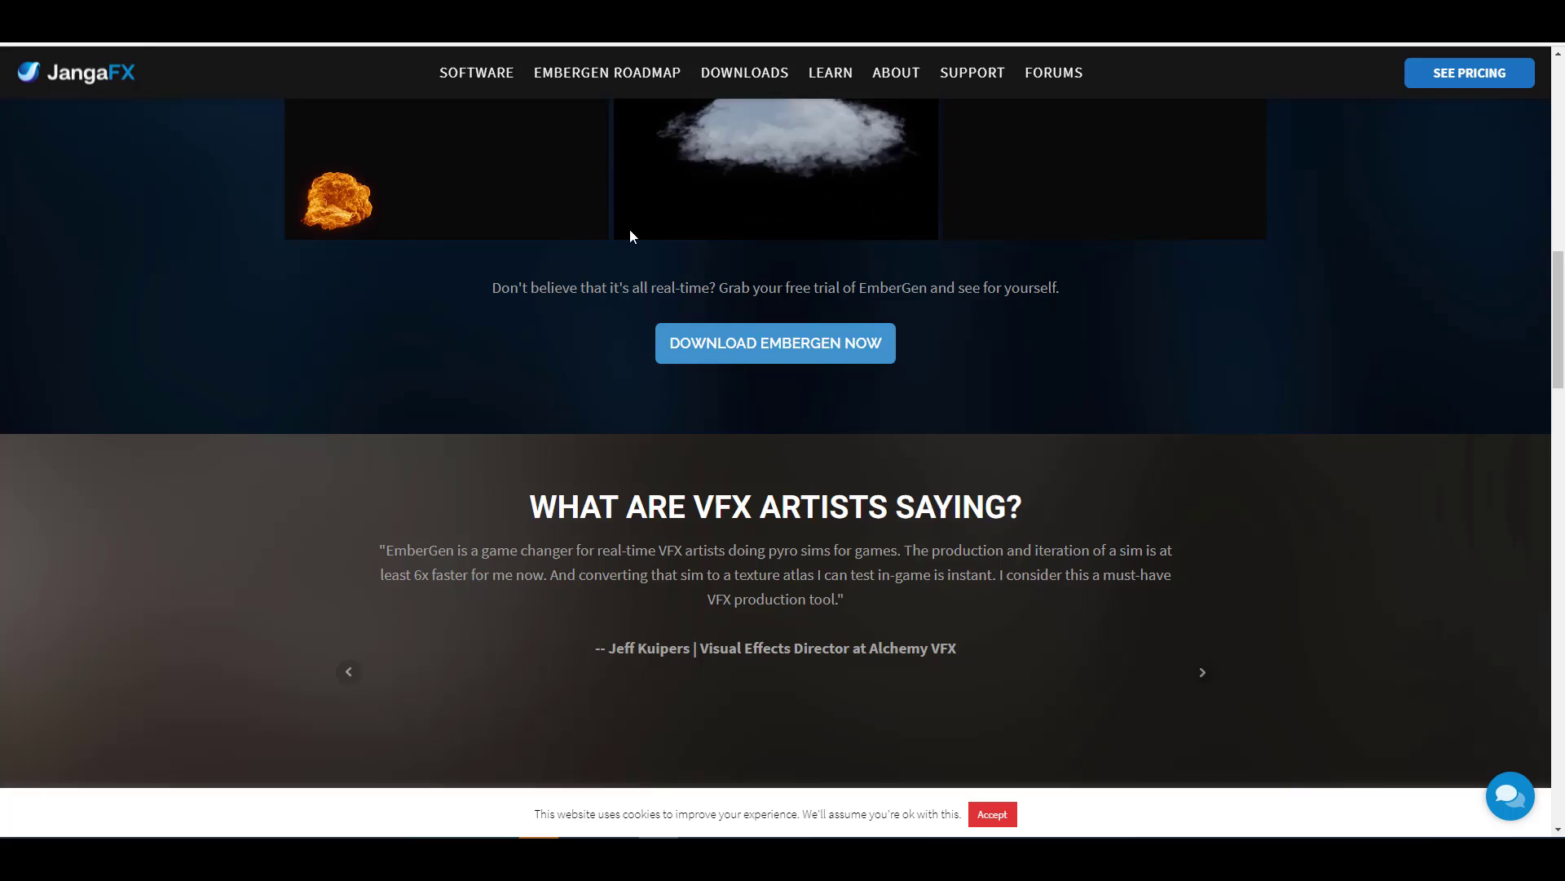
Step: Look through the JangaFX homepage down to its news section
scroll(629, 237, "down", 15)
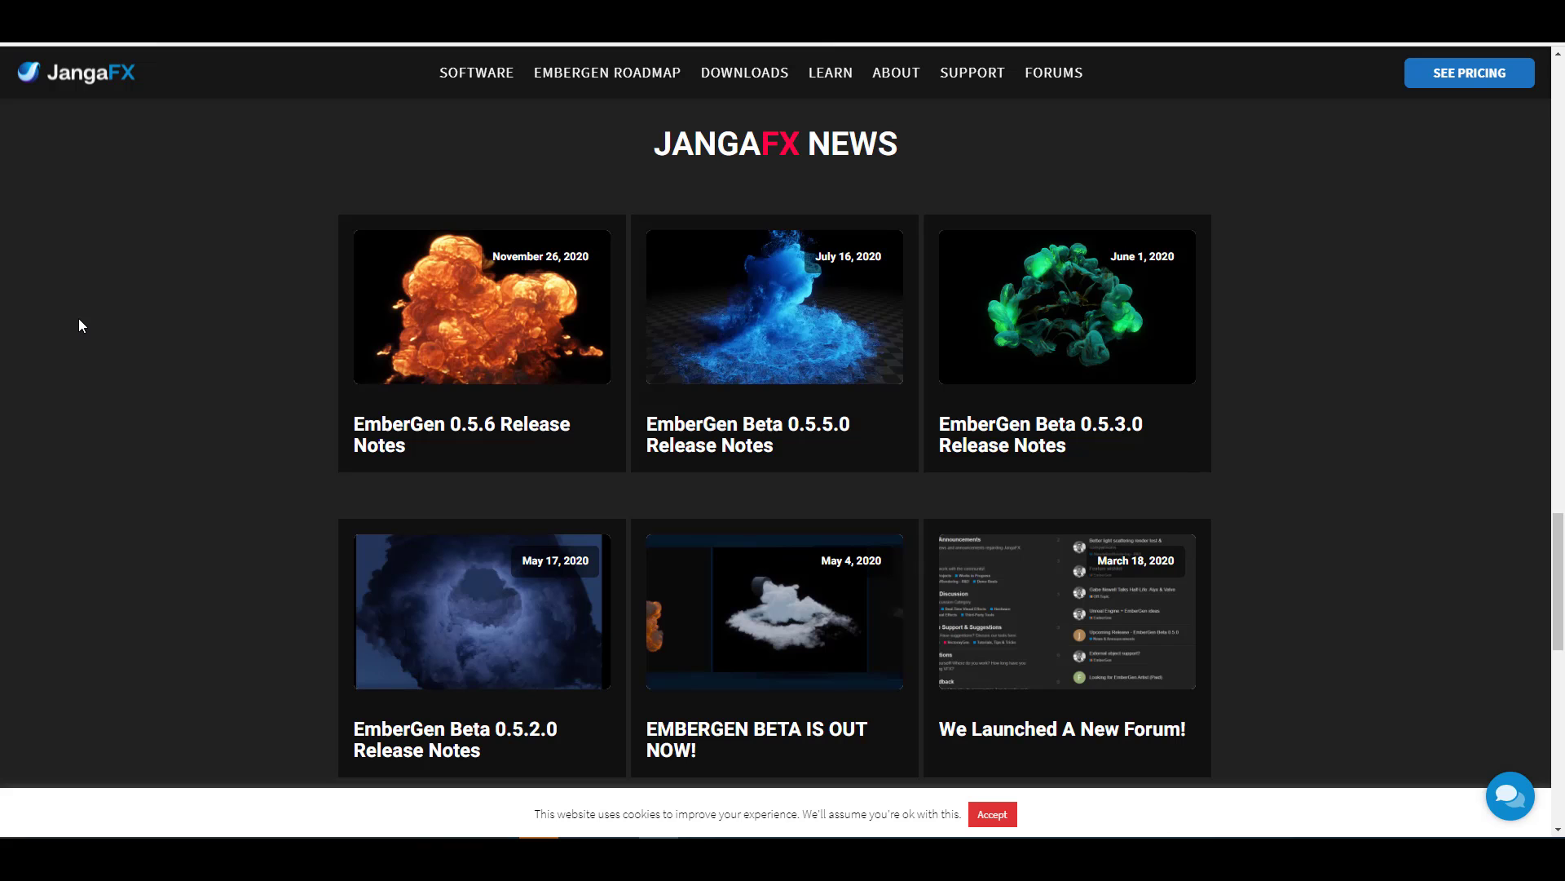
scroll(93, 326, "up", 10)
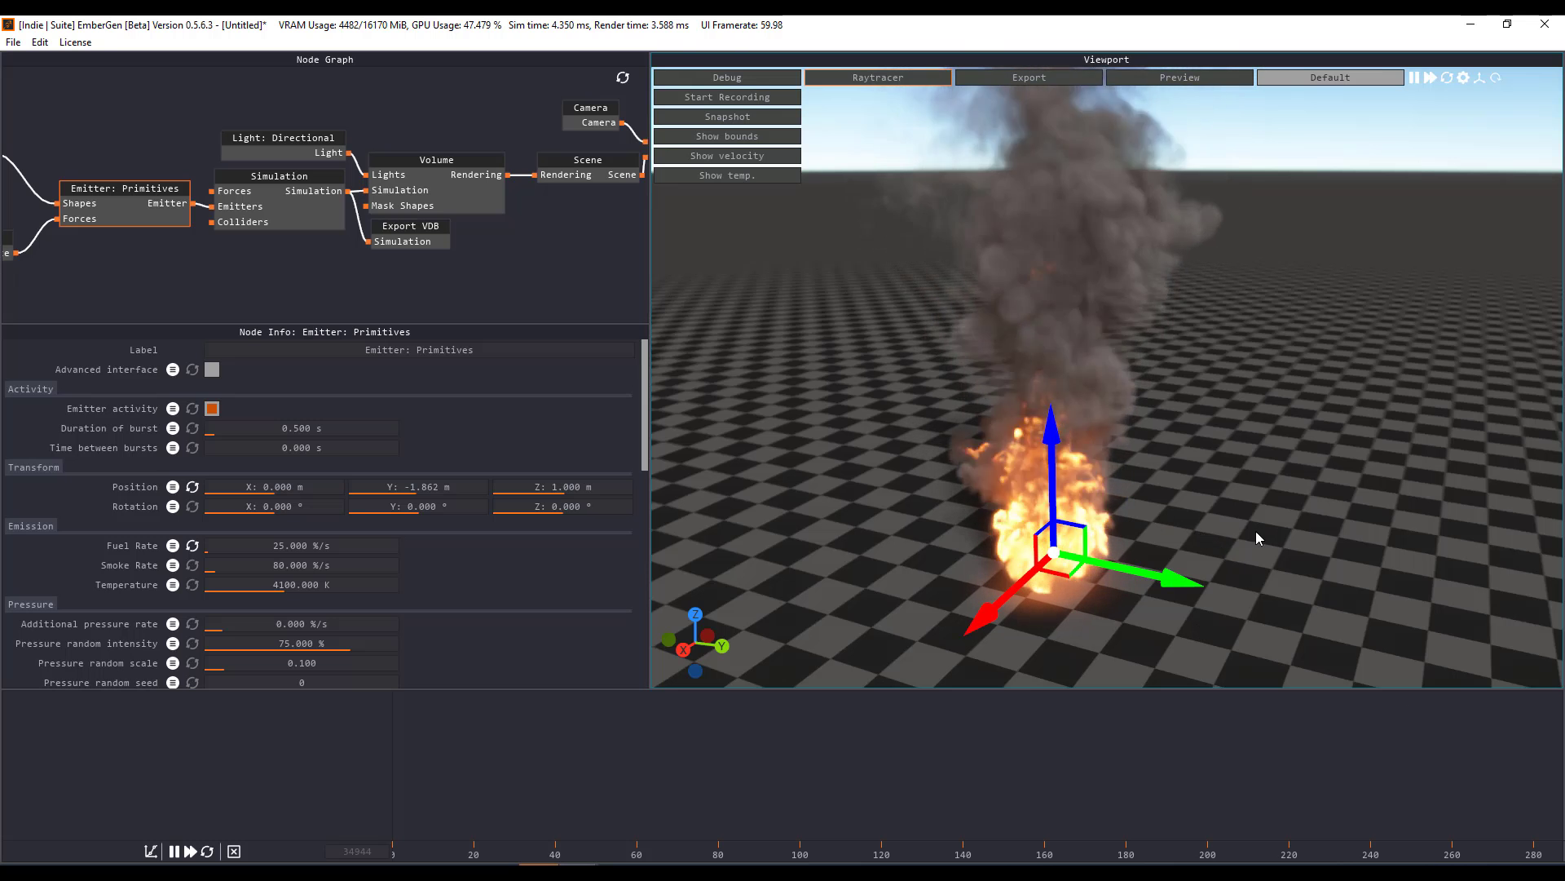
Step: In EmberGen 0.5.6.3, restart the fire simulation and move the primitives emitter along Y to about -1.760 m
left_click_drag(1256, 532, 848, 533)
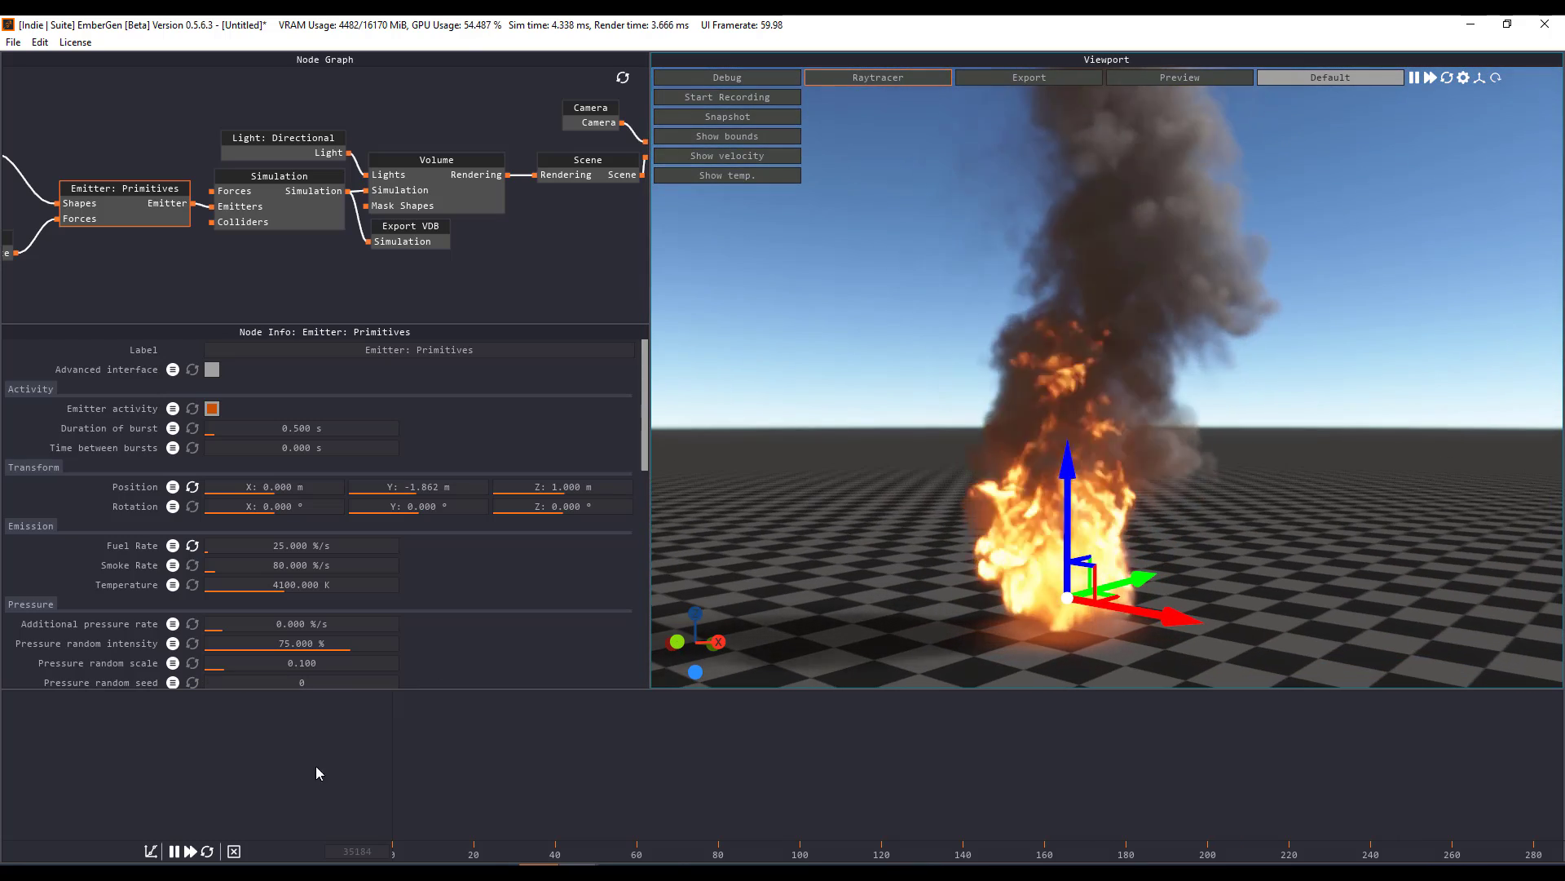
key("r")
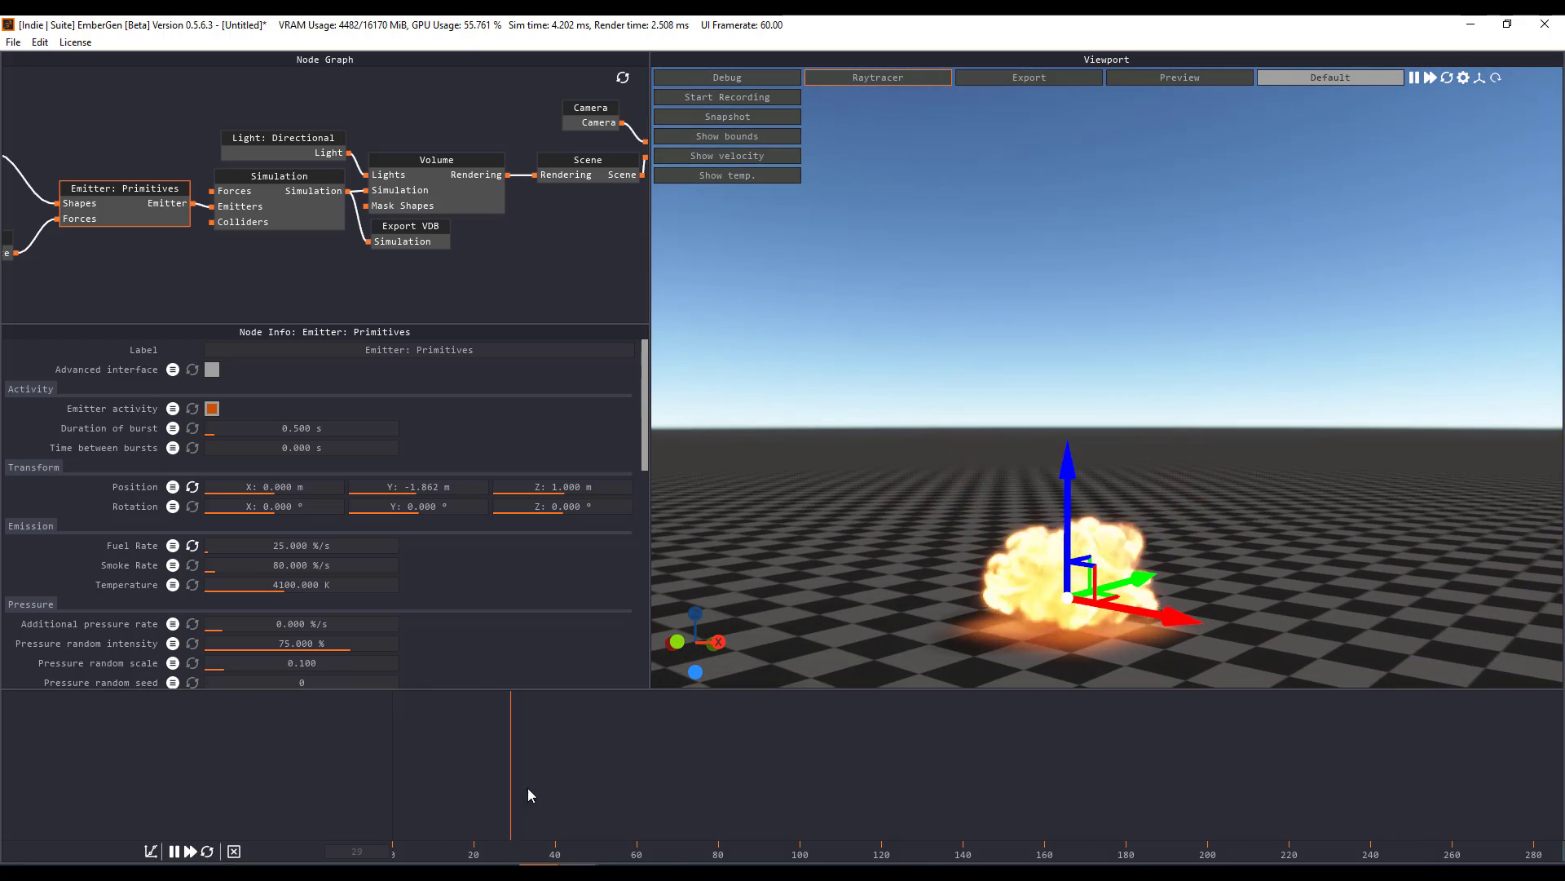
left_click_drag(1137, 581, 1091, 604)
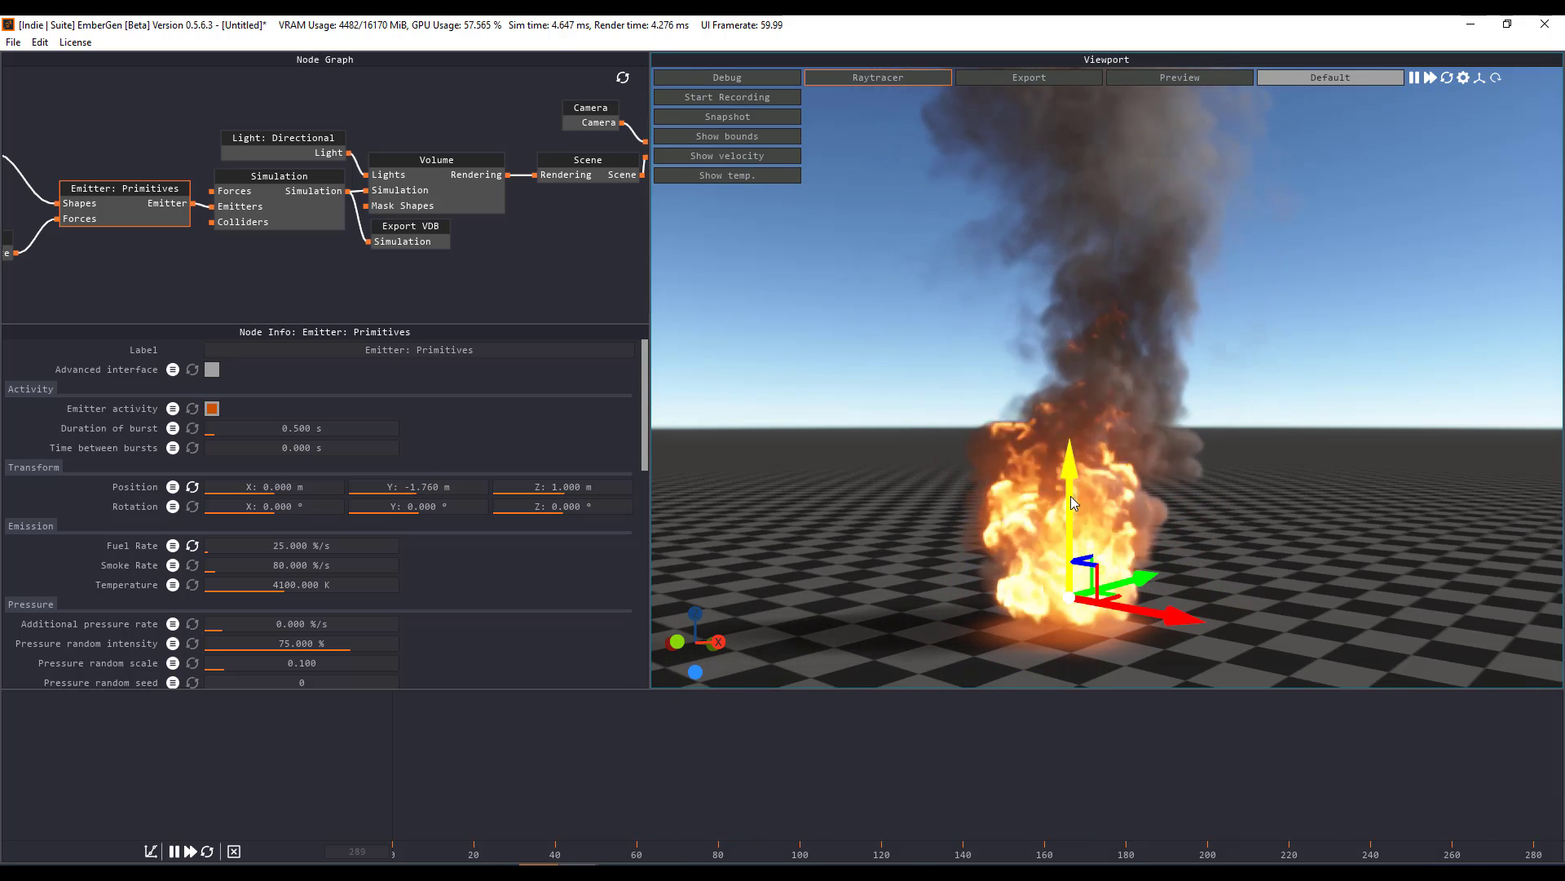
Step: Select the Capture node at the end of the node graph to view its parameters
left_click(410, 236)
middle_click_drag(503, 263, 213, 281)
left_click(457, 148)
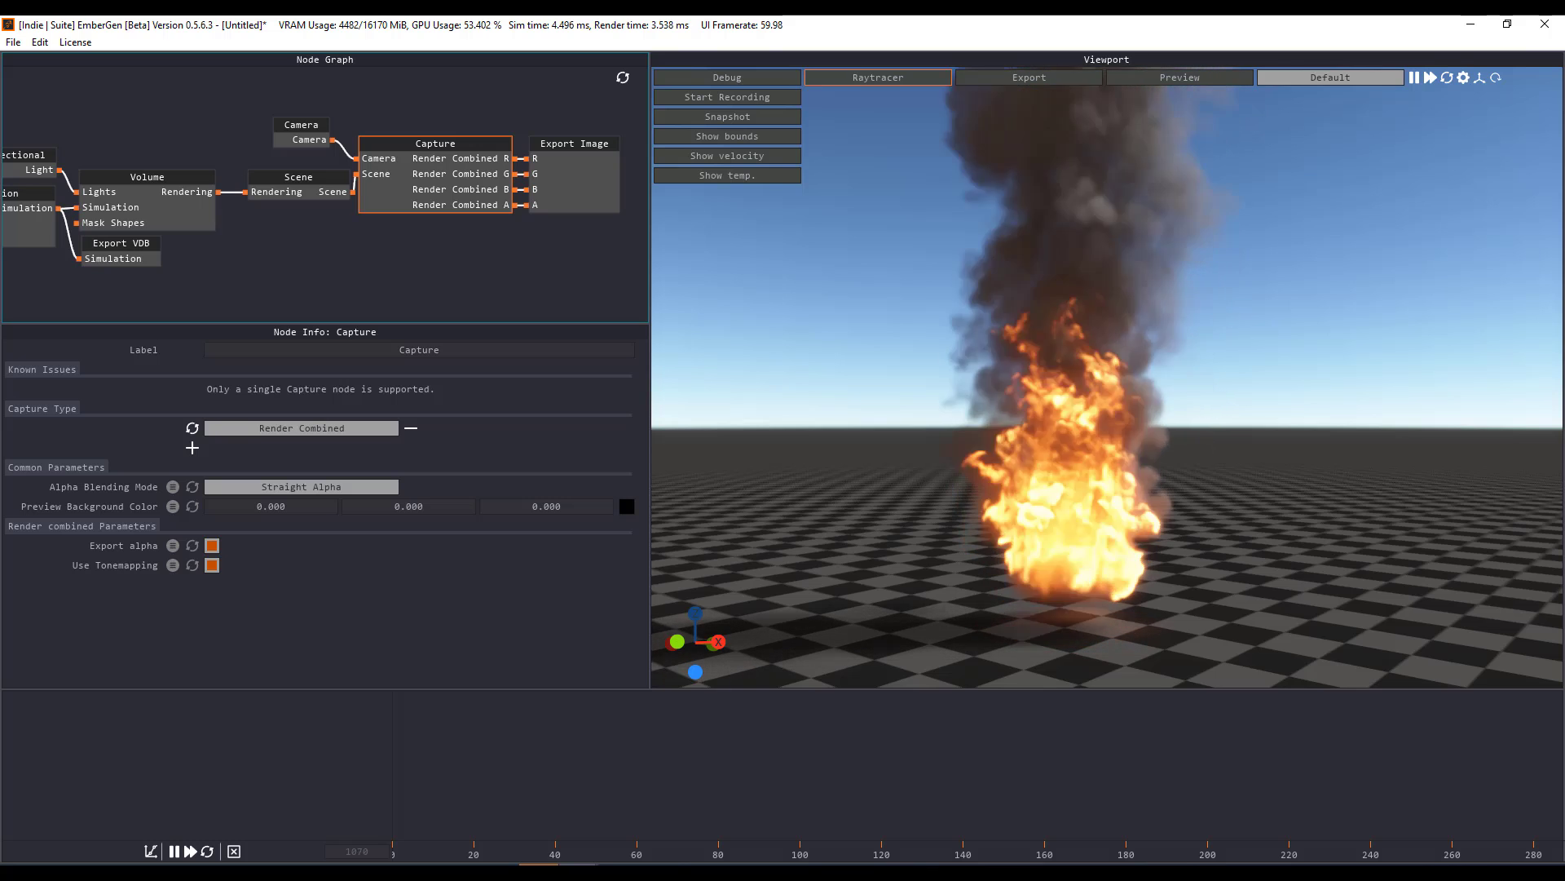
Step: Switch to the new EmberGen beta and create a new project without saving the current one
key("ctrl+n")
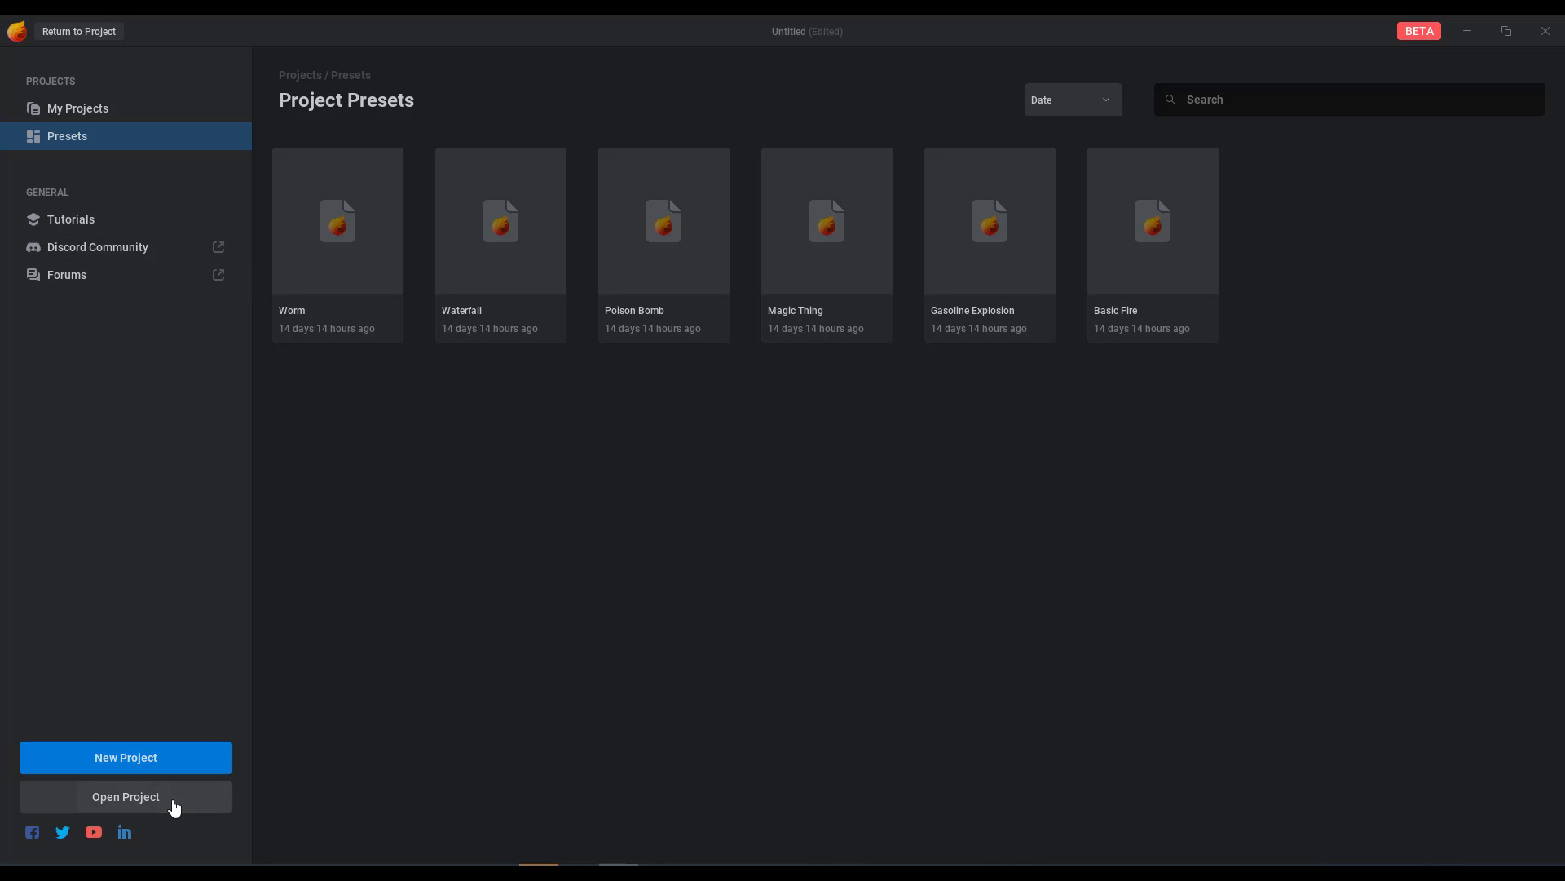
left_click(179, 759)
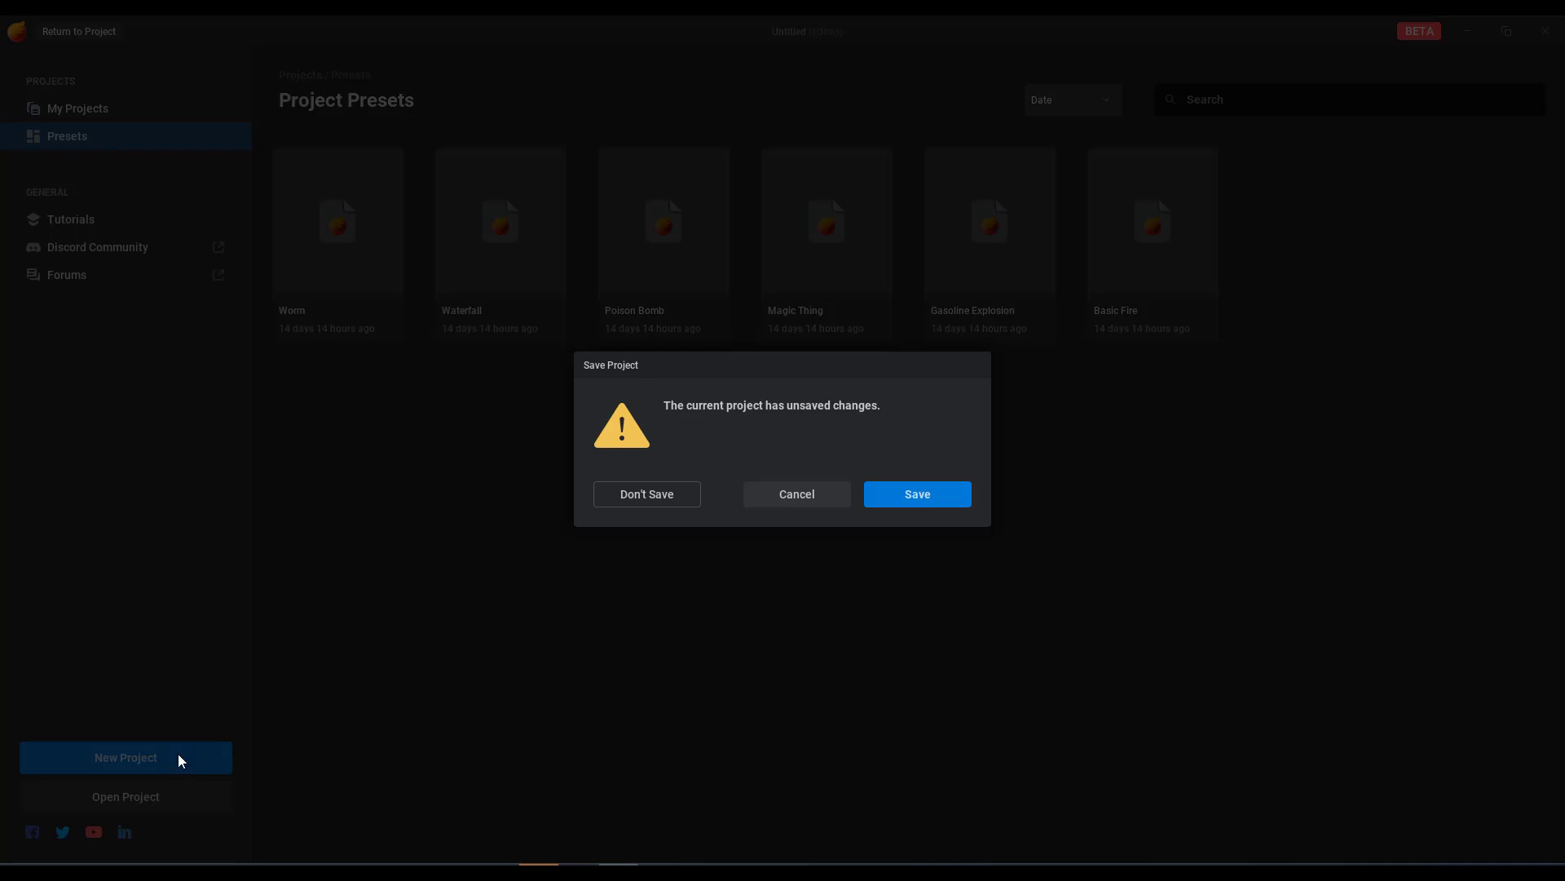
left_click(670, 503)
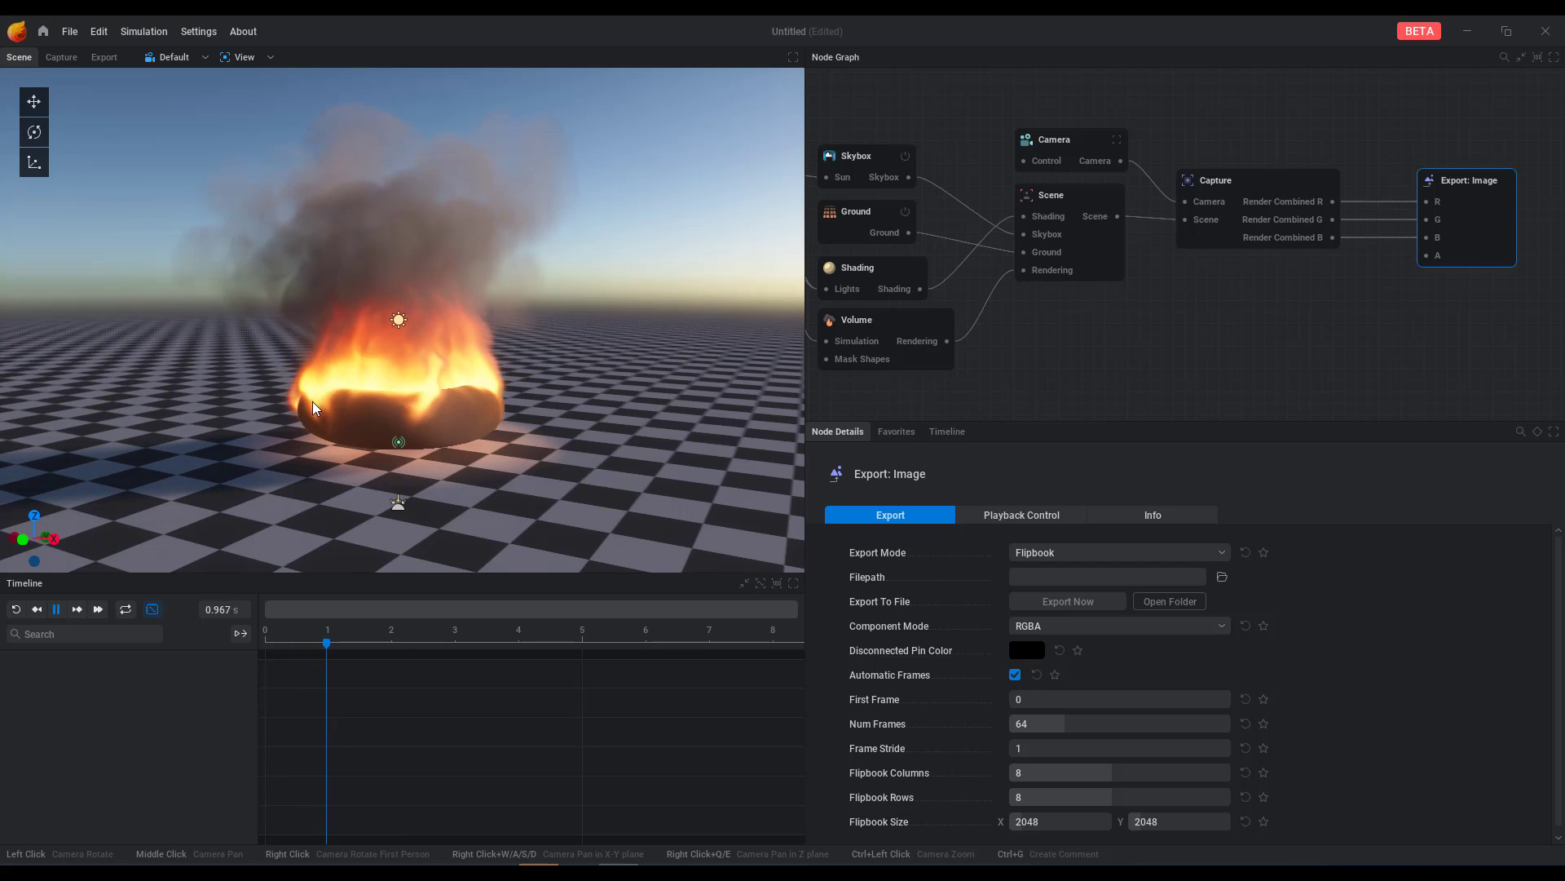
Step: Pause the simulation and return the timeline playhead to 0 seconds
left_click(56, 609)
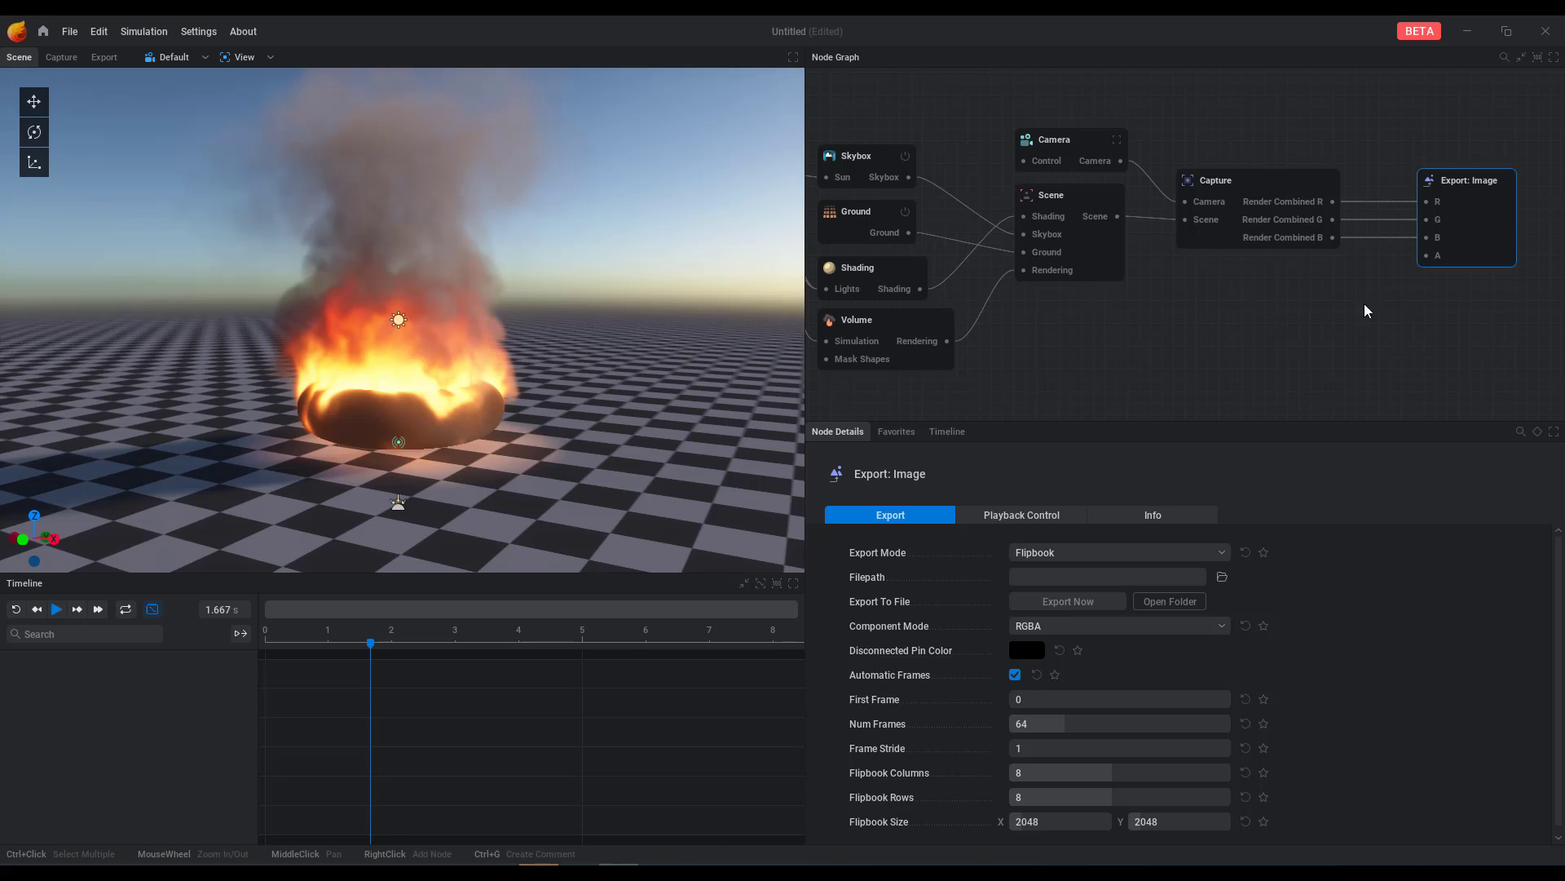
scroll(1336, 320, "down", 4)
scroll(1335, 320, "up", 2)
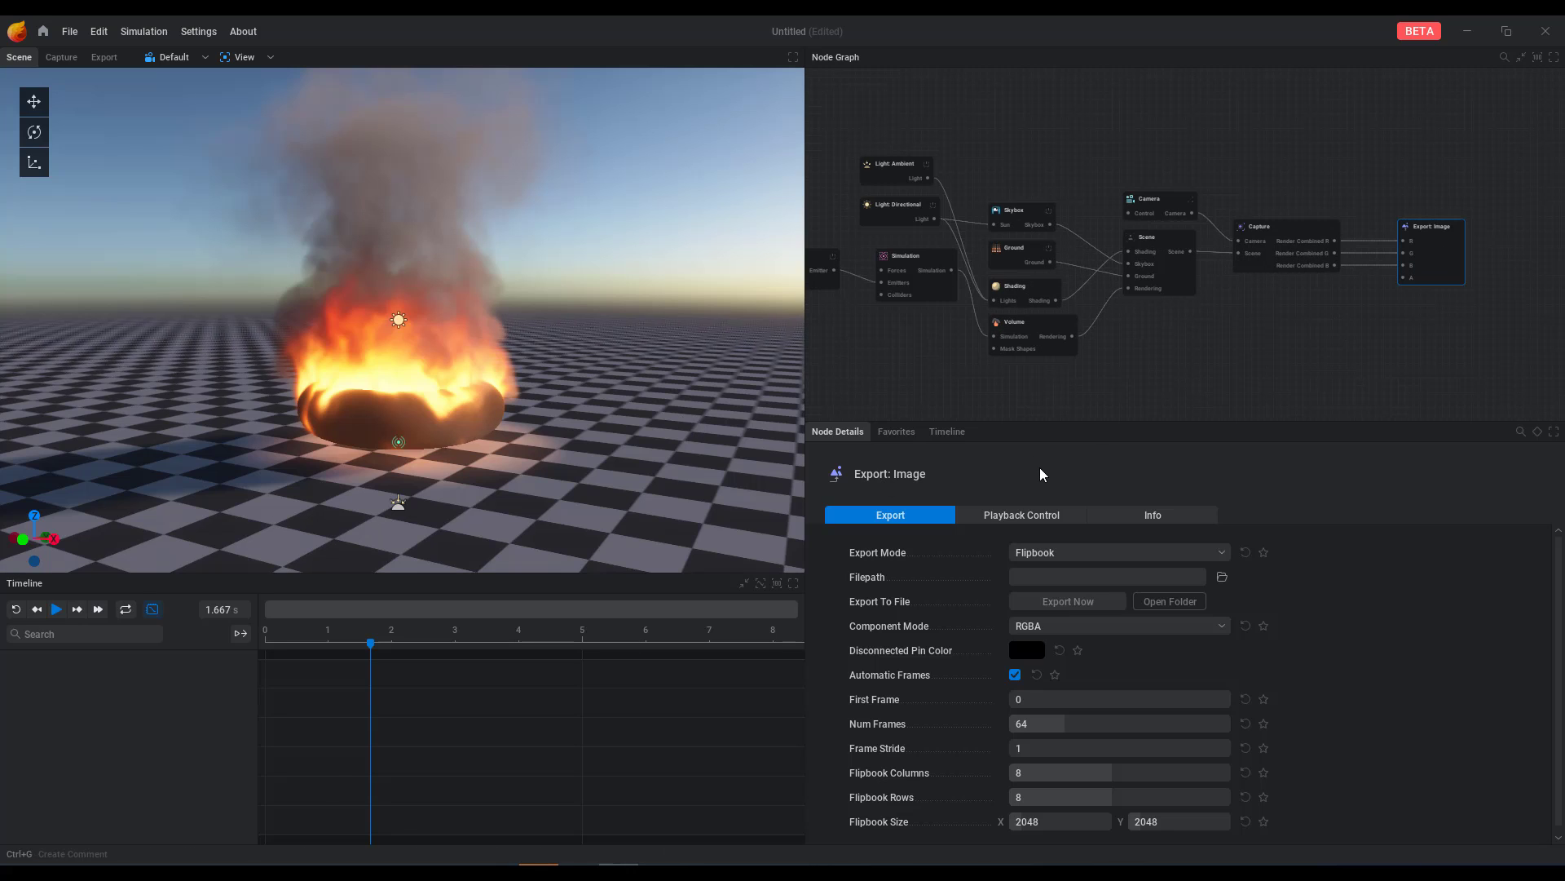
scroll(373, 351, "up", 3)
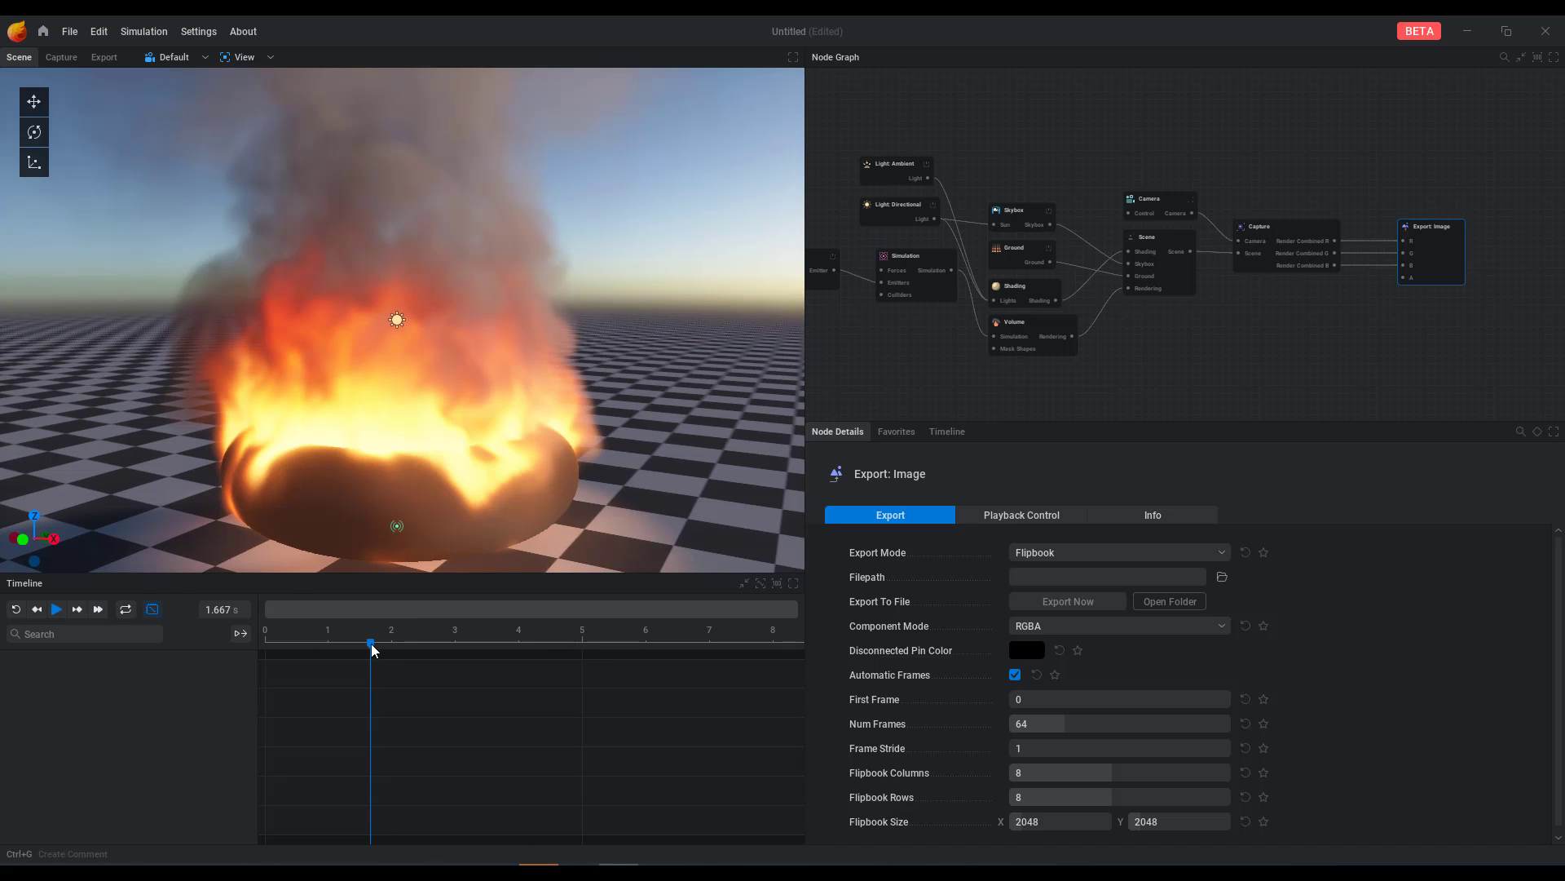
left_click_drag(371, 648, 265, 645)
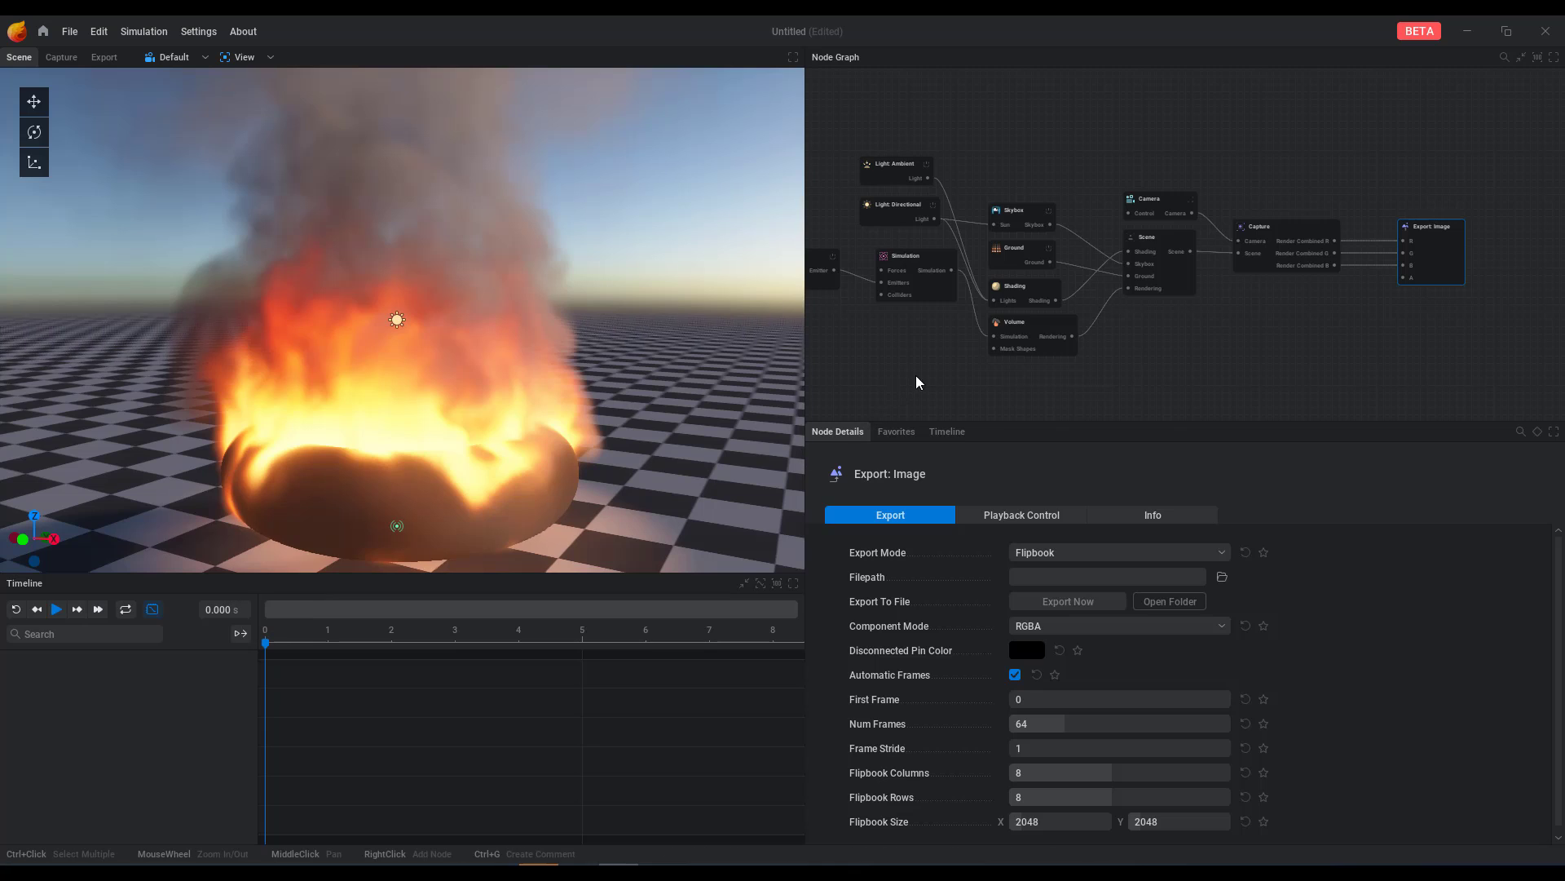
middle_click_drag(1009, 351, 1107, 359)
scroll(1113, 362, "up", 2)
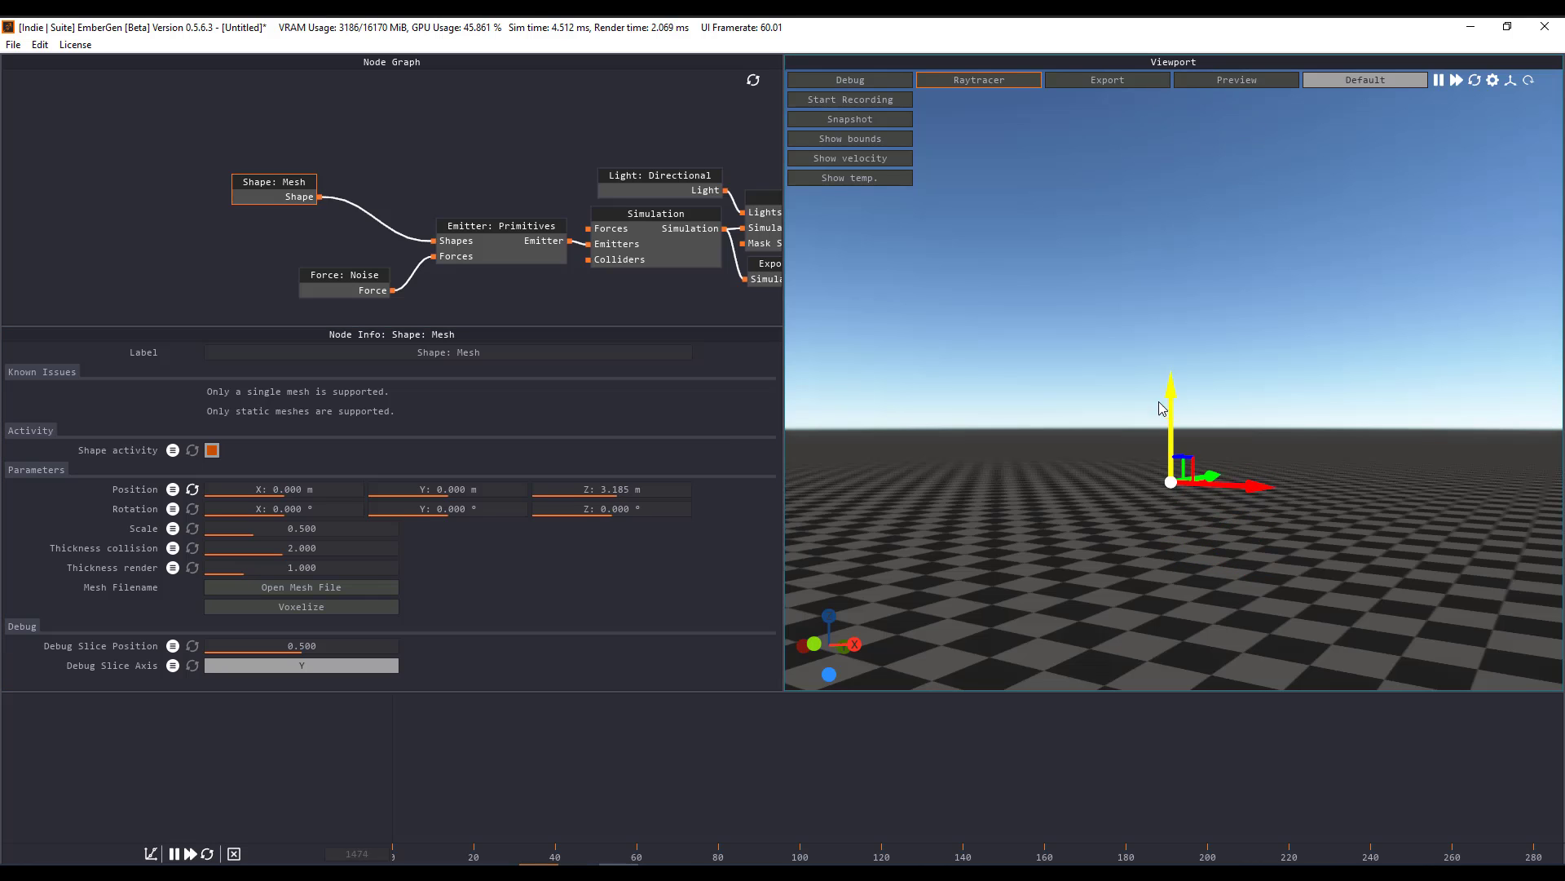
Step: In EmberGen 0.5.6.3, voxelize the Shape: Mesh node's mesh in the restarted simulation and move it upward along Z
left_click(212, 853)
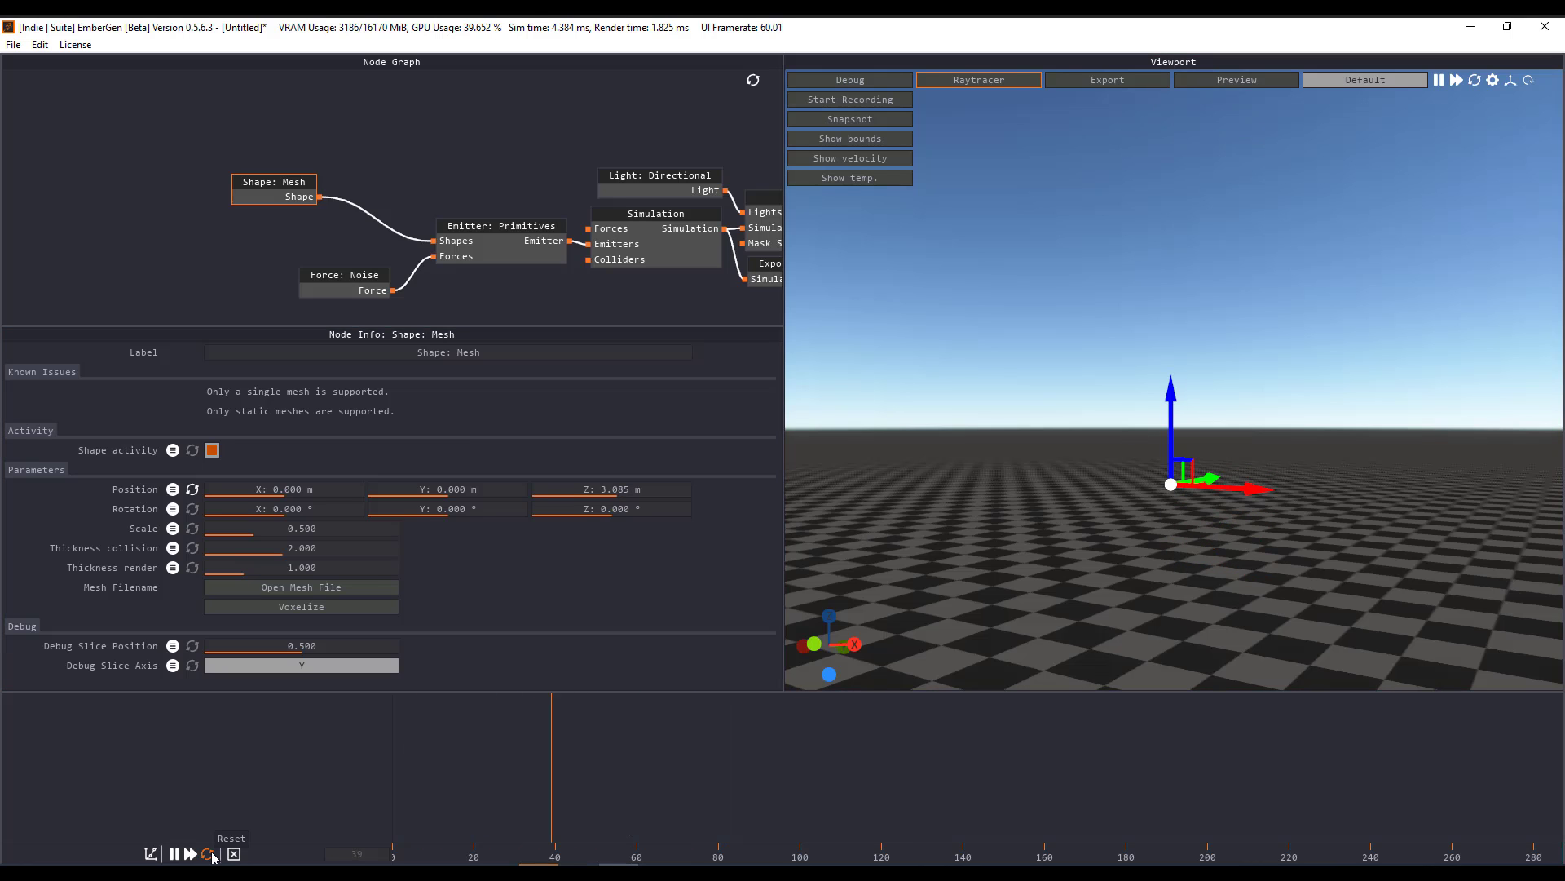
left_click(301, 609)
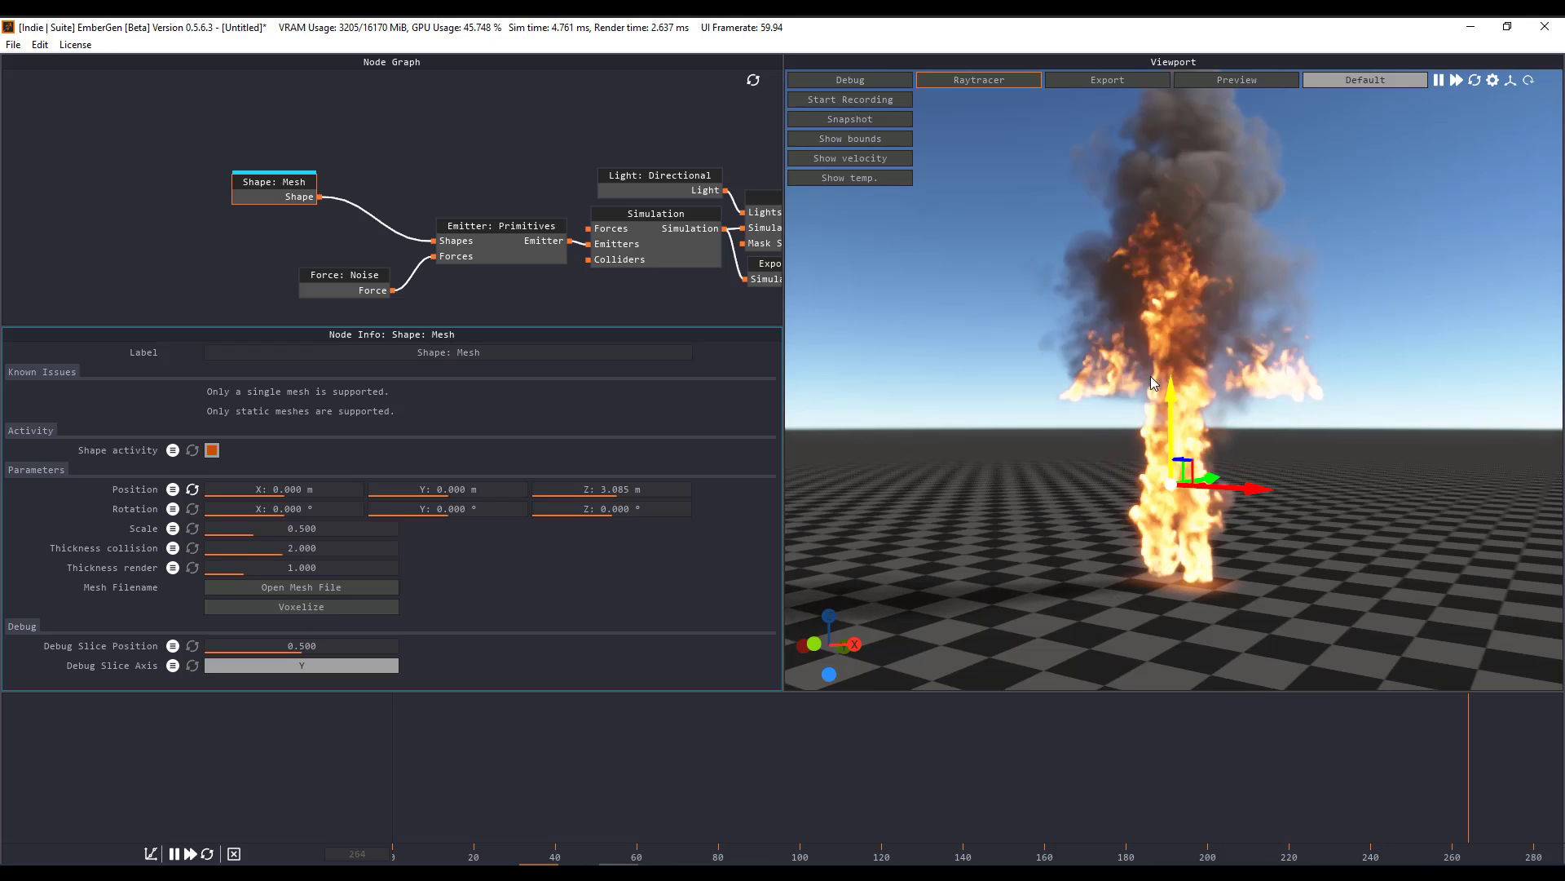
left_click_drag(1172, 400, 1173, 321)
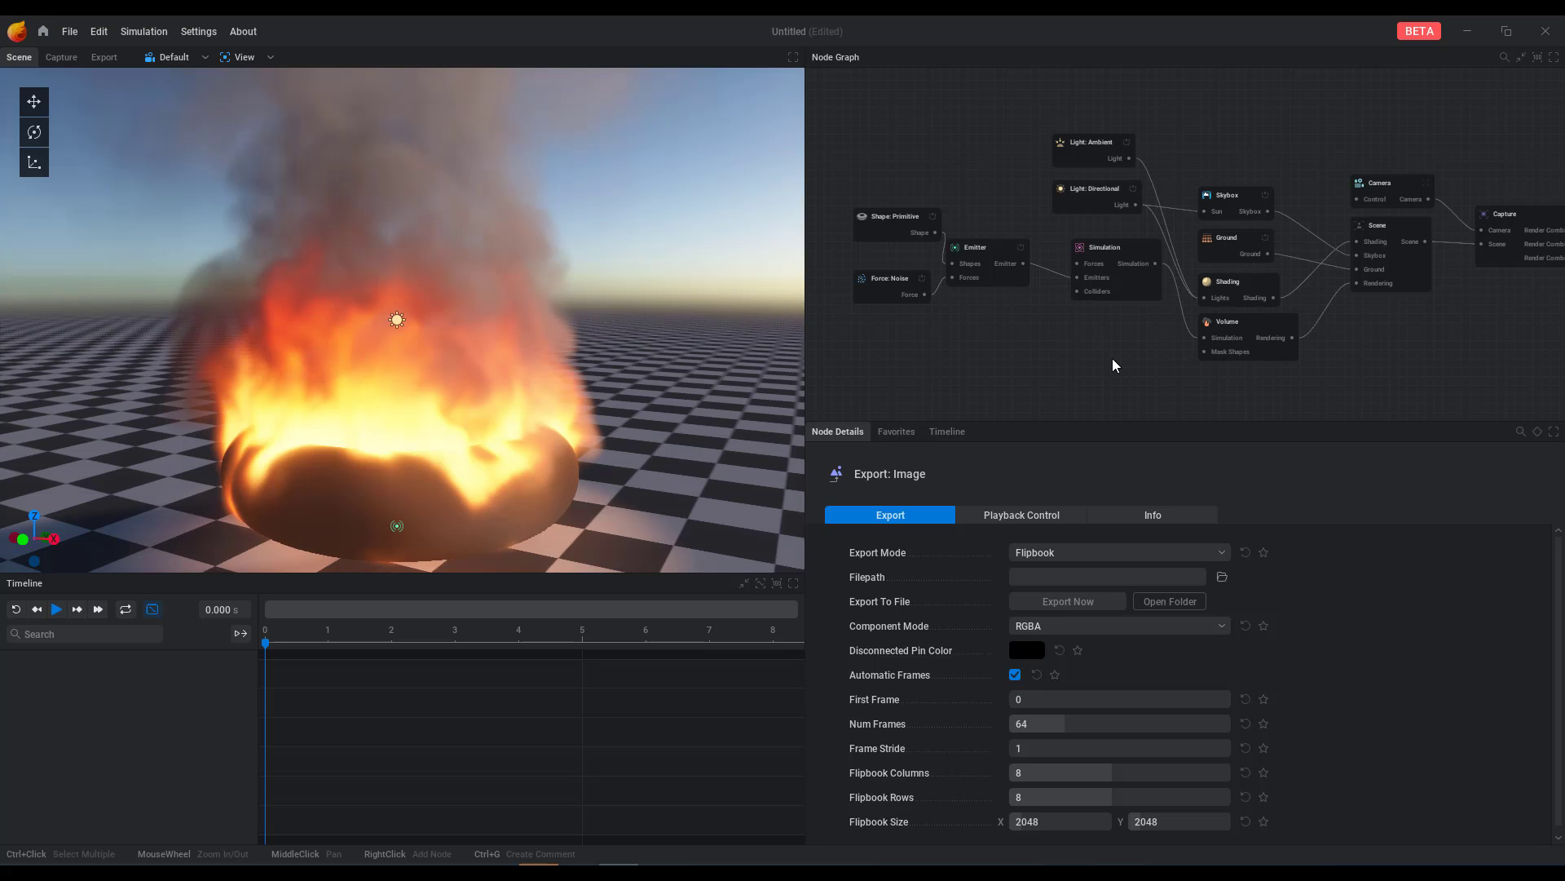
Step: In the new EmberGen beta, enlarge the node graph by narrowing the scene viewport and shrinking the node details area
scroll(538, 359, "down", 3)
scroll(535, 366, "up", 2)
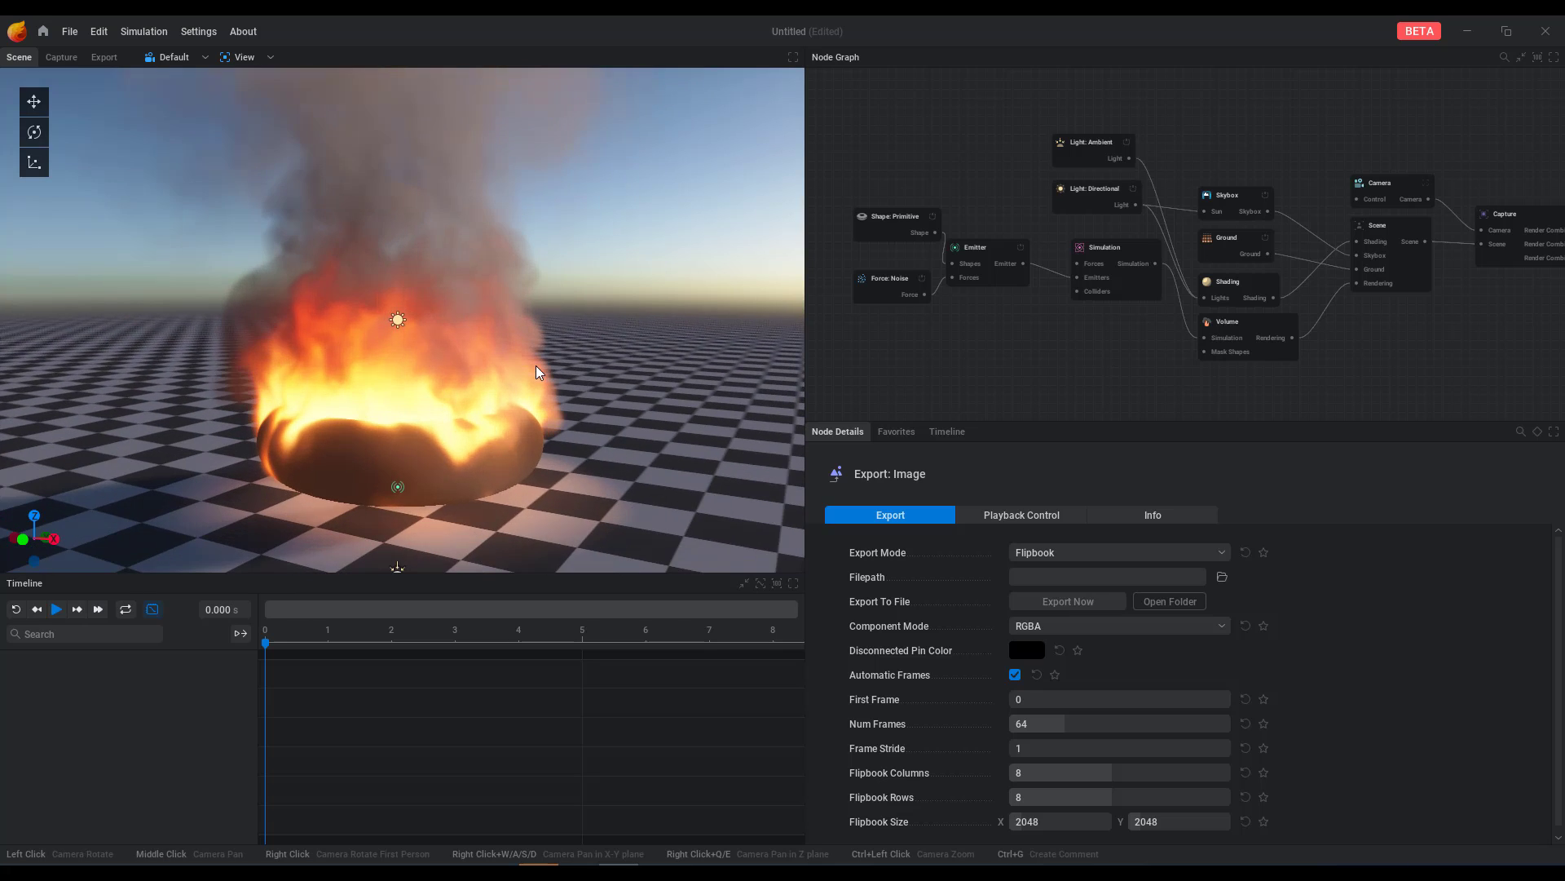
left_click_drag(805, 403, 960, 404)
scroll(688, 383, "down", 2)
scroll(672, 375, "up", 2)
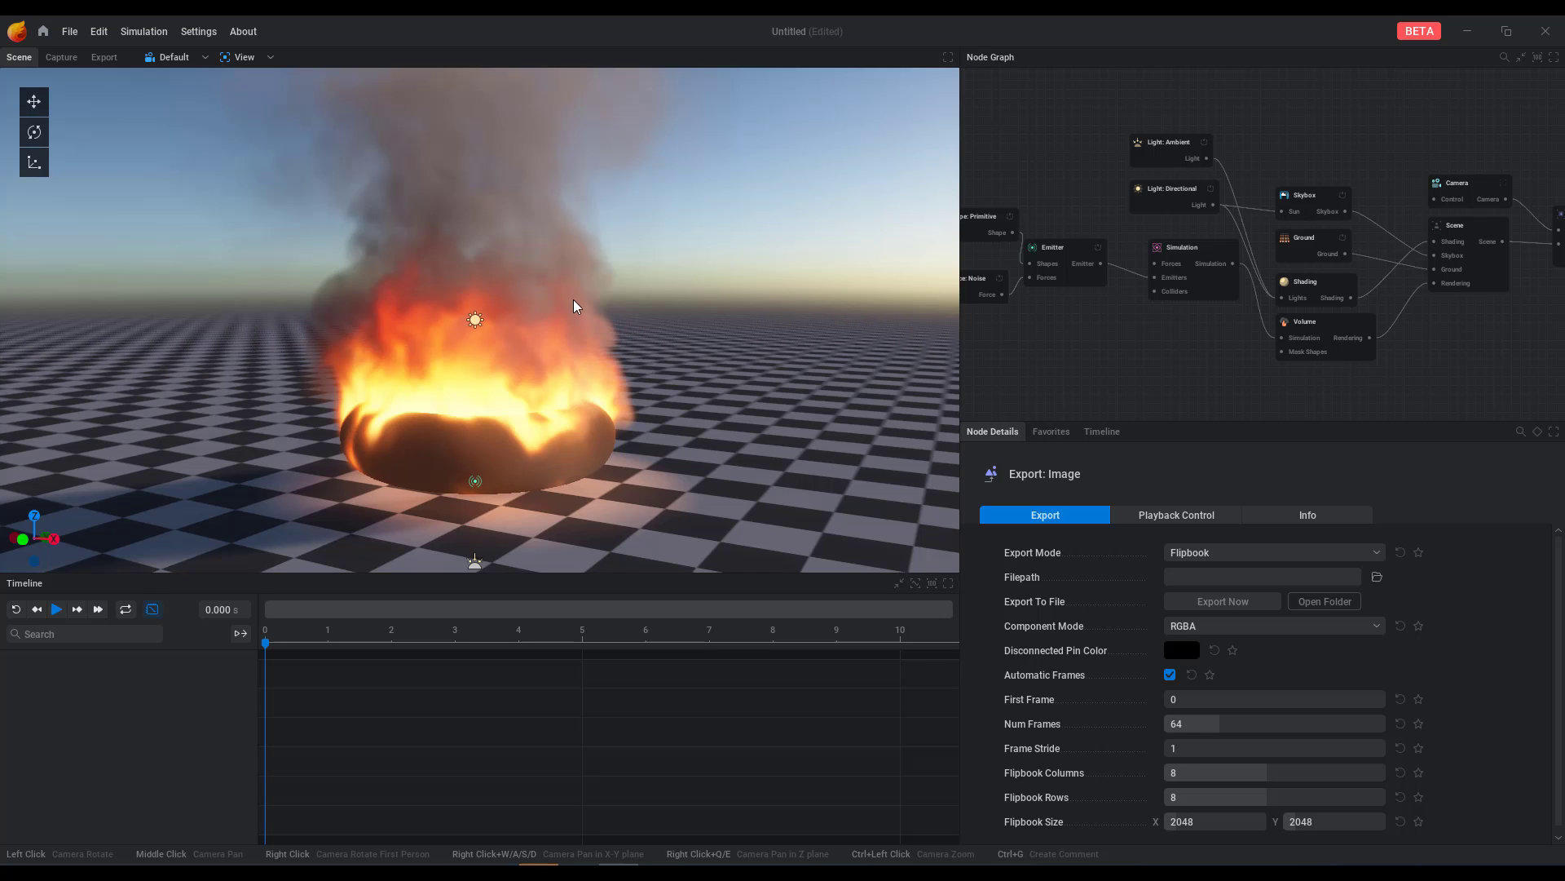
left_click_drag(962, 359, 586, 359)
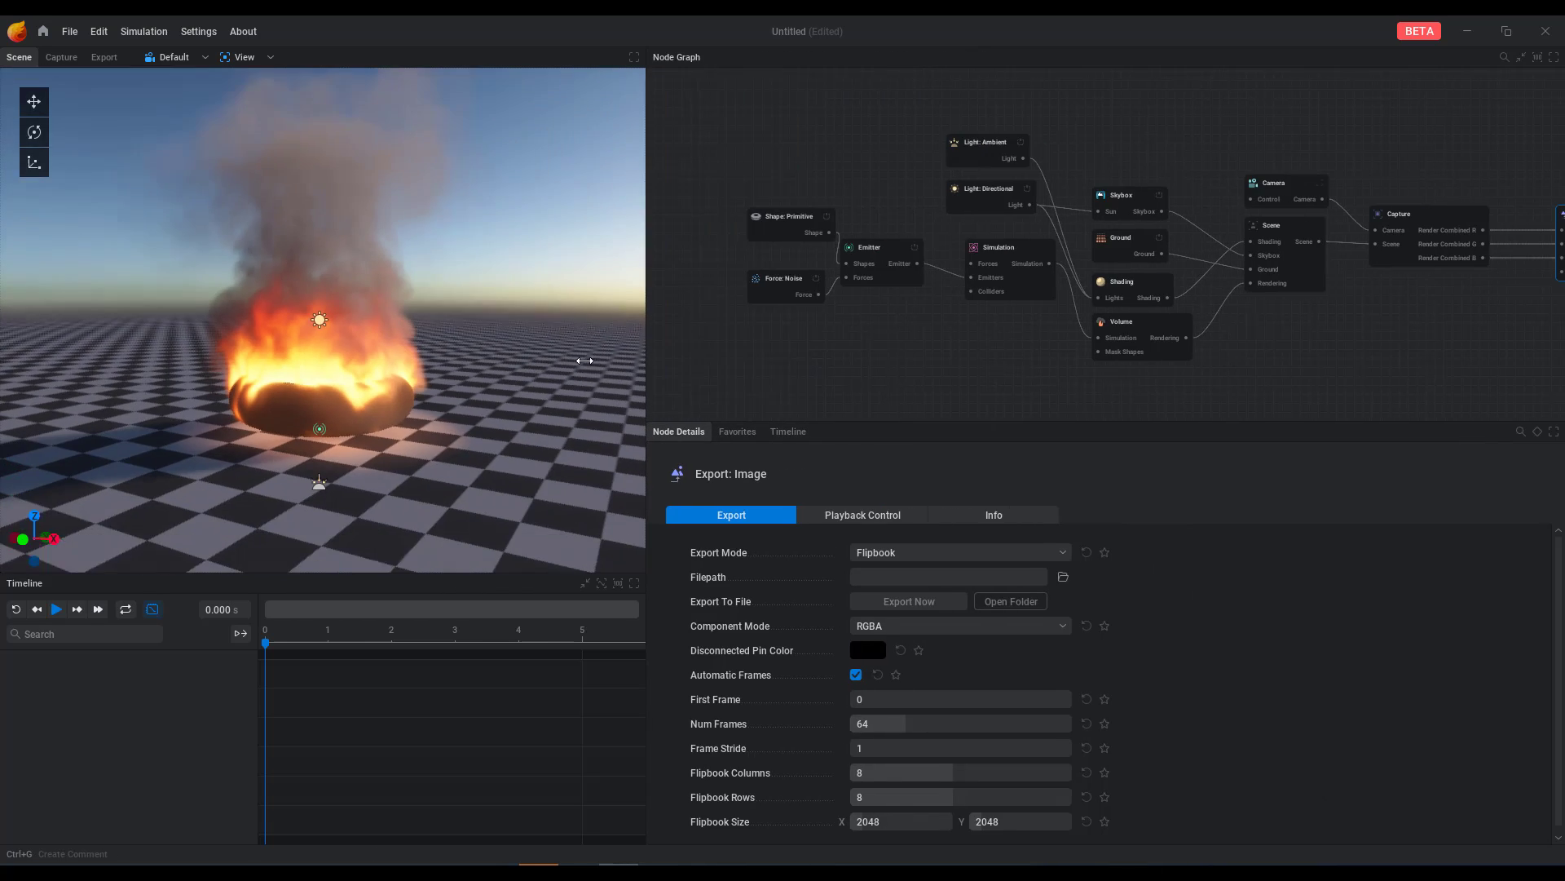
left_click_drag(807, 423, 807, 613)
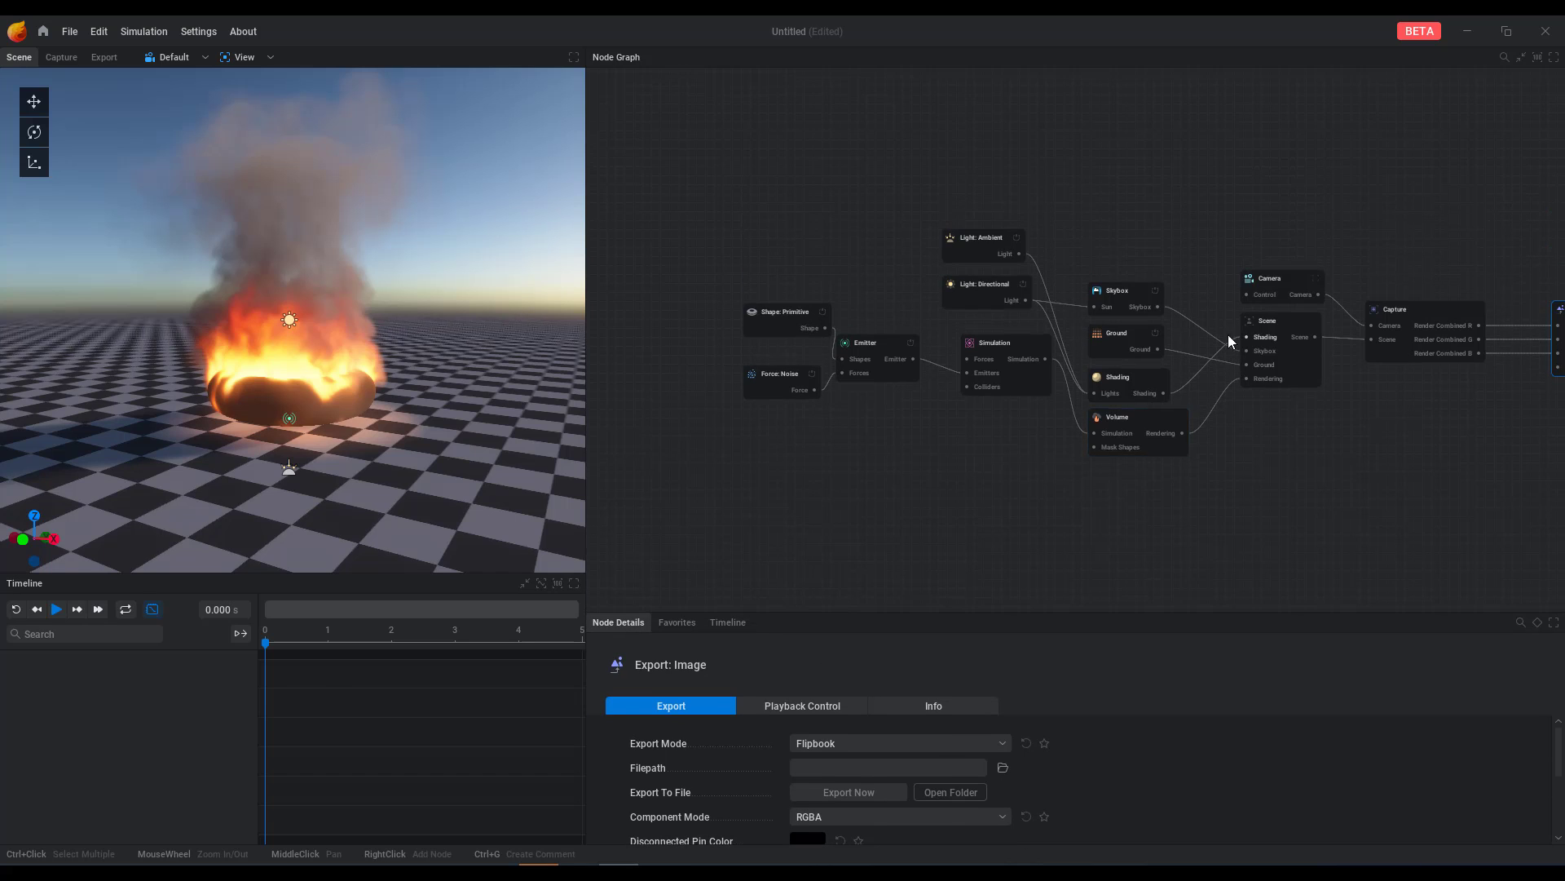
Step: Add a second Shape: Primitive node above the existing shape node in the node graph
scroll(1017, 353, "up", 3)
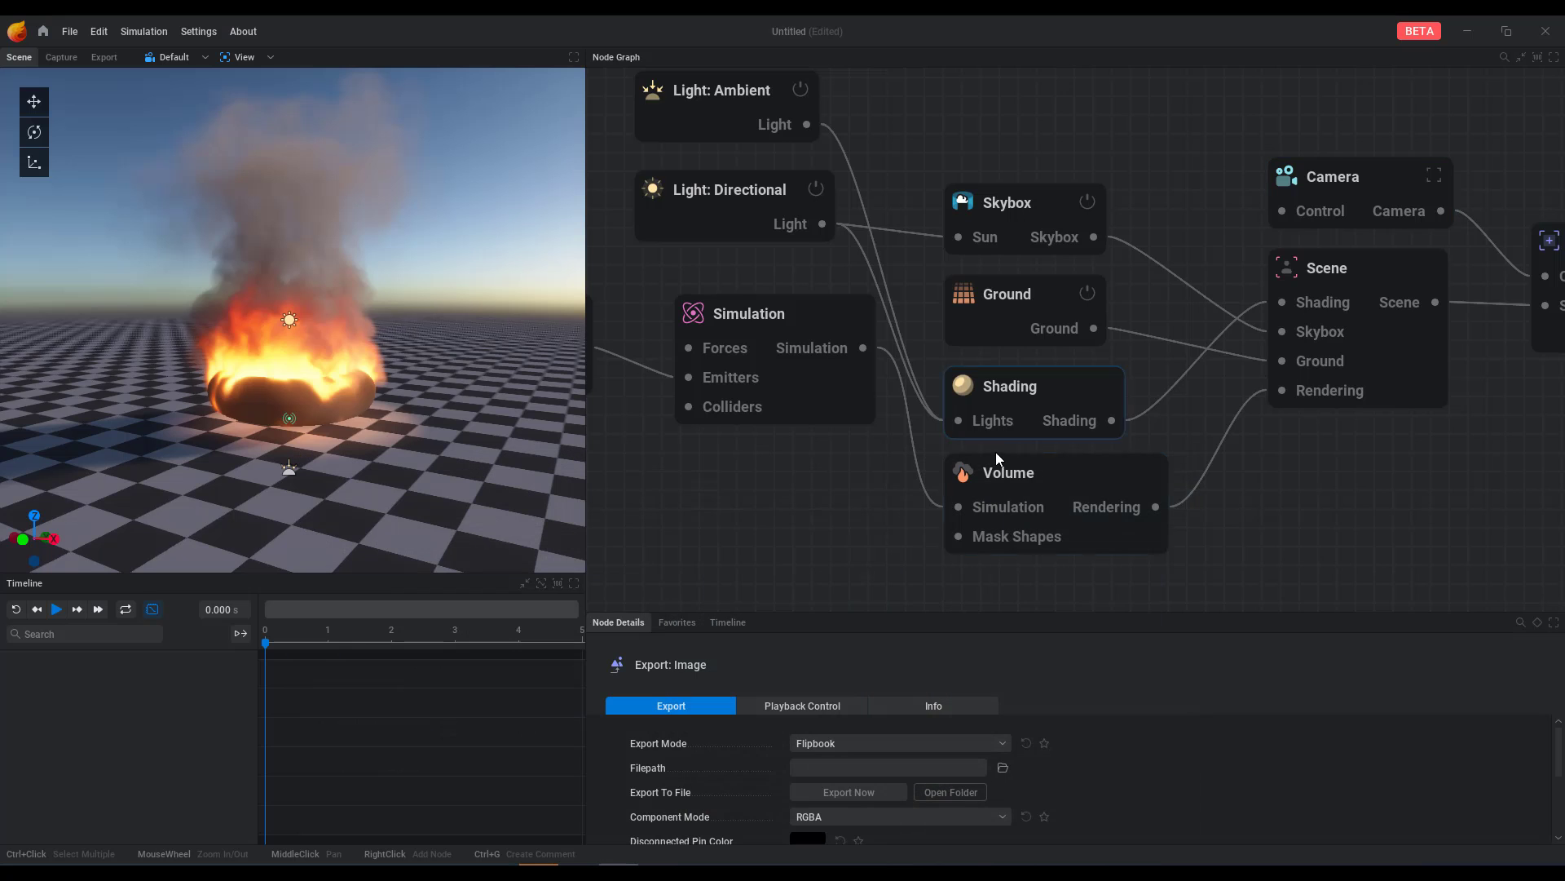
scroll(791, 476, "down", 4)
middle_click_drag(784, 473, 1254, 408)
scroll(1254, 408, "up", 4)
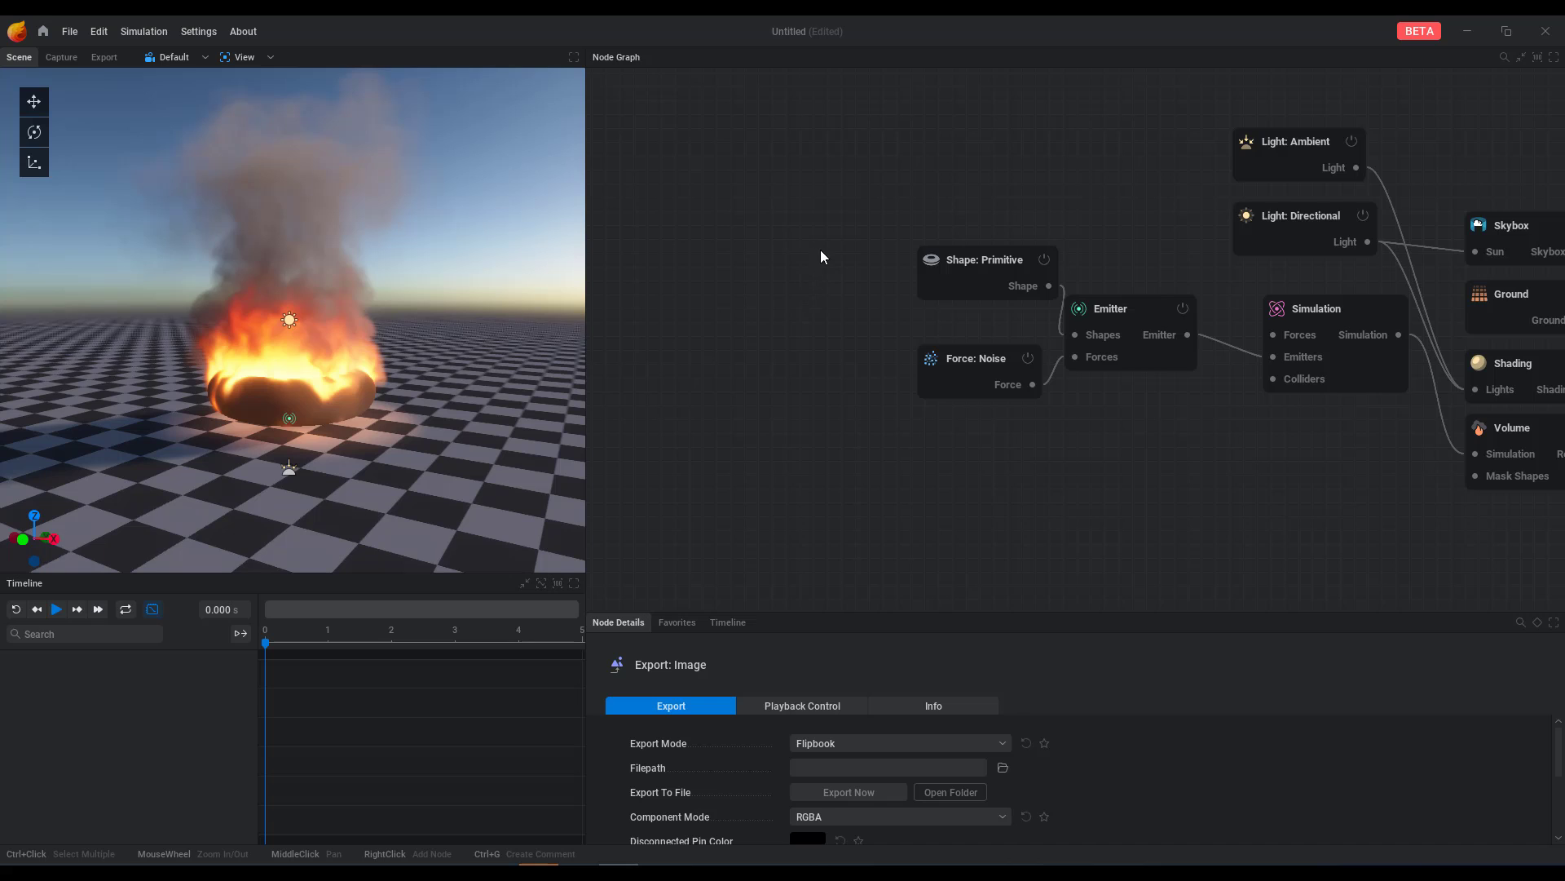
scroll(819, 245, "up", 2)
right_click(805, 154)
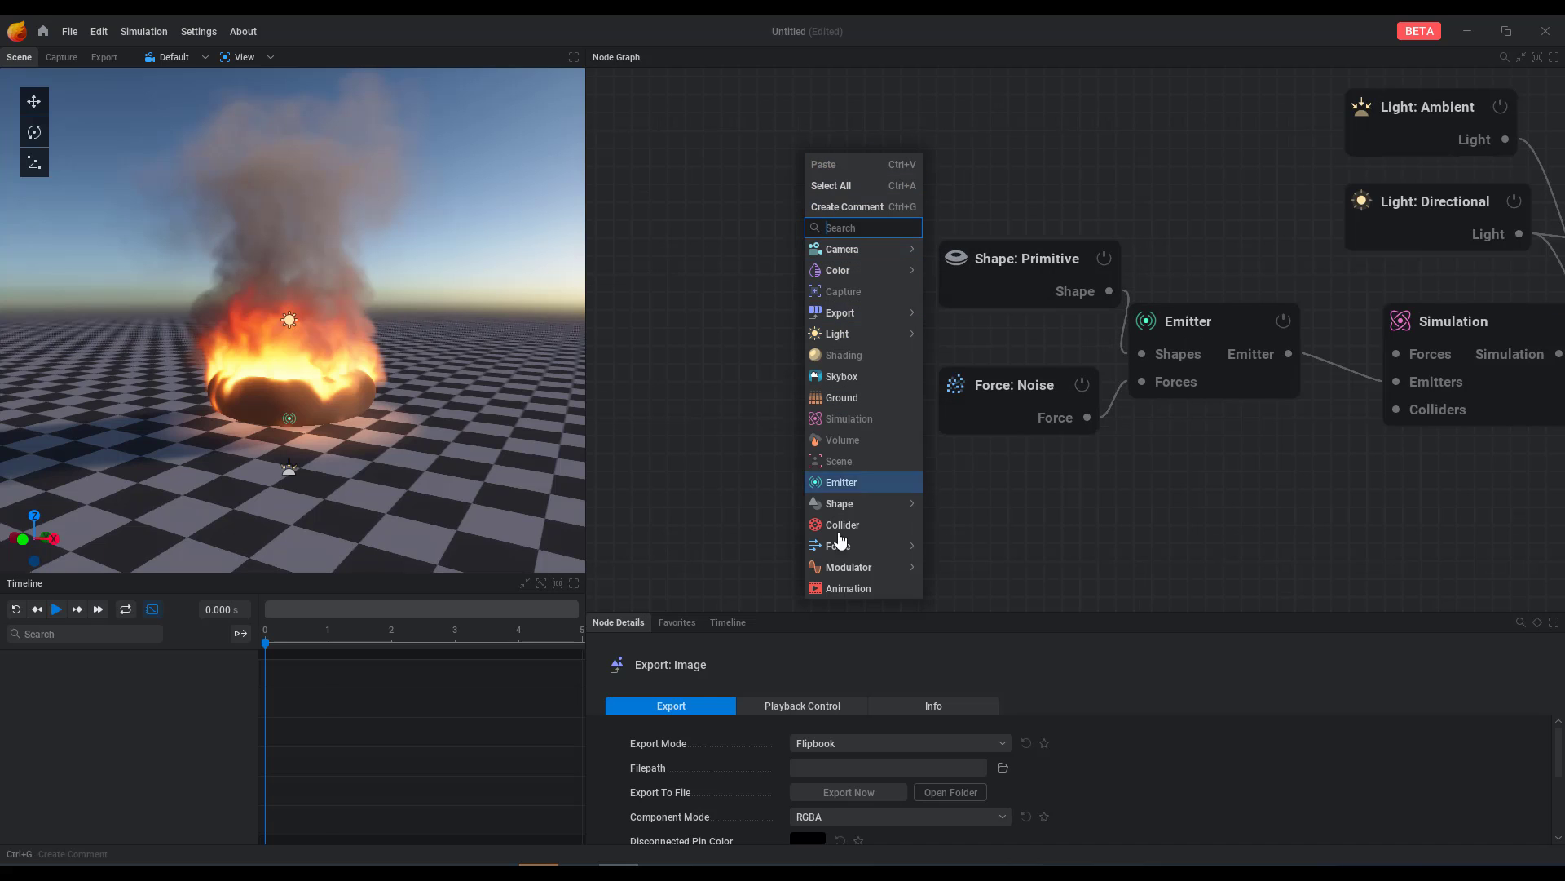
mouse_move(844, 503)
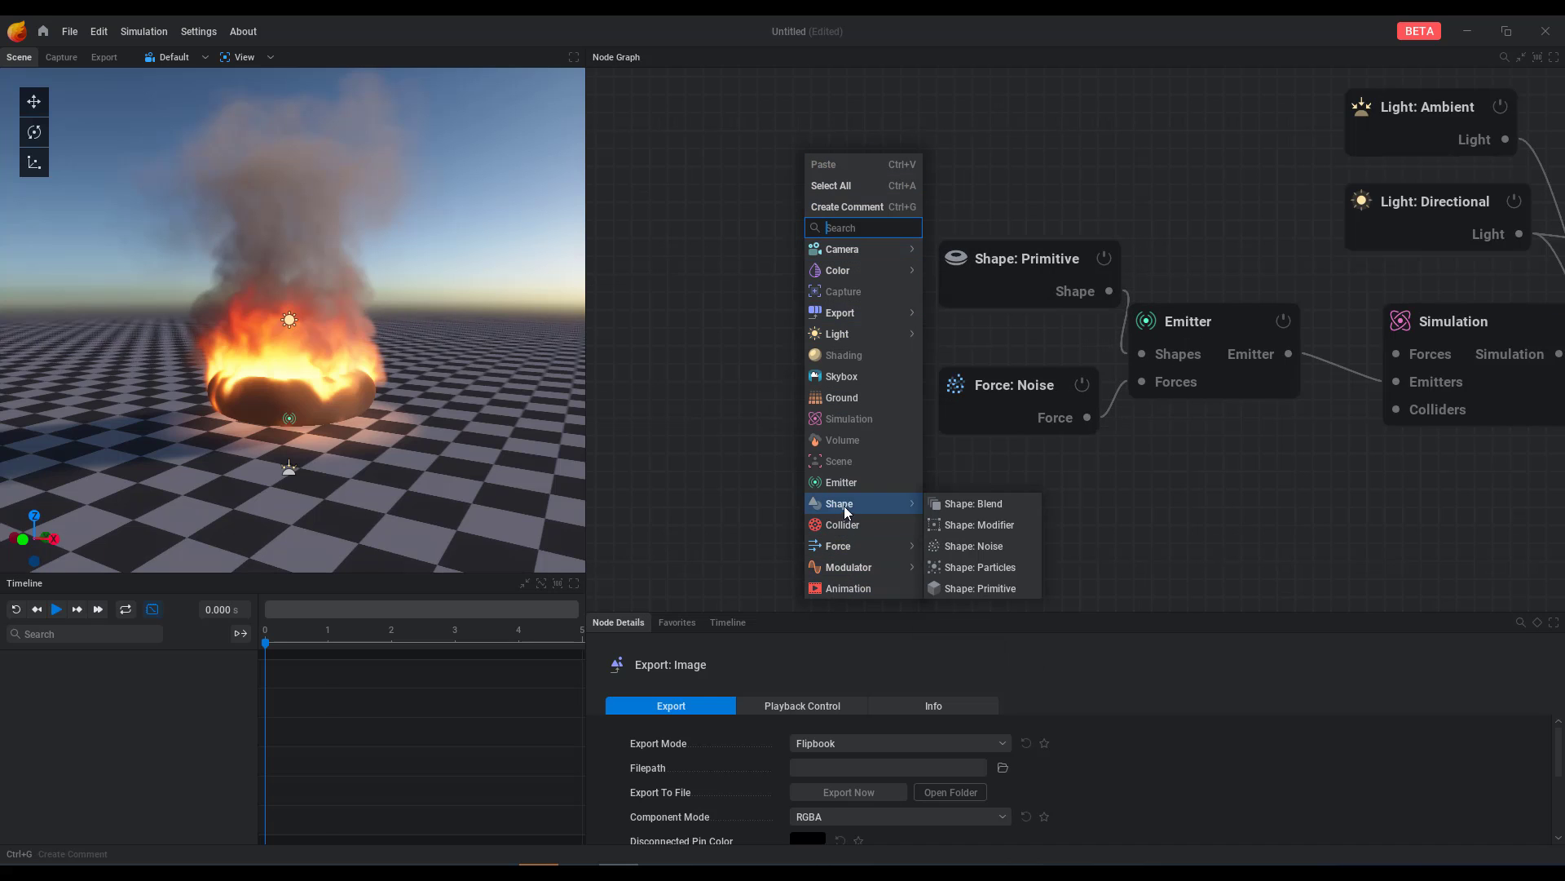
left_click(1003, 591)
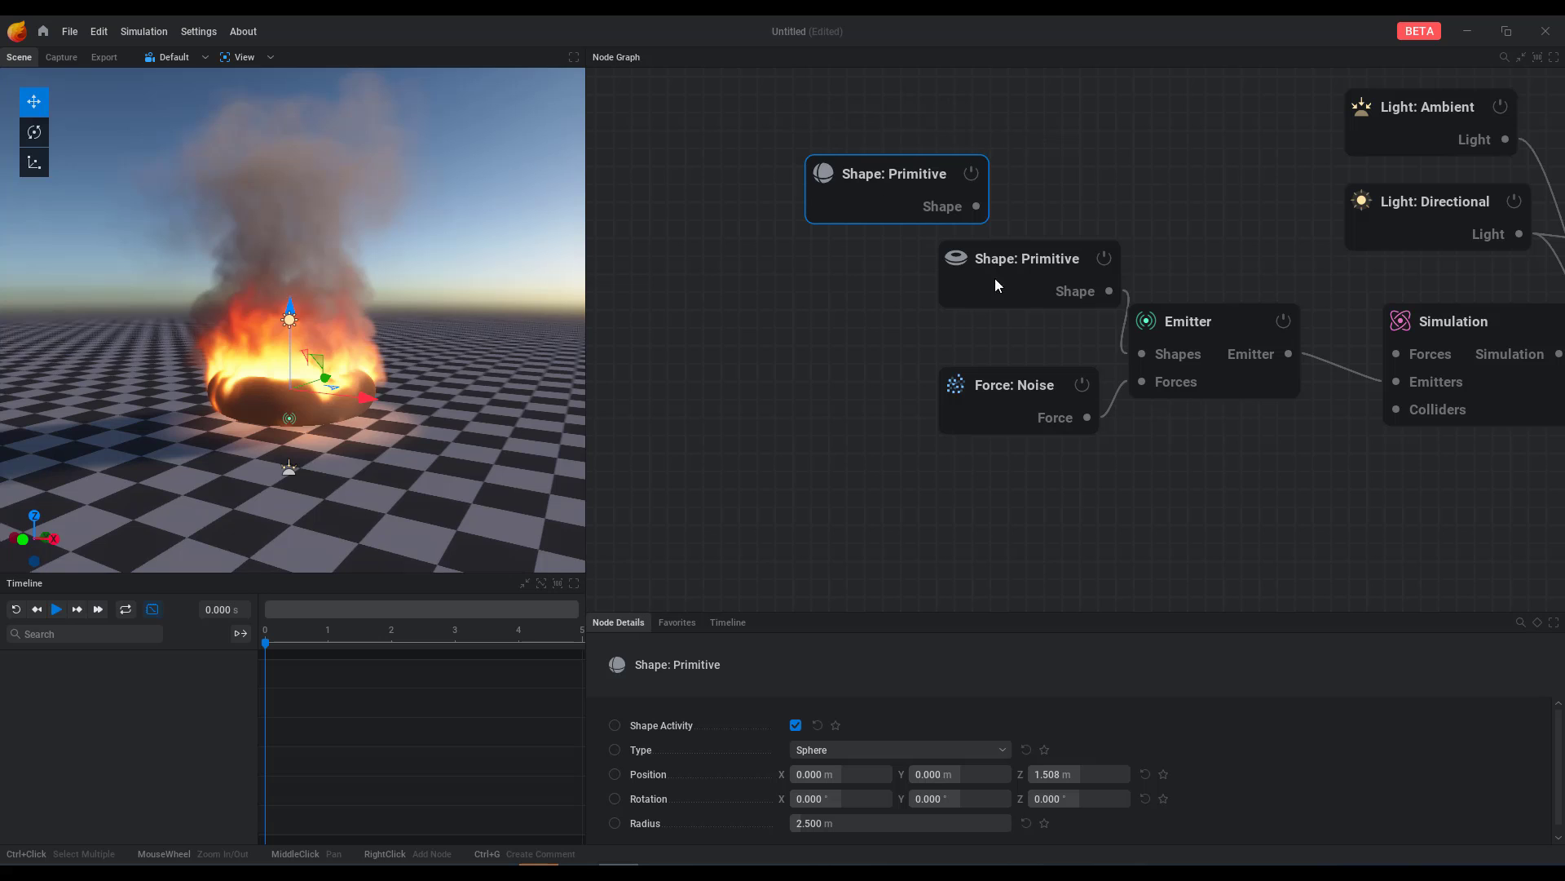
Step: Move the original primitive shape away from the emitter, disconnect it, and connect the new sphere primitive to the emitter's Shapes input
left_click_drag(1022, 279, 805, 278)
left_click_drag(1136, 355, 919, 341)
left_click(1050, 329)
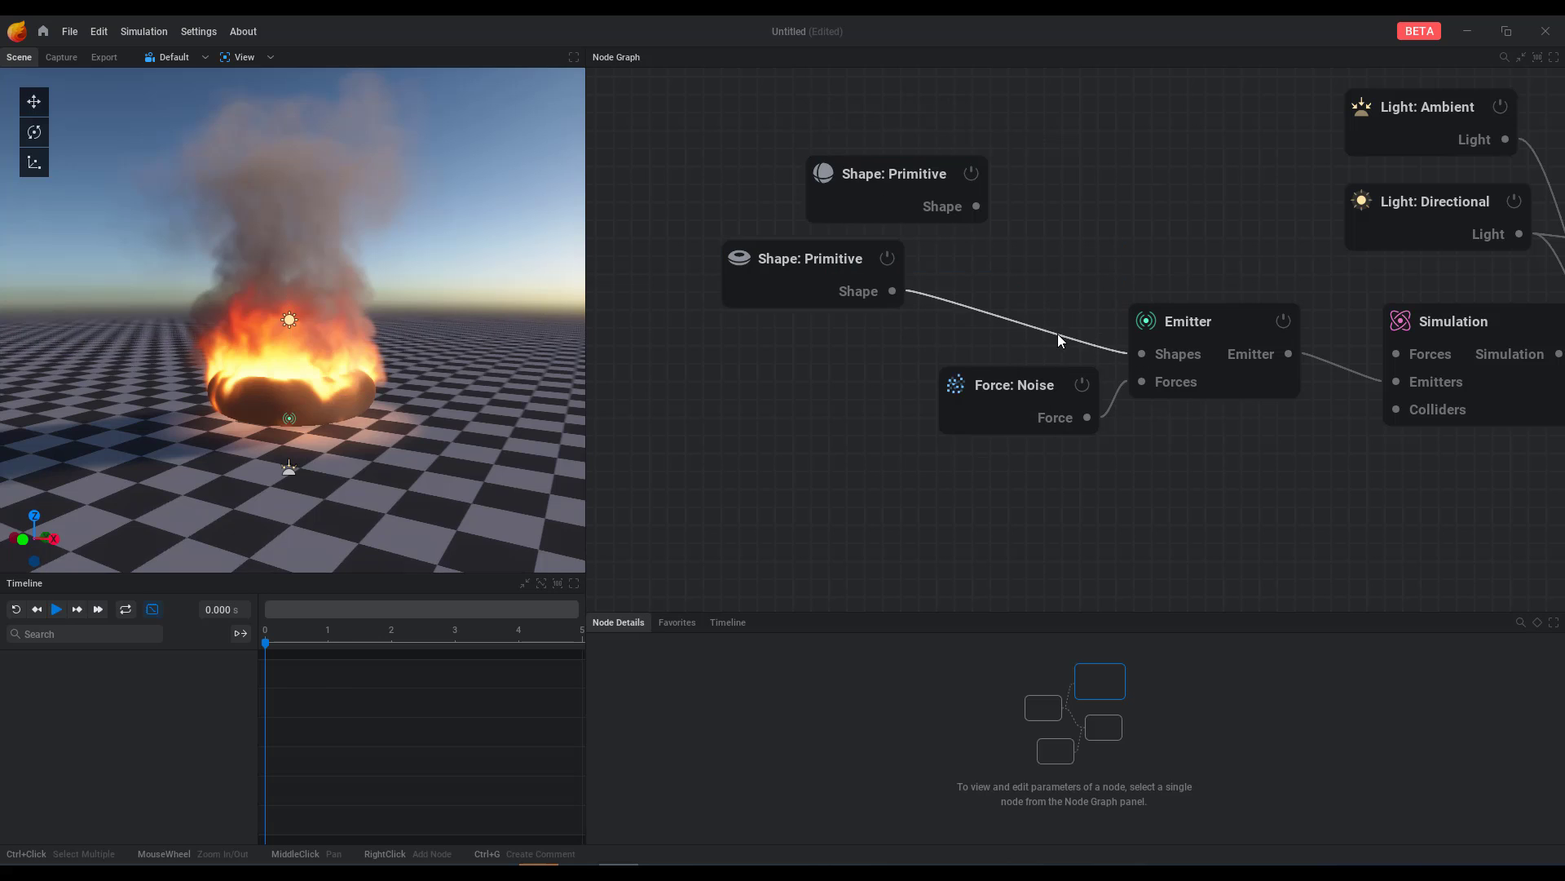
left_click_drag(1058, 334, 860, 338)
left_click(991, 254)
left_click_drag(976, 206, 1141, 354)
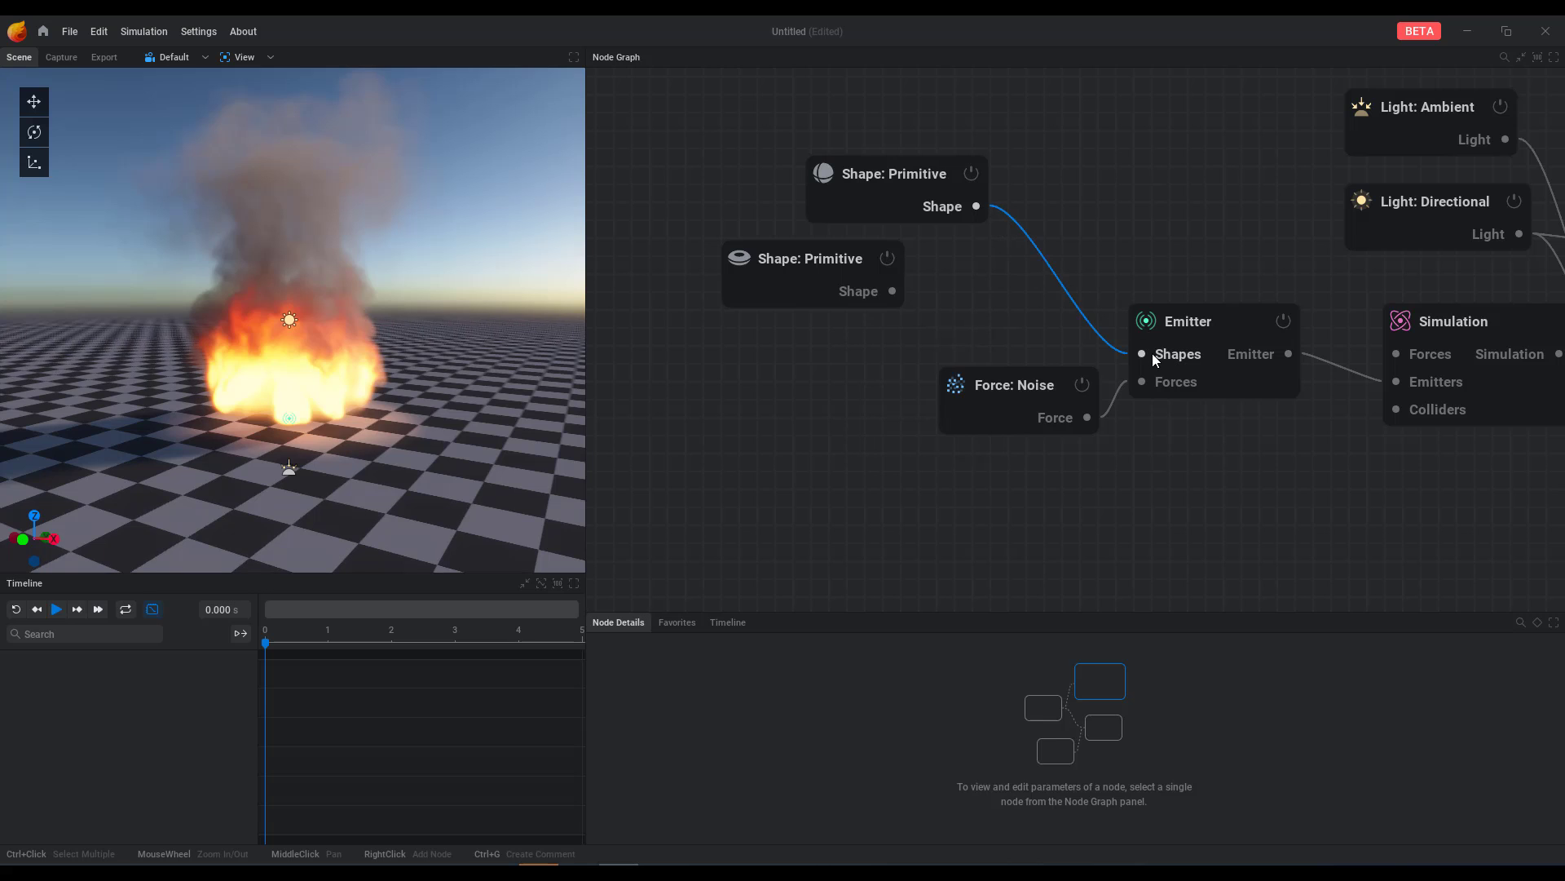
Step: Restart the simulation, play the fire with the sphere shape, and pause it at about 1.55 seconds
left_click(16, 609)
left_click(57, 610)
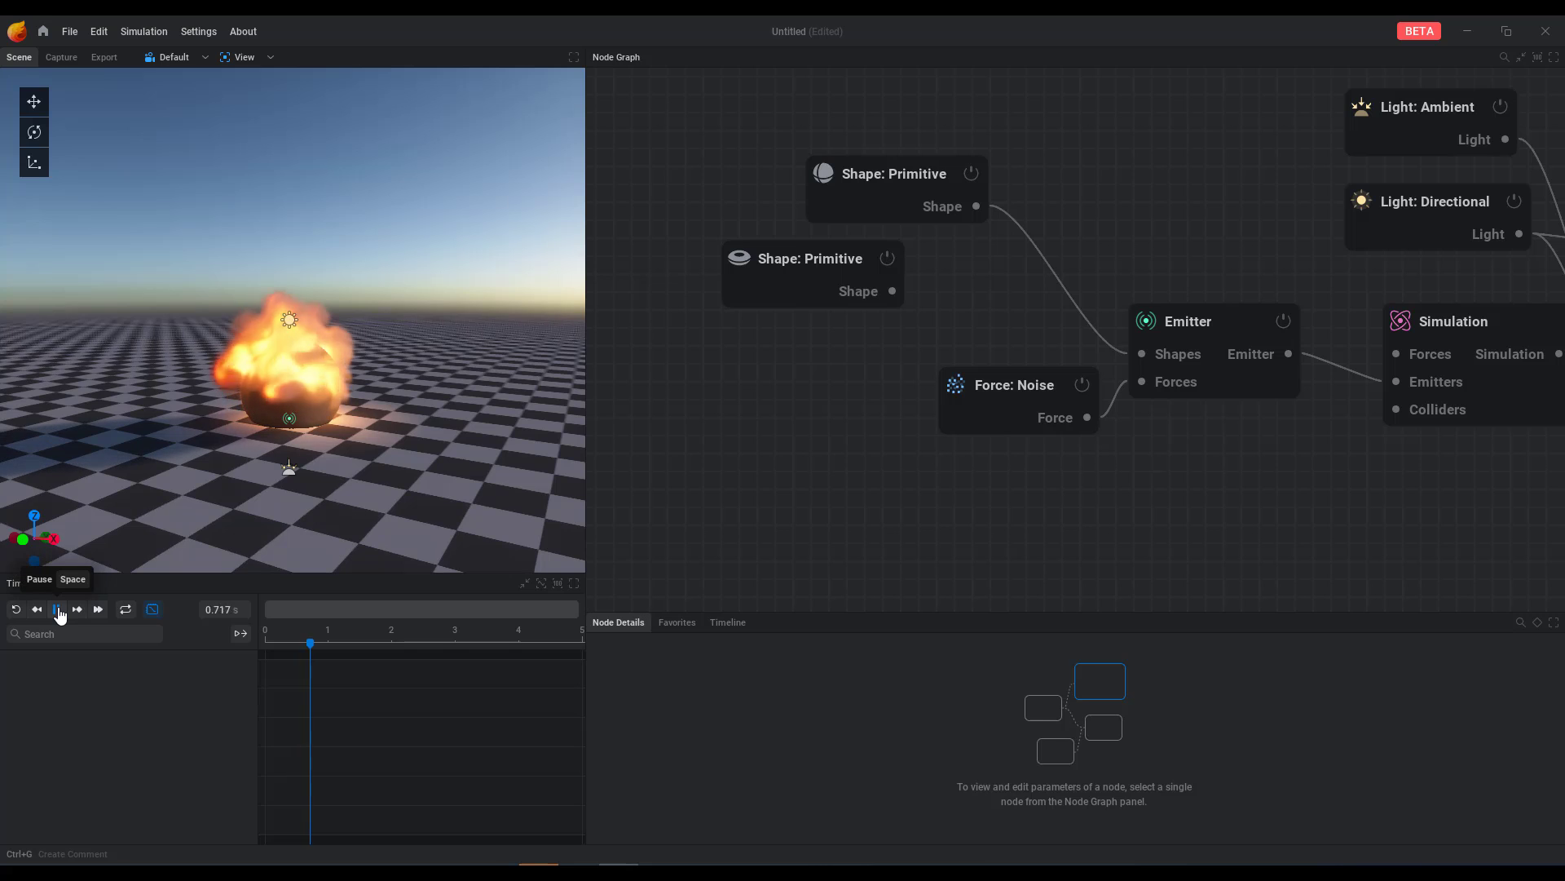
left_click(57, 610)
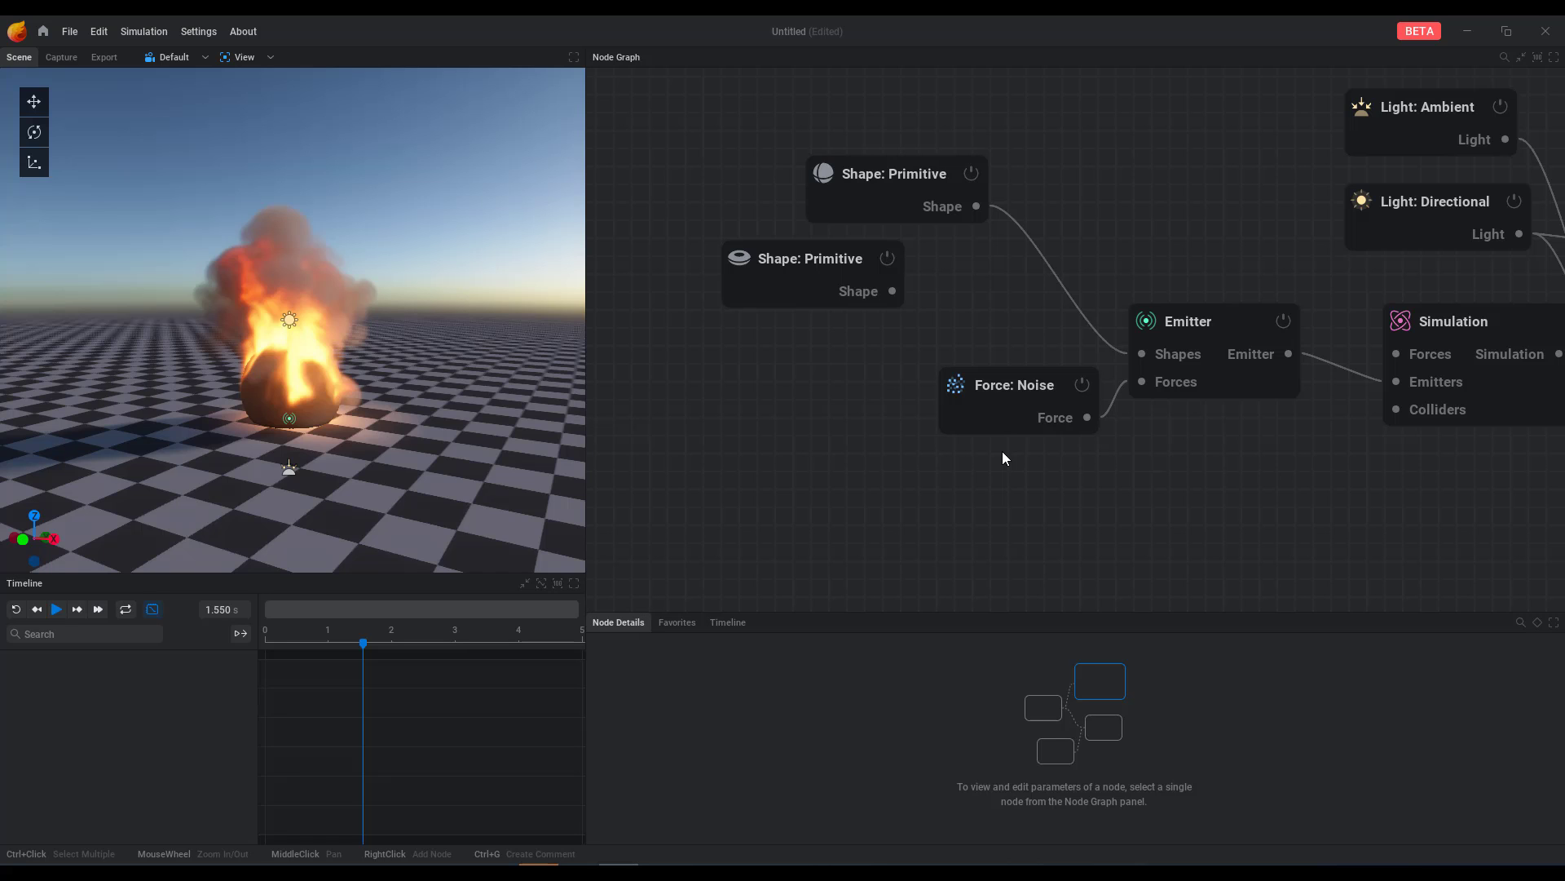
Step: Reposition the sphere primitive node so it lines up directly above the original primitive node
scroll(896, 202, "down", 4)
scroll(898, 340, "down", 2)
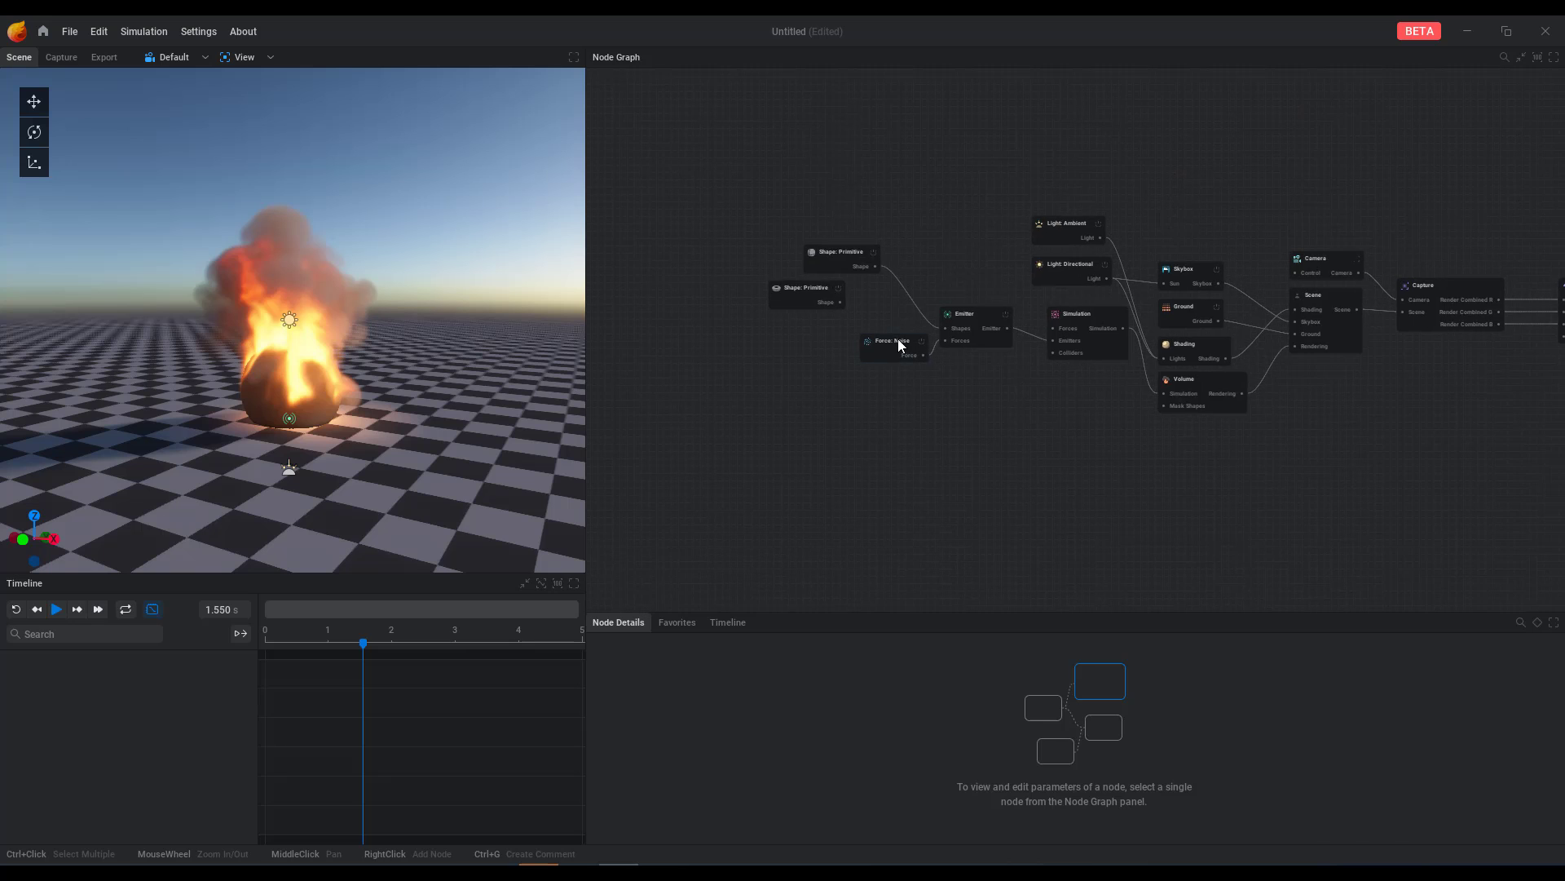
scroll(897, 339, "up", 3)
middle_click_drag(879, 359, 1001, 482)
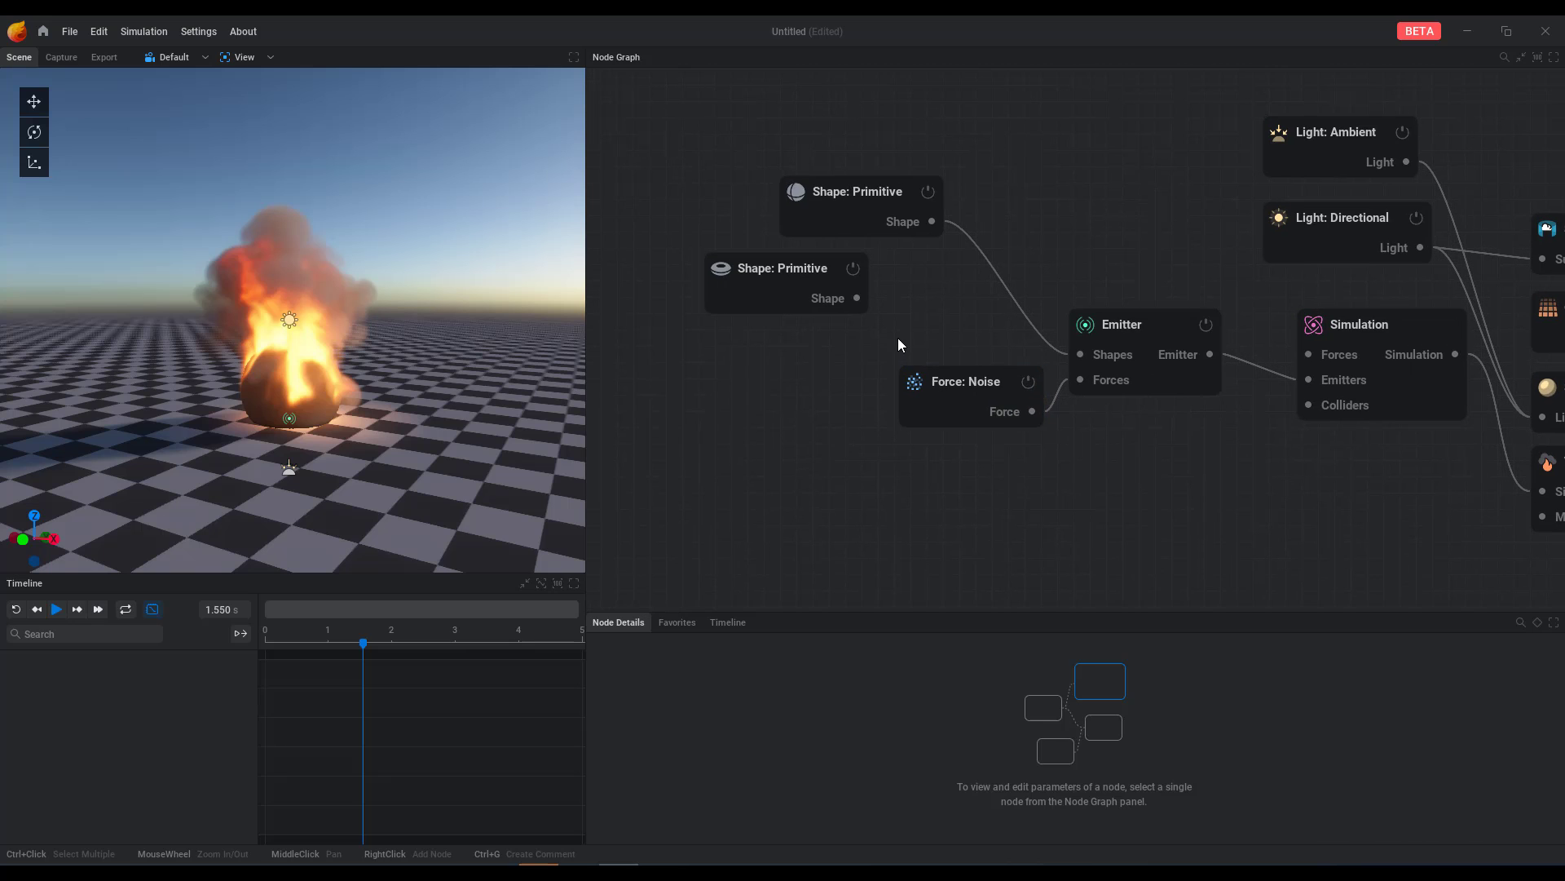
right_click(703, 332)
left_click(667, 314)
middle_click_drag(780, 387, 804, 428)
left_click_drag(879, 249, 807, 242)
Step: Add a Shape: Blend node between the primitive shapes and the emitter in the node graph
right_click(932, 153)
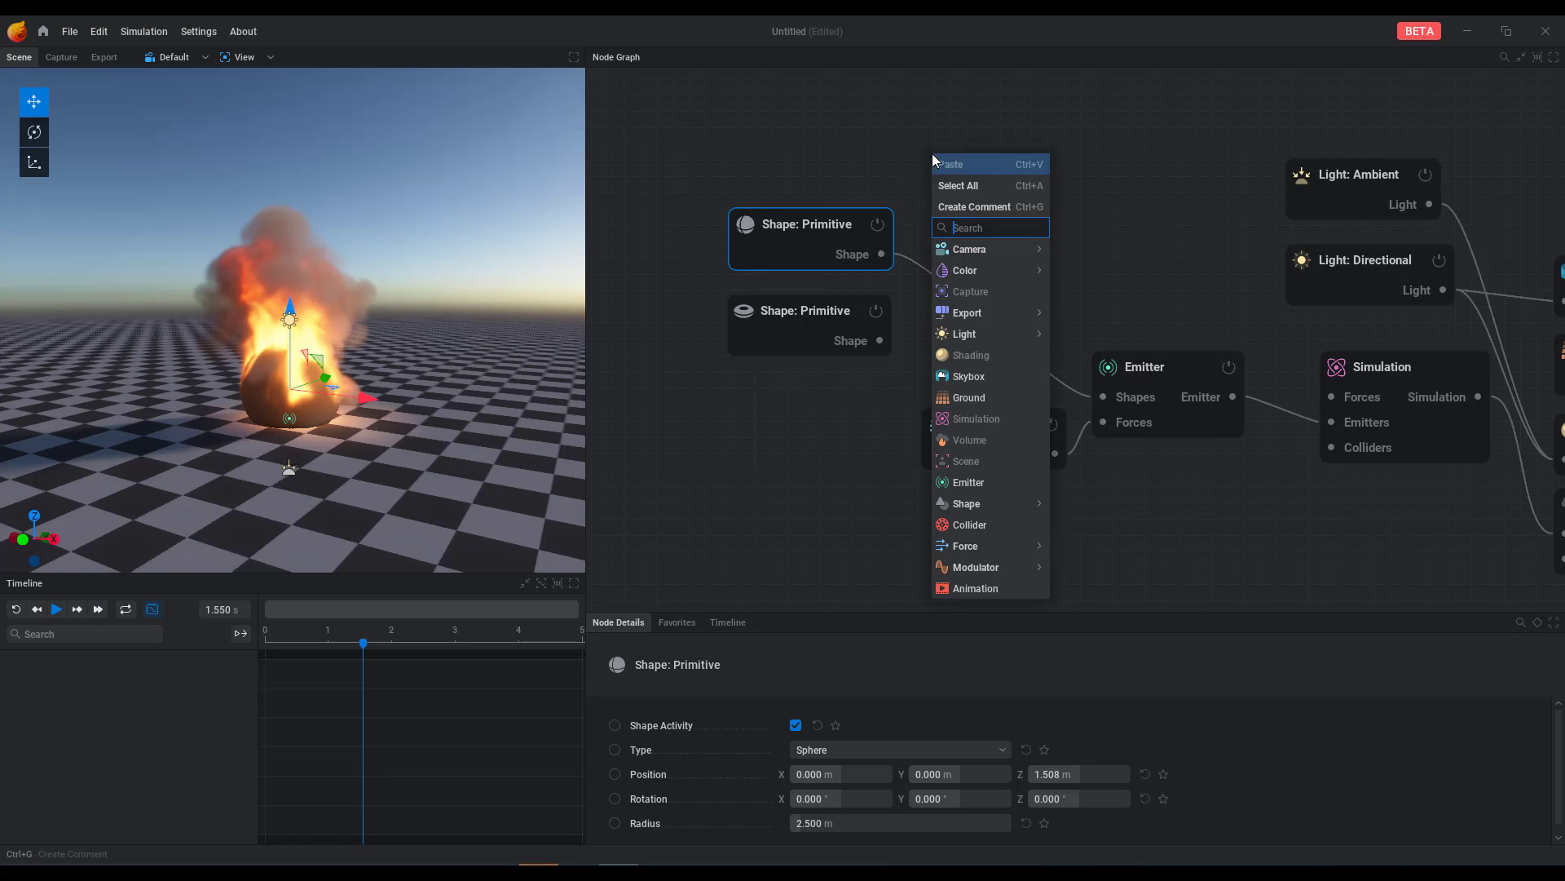
mouse_move(970, 503)
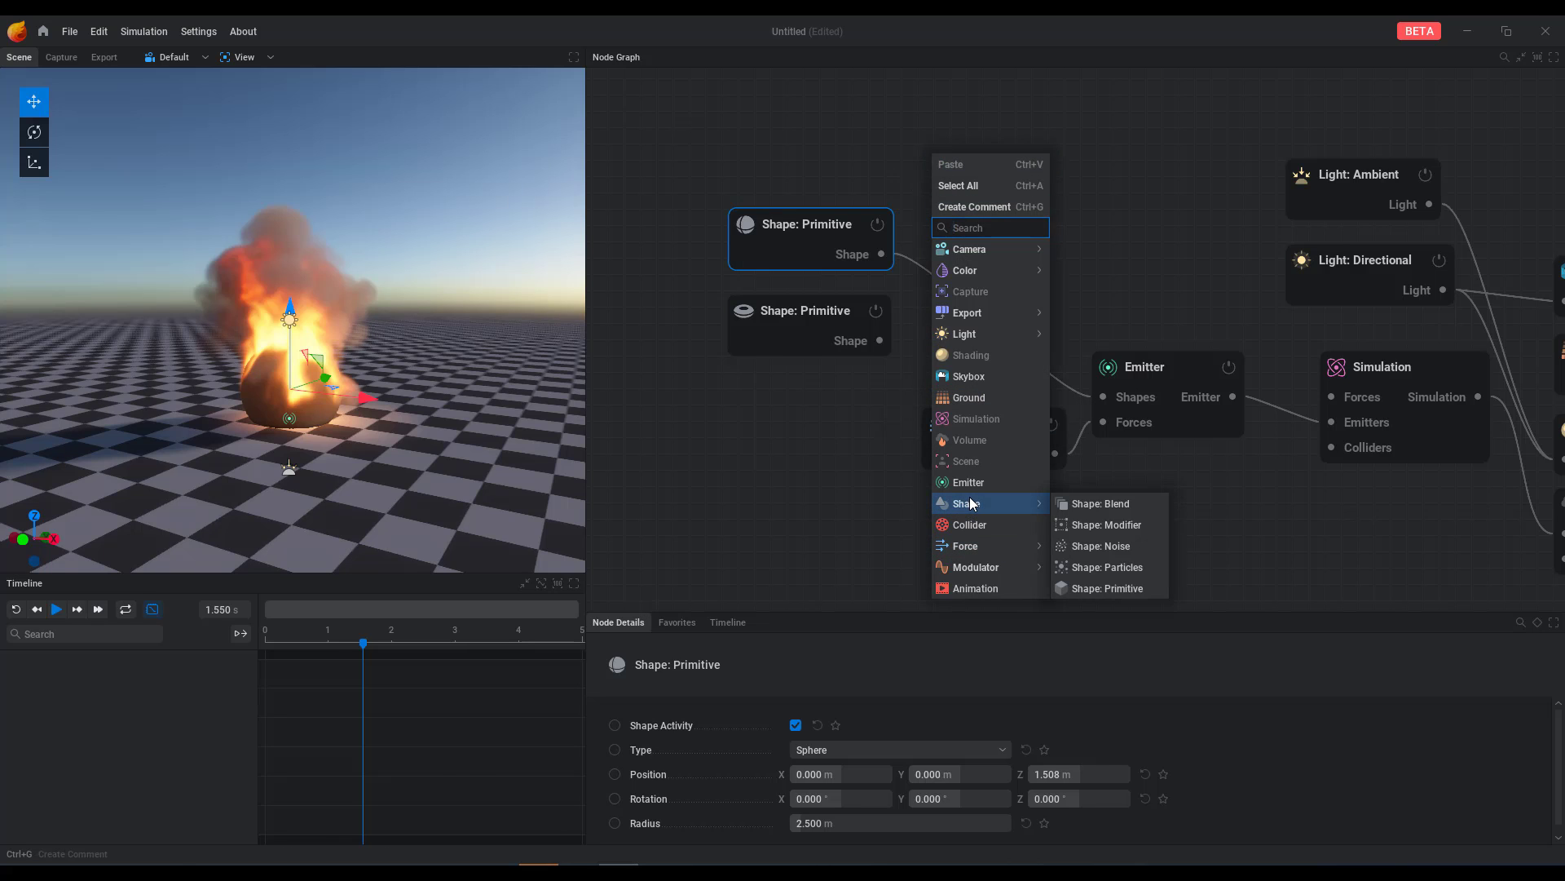
left_click(1081, 504)
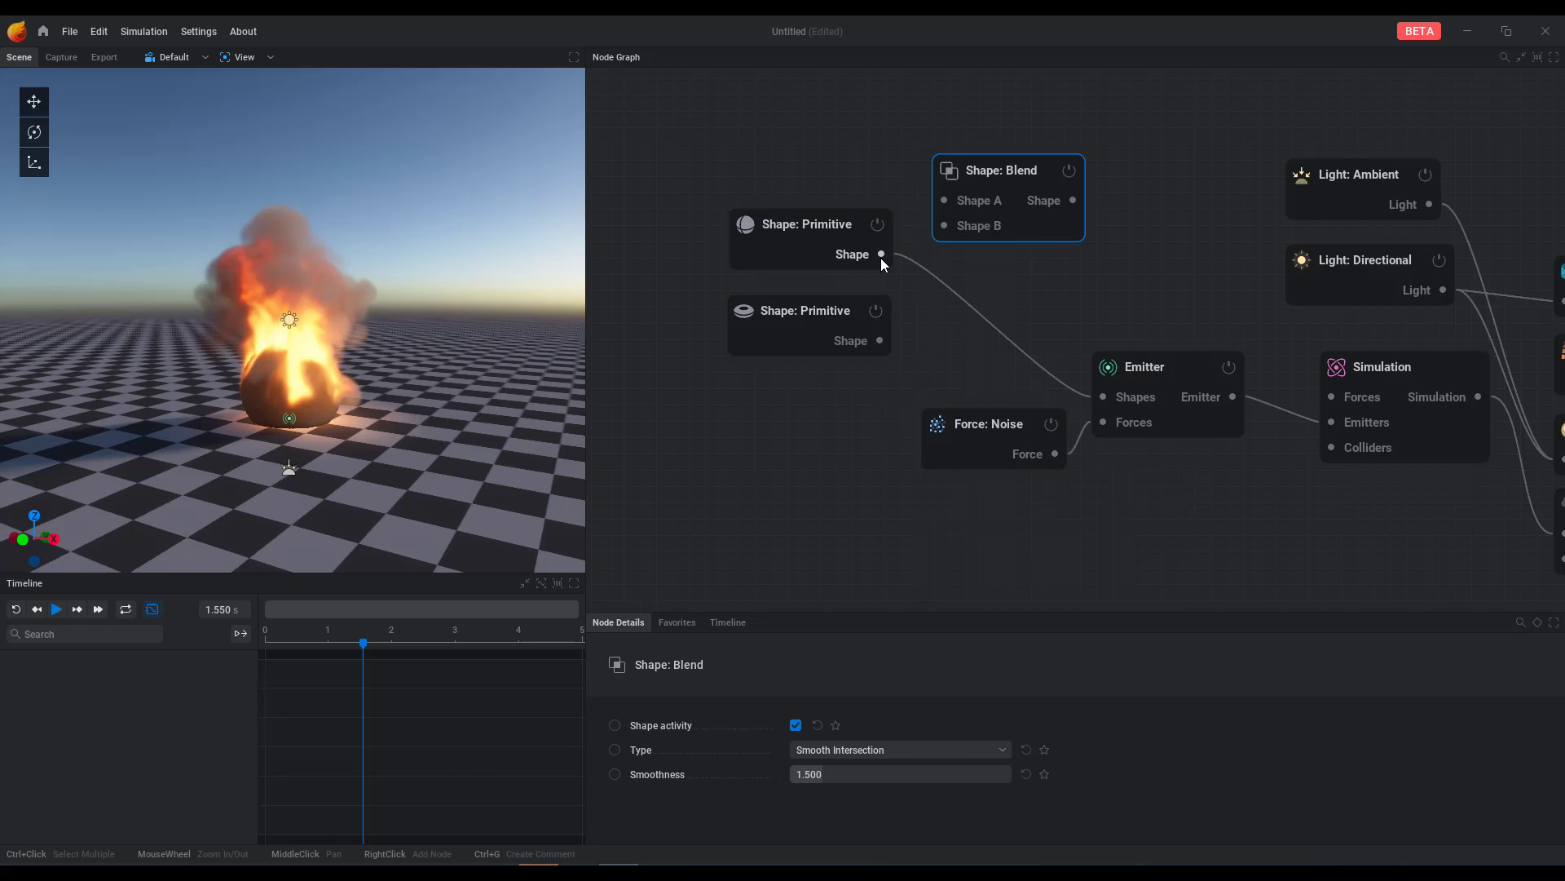
Step: Connect the sphere and torus primitives to Shape A and Shape B of the Shape: Blend node, and its output to the emitter's Shapes
left_click_drag(880, 340, 944, 225)
left_click_drag(1083, 395, 951, 380)
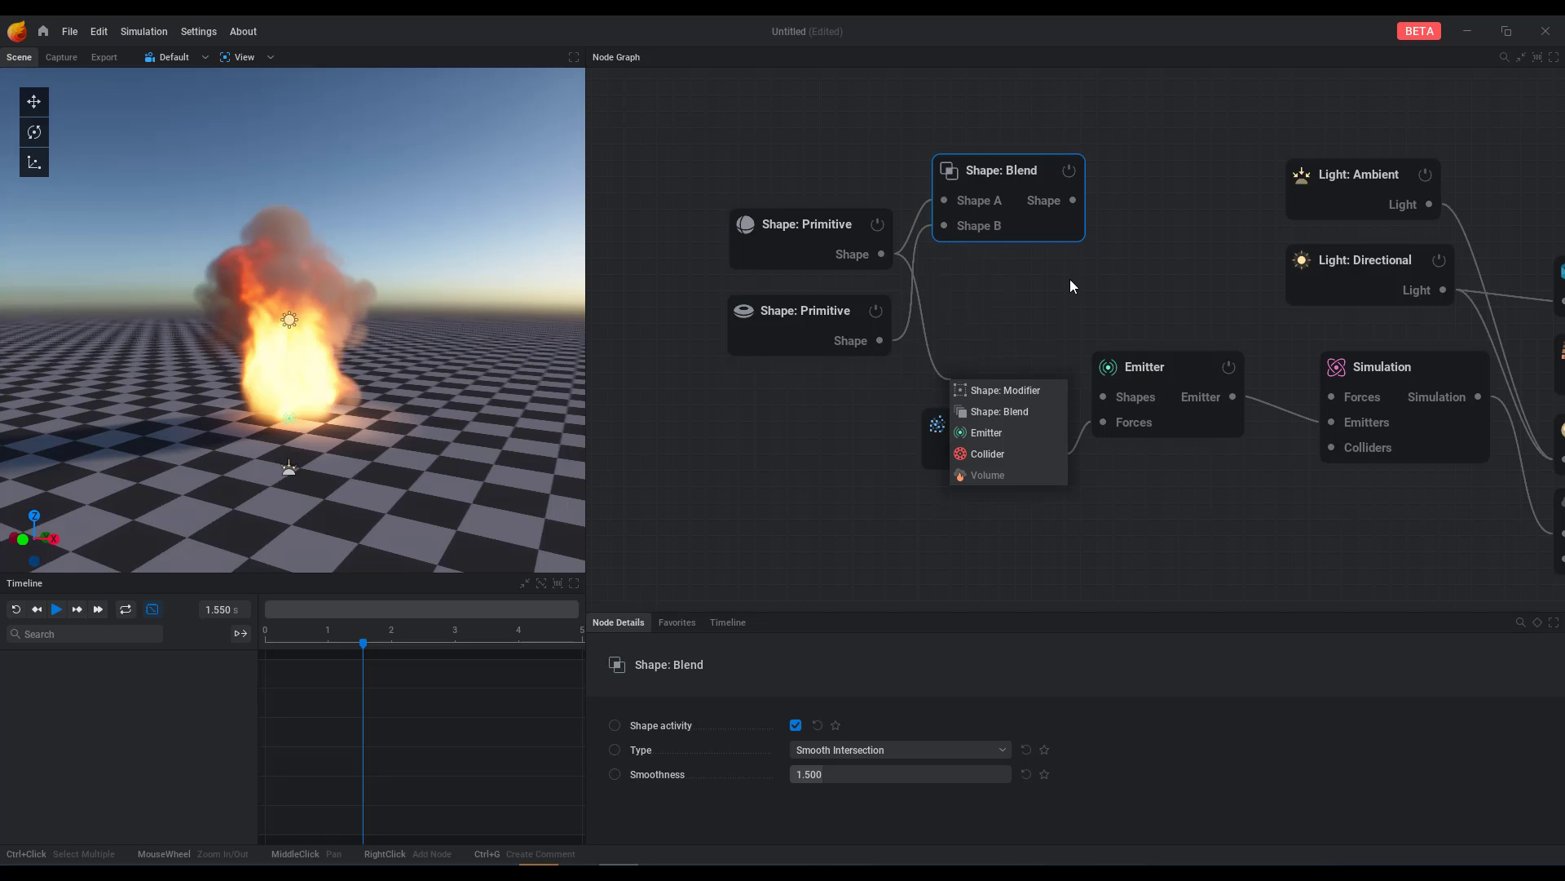
left_click(1072, 245)
left_click_drag(1073, 200, 1094, 309)
left_click_drag(1113, 415, 1117, 399)
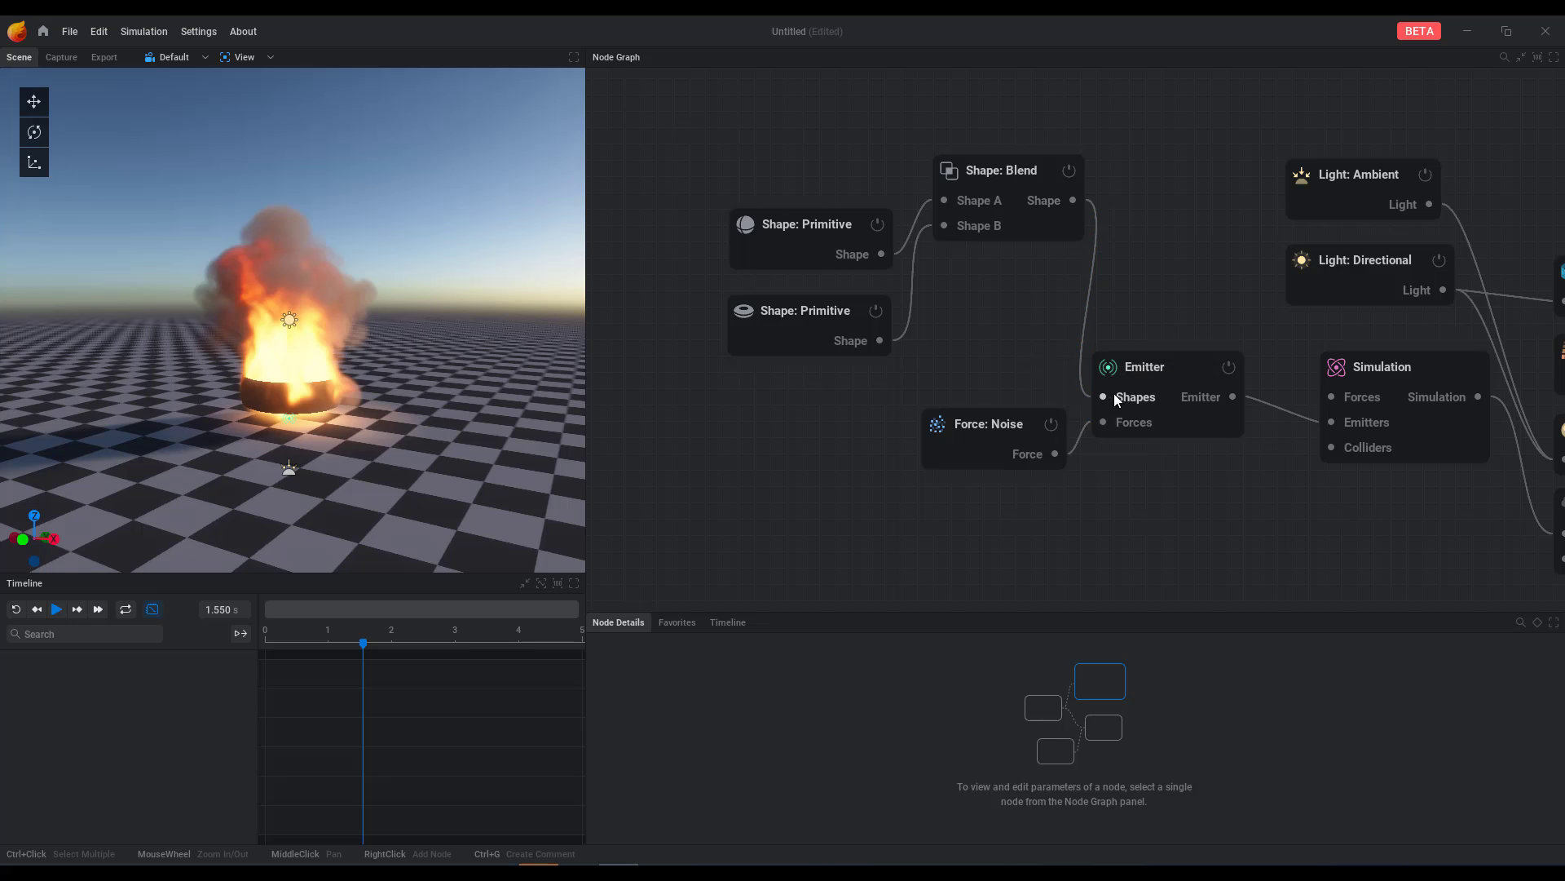
Step: Restart the simulation, enlarge the node settings area, and set the Shape: Blend type to Smooth Union
left_click(1002, 181)
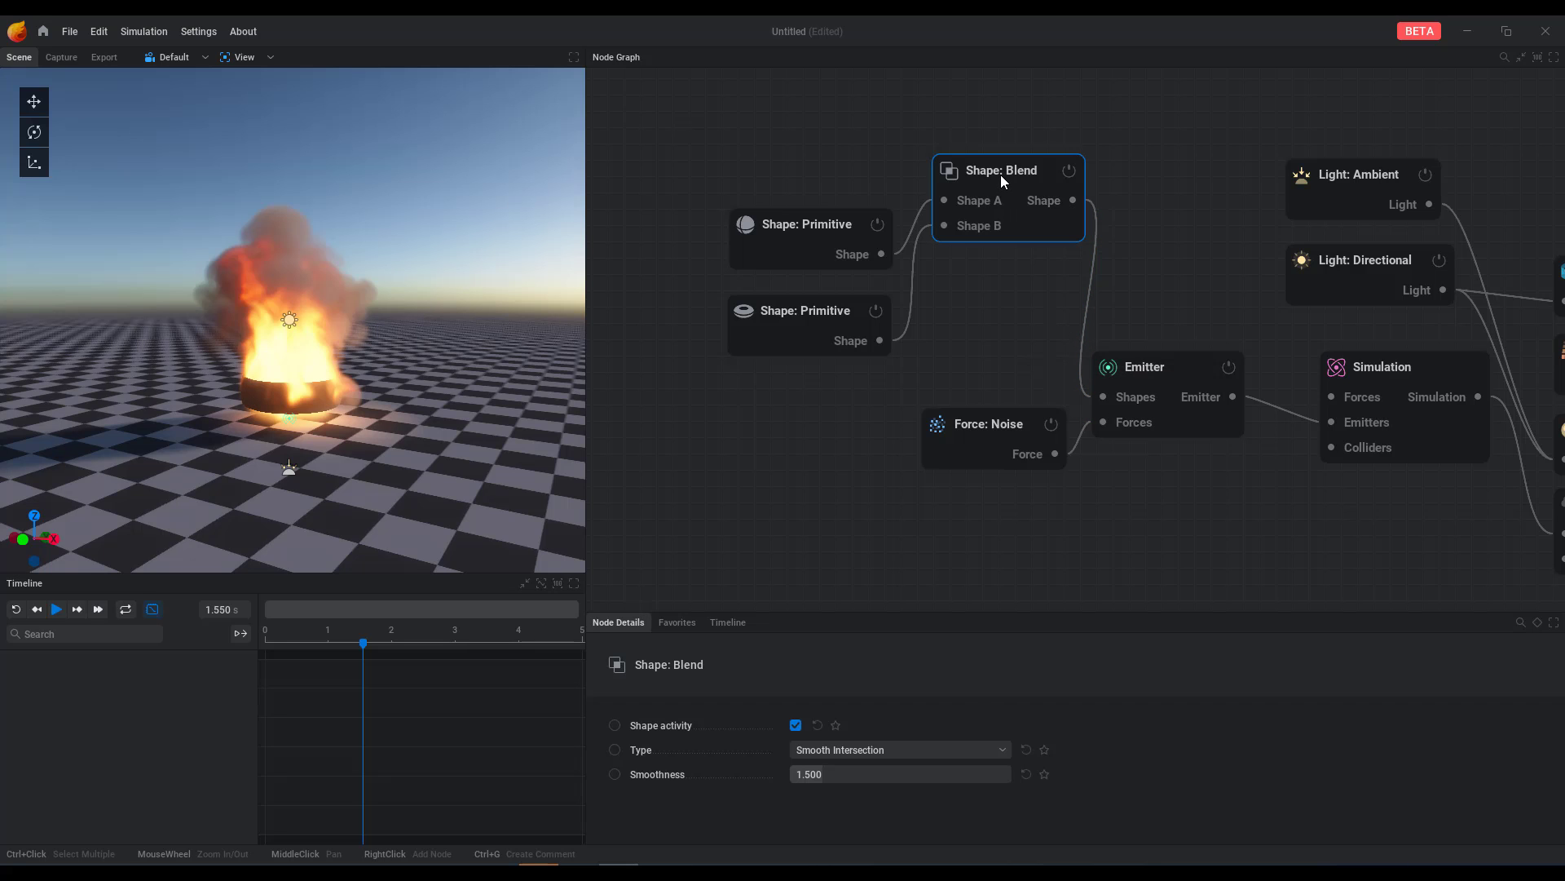
left_click(25, 607)
scroll(144, 477, "up", 5)
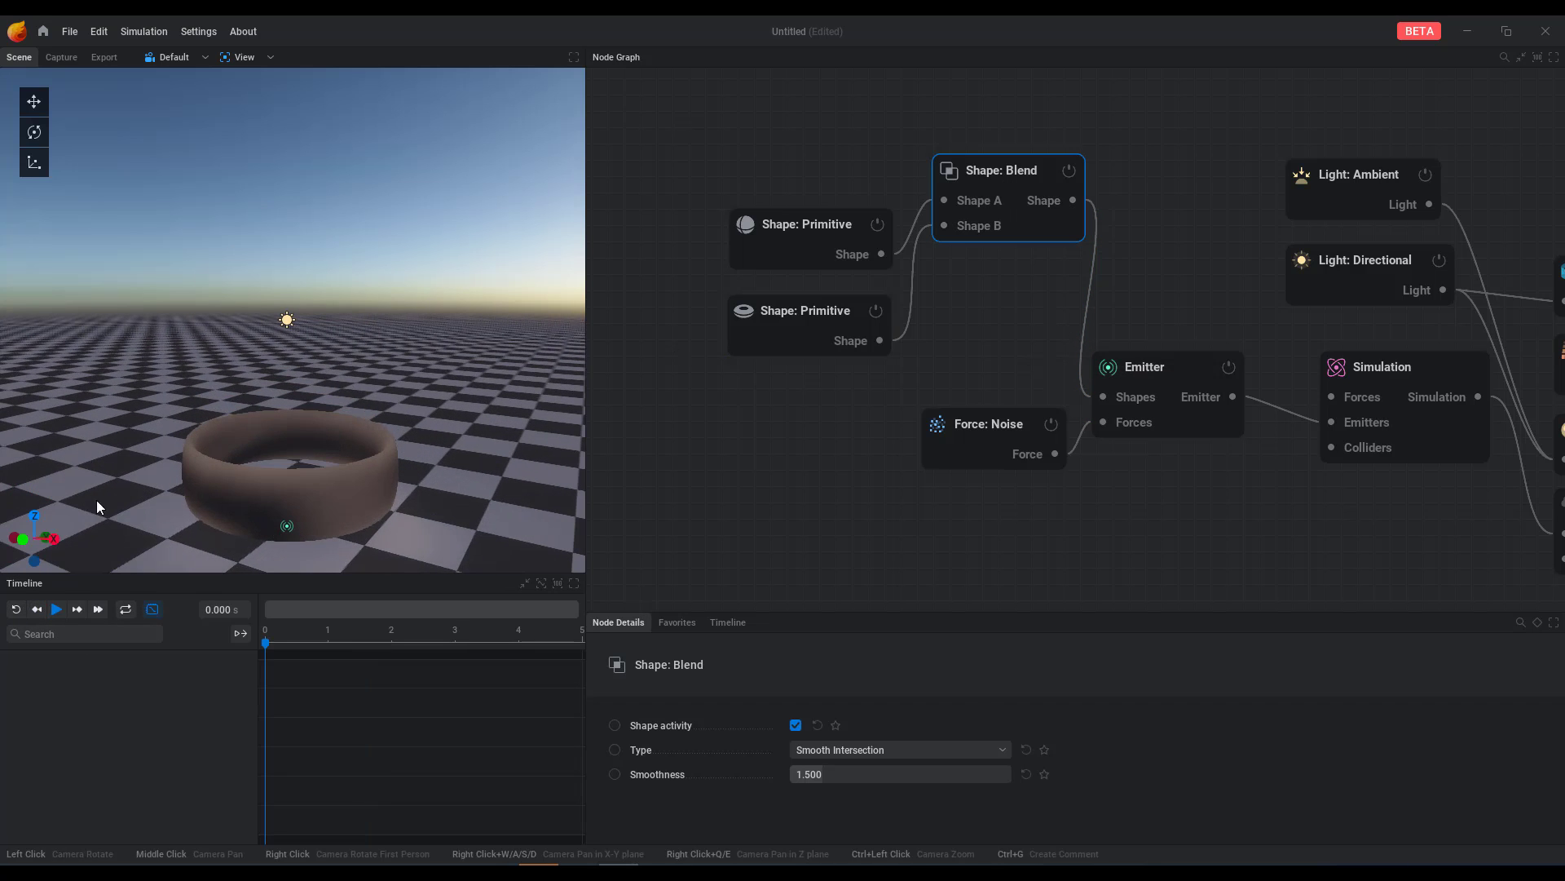
left_click_drag(733, 610, 767, 423)
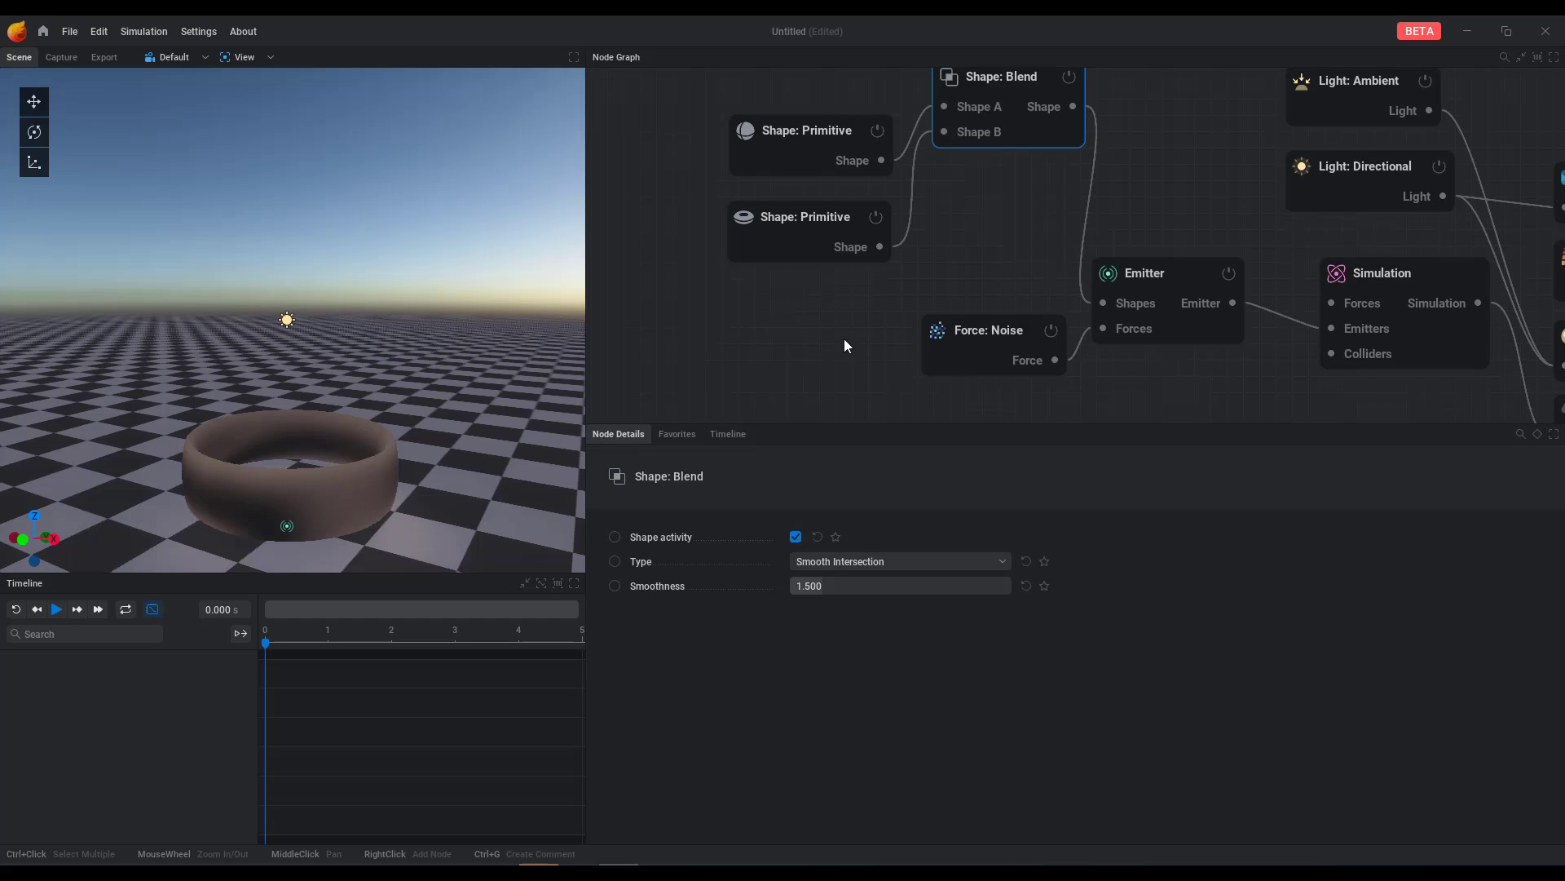
scroll(844, 339, "down", 3)
scroll(930, 202, "down", 2)
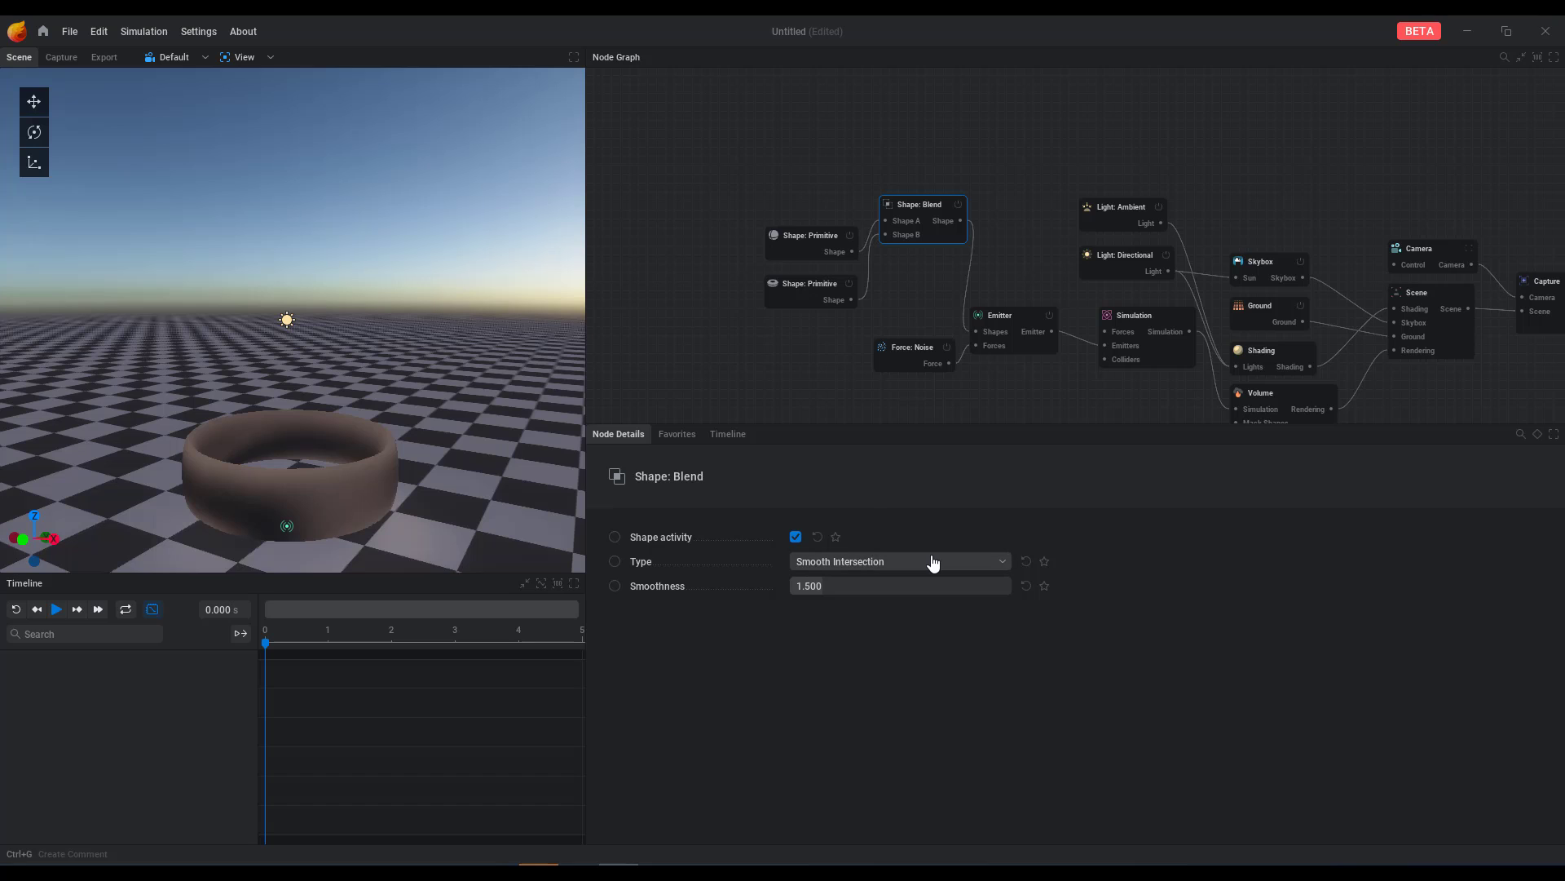
scroll(933, 561, "up", 2)
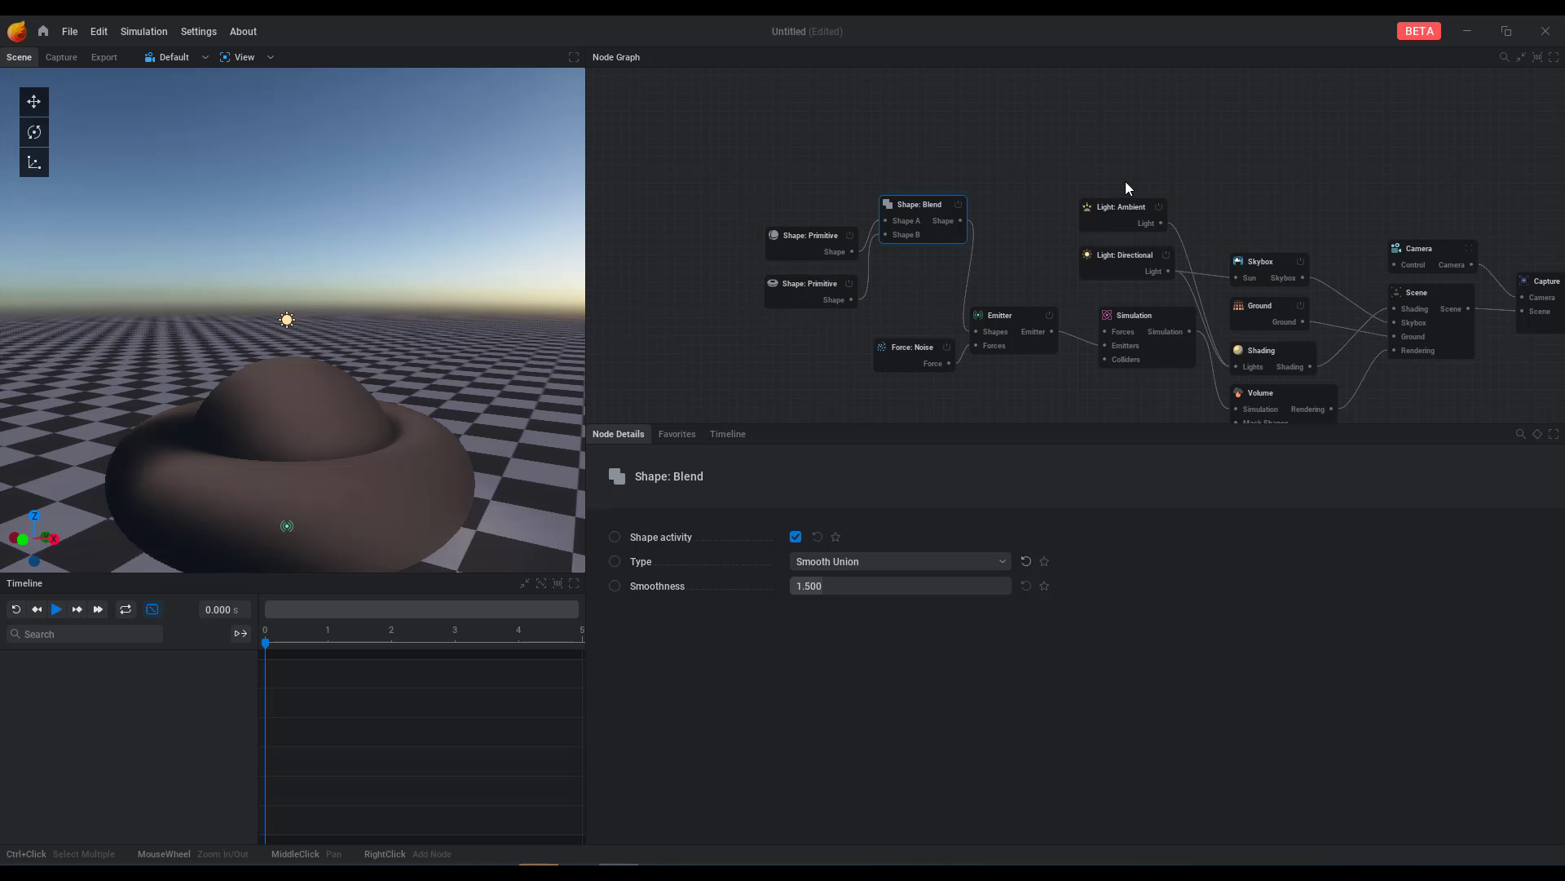
Step: Set the blend type to Subtraction and cycle the Type parameter's override state round to Timeline Override
middle_click_drag(1125, 181, 1272, 222)
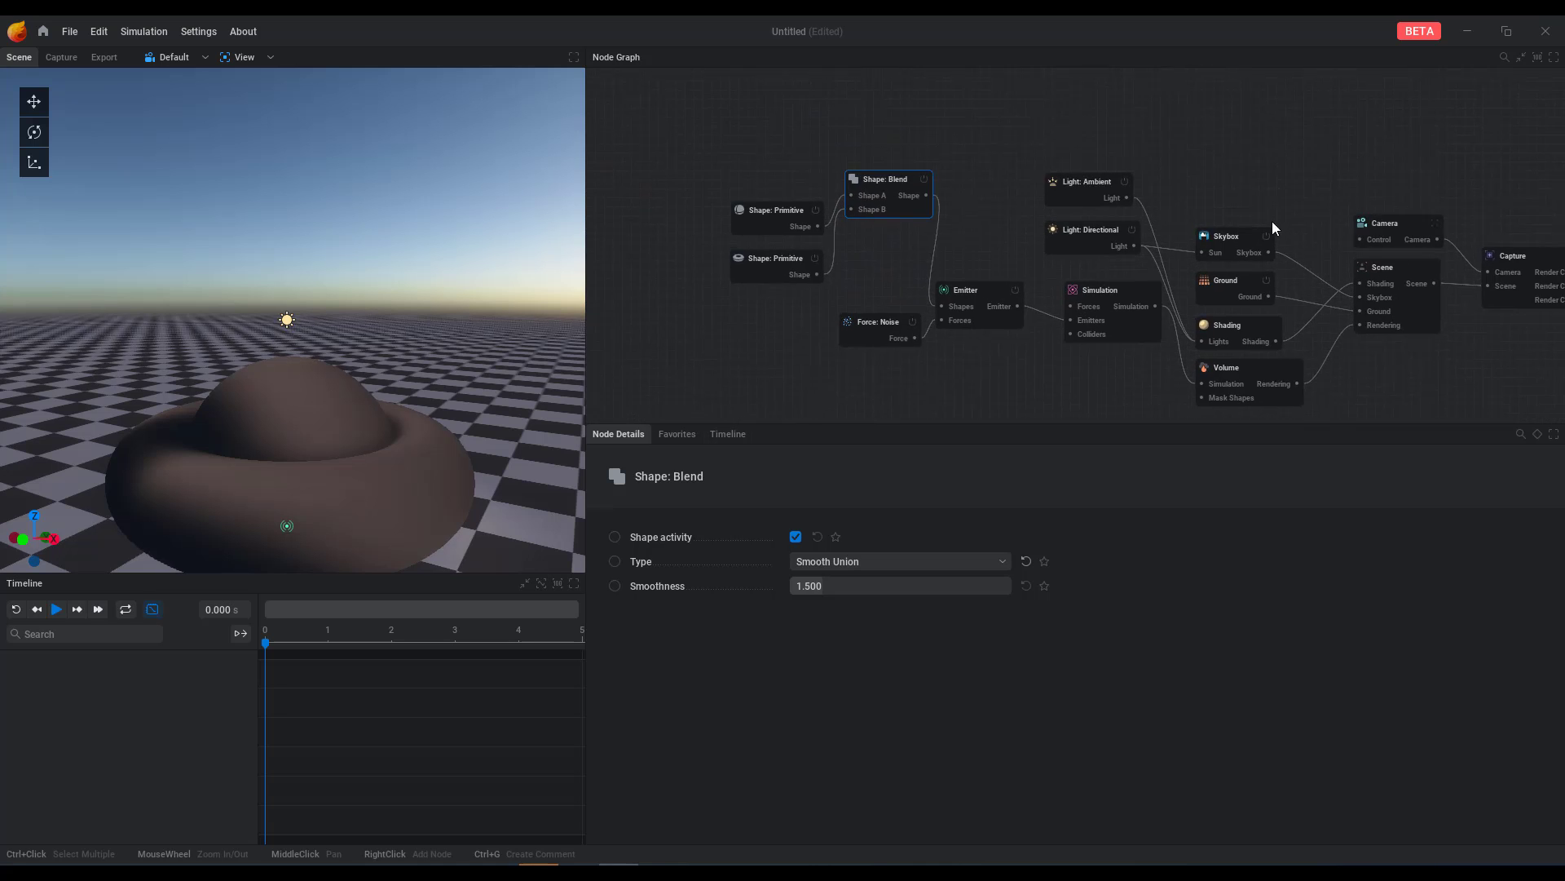
scroll(743, 209, "up", 4)
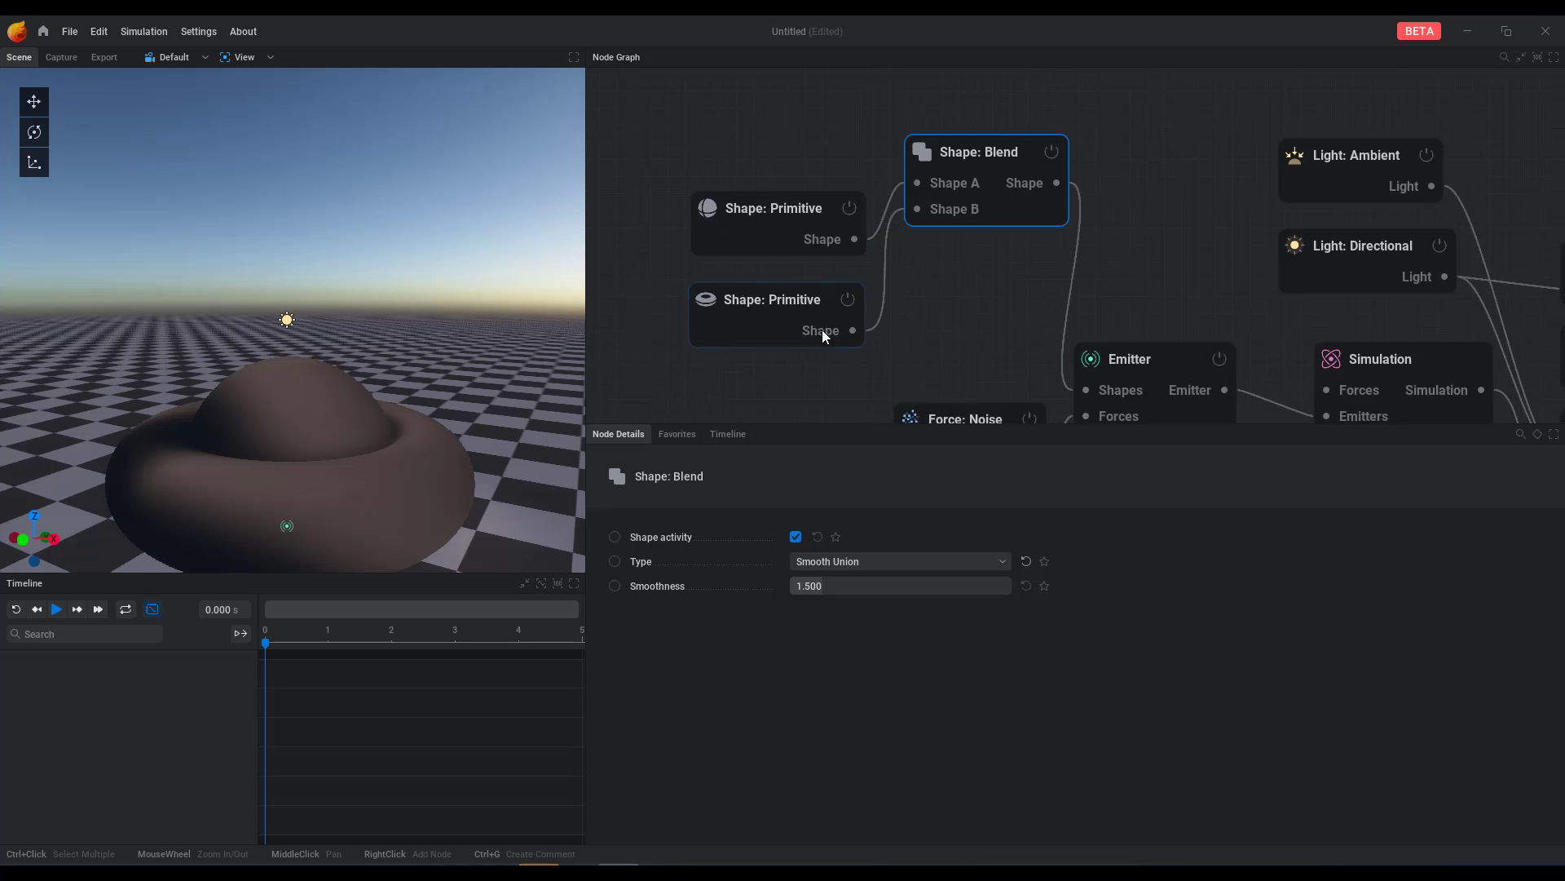
left_click(860, 569)
left_click(848, 626)
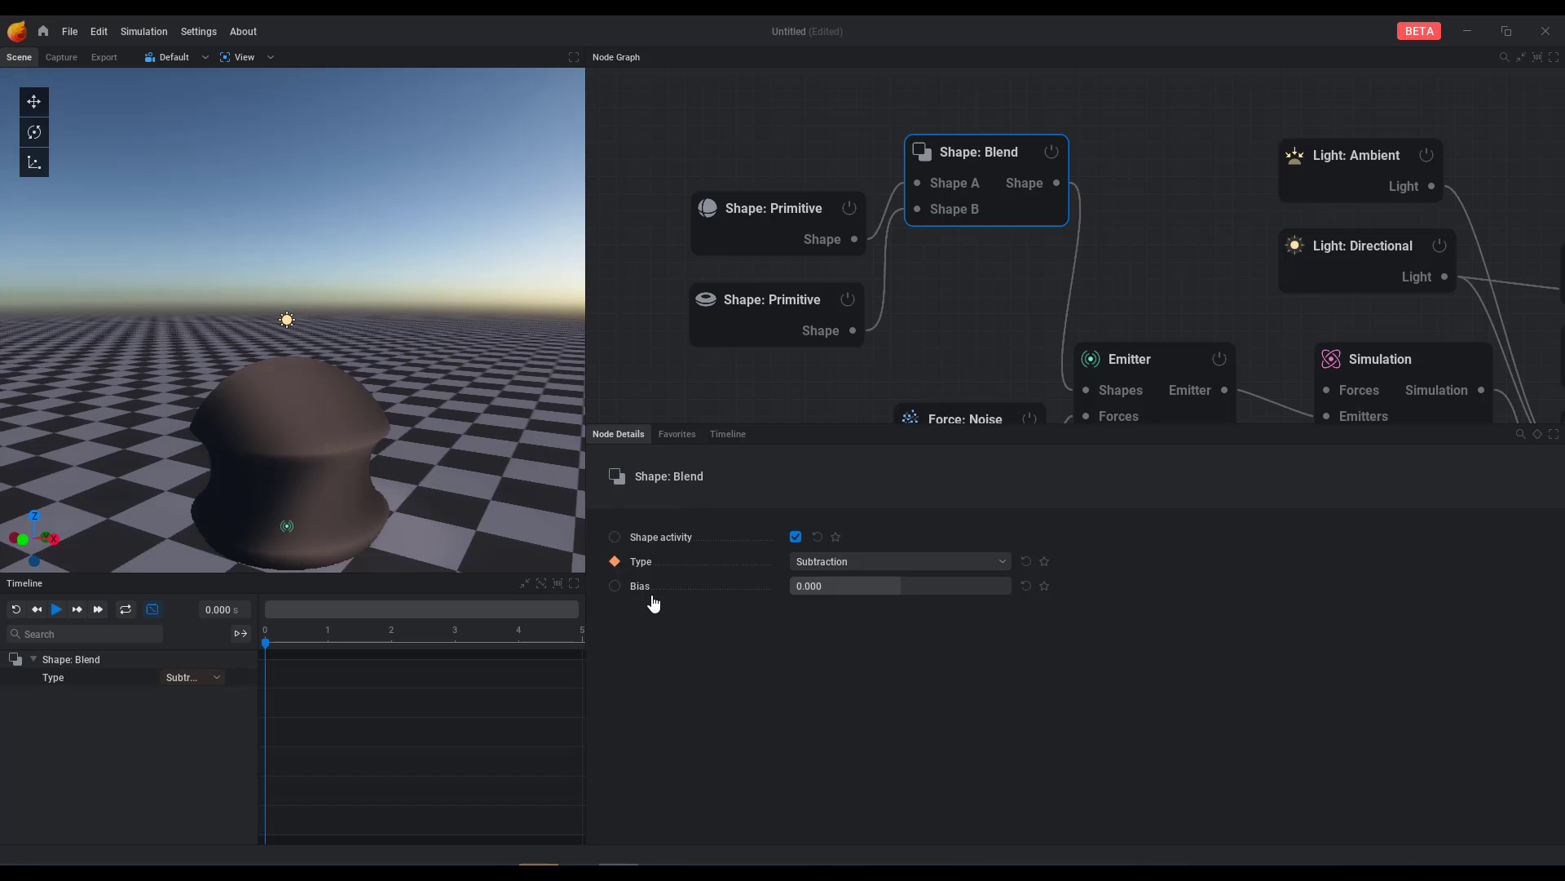
left_click(615, 562)
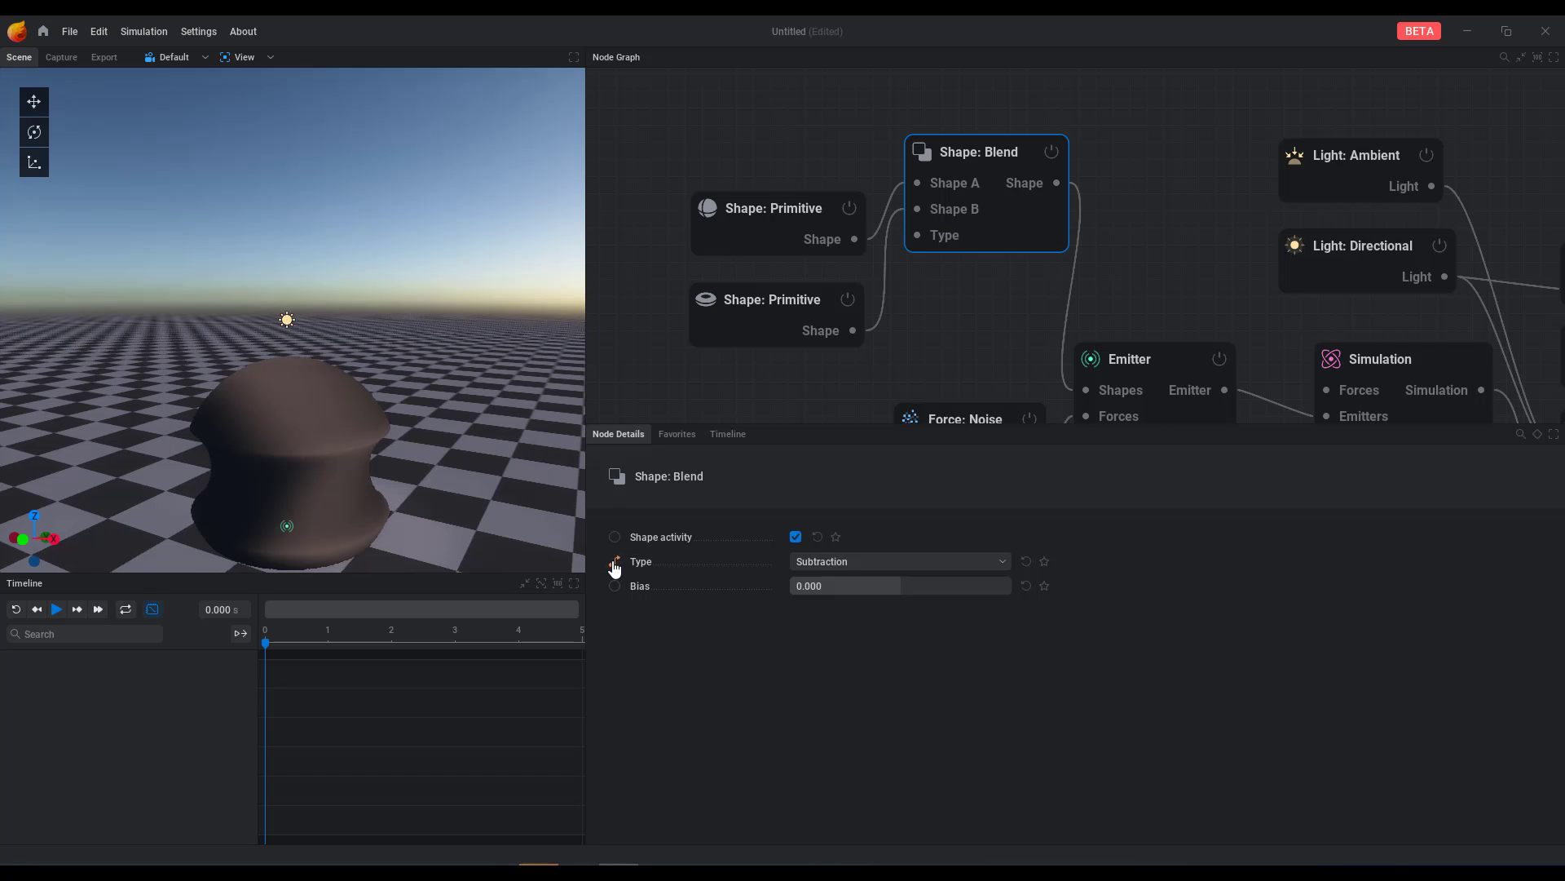
left_click(614, 562)
left_click(615, 561)
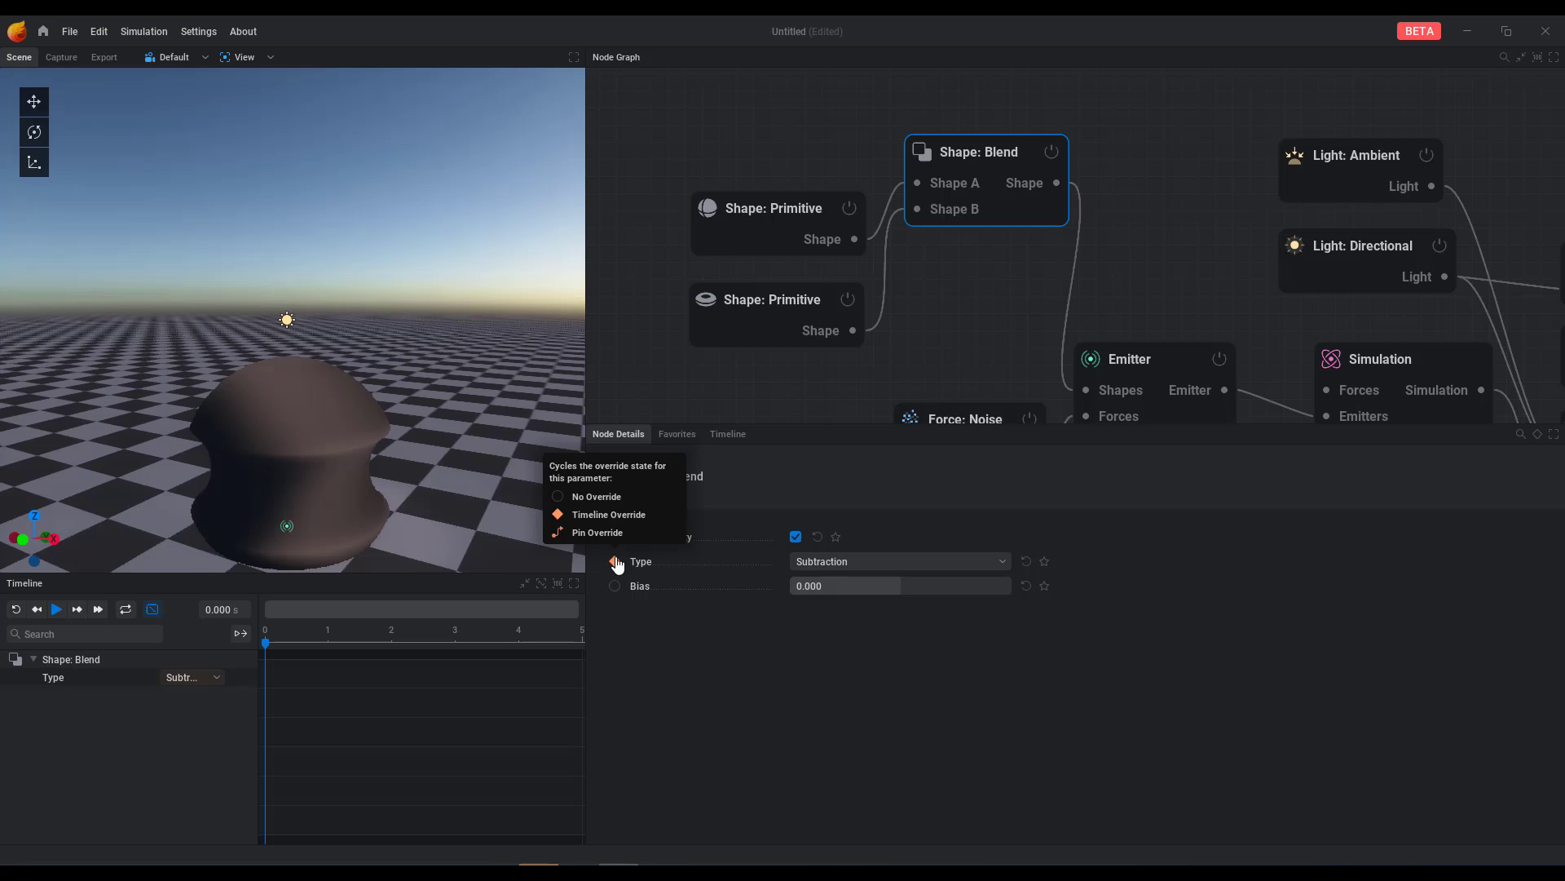
Step: Keyframe the blend type as Subtraction at 0 s and as Intersection at about 1.05 s
left_click(877, 569)
left_click(836, 626)
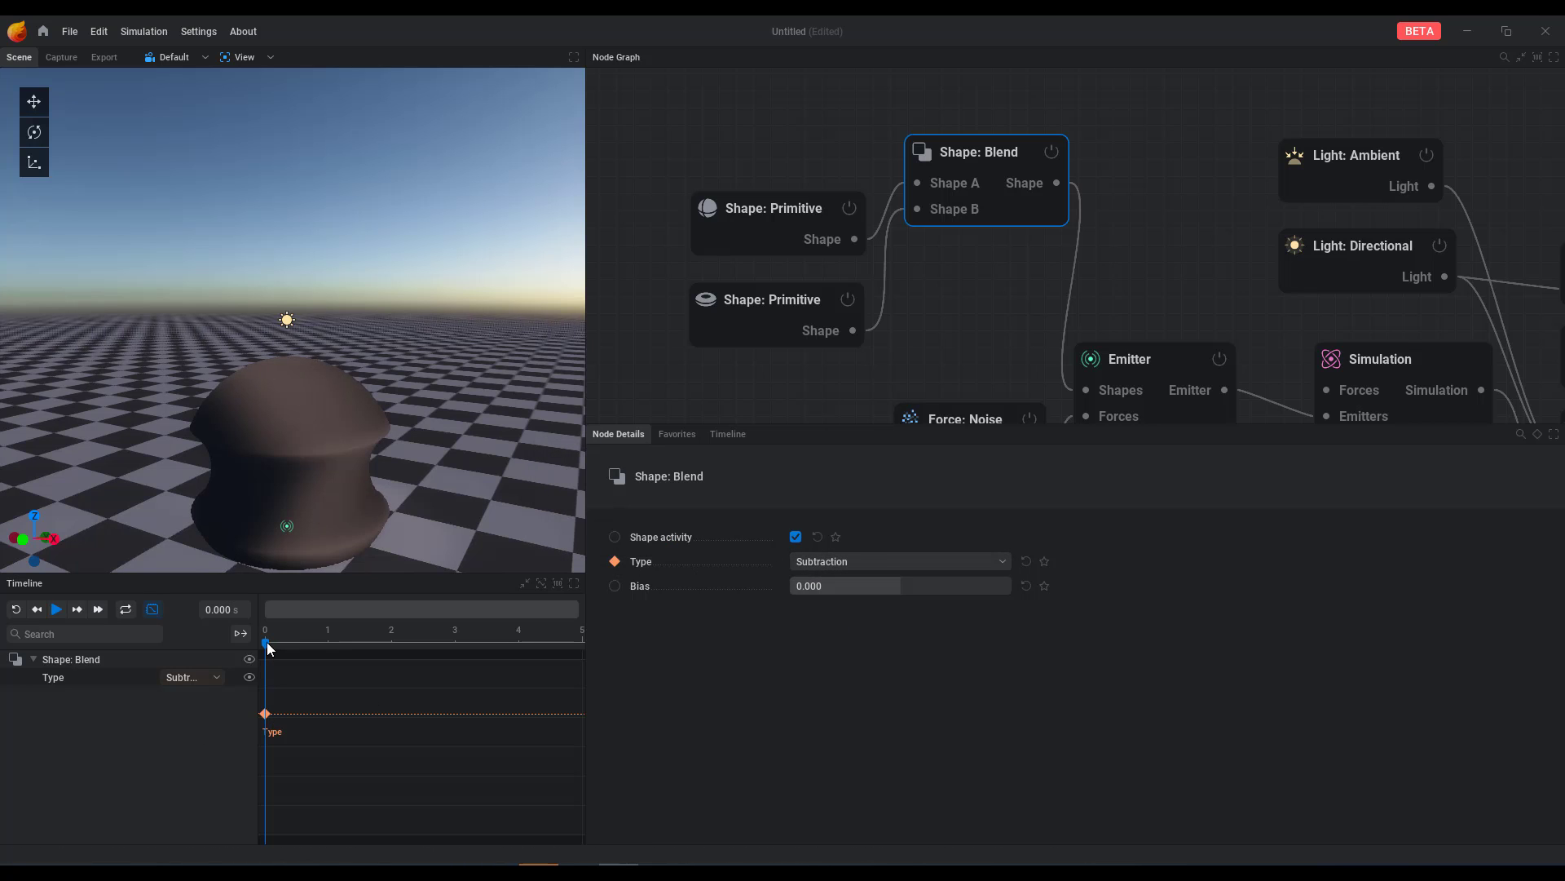
left_click_drag(266, 643, 331, 646)
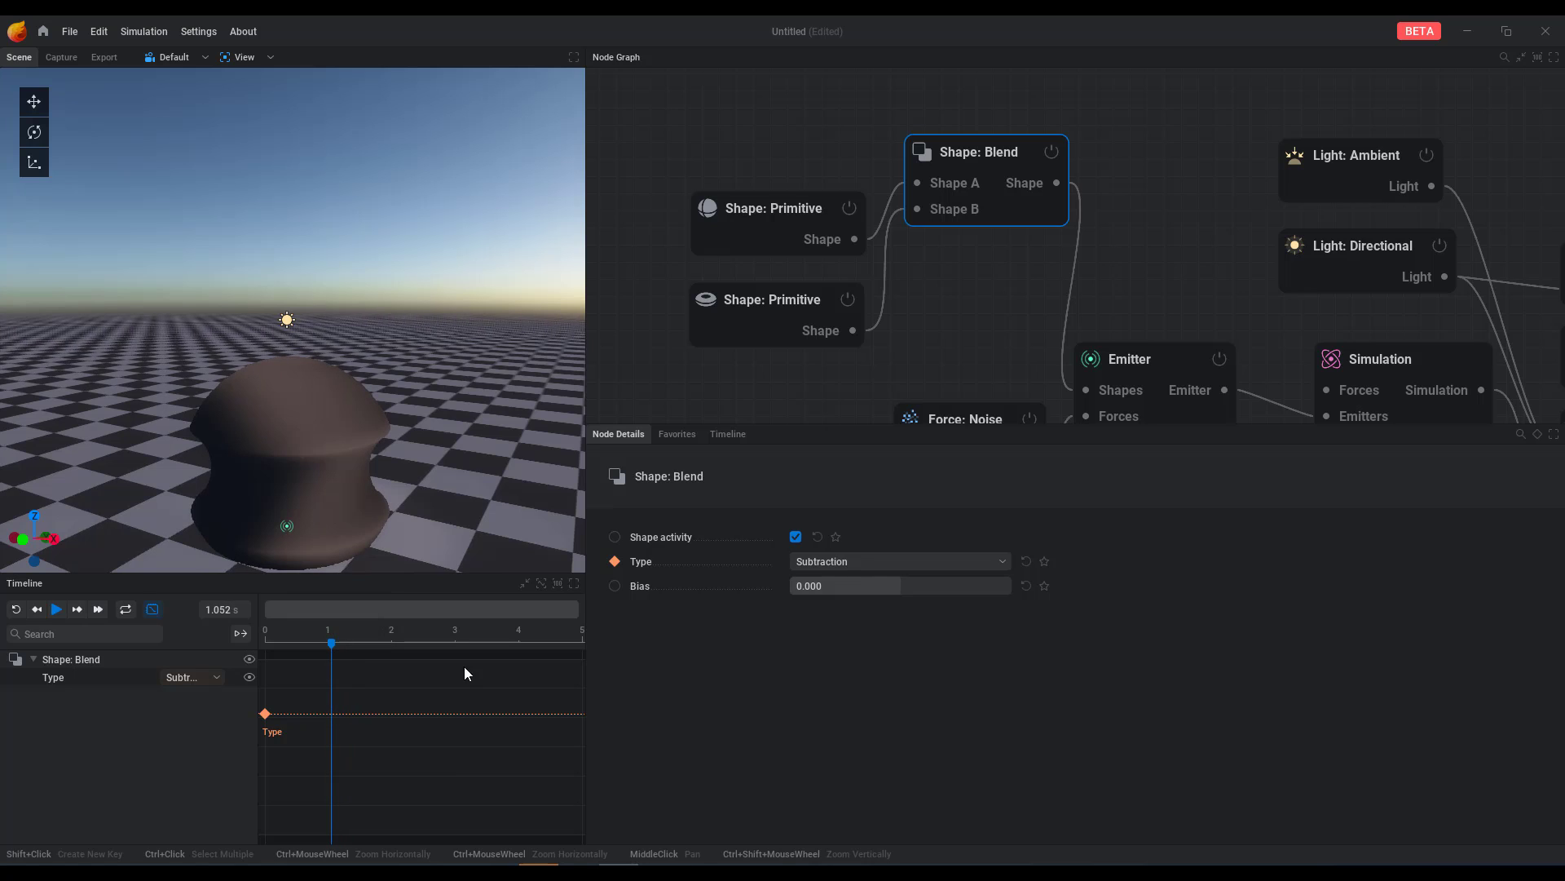
left_click(847, 569)
left_click(830, 669)
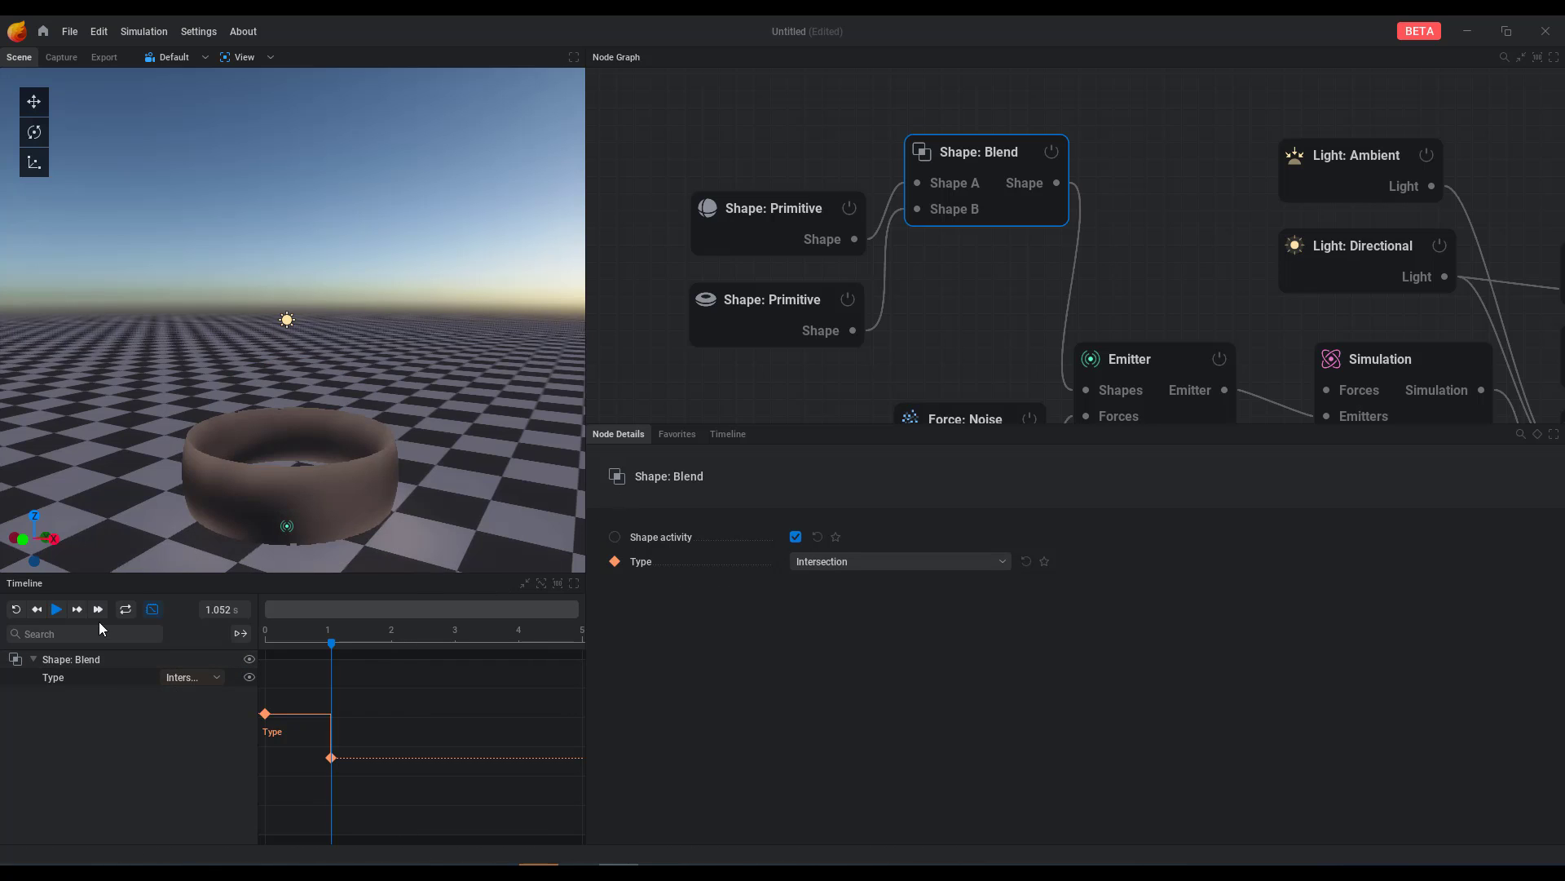
Step: Restart the simulation, widen the scene view, and play the keyframed shape change, pausing at about 1.8 seconds
left_click(13, 612)
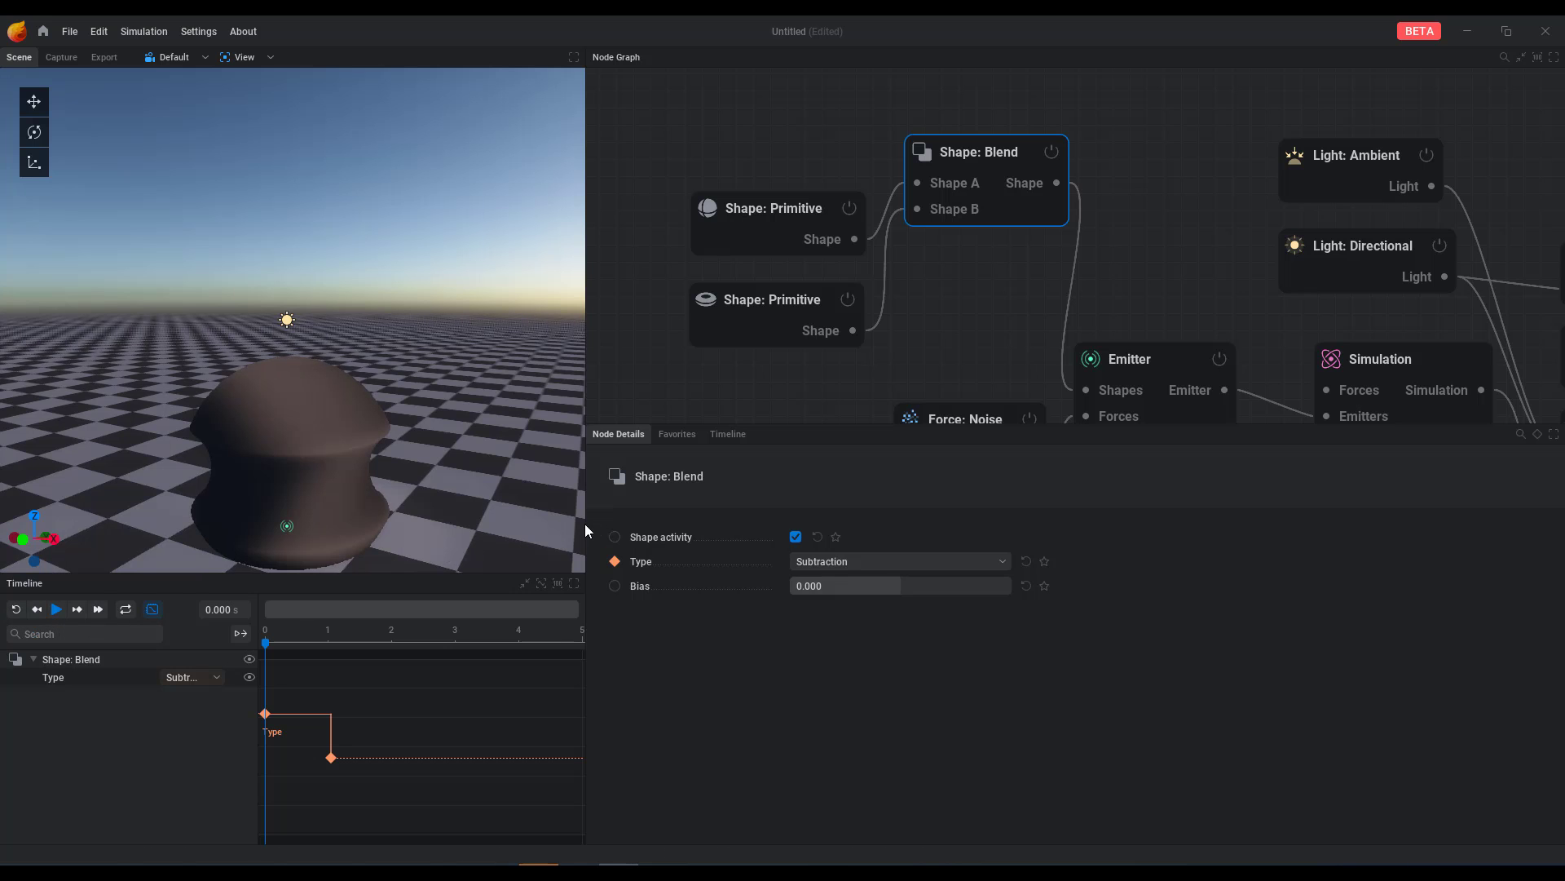
left_click_drag(584, 524, 753, 521)
left_click_drag(367, 429, 520, 427)
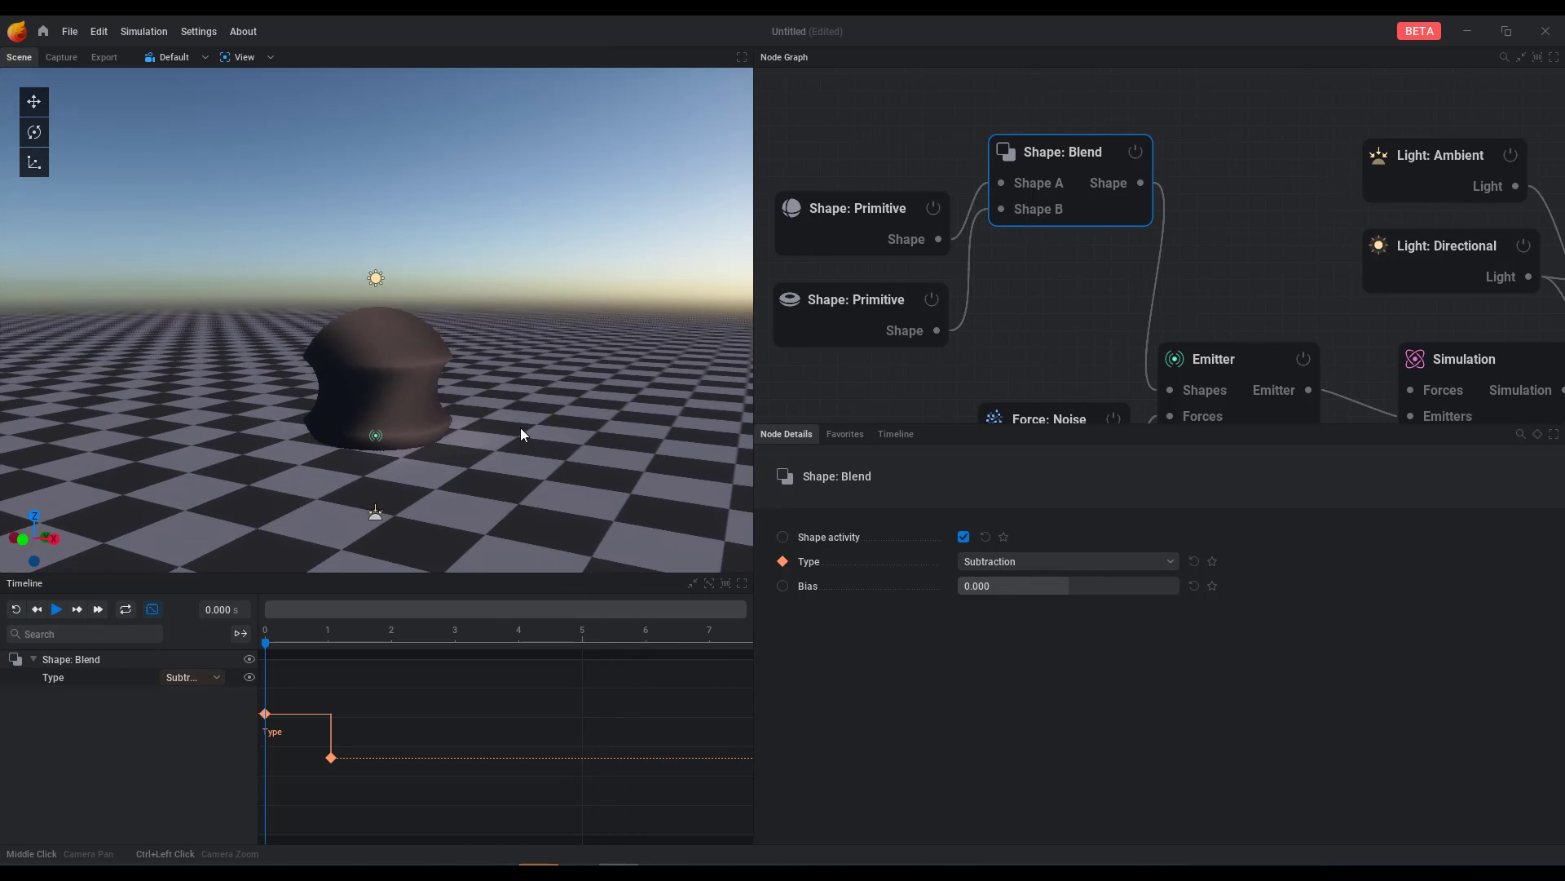
left_click(58, 612)
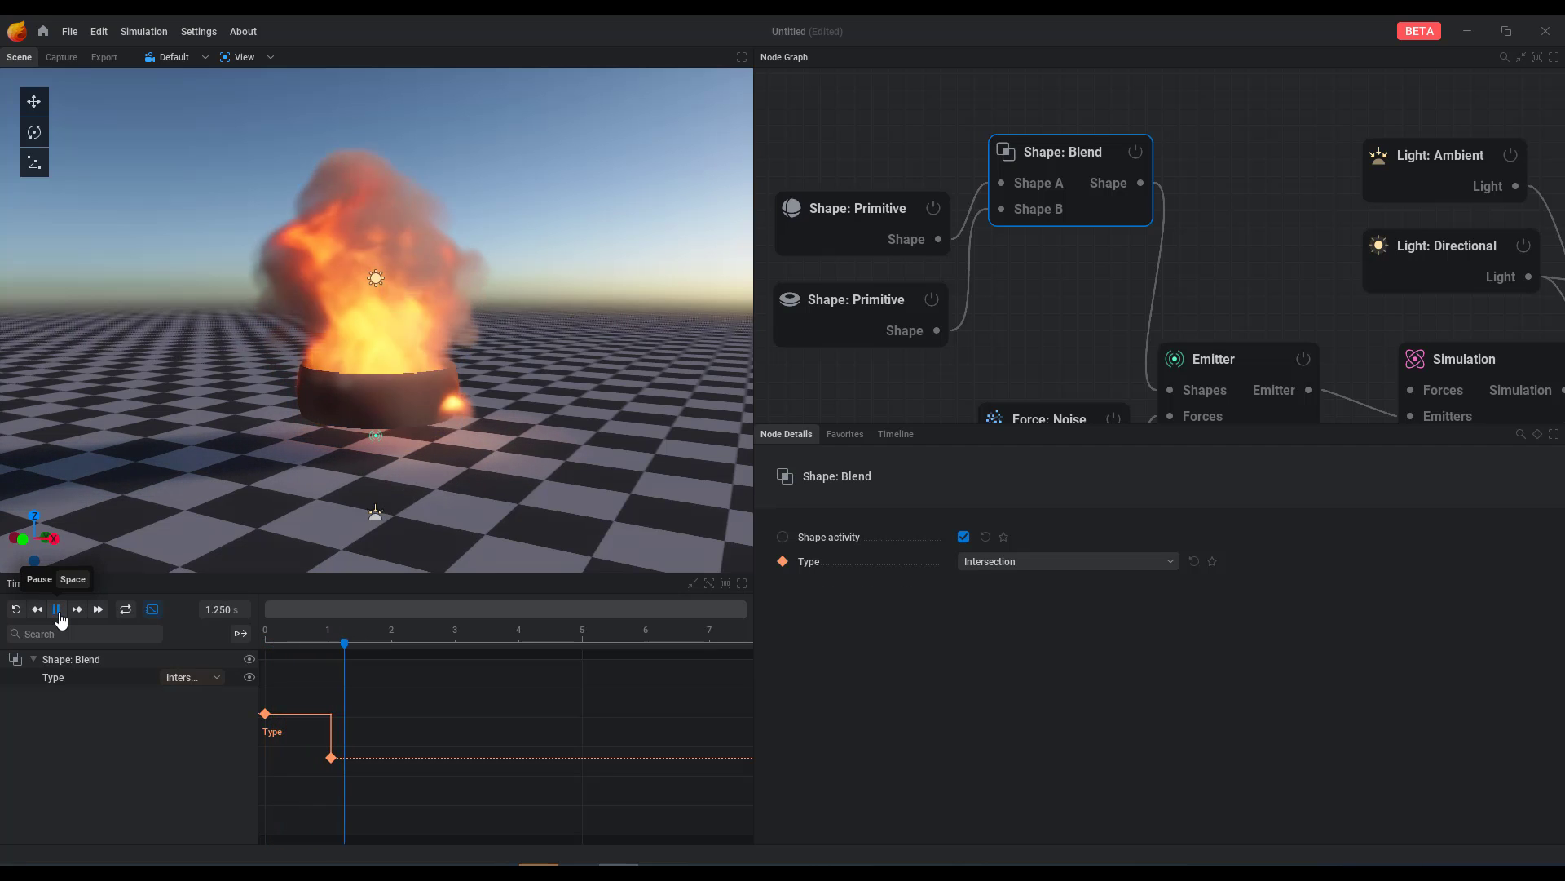
left_click(57, 610)
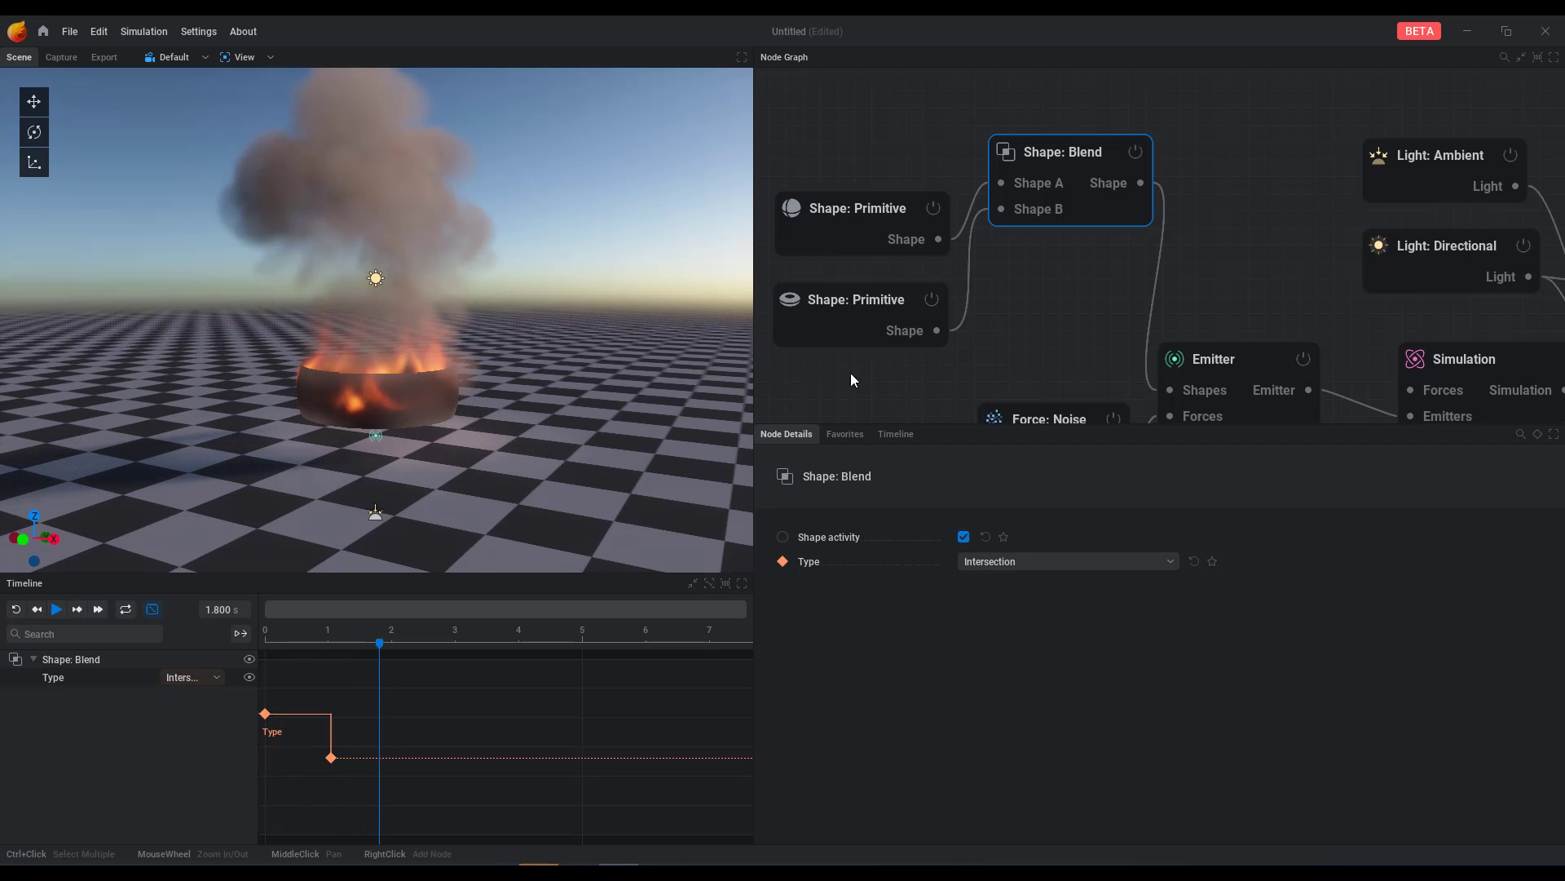
Step: Move both primitive nodes farther from the Shape: Blend node and check which node types can be added to the graph
left_click_drag(850, 374, 866, 232)
left_click_drag(871, 323, 849, 223)
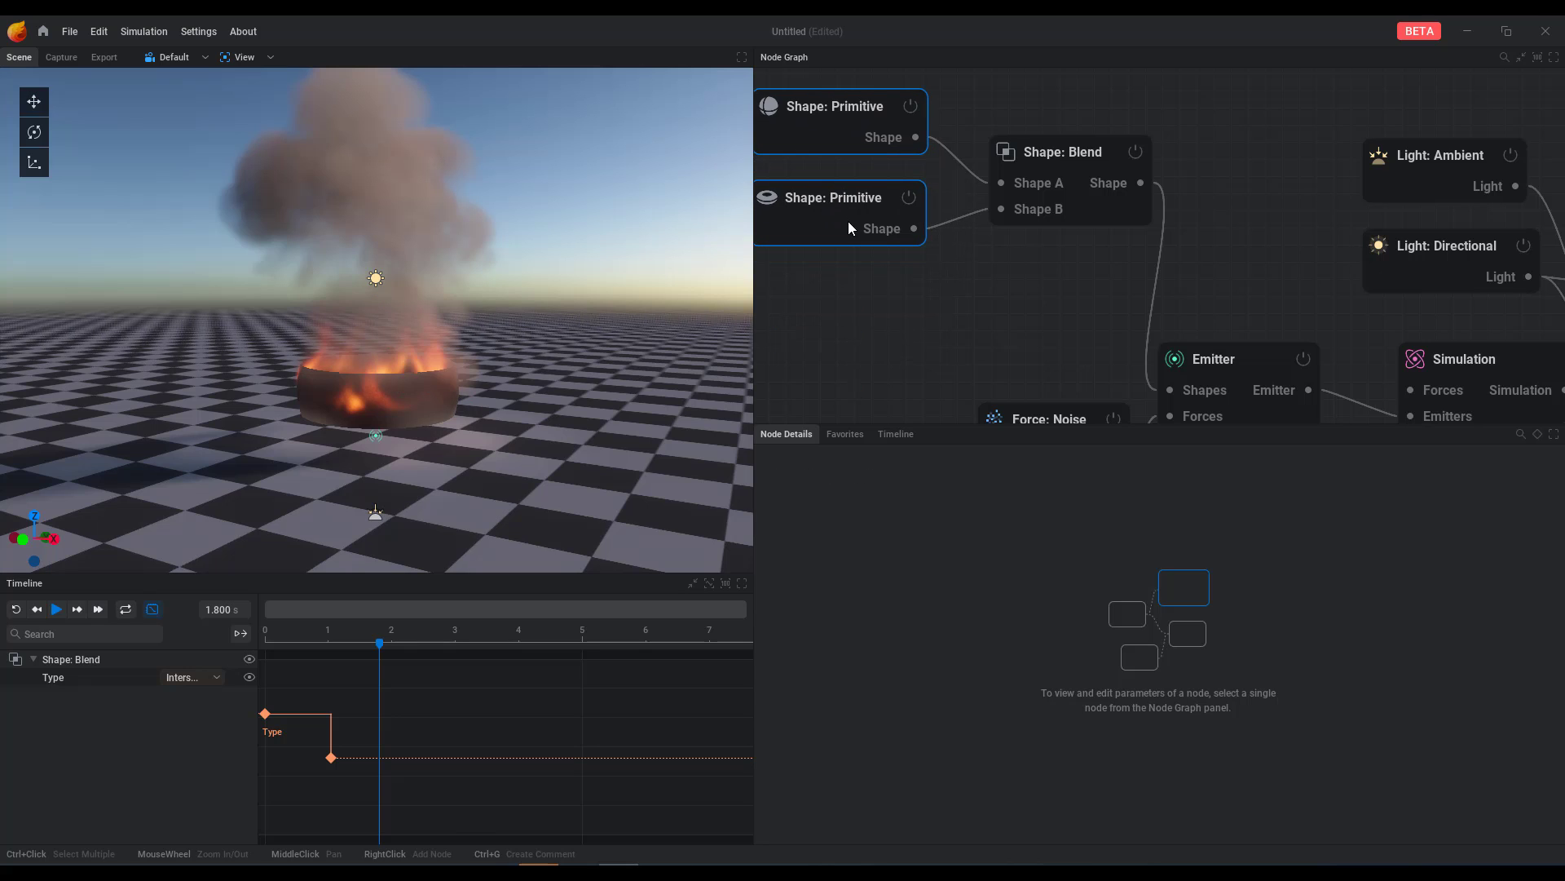
scroll(892, 277, "right", 3)
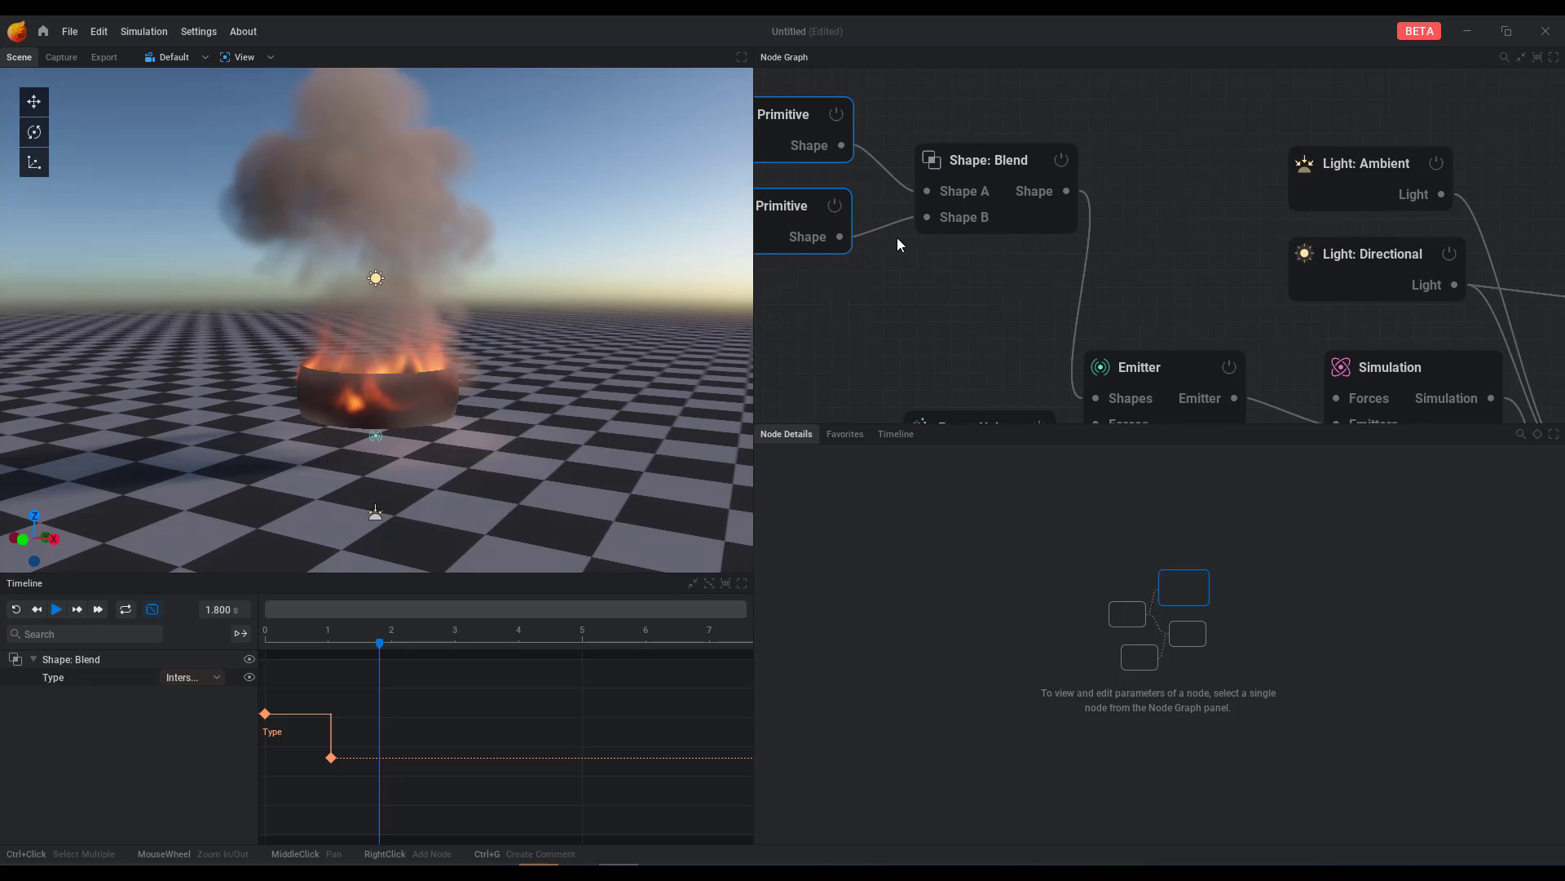
scroll(900, 261, "down", 5)
scroll(897, 287, "left", 3)
right_click(877, 281)
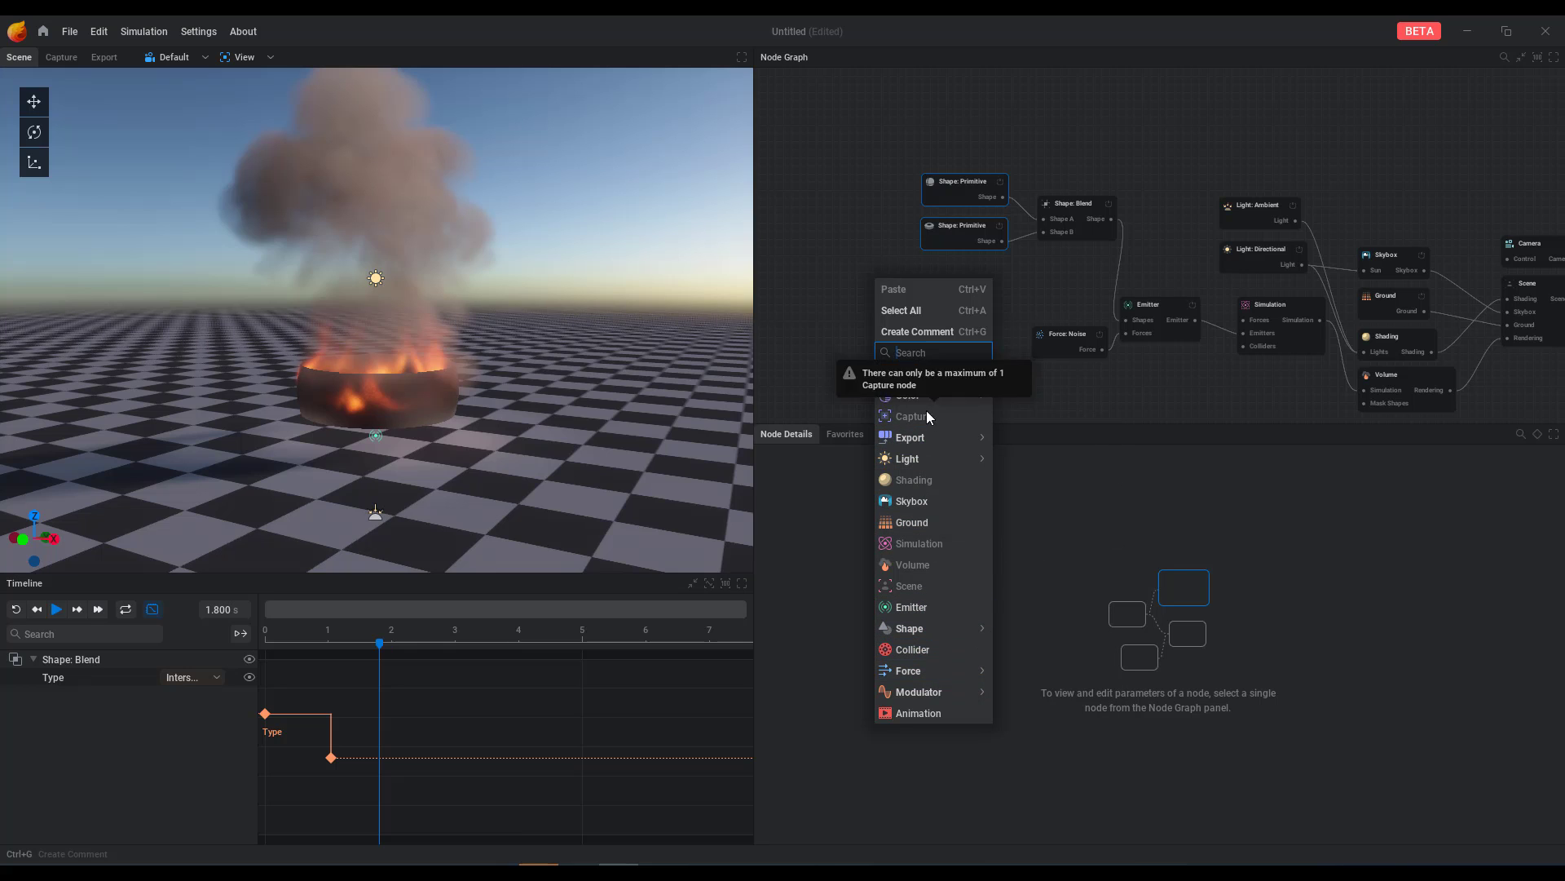
left_click(883, 341)
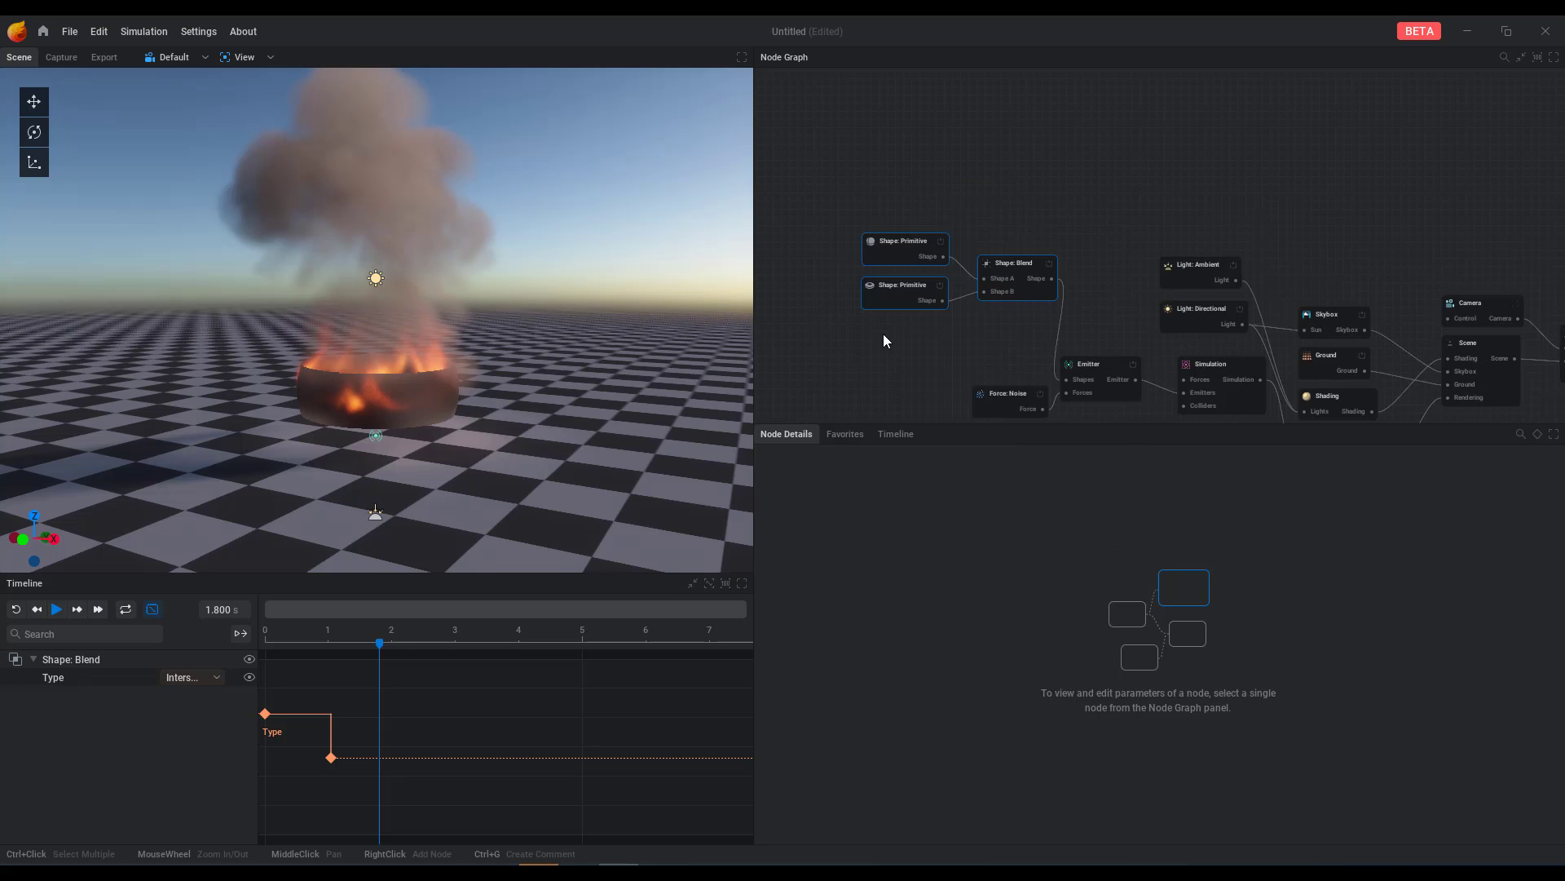
scroll(885, 341, "up", 2)
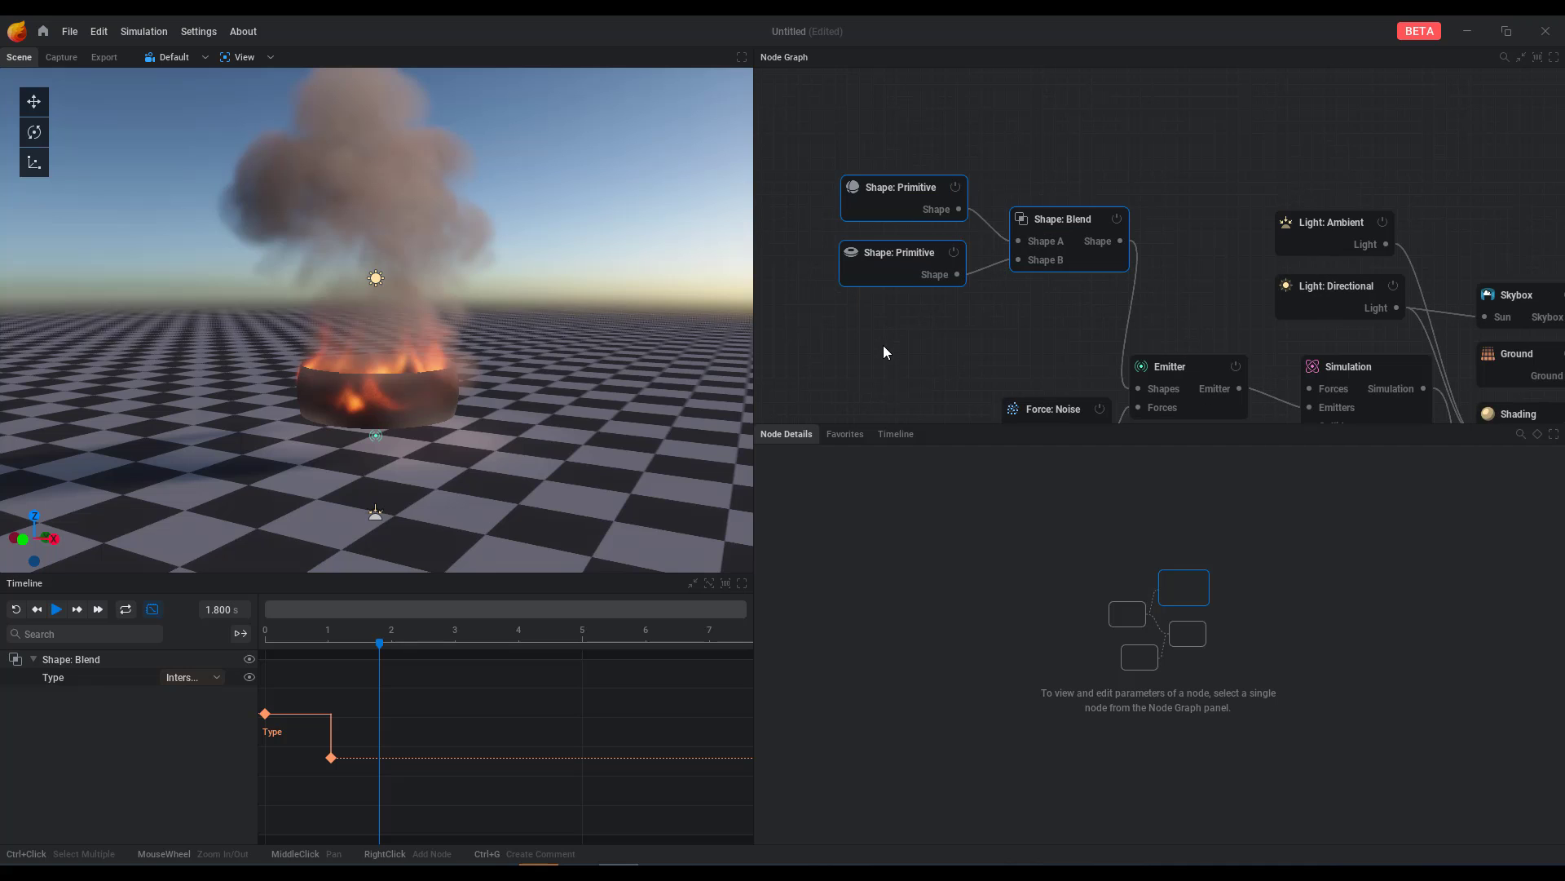
Step: View the Favorites list, and move the two primitives and the blend node together up and away from the emitter
left_click(848, 443)
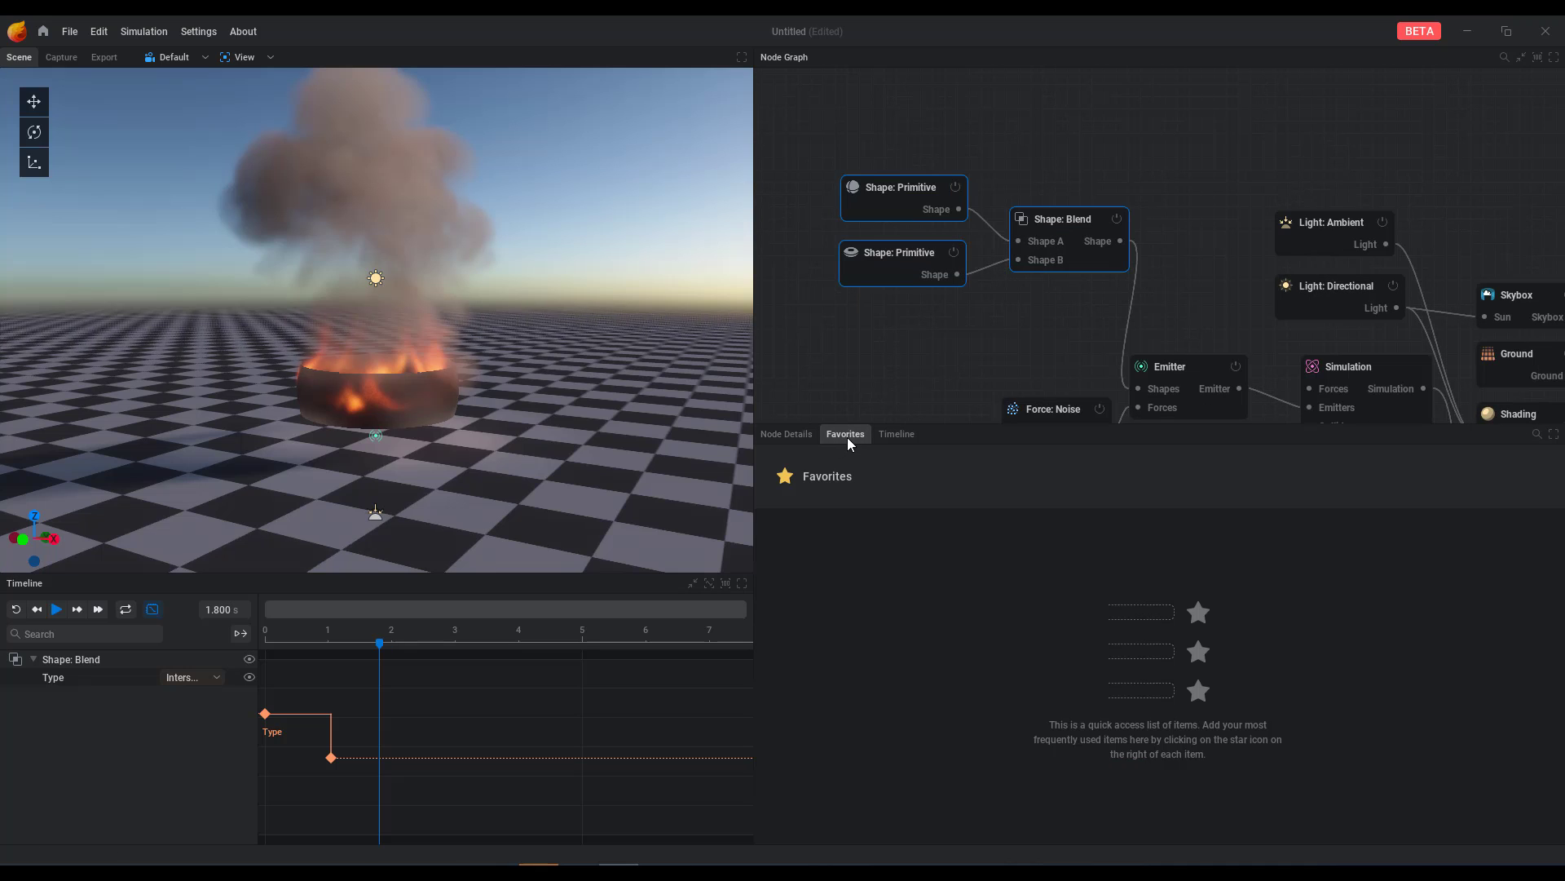
scroll(1065, 149, "up", 3)
middle_click_drag(1009, 214, 1084, 289)
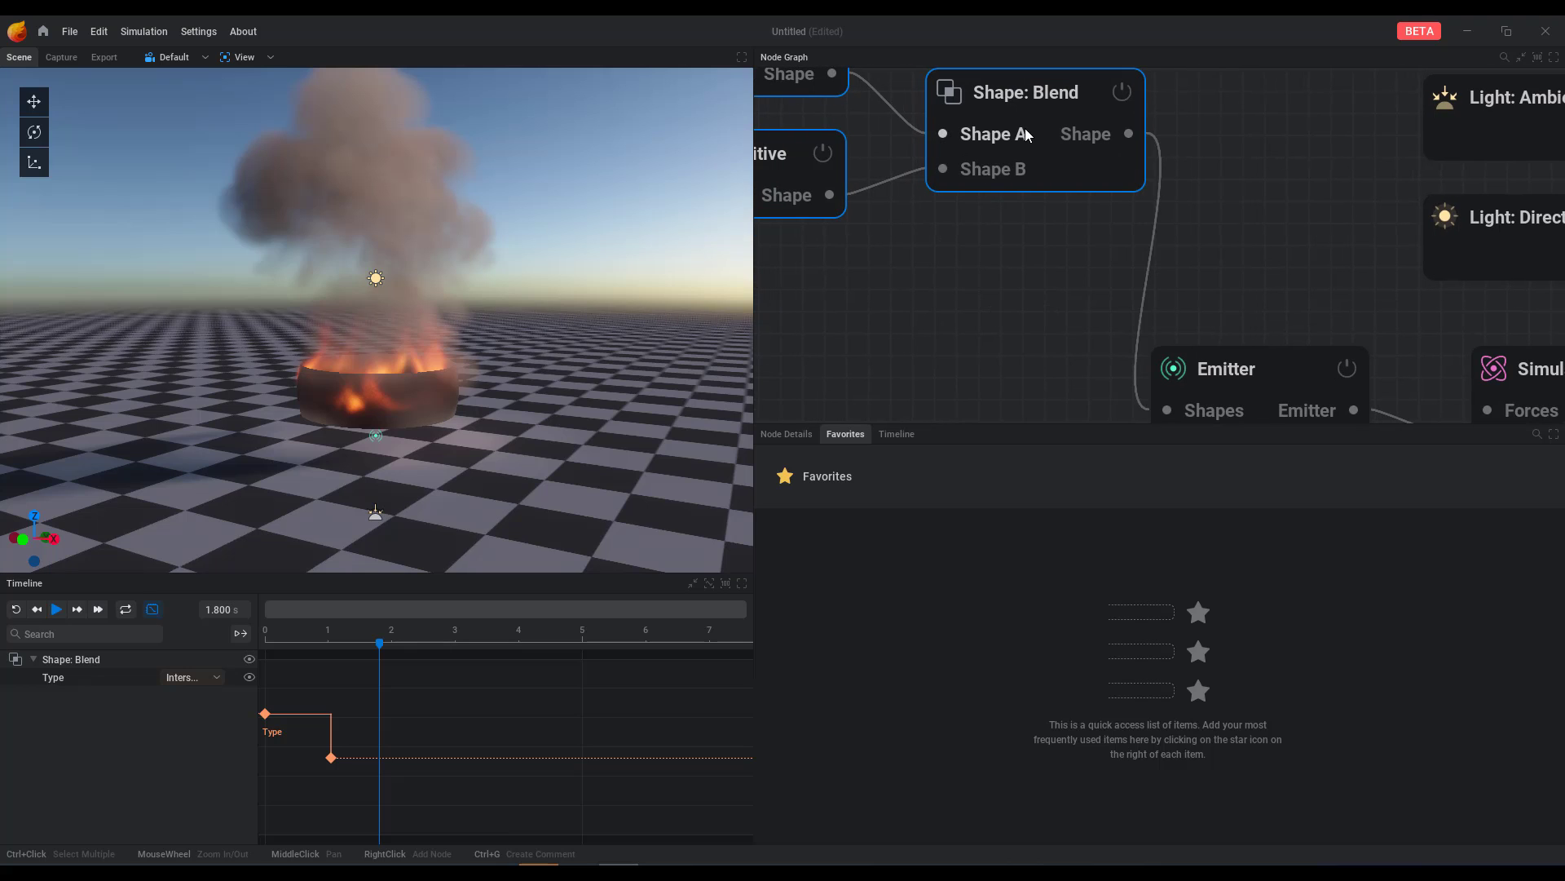
scroll(1030, 289, "down", 4)
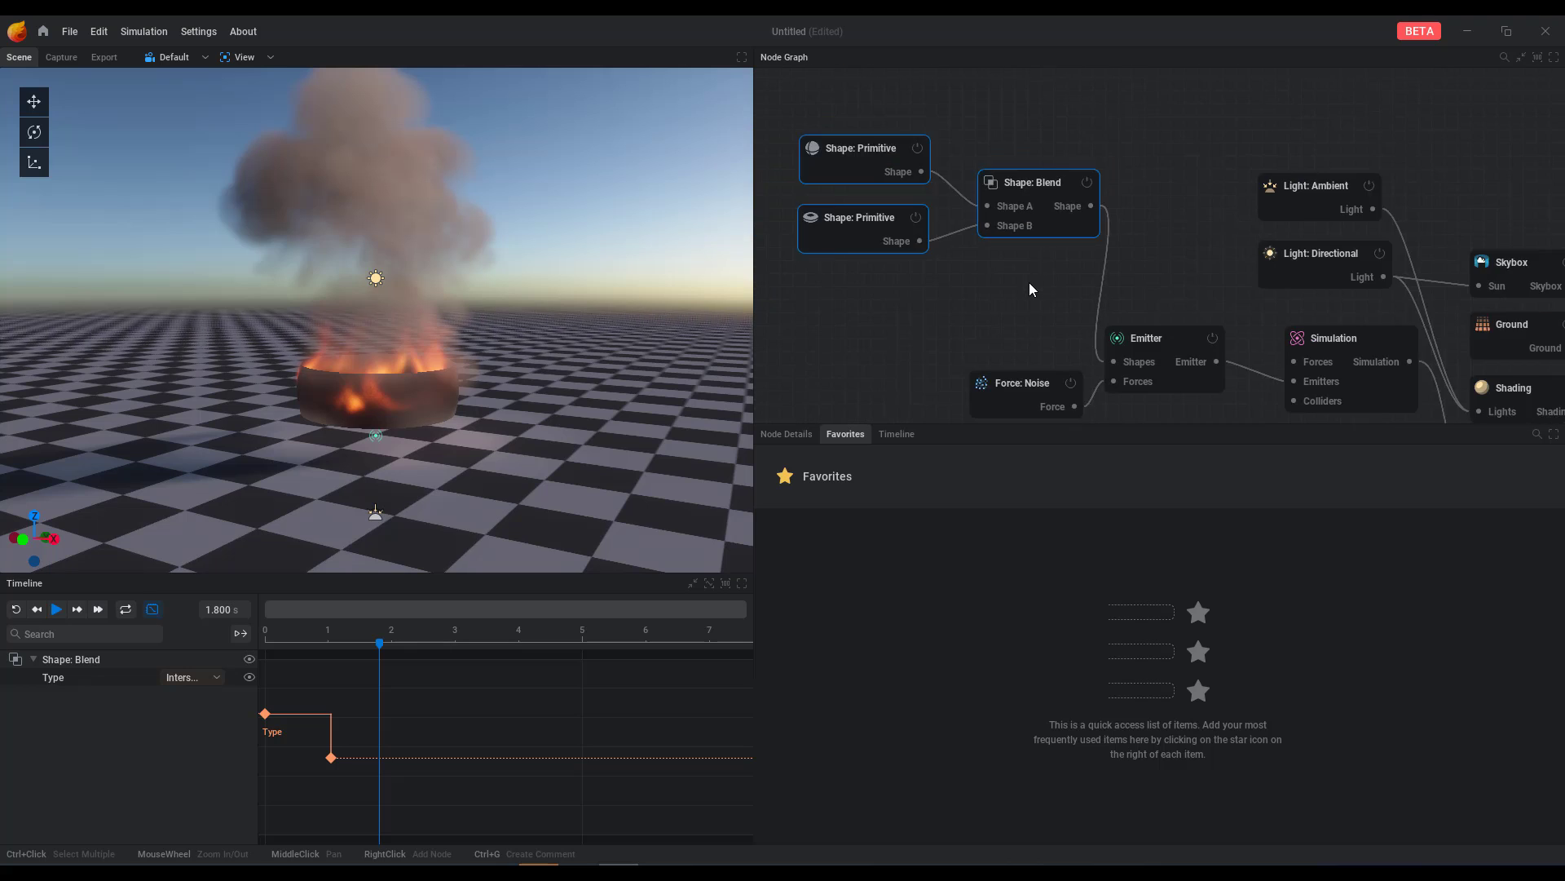
middle_click_drag(912, 280, 1030, 304)
left_click_drag(1127, 224, 1034, 147)
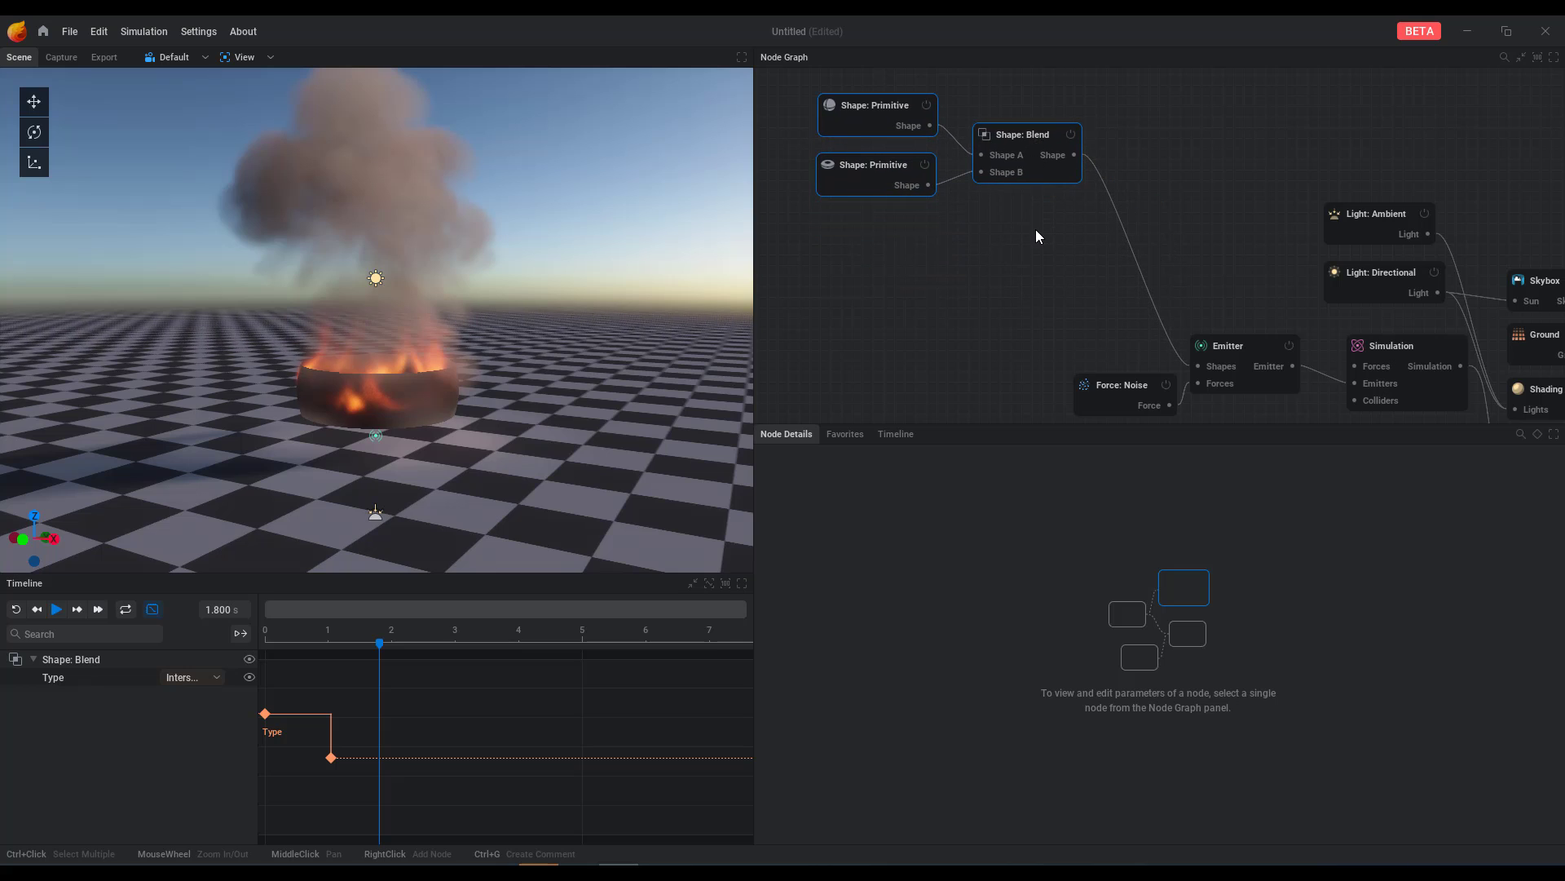
left_click(993, 277)
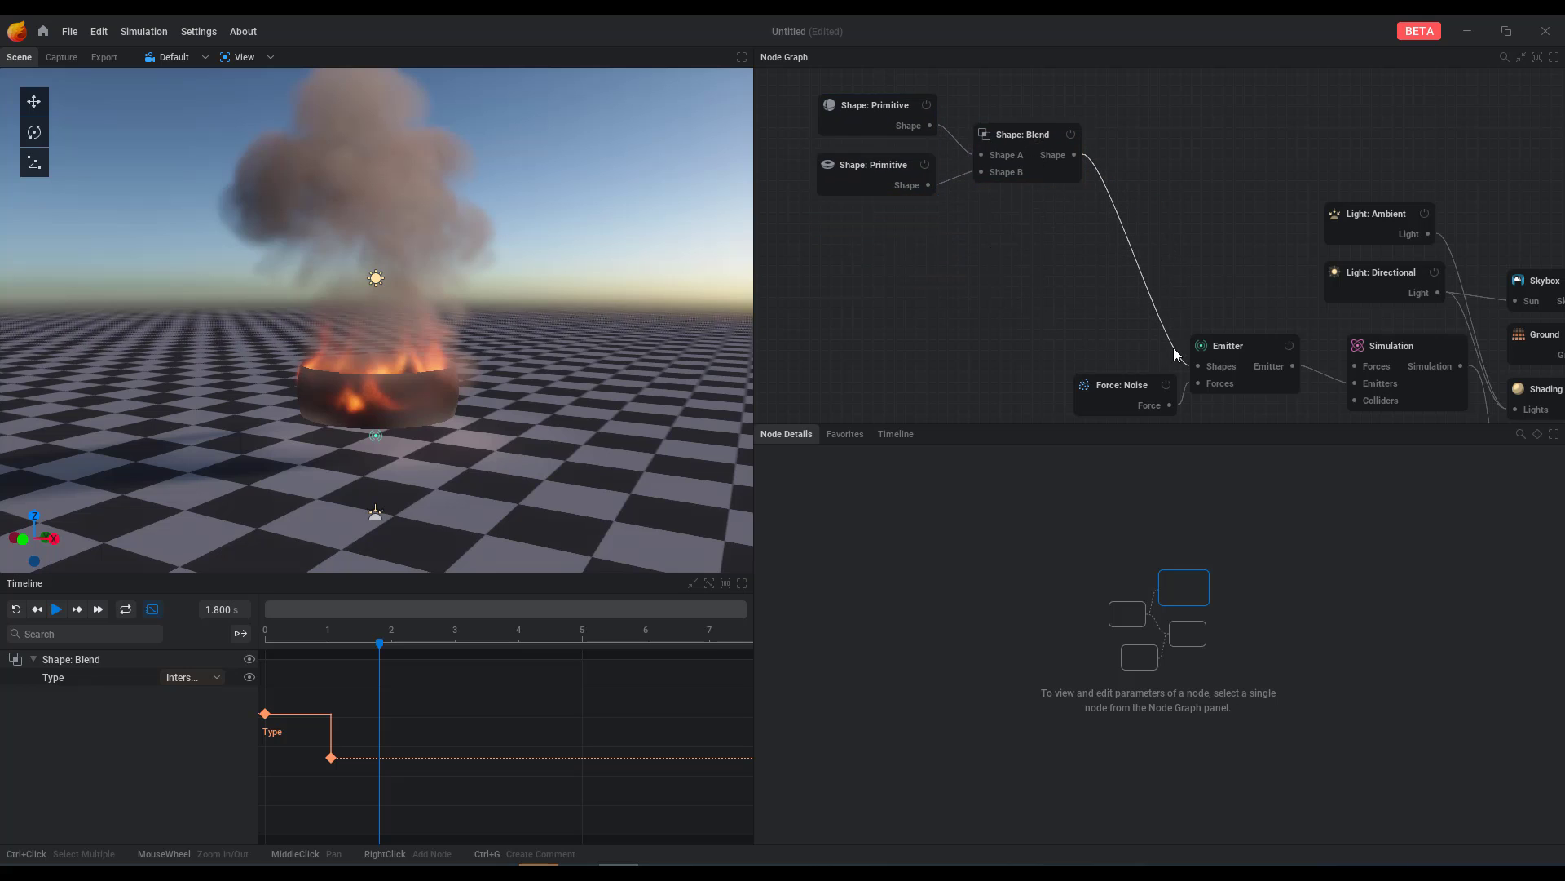
Step: Disconnect the Shape: Blend node from the emitter and add an Animation node connected to the emitter's Shapes input
left_click_drag(1198, 366, 1106, 246)
left_click(949, 318)
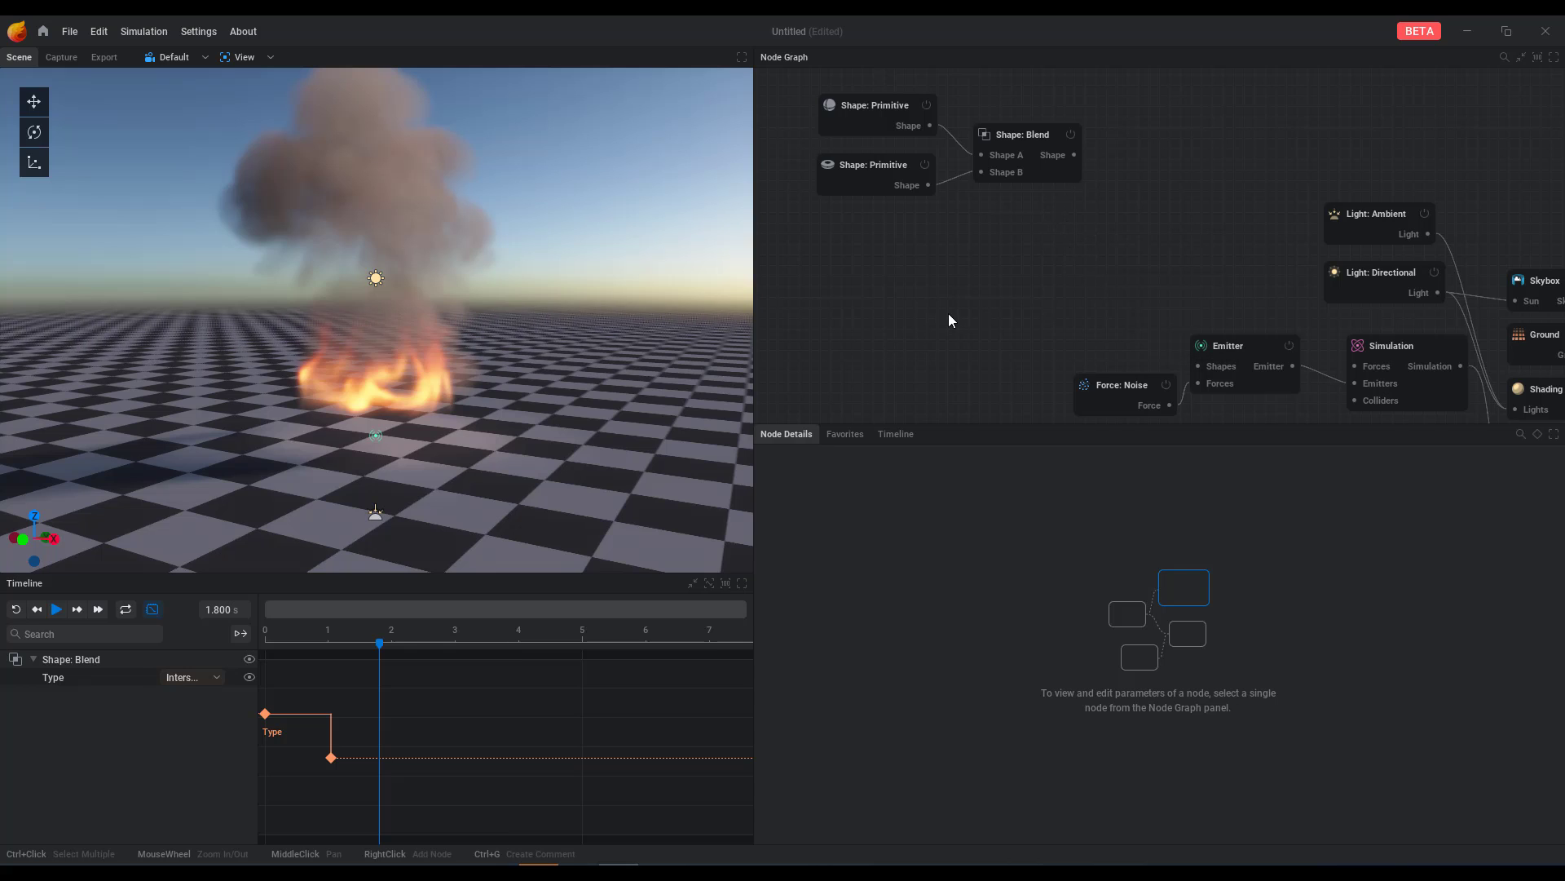
left_click_drag(1205, 367, 939, 287)
left_click(917, 457)
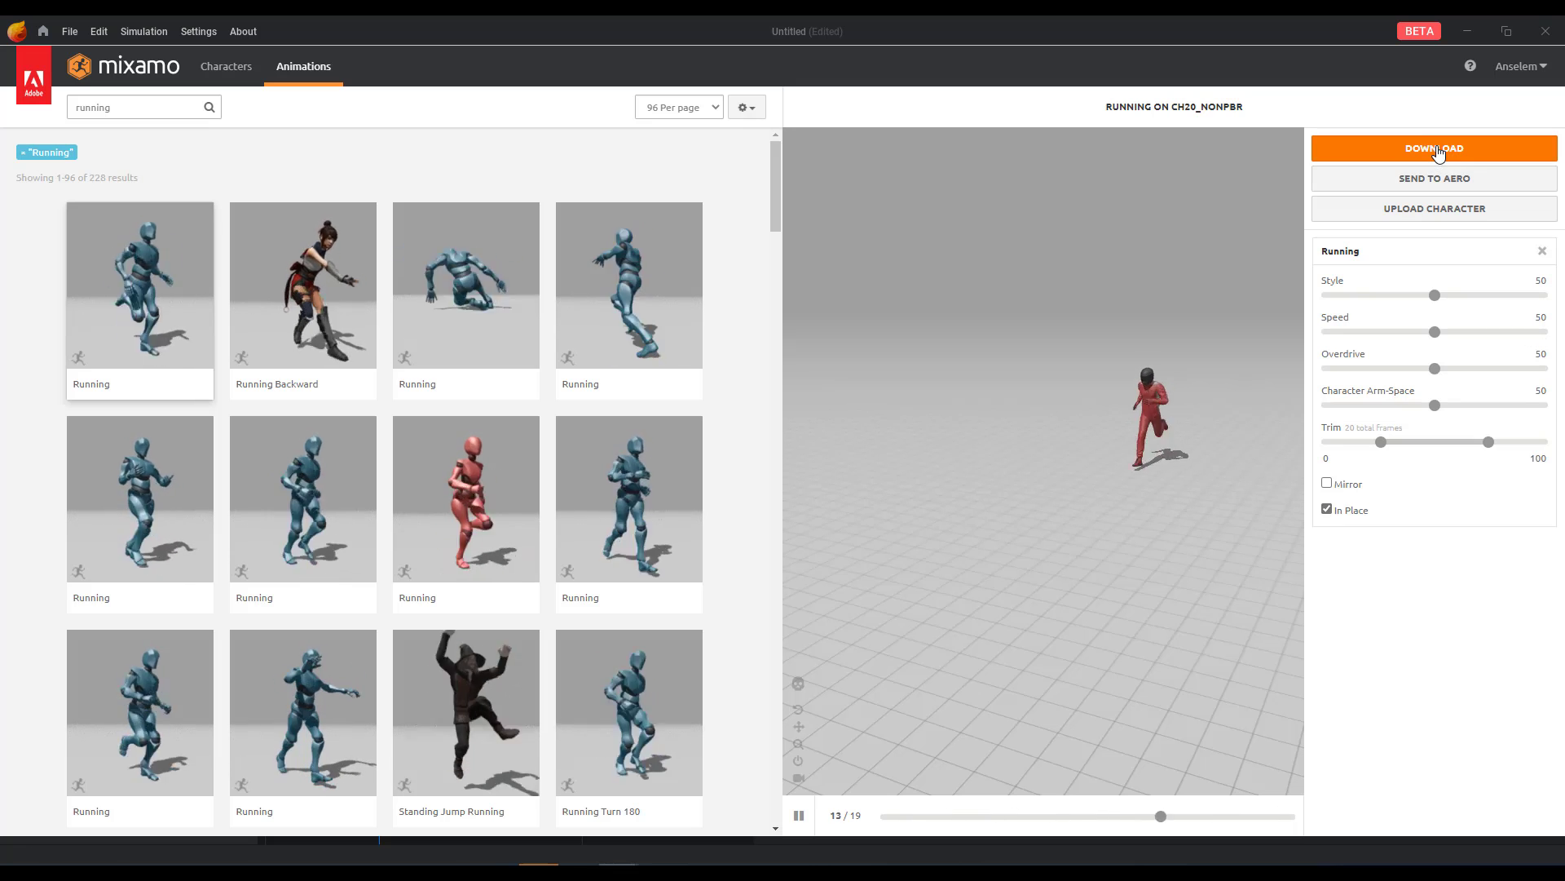
Step: Switch to Mixamo and download the Running animation with In Place enabled
left_click(1435, 149)
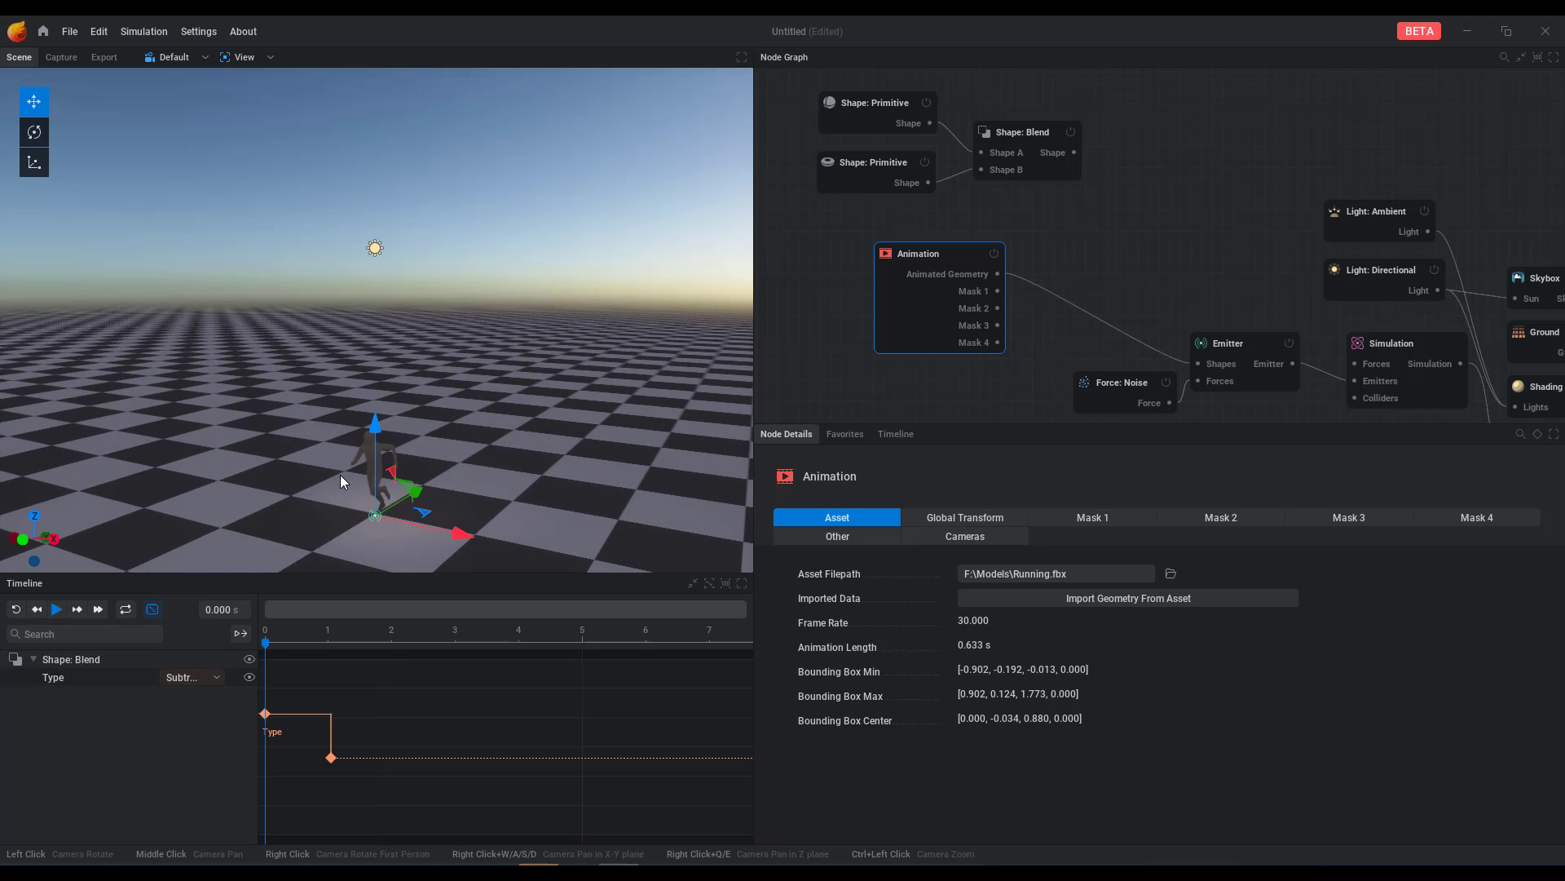
Step: Inspect the running character up close and review the Animation node's Mask 1, Mask 2, Mask 3 and Other settings
left_click_drag(340, 475, 545, 442, "ctrl")
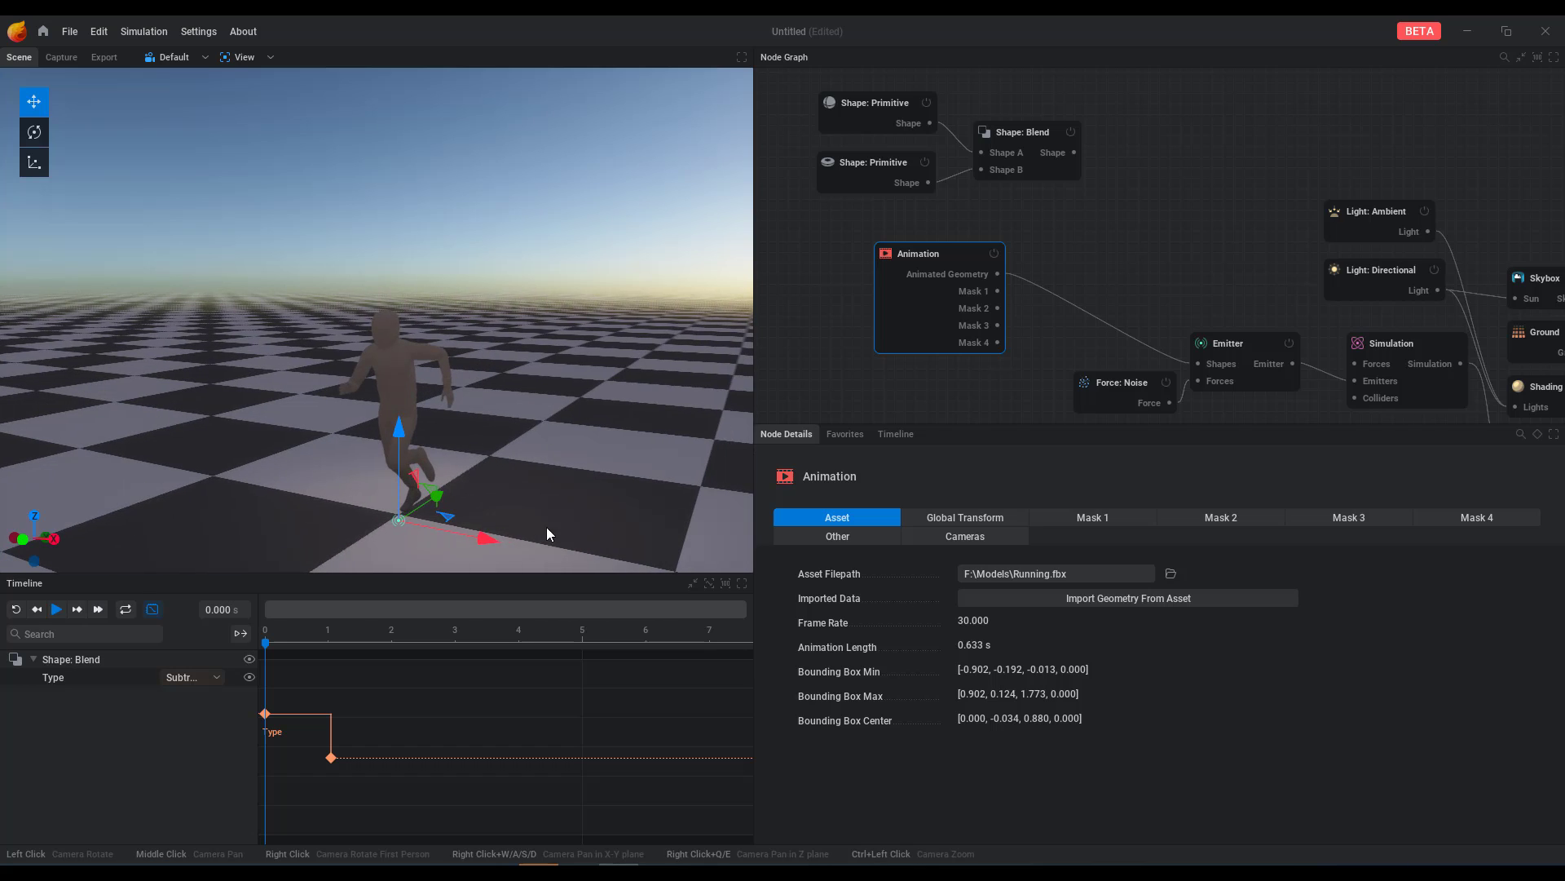
left_click(1118, 518)
left_click(1210, 515)
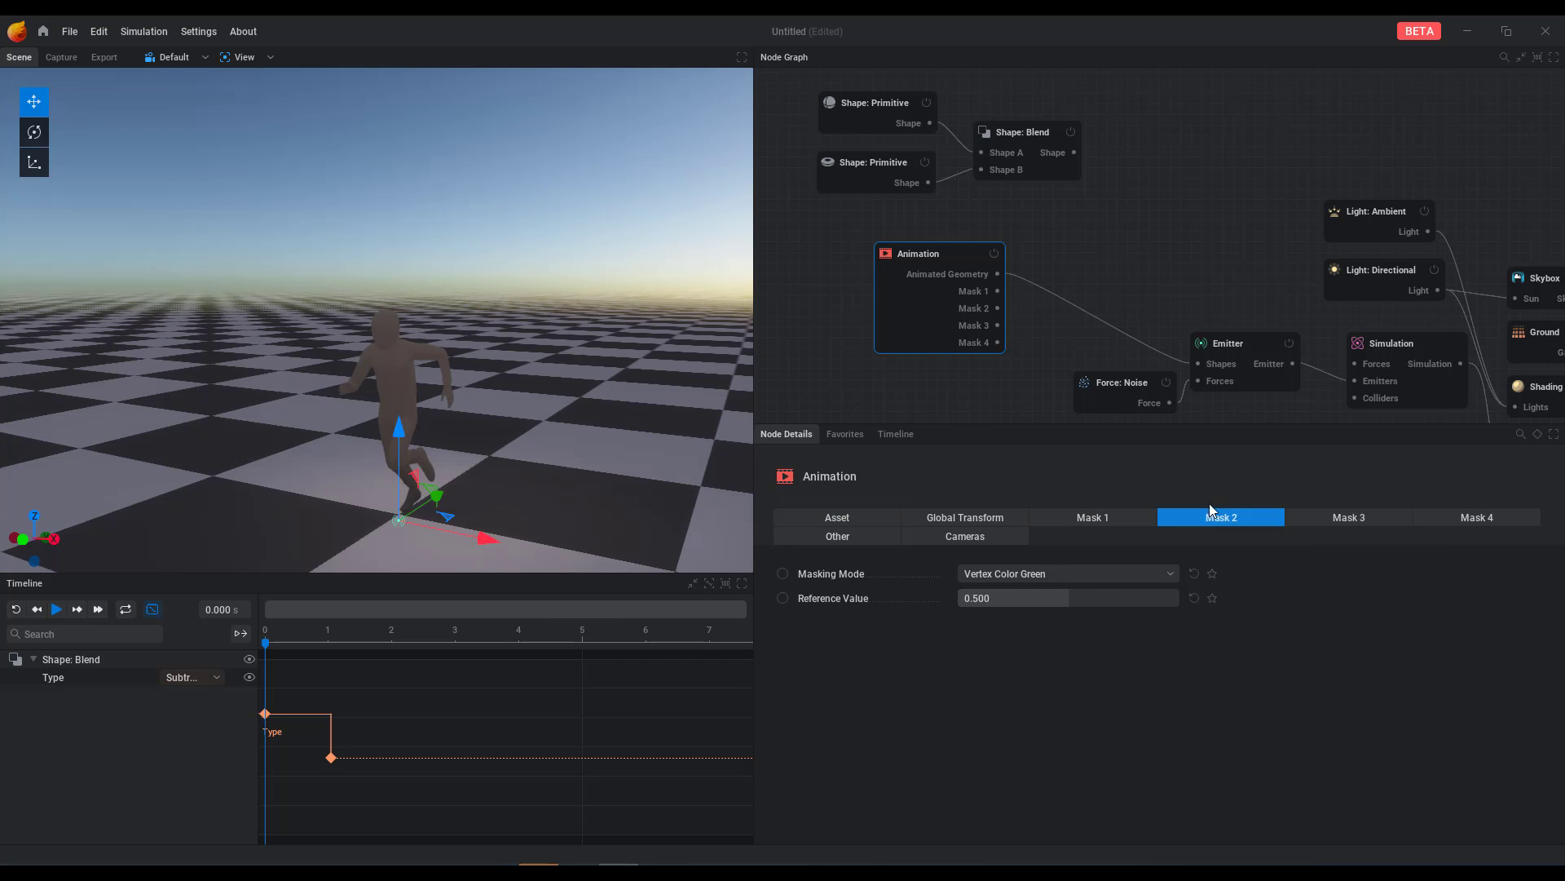
left_click(1361, 520)
left_click(837, 535)
left_click(1083, 519)
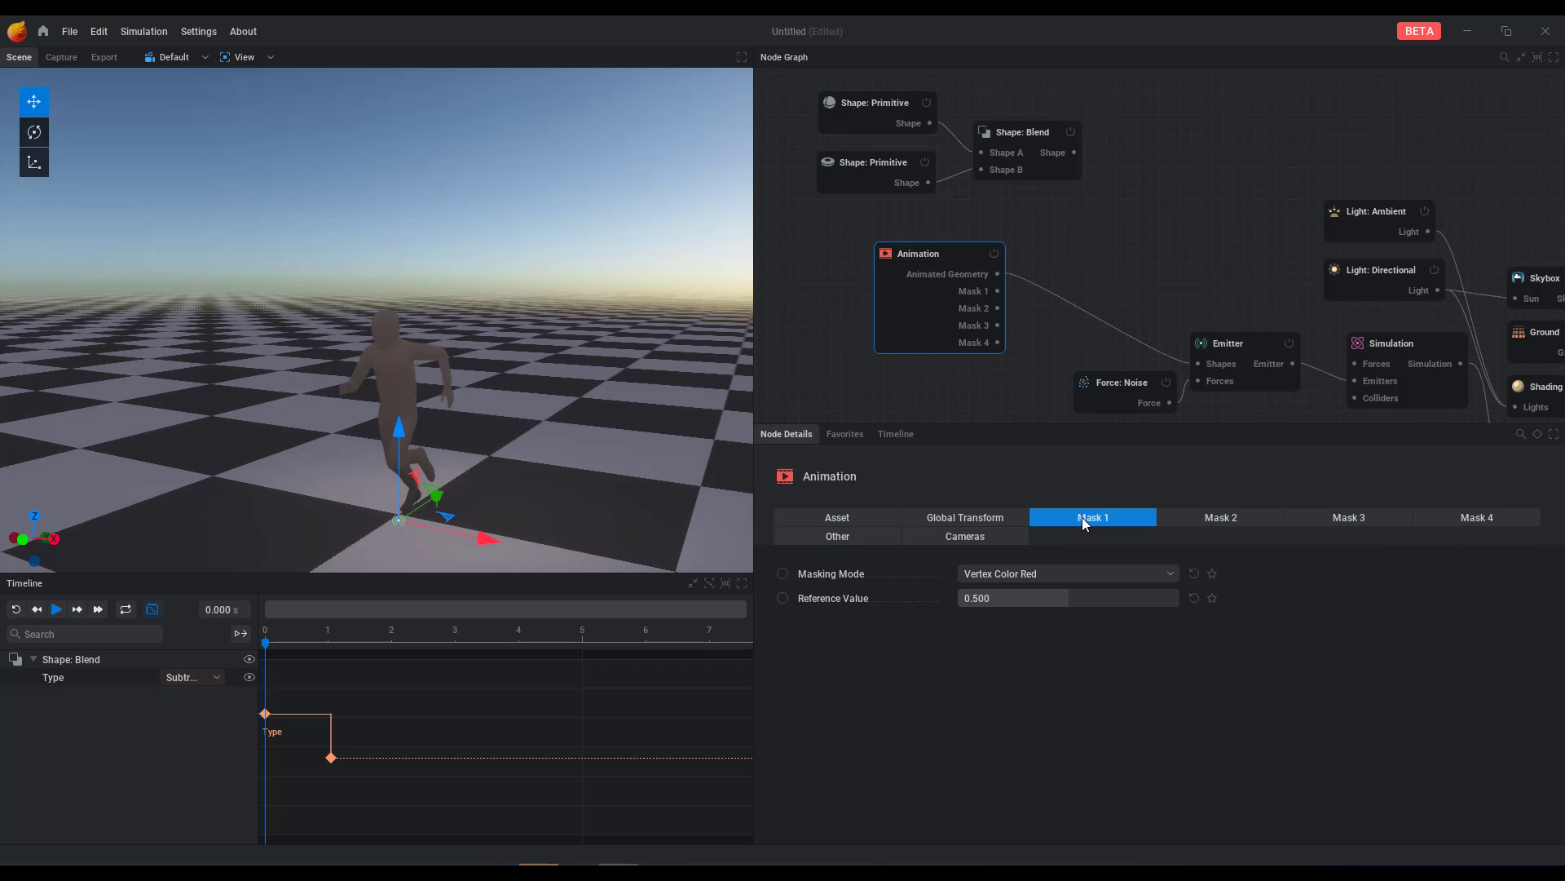
Step: Review the masking modes available for the Animation node's Mask 1, and play the simulation while viewing the running character from the side
left_click(1054, 577)
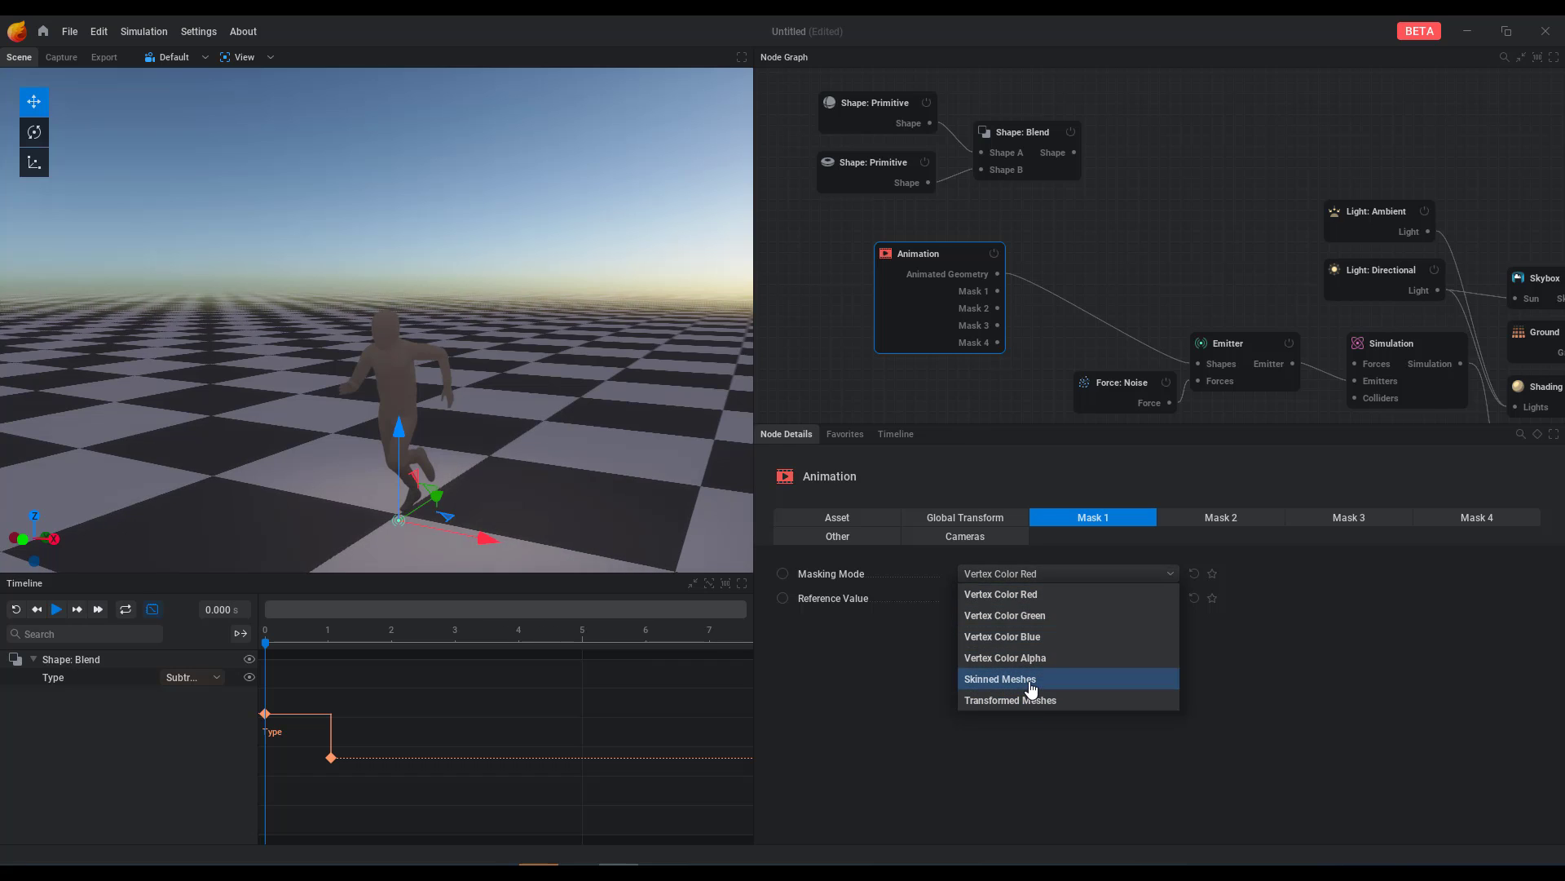
left_click(912, 408)
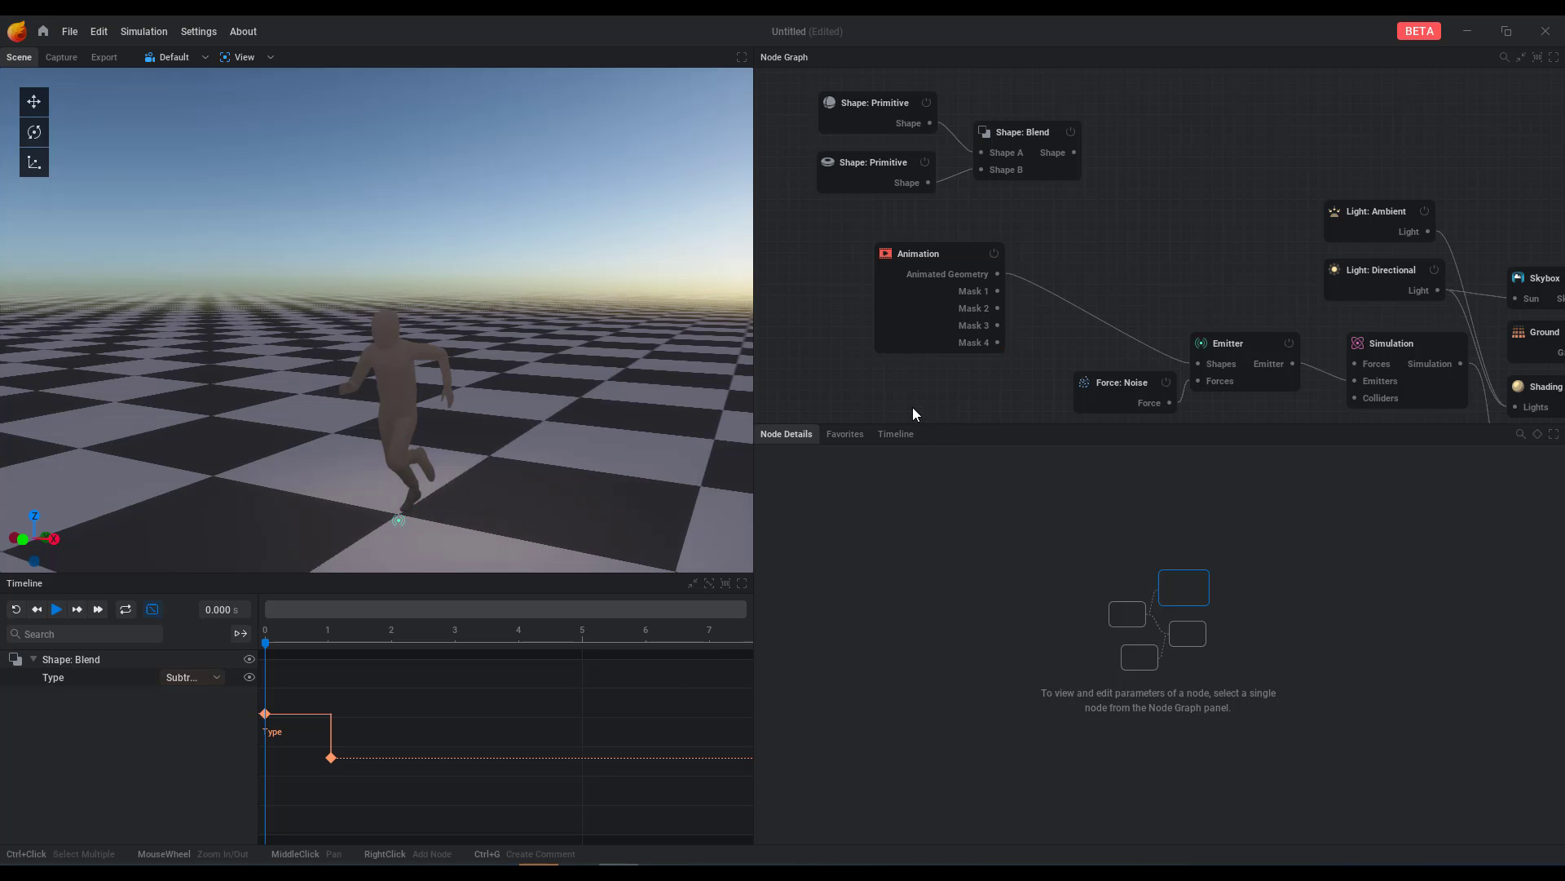
left_click_drag(404, 430, 293, 490)
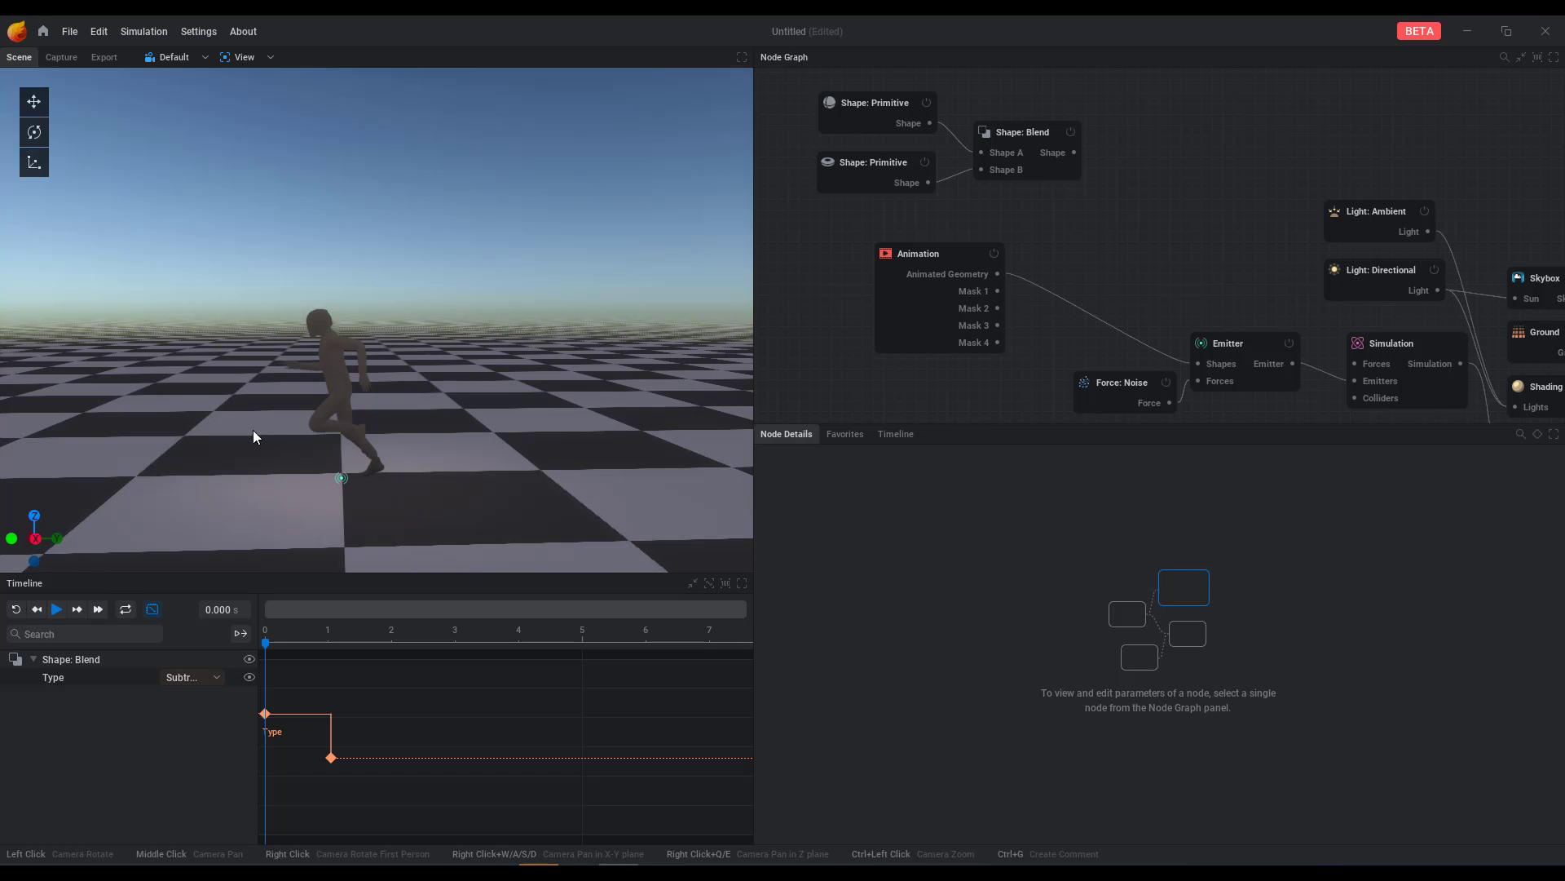
left_click(56, 610)
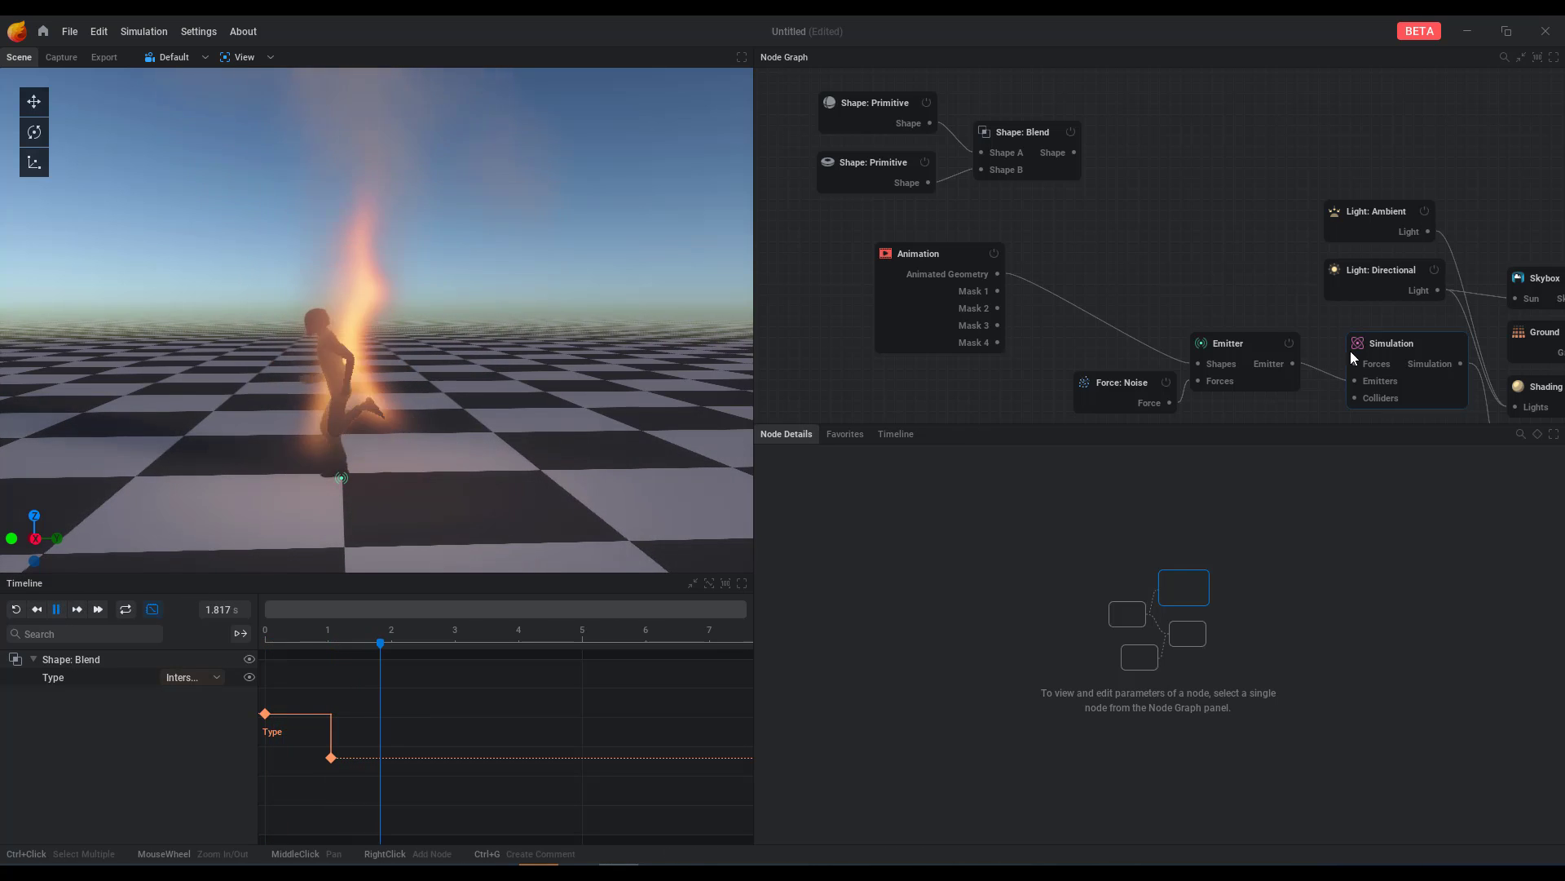
Step: Review the emitter's smoke emission options, and raise its Fuel Rate to 155 %/s and Smoke Rate to 385 %/s
middle_click_drag(1172, 270, 1068, 197)
left_click(1135, 271)
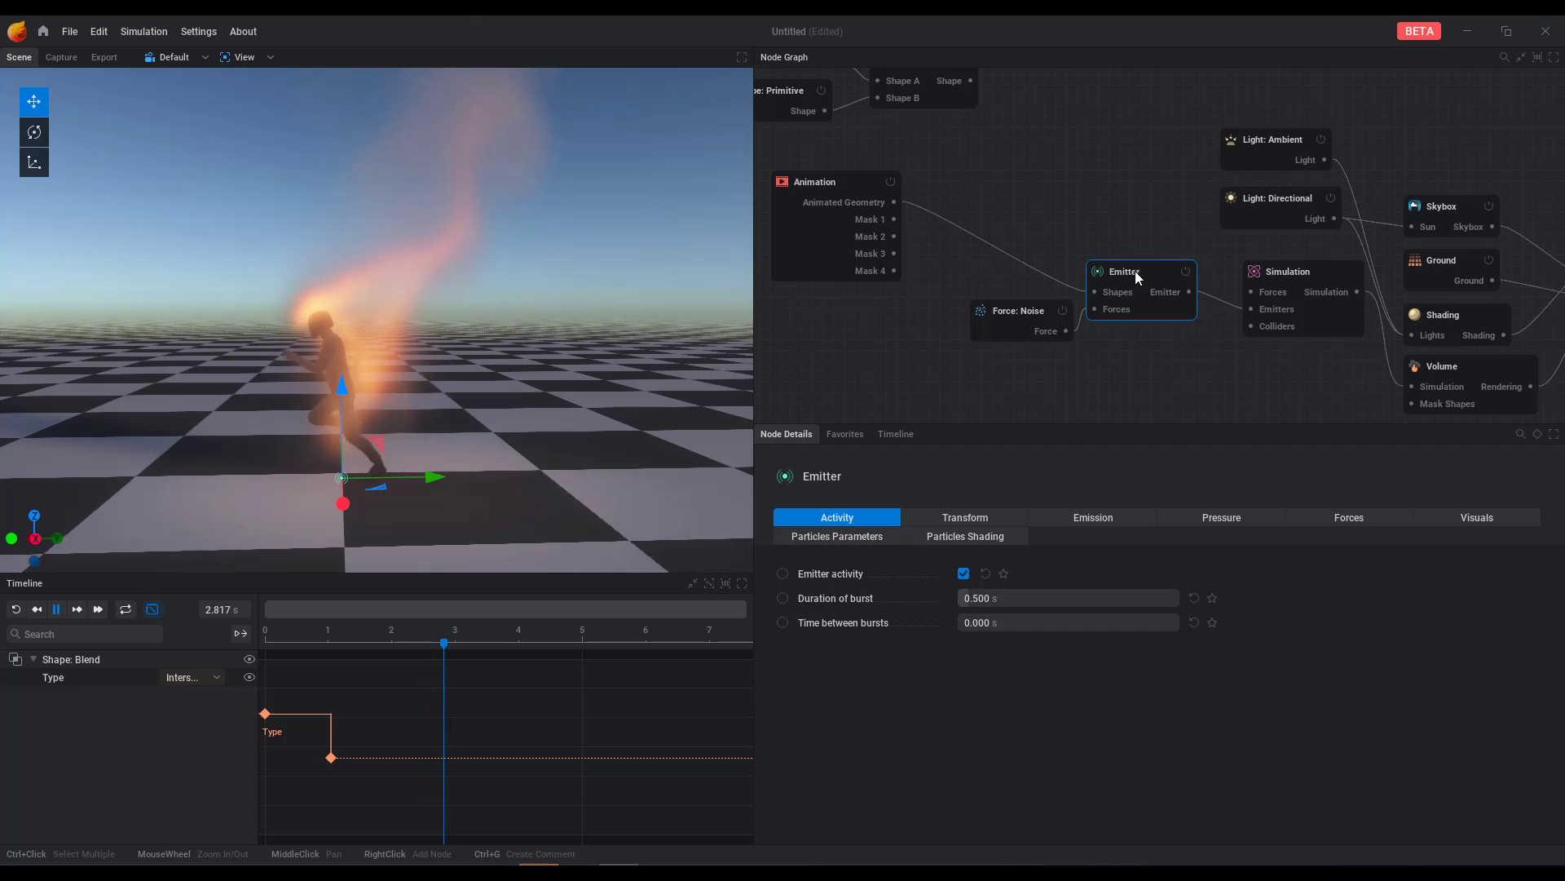
left_click(1100, 519)
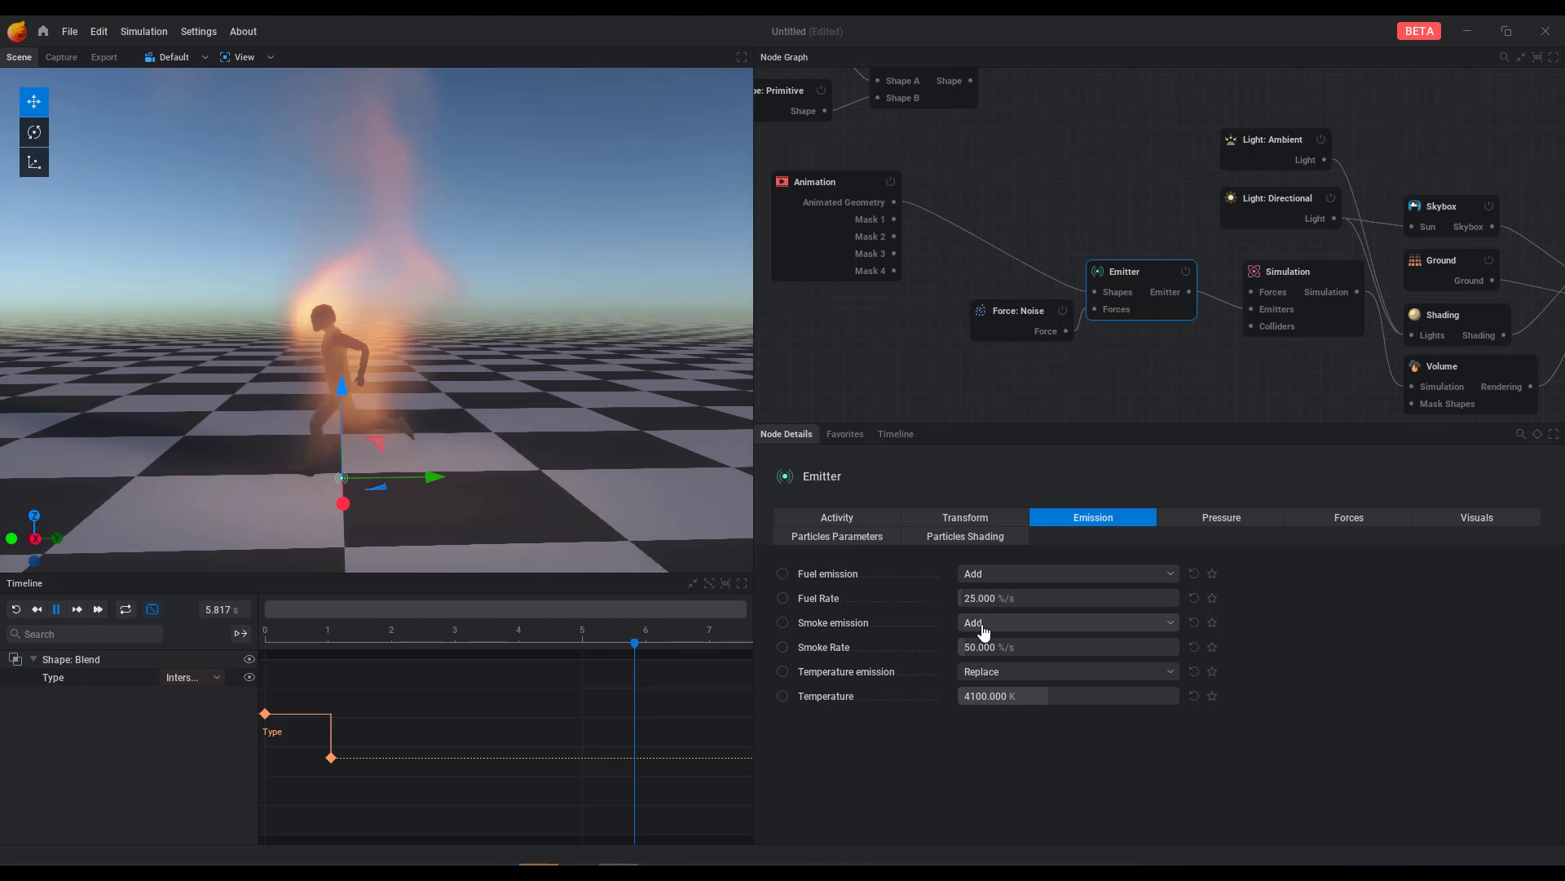
left_click(1011, 624)
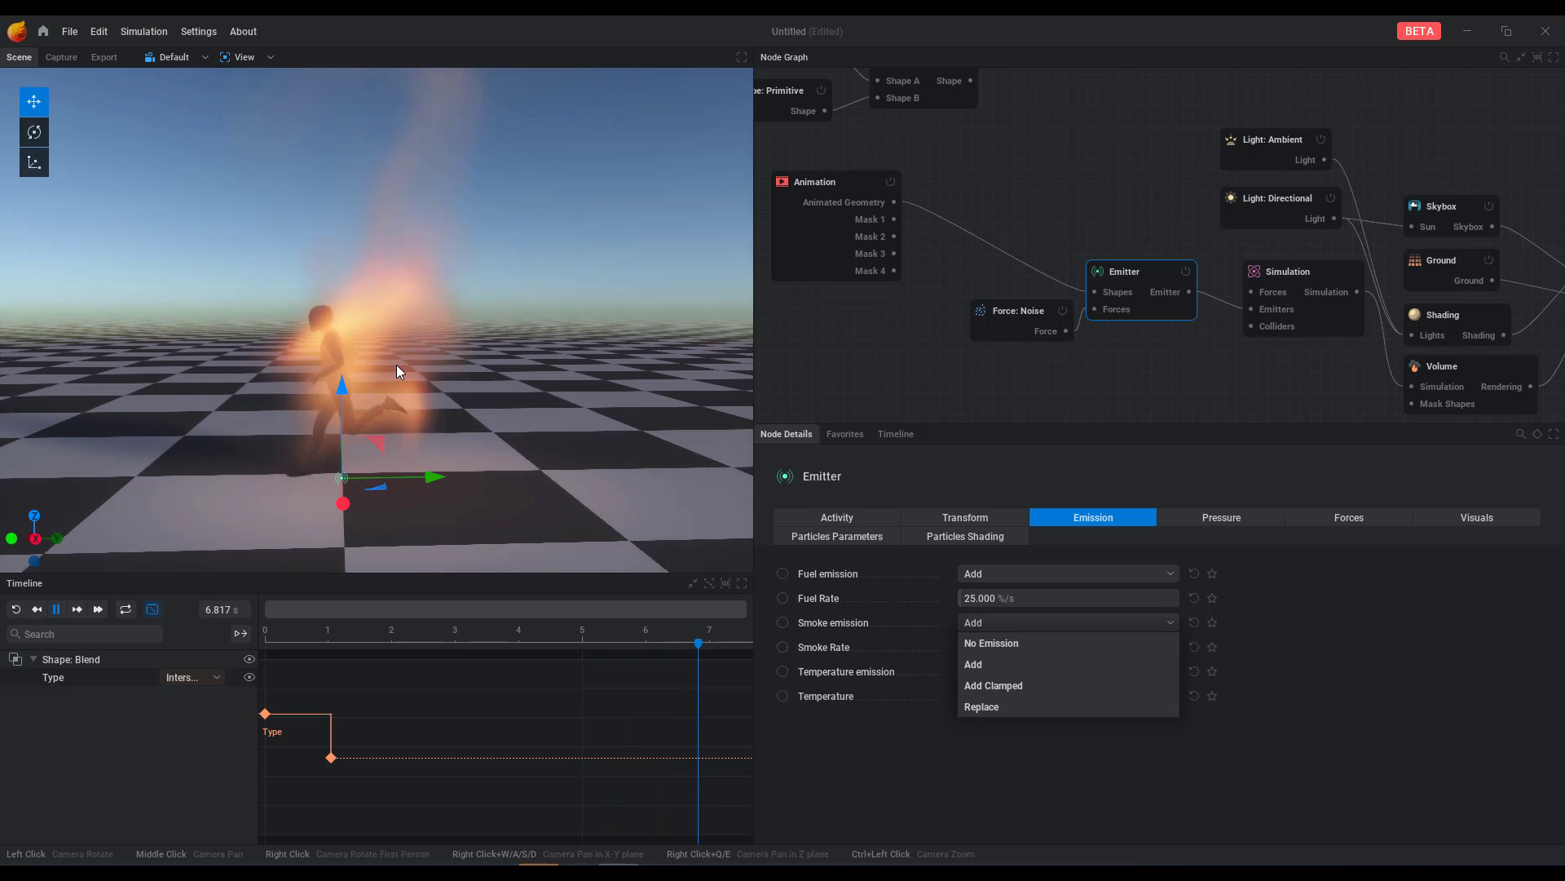
left_click(403, 415)
mouse_move(412, 415)
left_mouse_down()
mouse_move(501, 393)
mouse_move(396, 414)
mouse_move(415, 404)
left_mouse_up()
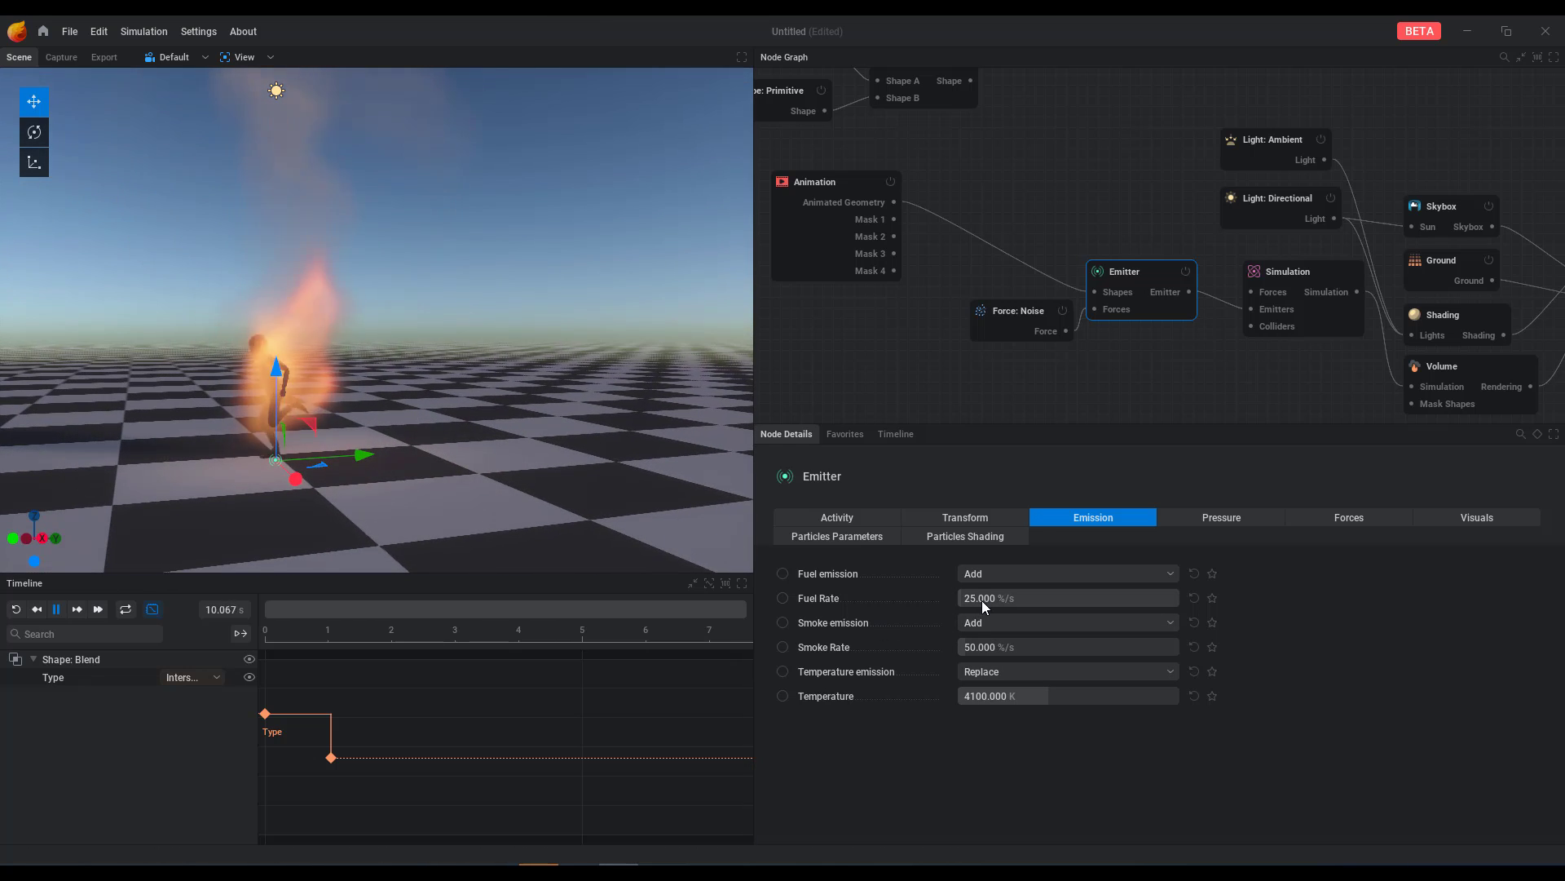
left_click_drag(982, 600, 1052, 600)
left_click_drag(986, 646, 1060, 600)
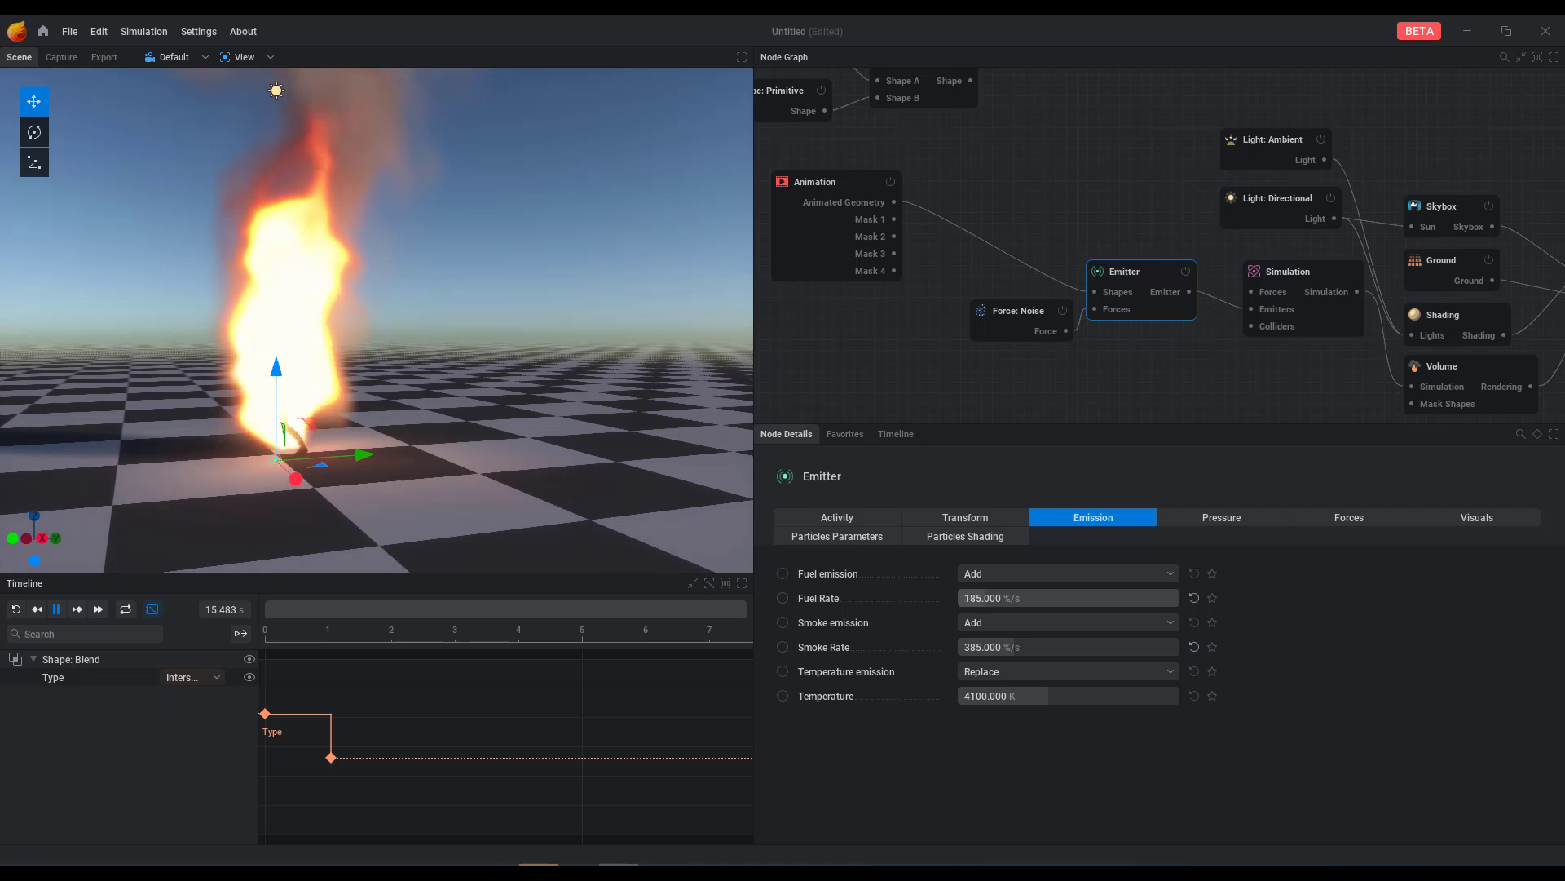
left_click_drag(1060, 600, 1034, 600)
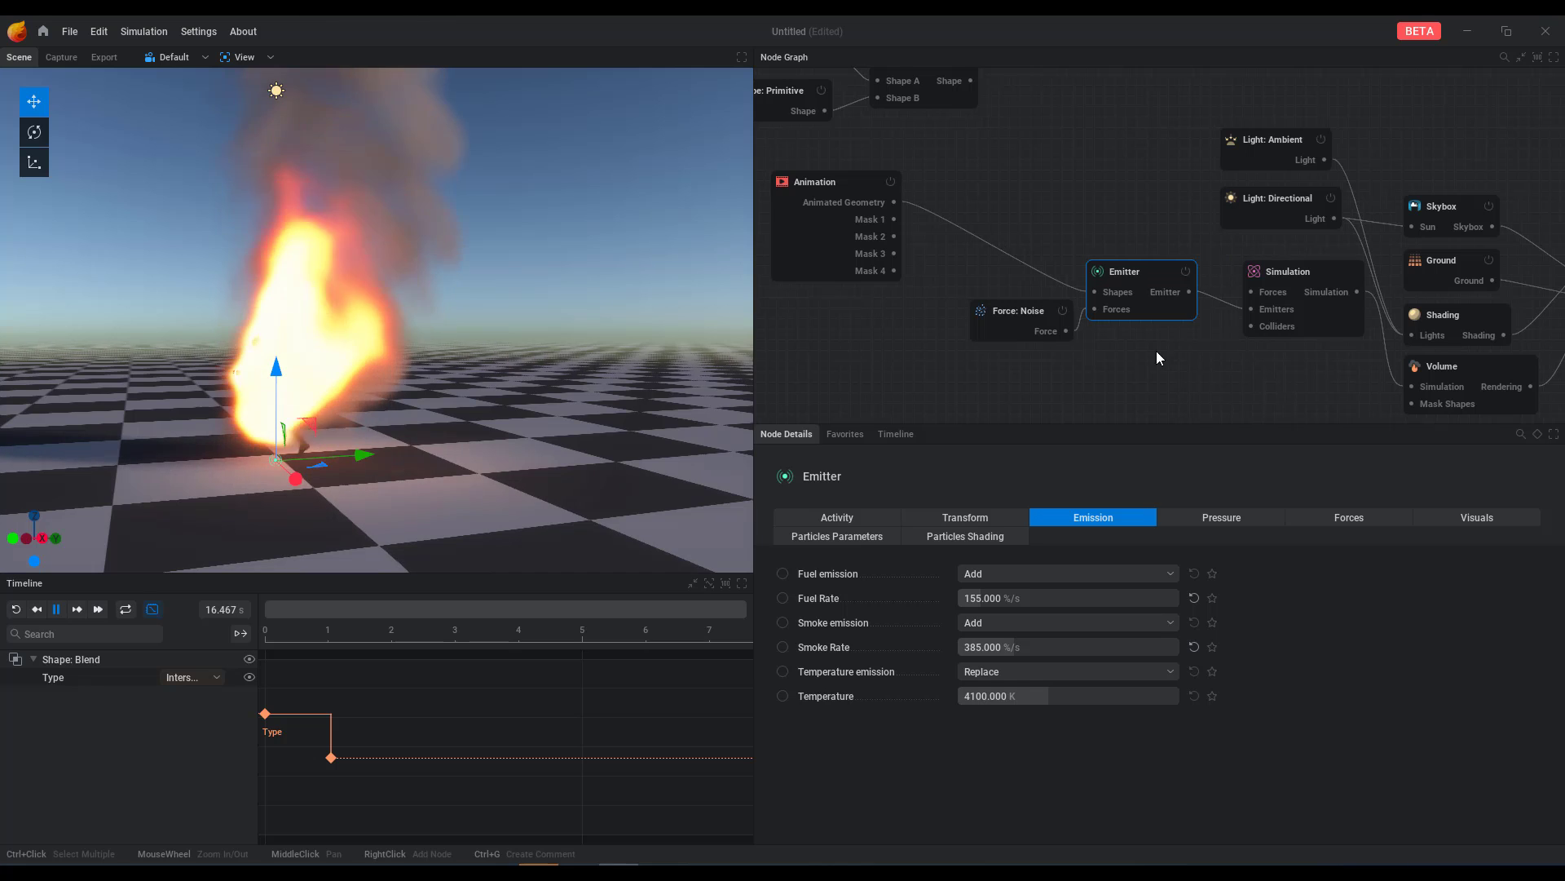
Step: Try the Colored Smoke simulation mode on the Simulation node, and return it to Combustion
middle_click_drag(1156, 351, 1056, 343)
left_click(1202, 272)
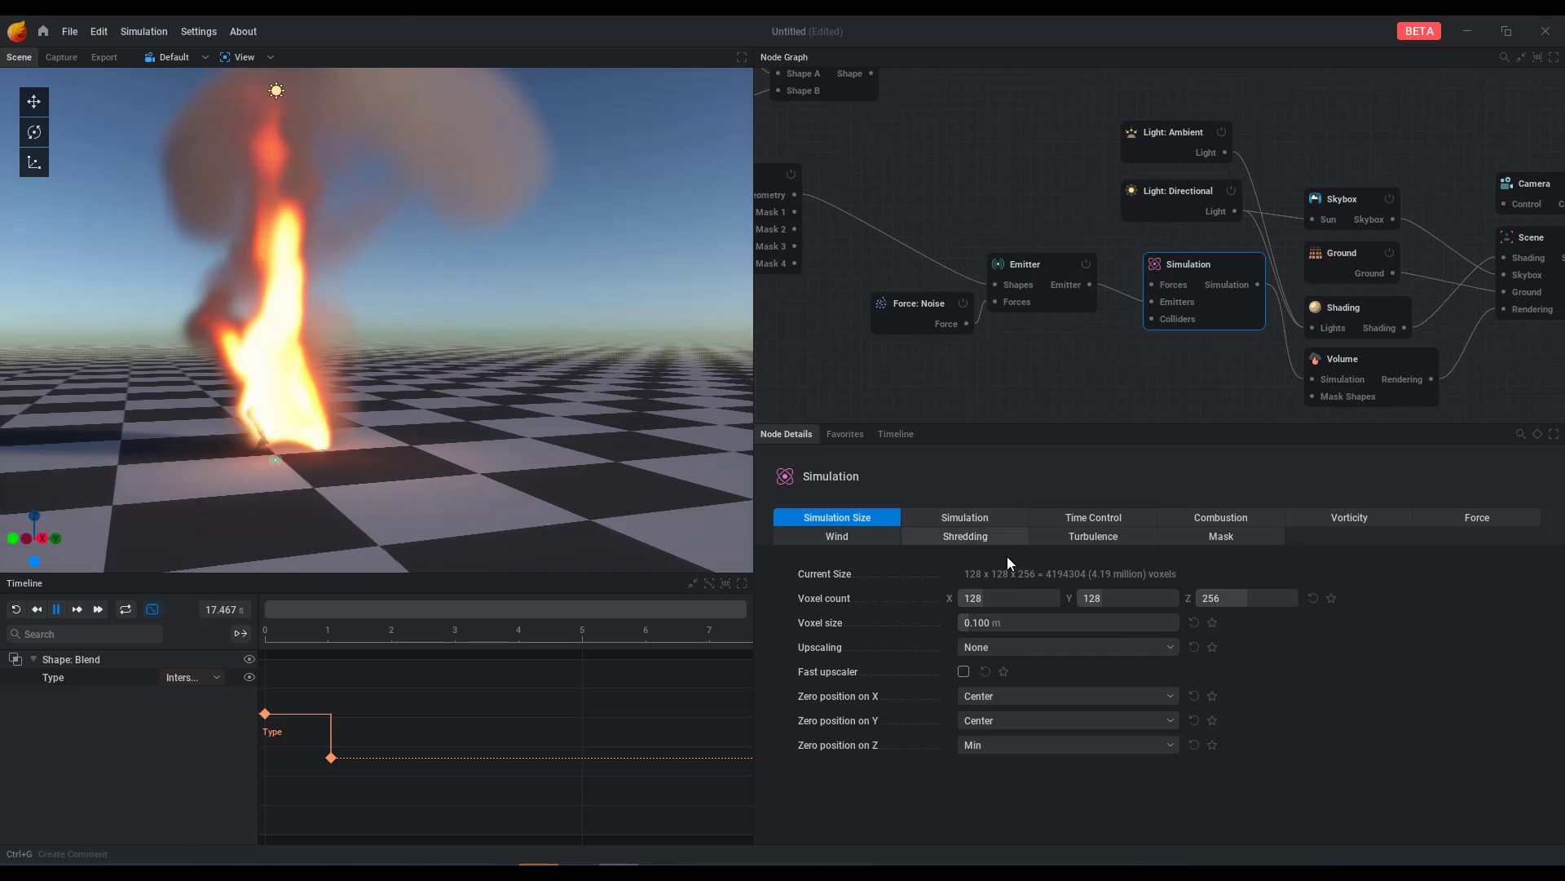
left_click(985, 518)
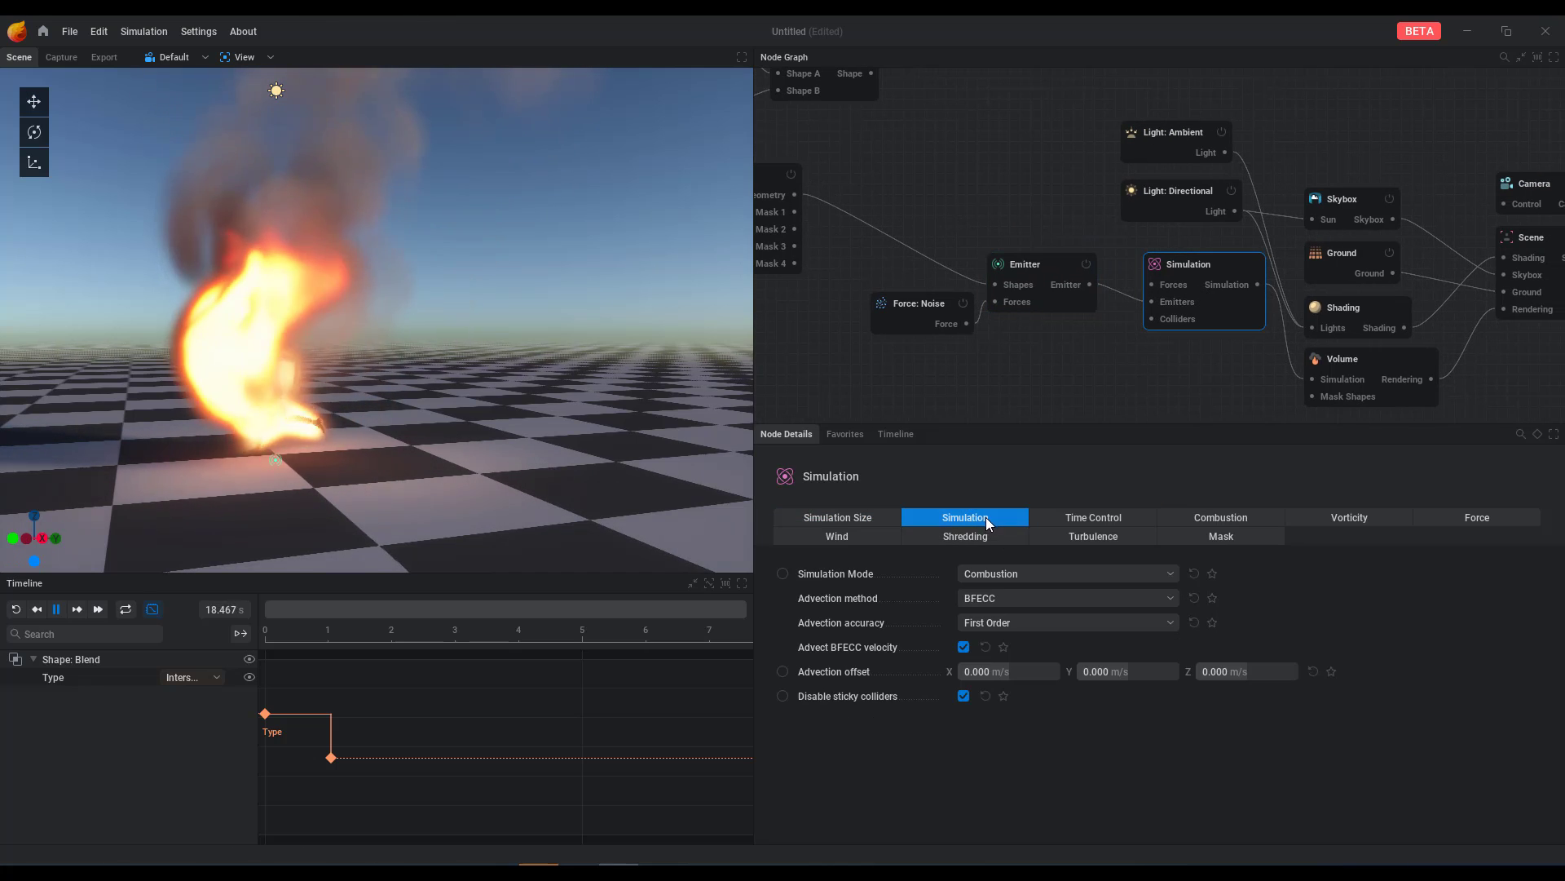
left_click(1059, 575)
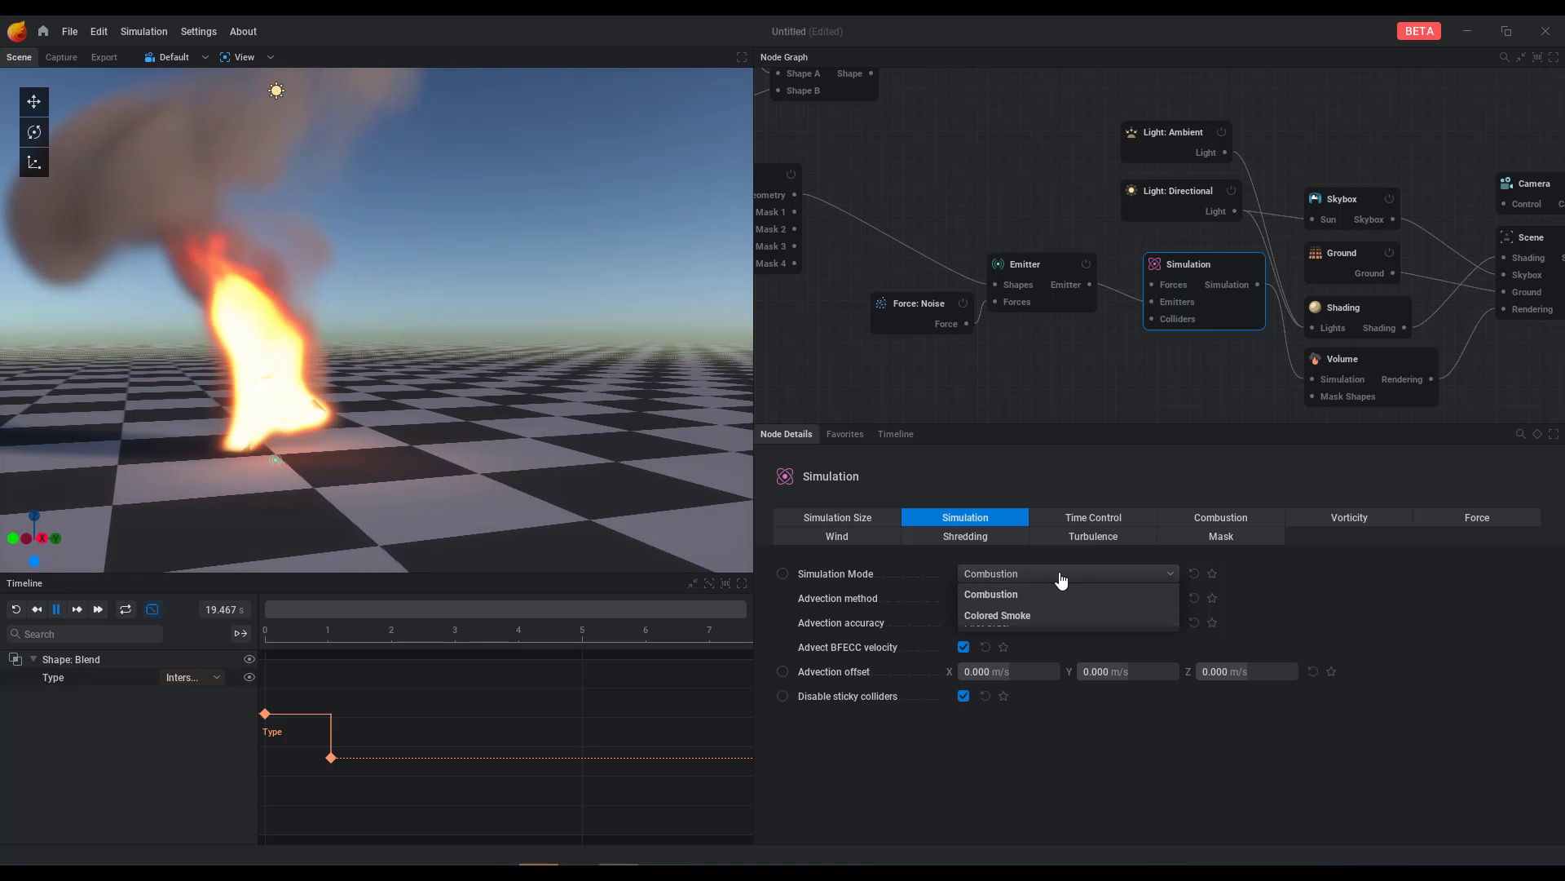
left_click(988, 615)
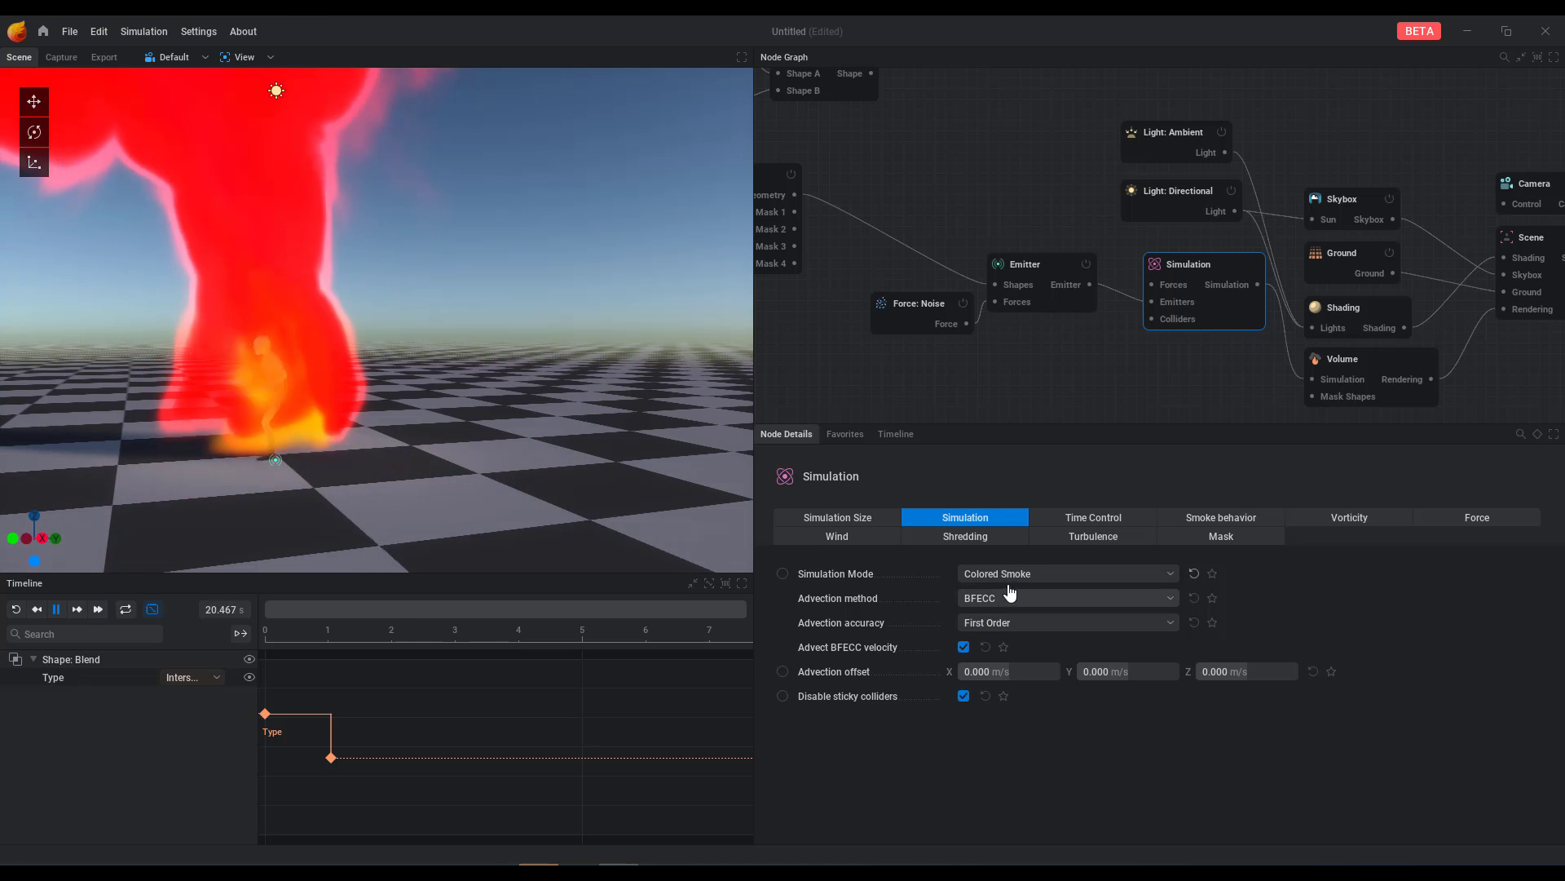
left_click(1017, 575)
left_click(1024, 601)
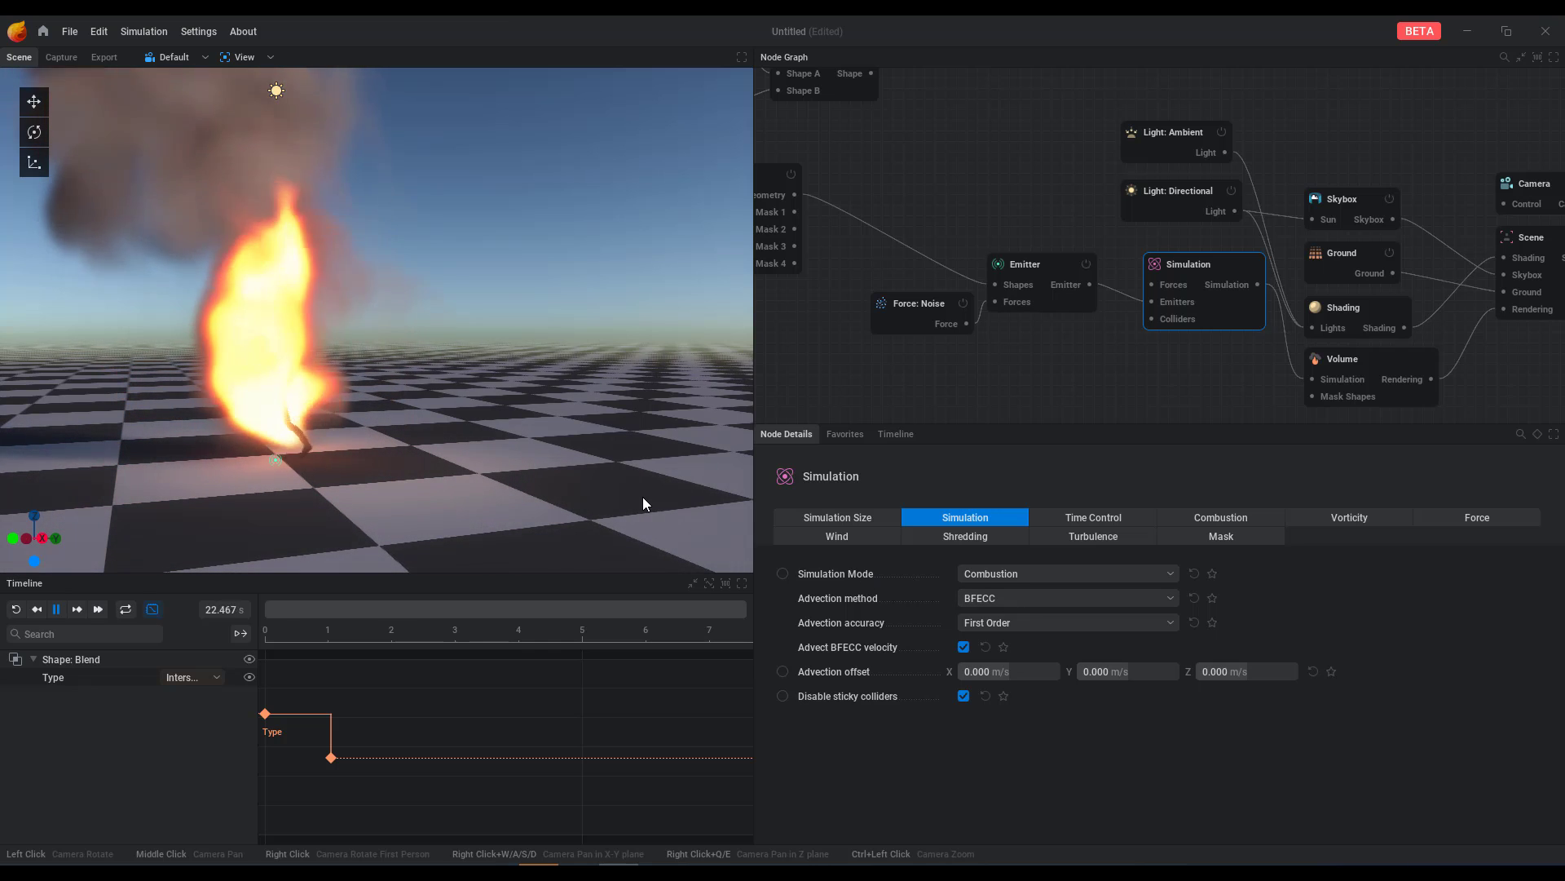
Step: Lower the emitter's Fuel Rate to 45 %/s, replay the fire and reset the simulation to the start
middle_click_drag(911, 382, 1002, 399)
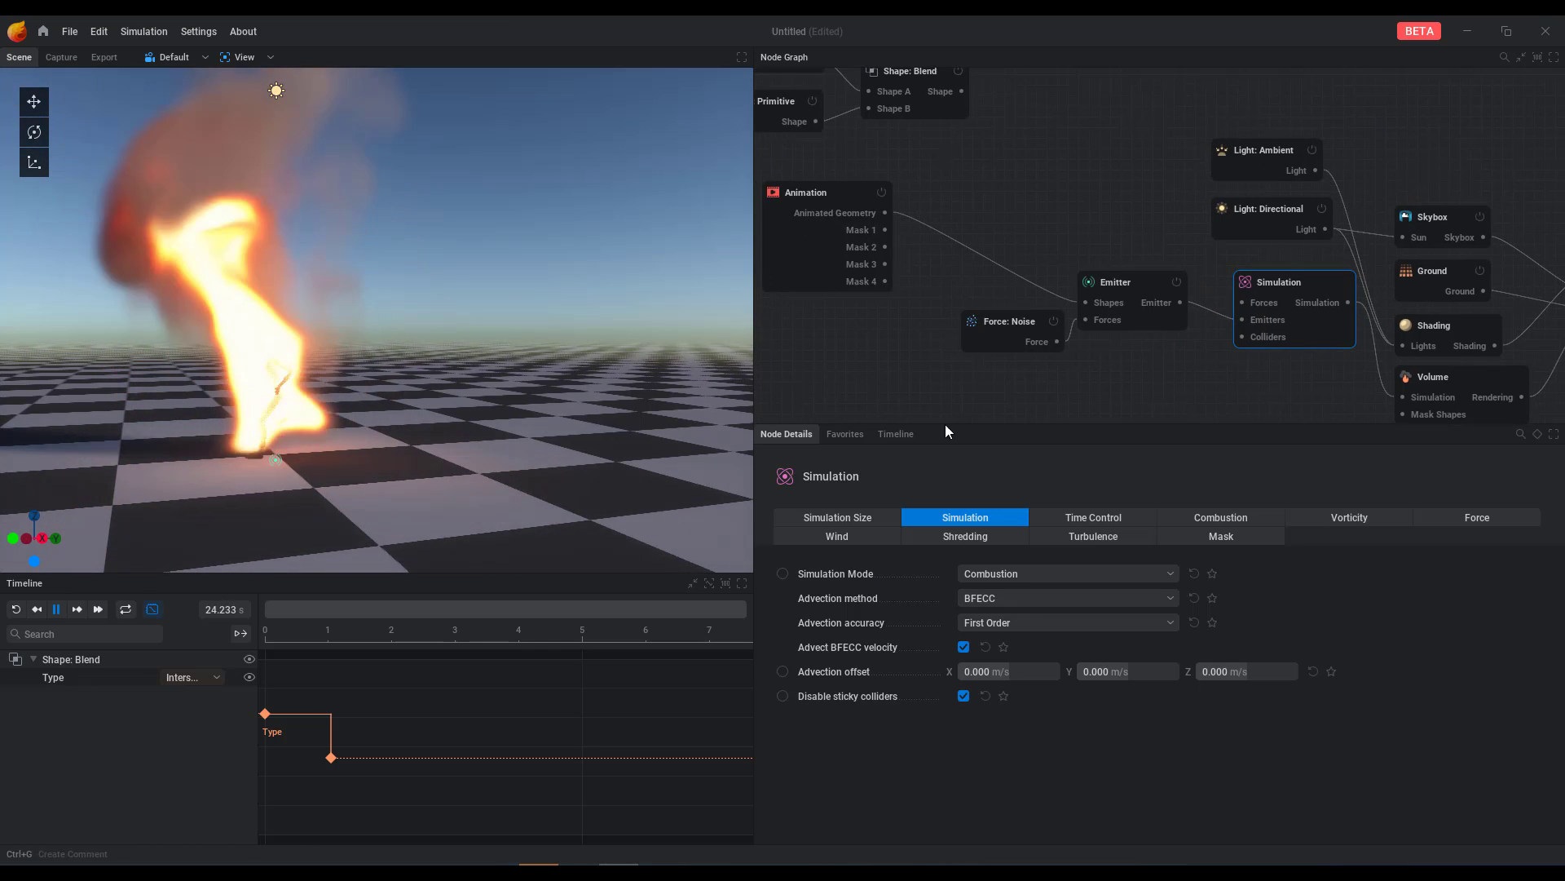
left_click(1156, 307)
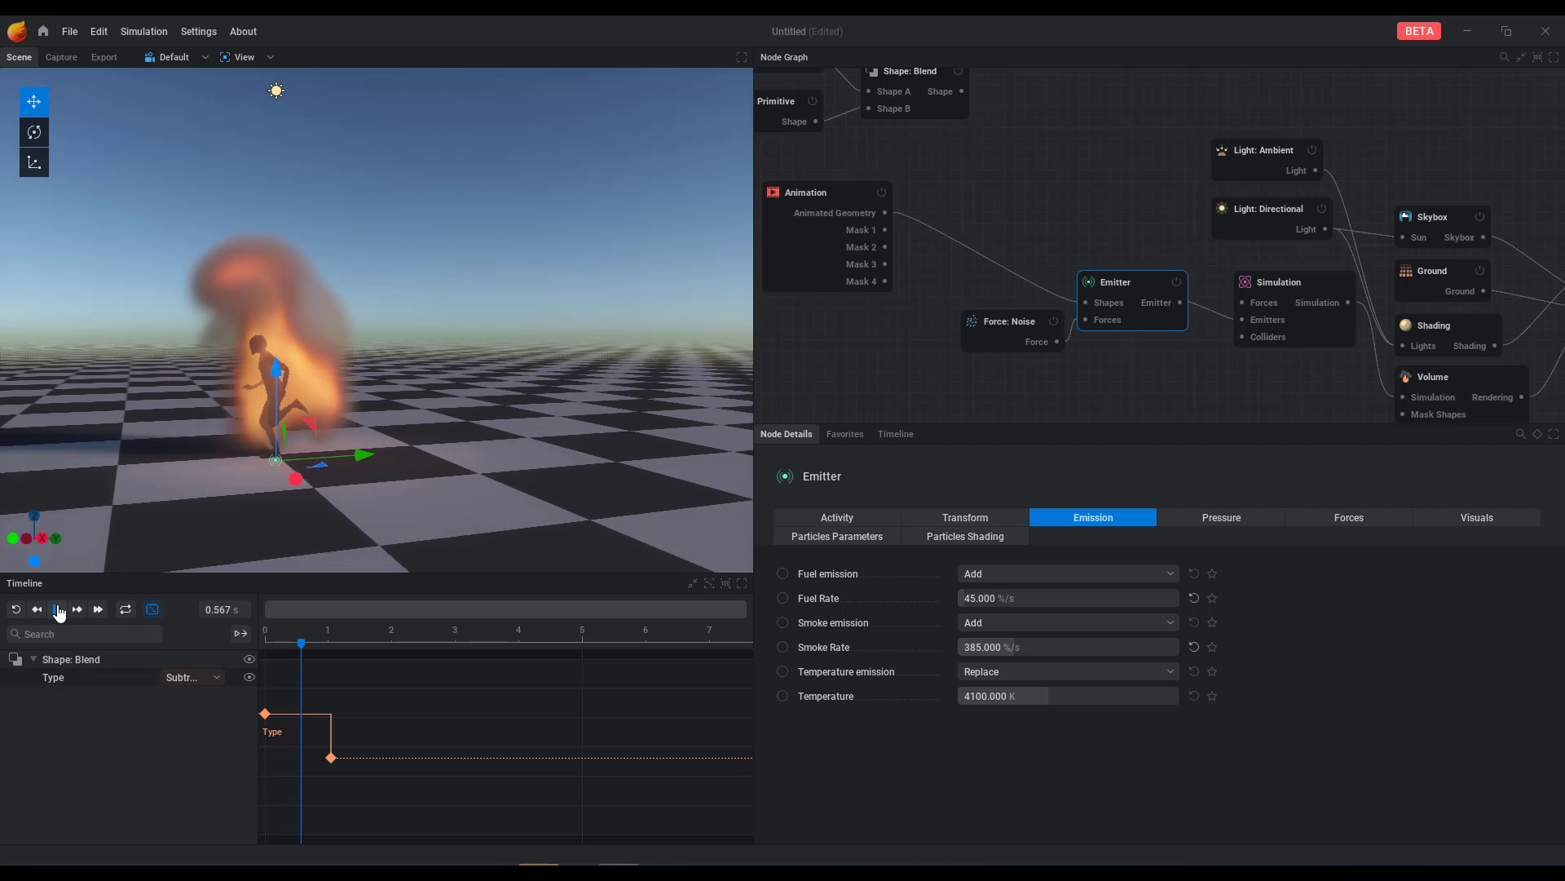
left_click(16, 609)
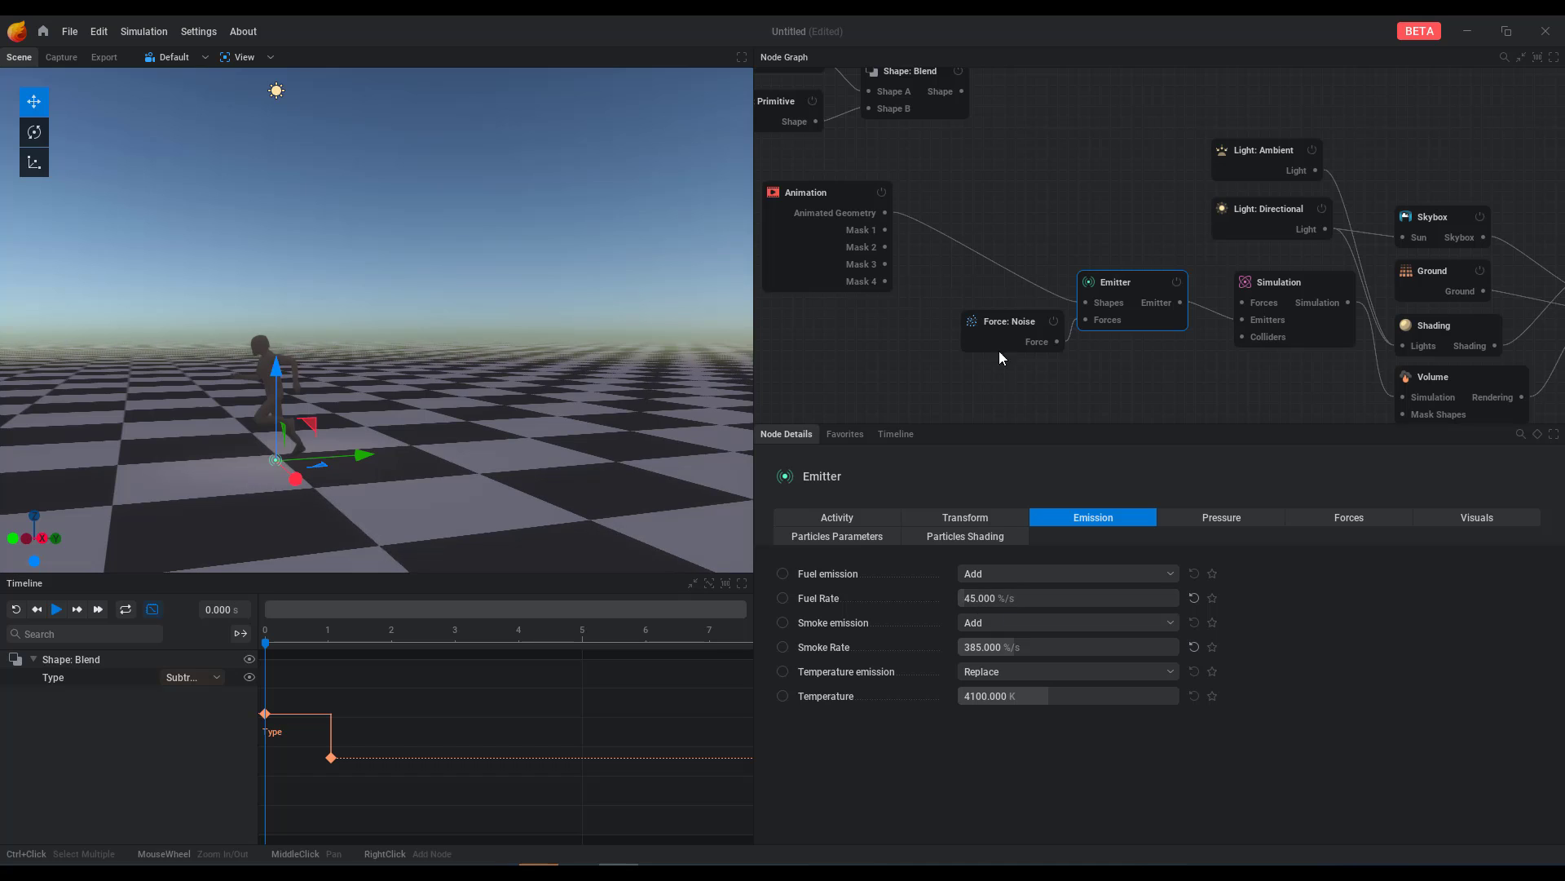
Step: Disconnect the Animation node from the emitter and connect a new Shape: Particles node to the emitter's Shapes input
right_click(963, 238)
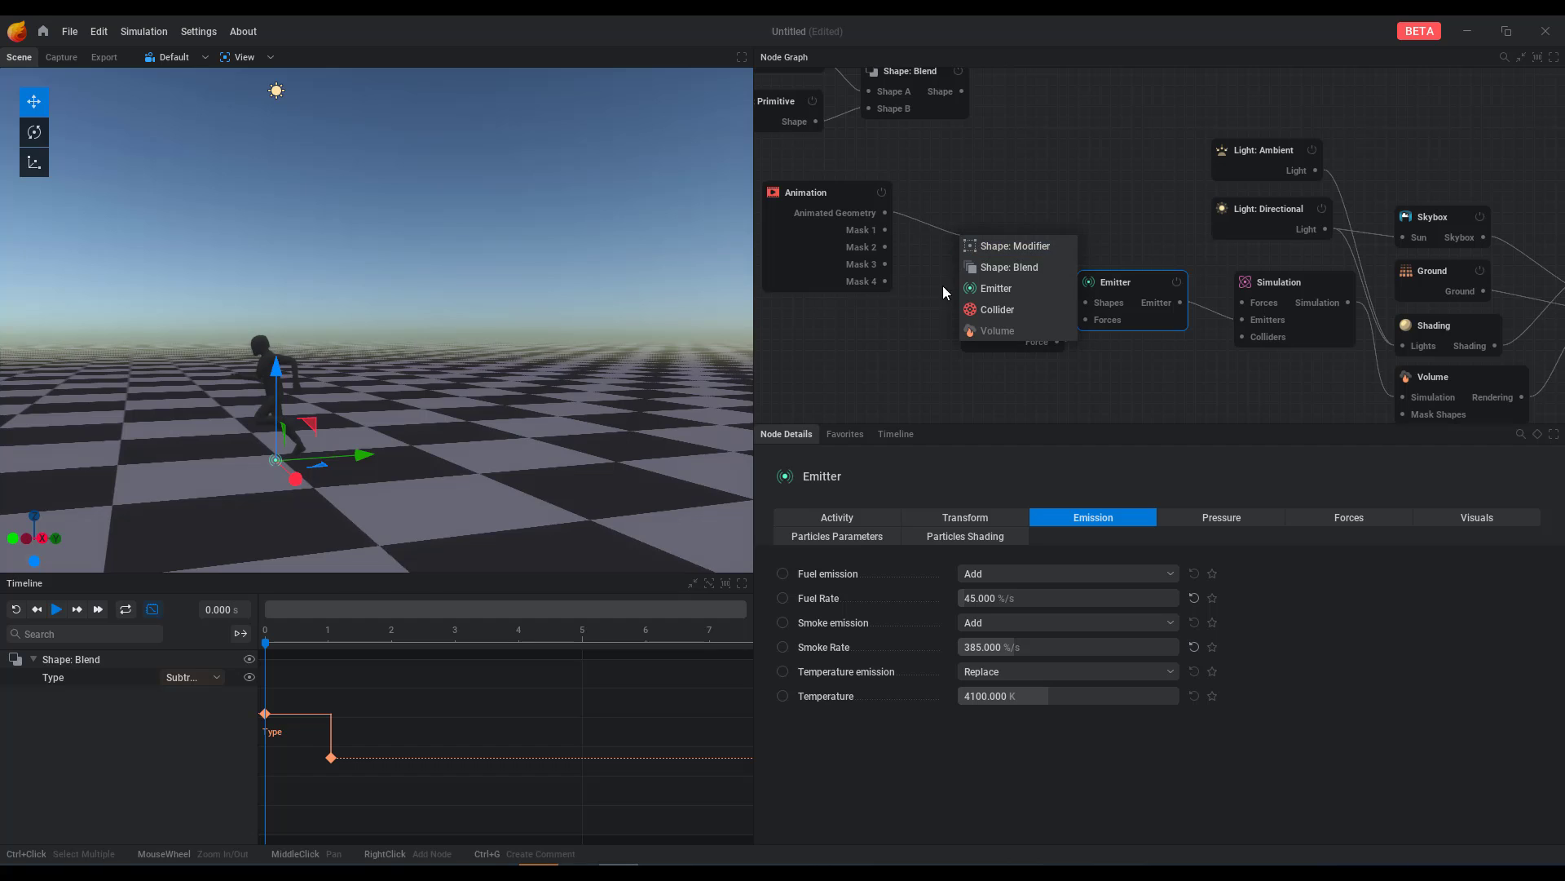
left_click(1003, 307)
right_click(985, 187)
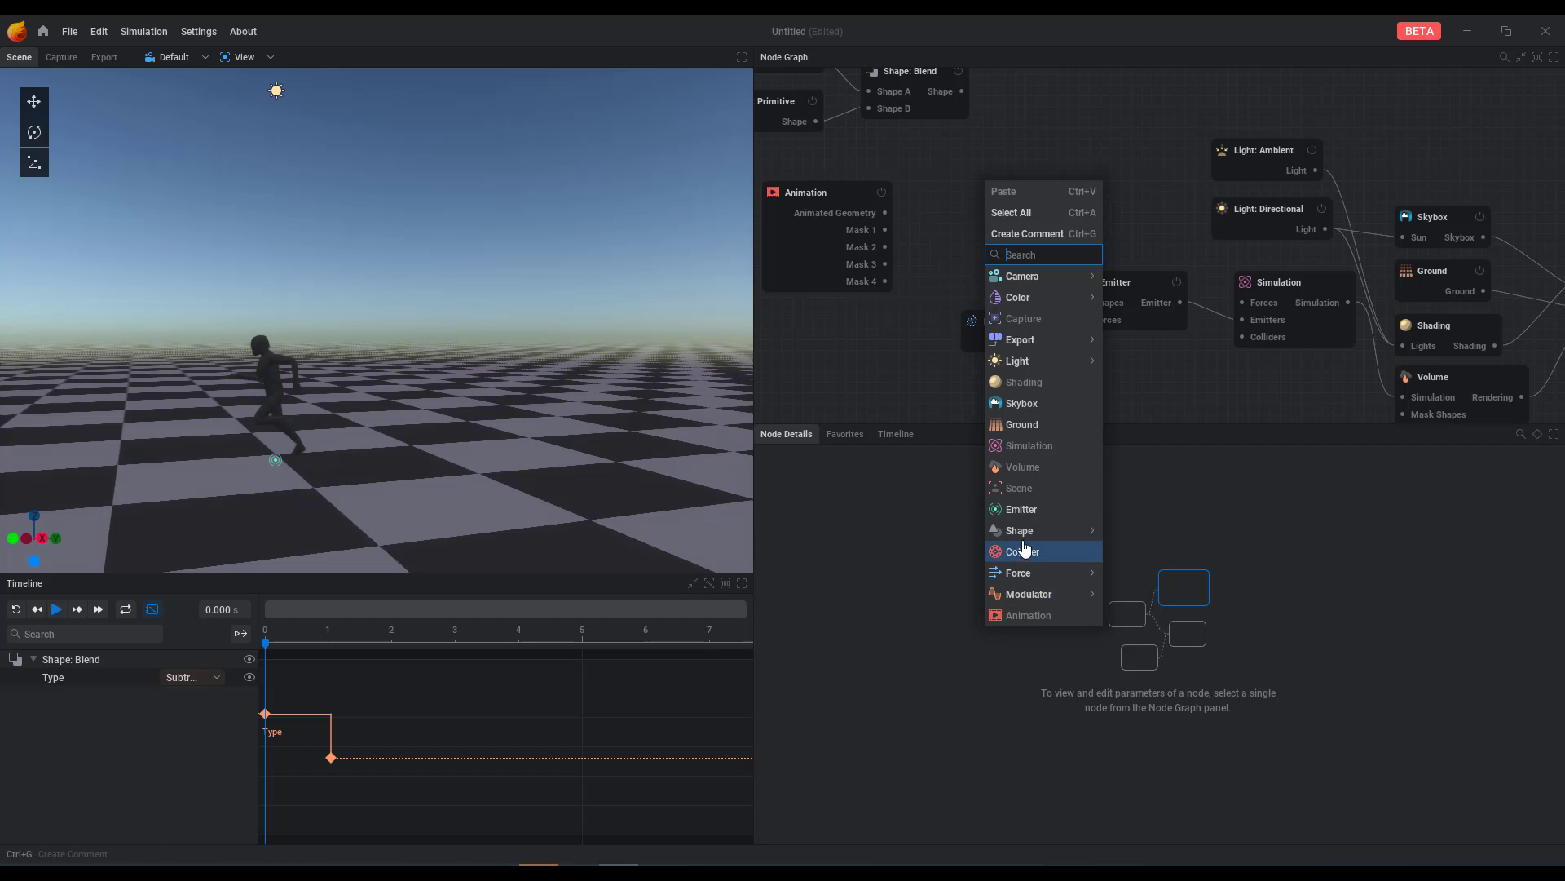
mouse_move(1034, 530)
left_click(1201, 605)
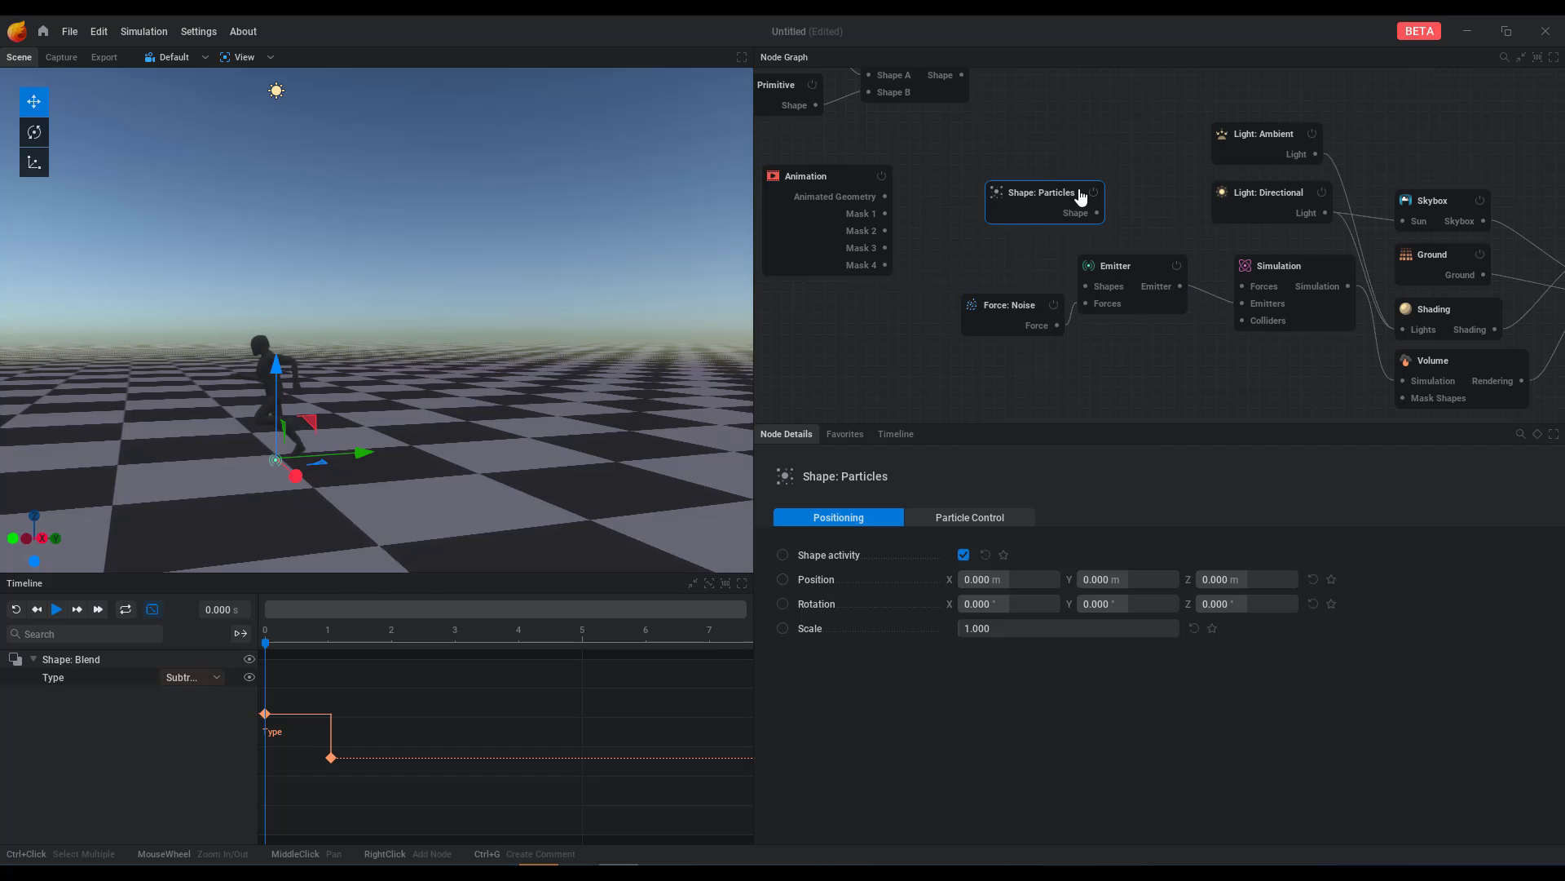
left_click_drag(1084, 281, 1086, 287)
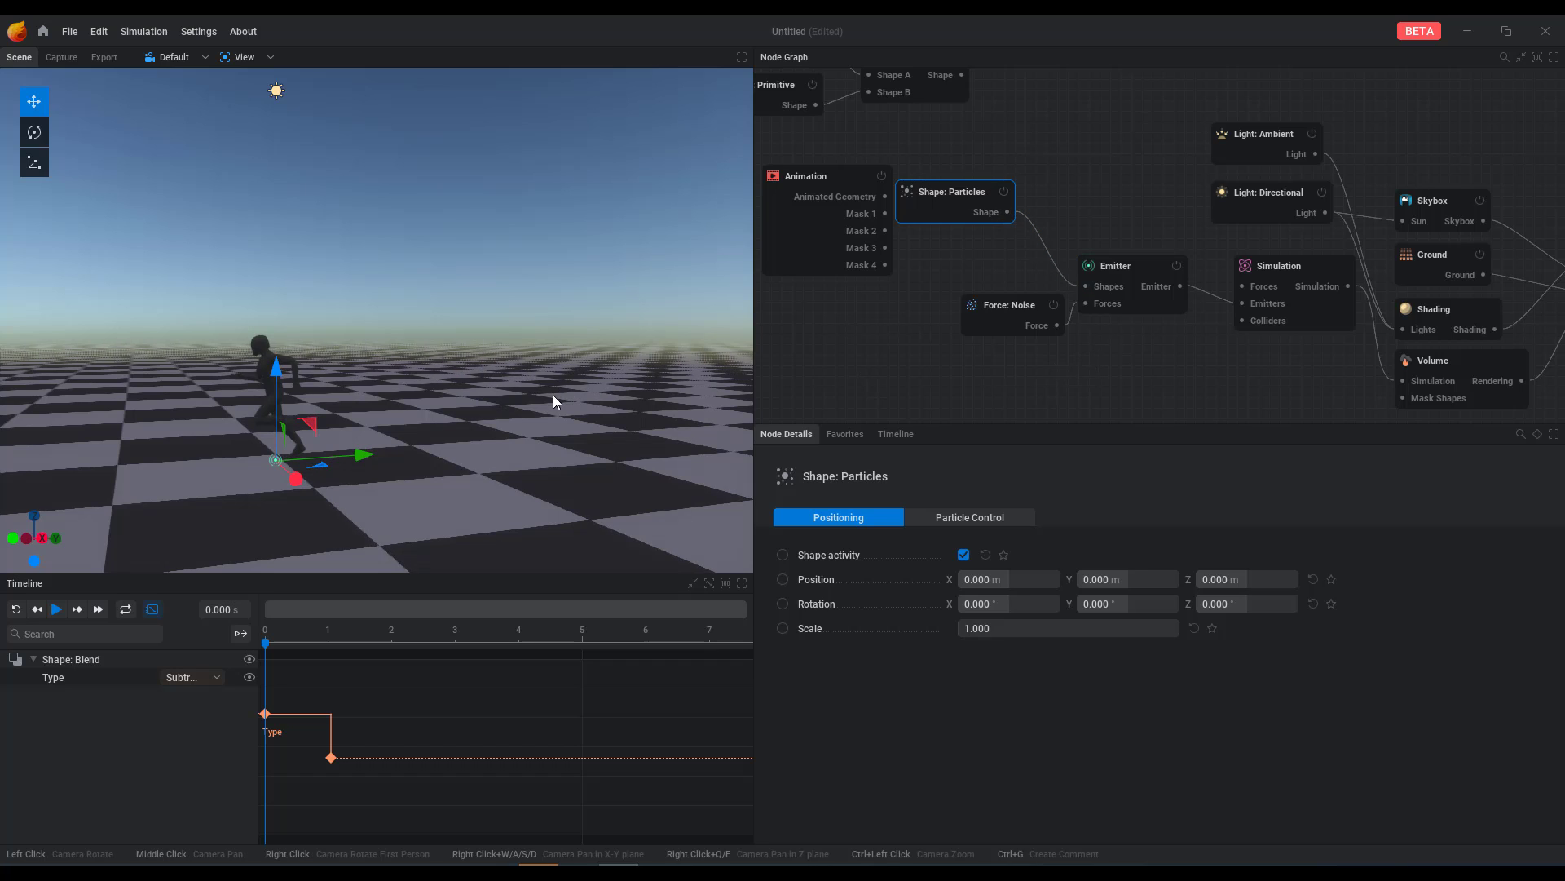
Step: Disable the Animation node, move Shape: Particles slightly away from it, and hide the Shape: Blend curve in the timeline
middle_click_drag(925, 346, 966, 356)
left_click(921, 186)
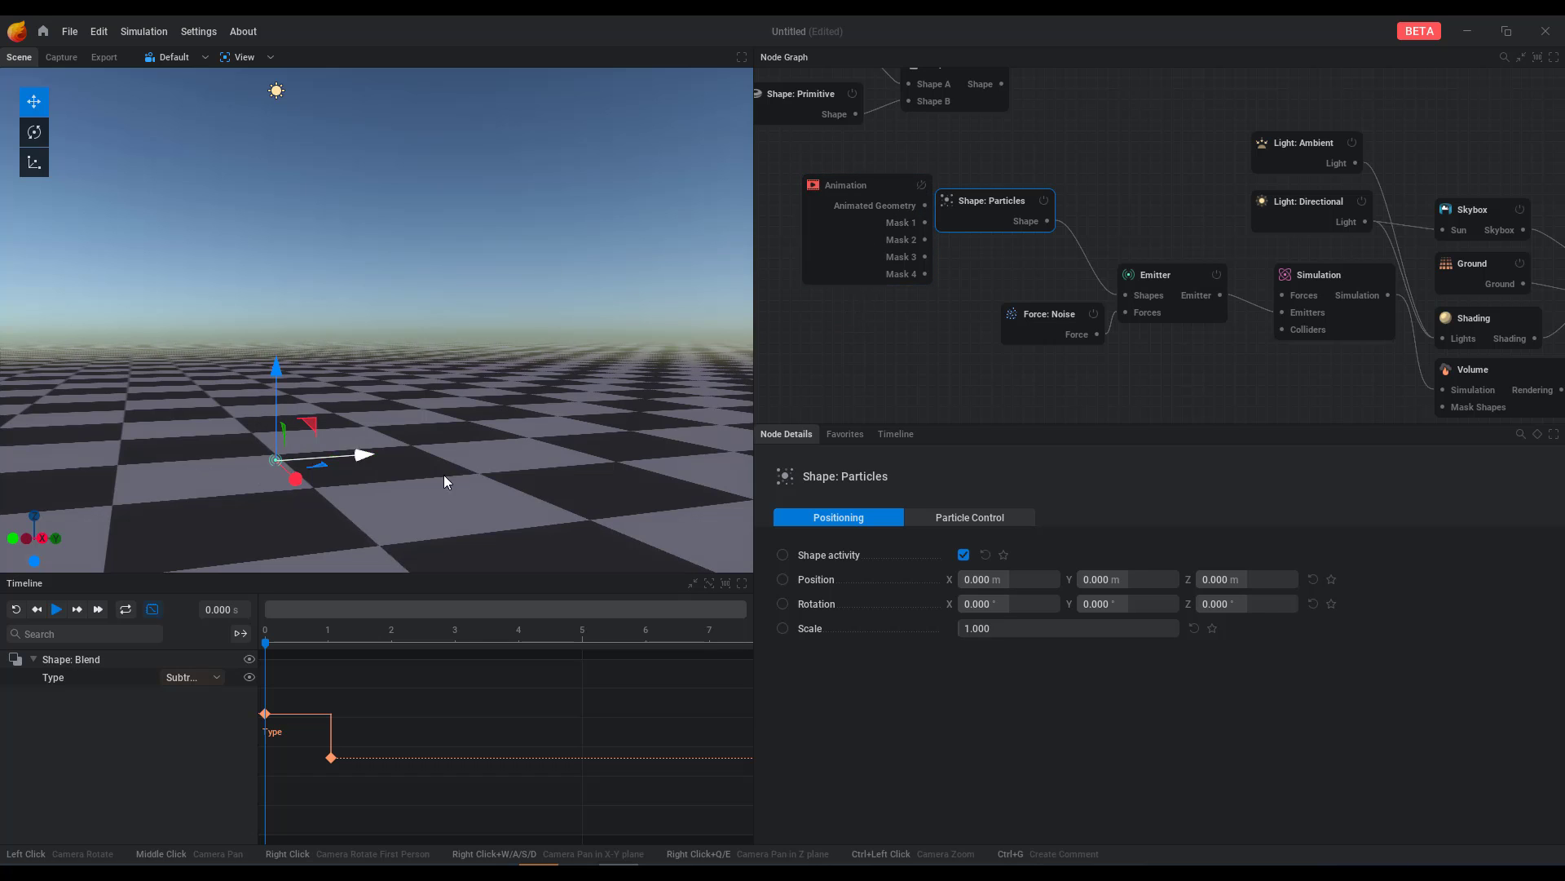
middle_click_drag(908, 360, 940, 228)
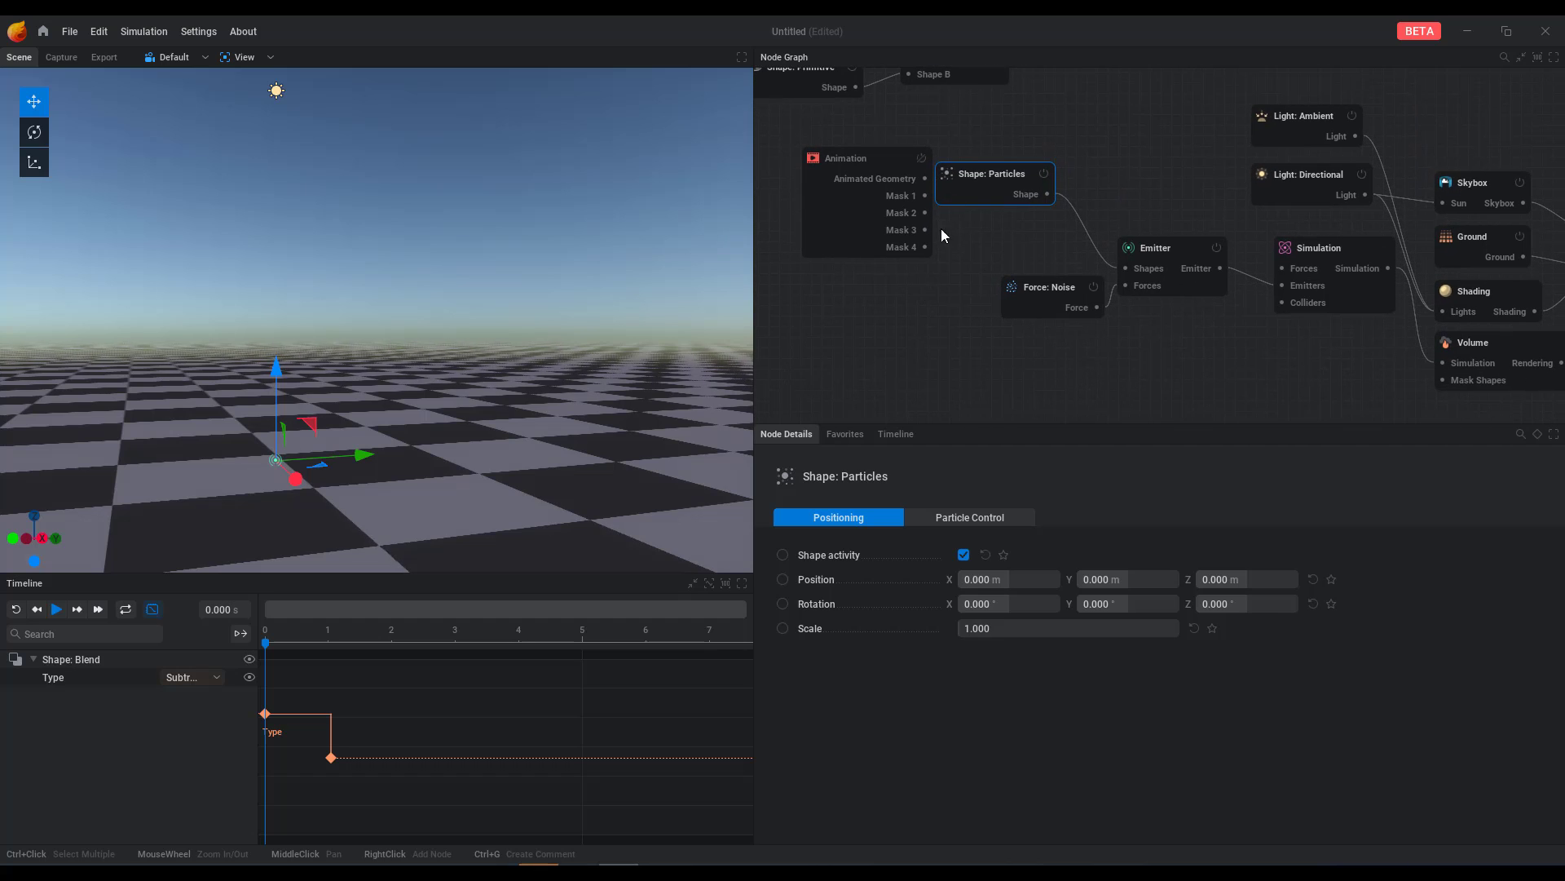
left_click_drag(990, 176, 1003, 180)
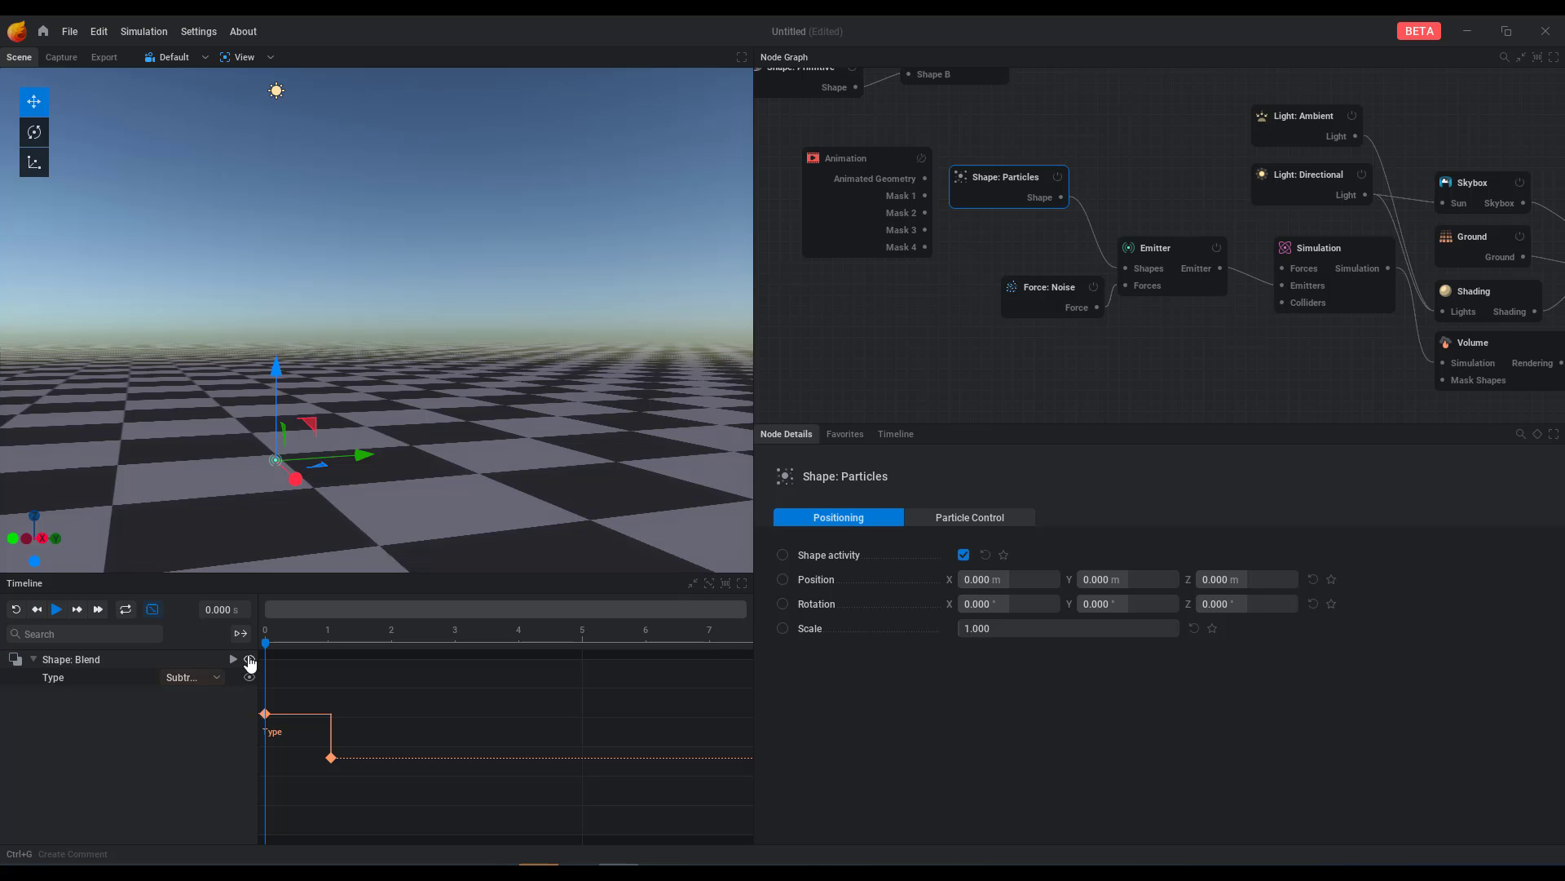
left_click(249, 660)
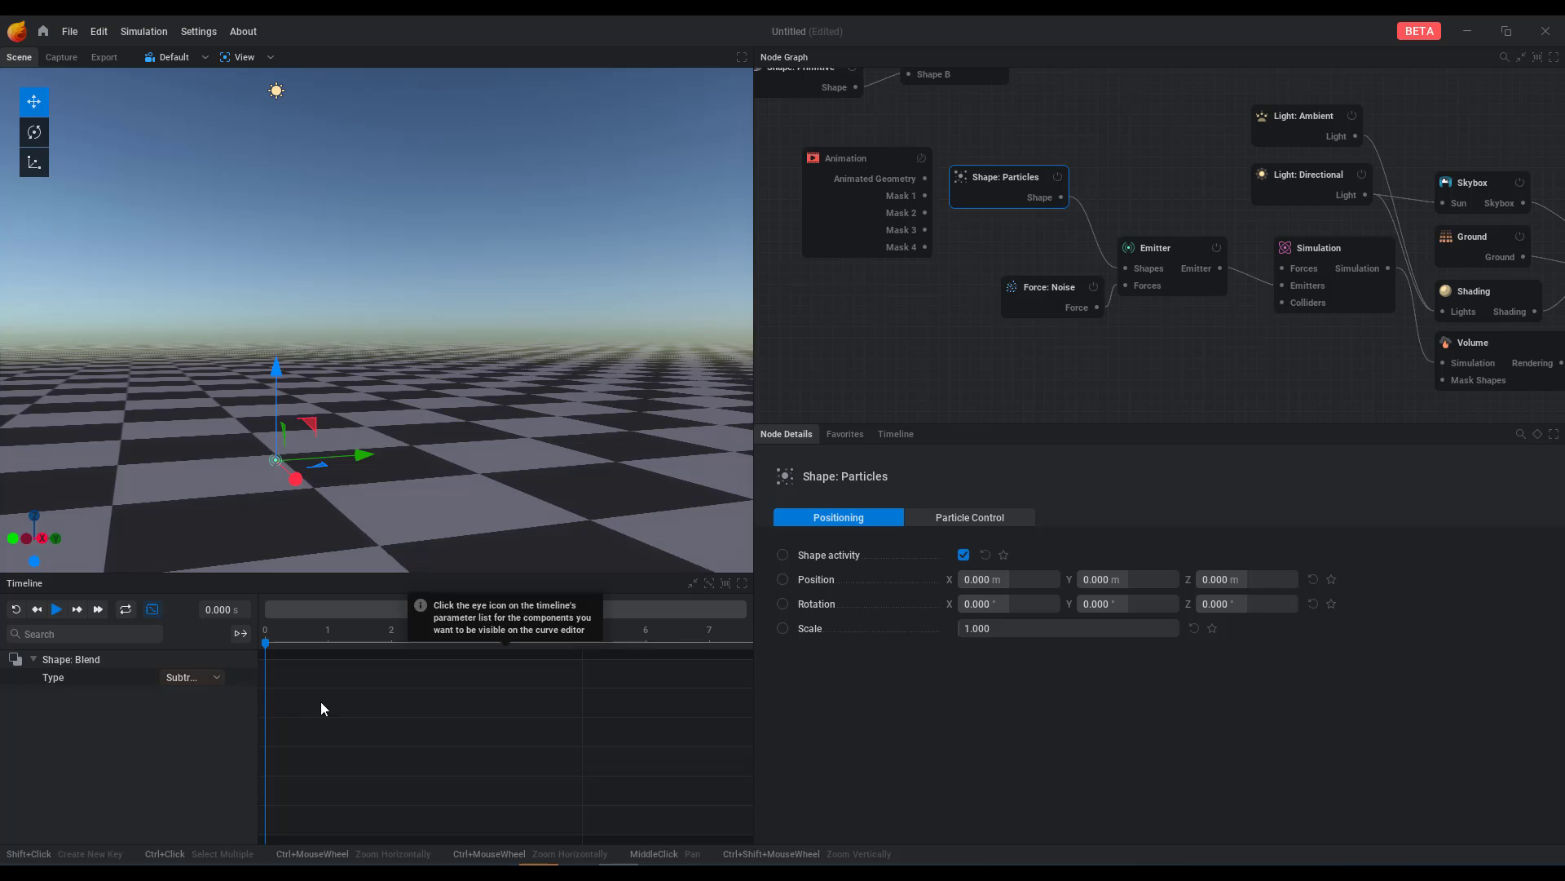
Step: Play the particle-driven fire briefly, show the Shape: Particles node's Particle Control settings, and reset the simulation
left_click(53, 614)
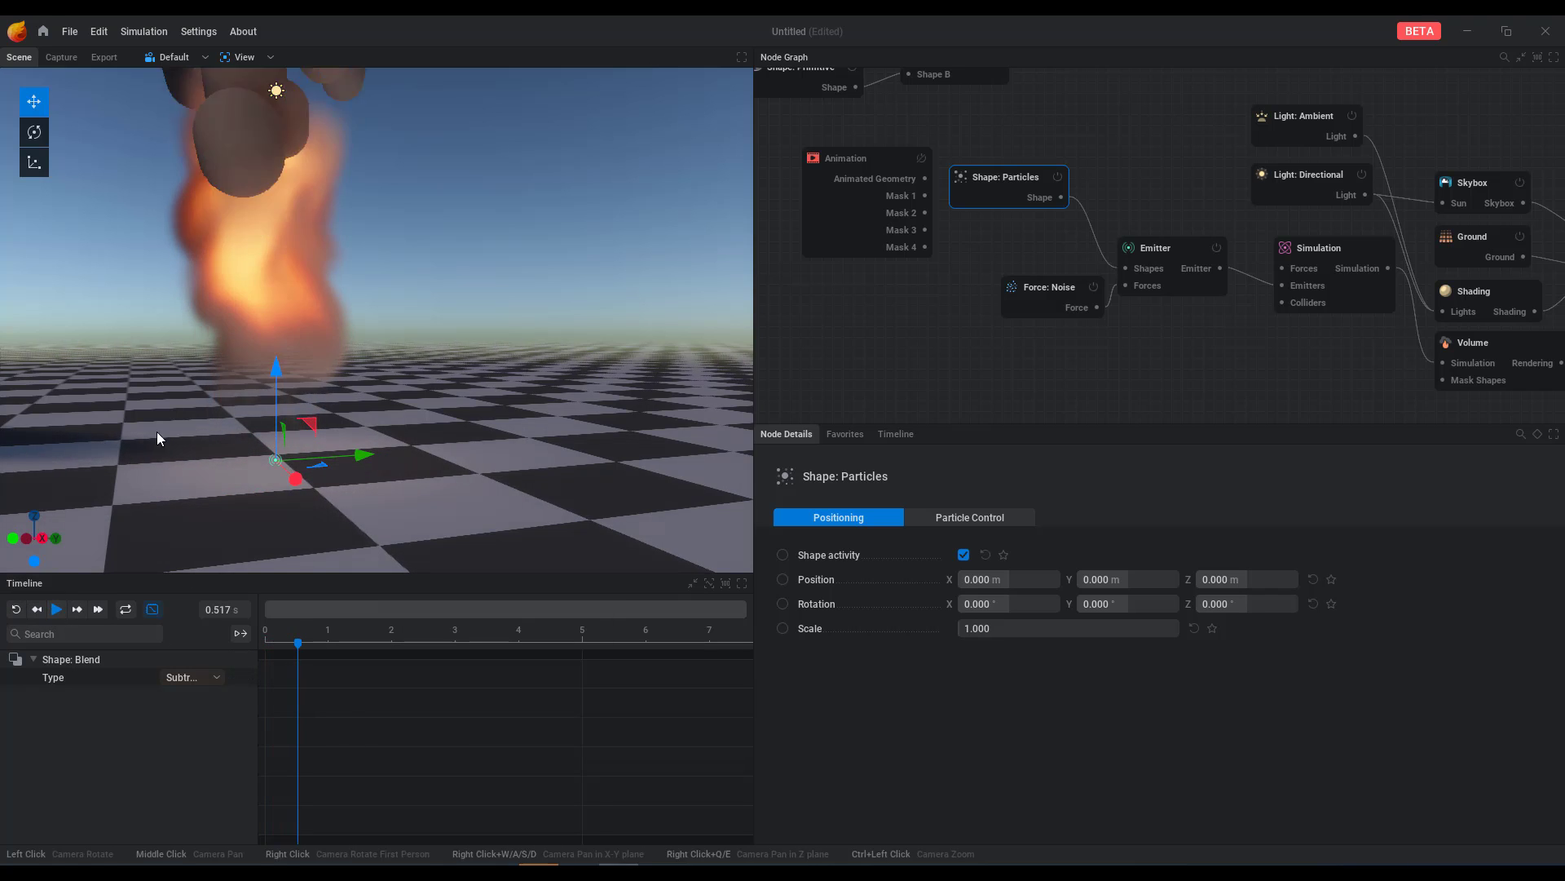
scroll(247, 341, "down", 2)
scroll(246, 341, "down", 2)
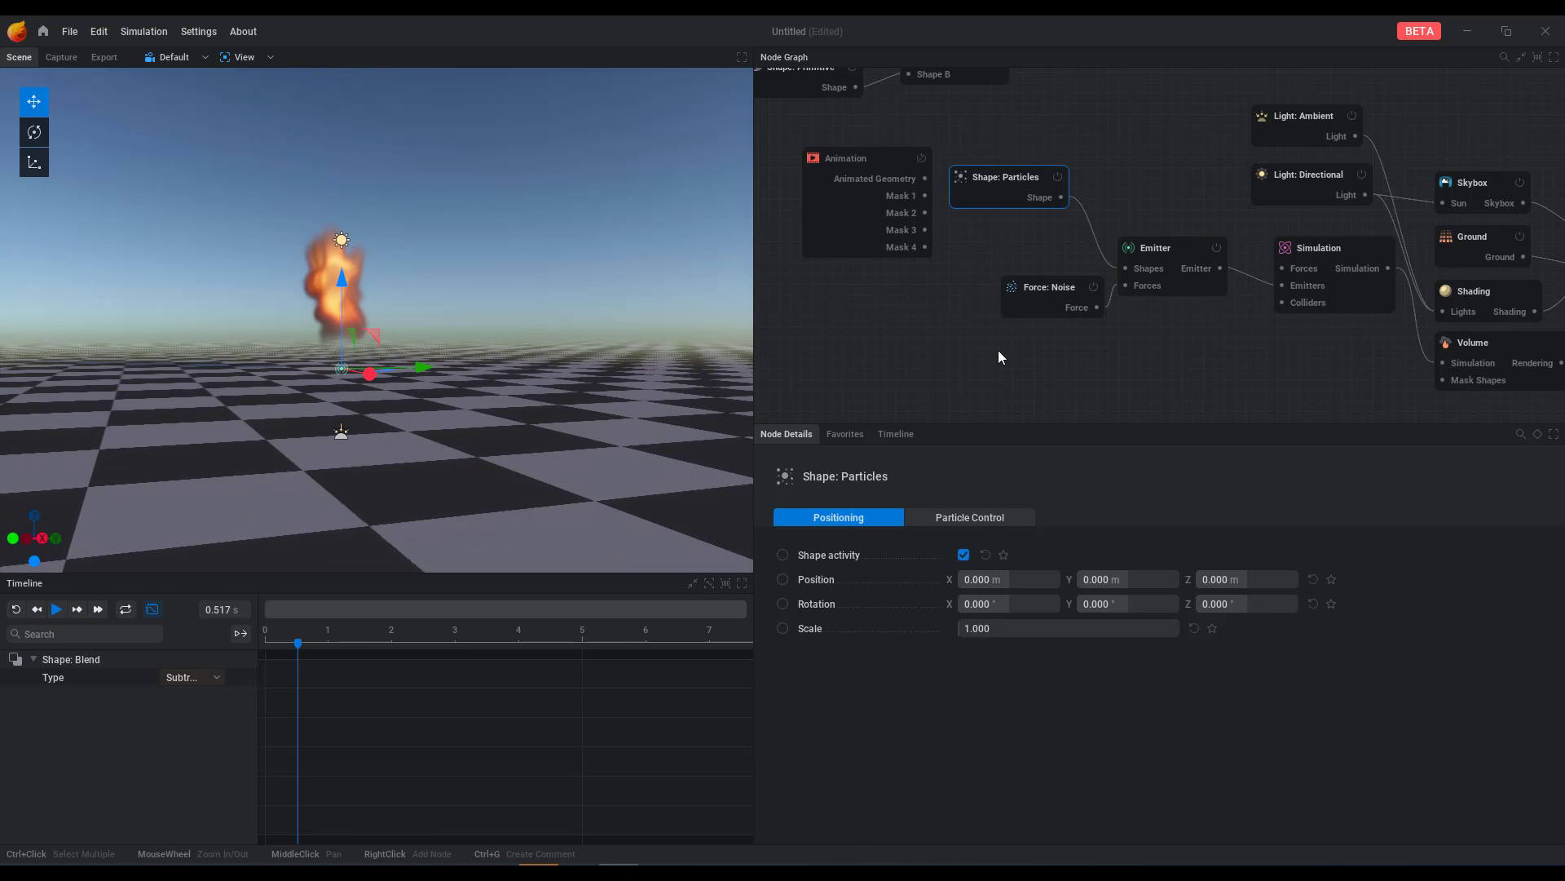
left_click(983, 518)
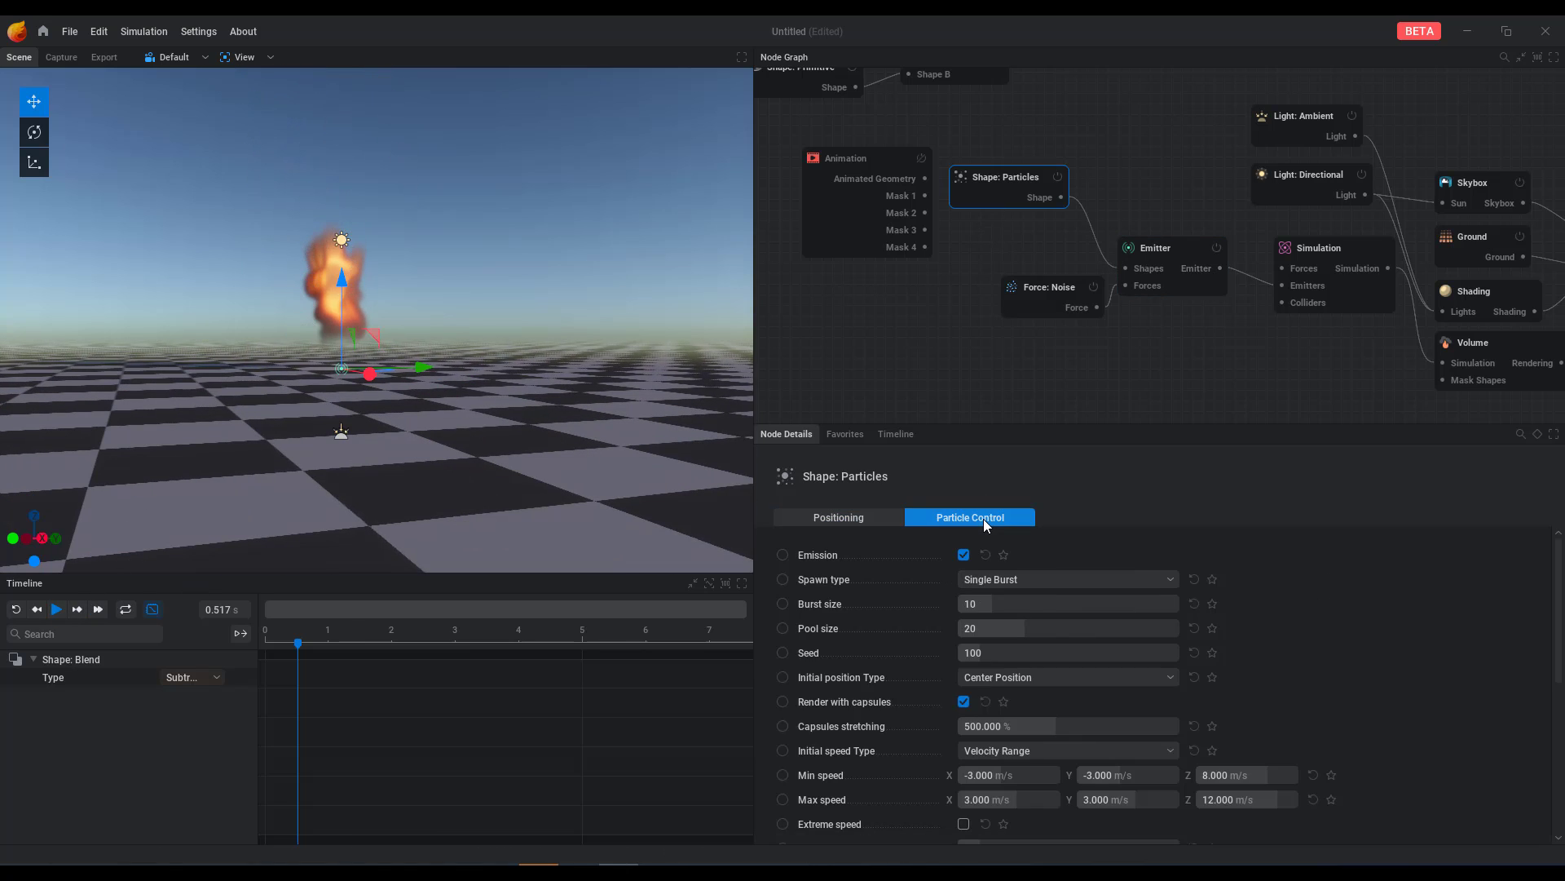
left_click(15, 610)
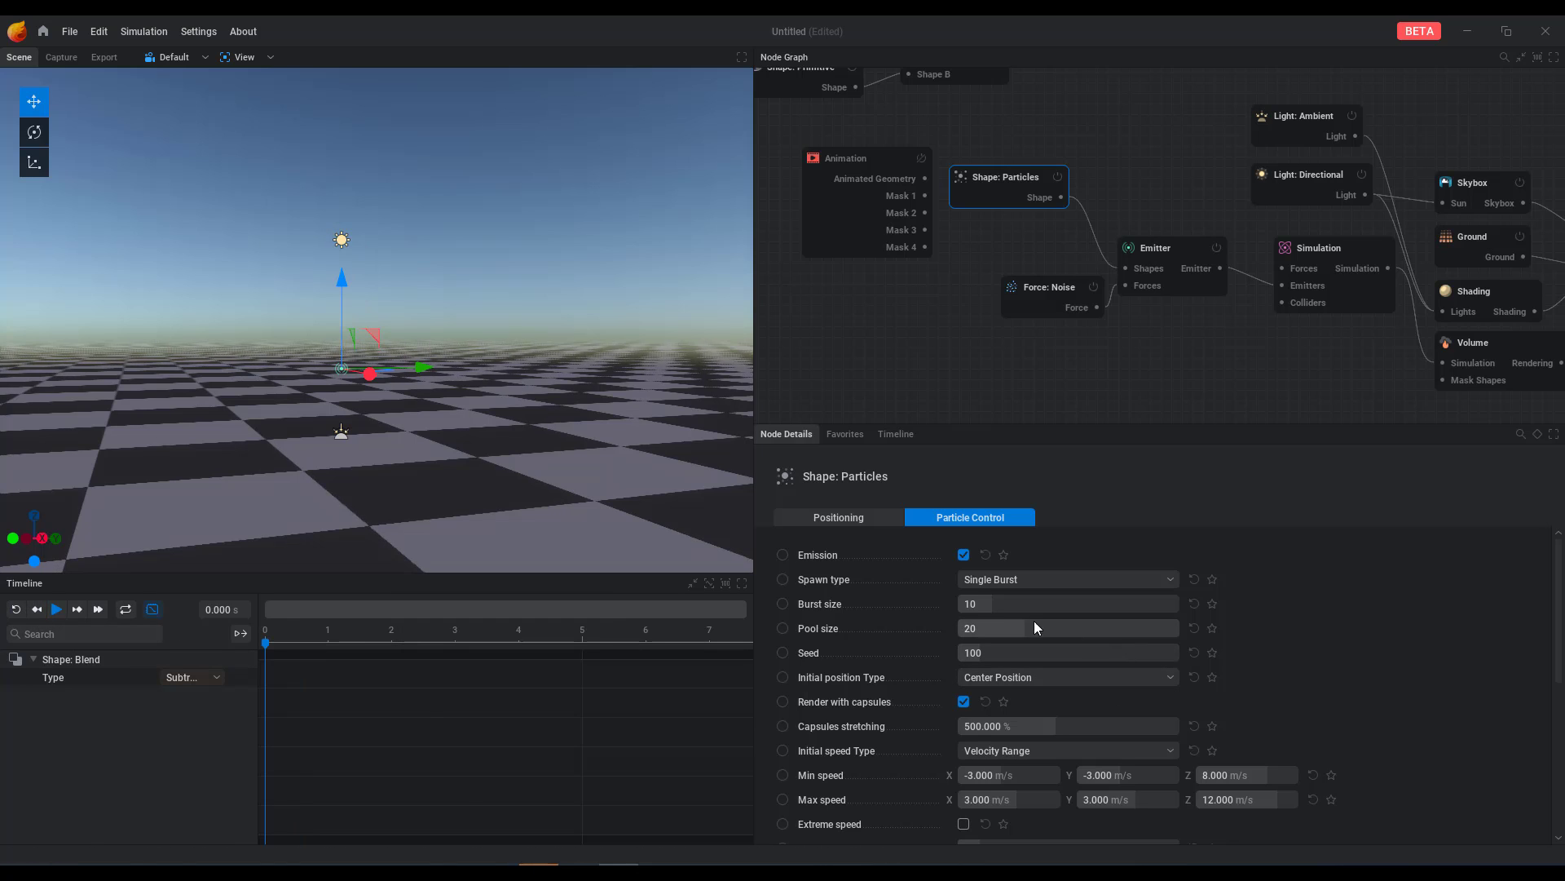
Step: Set the particles' Burst size to 3, try the Continuous spawn type, and return to Single Burst
left_click_drag(980, 600, 1067, 600)
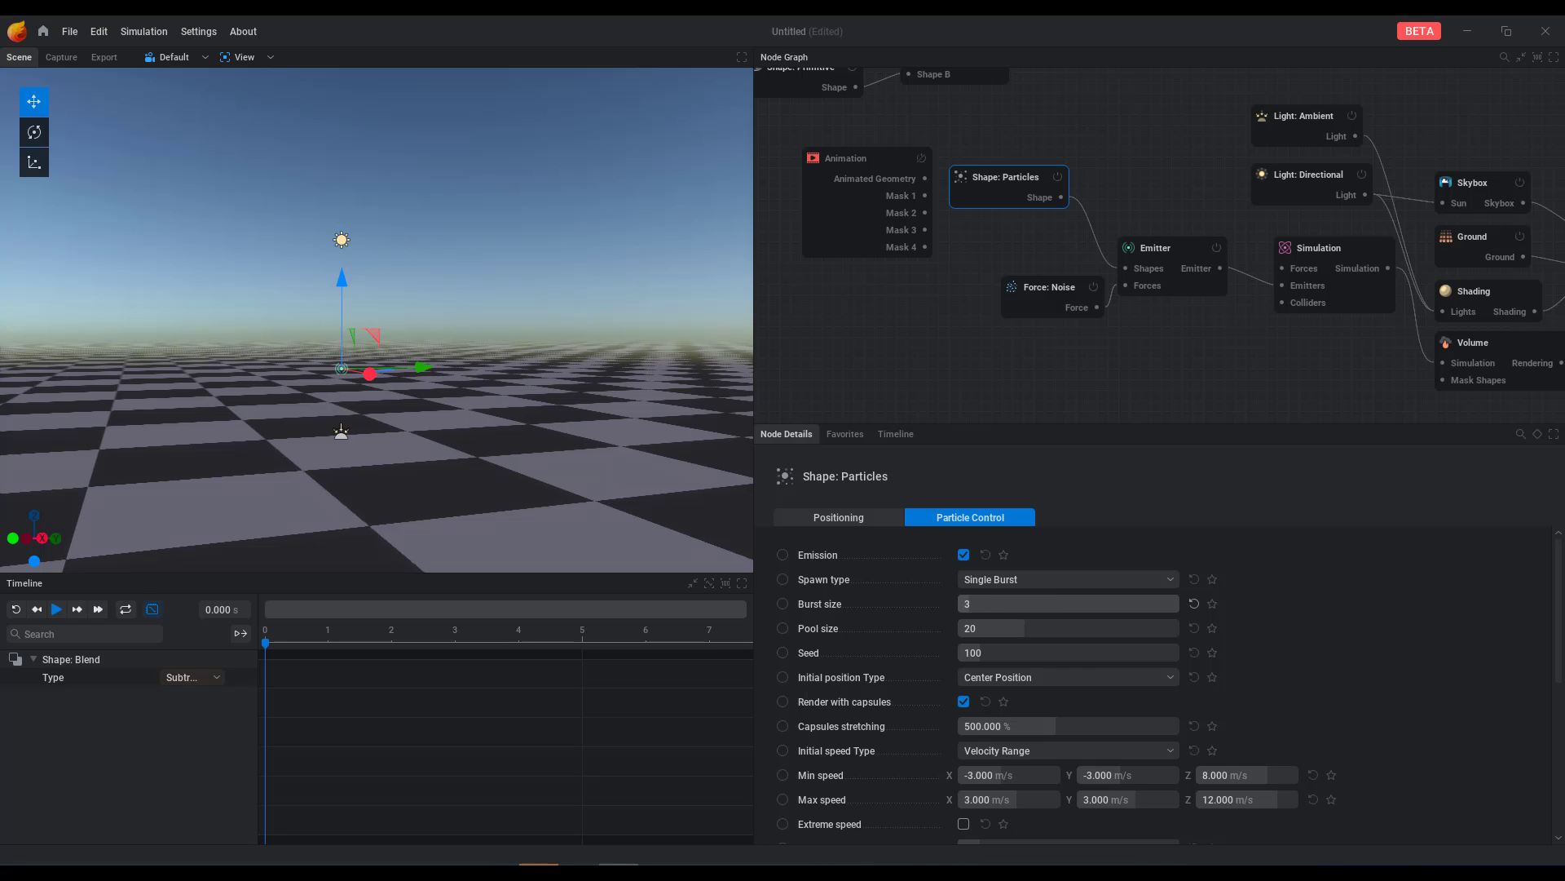
left_click(1019, 580)
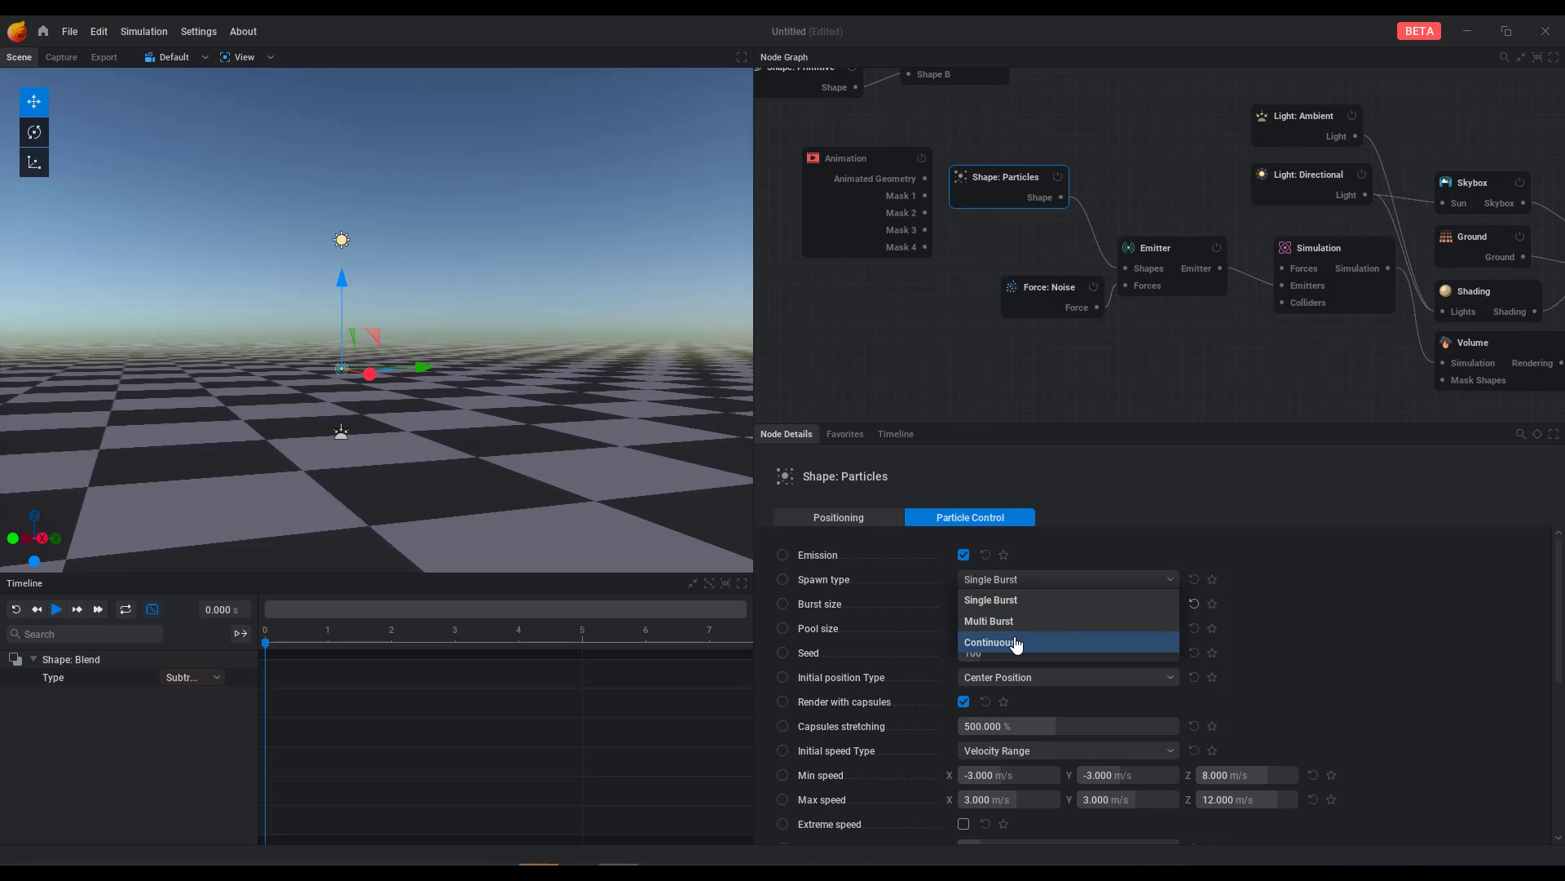
left_click(1013, 636)
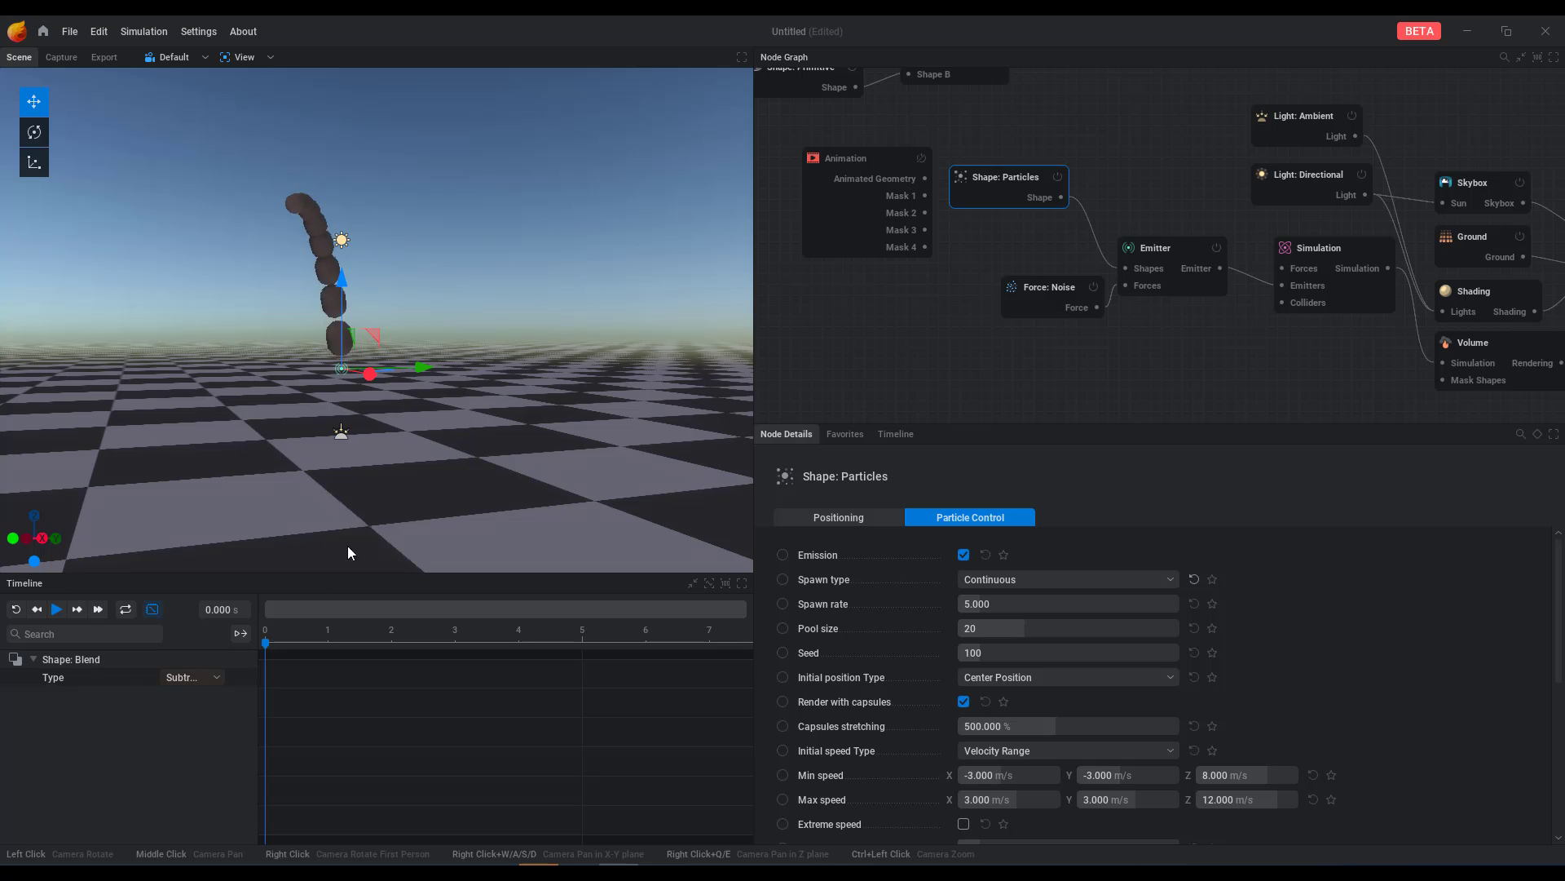
mouse_move(339, 512)
left_mouse_down()
mouse_move(374, 512)
mouse_move(324, 521)
mouse_move(342, 534)
left_mouse_up()
left_click(1003, 579)
left_click(978, 604)
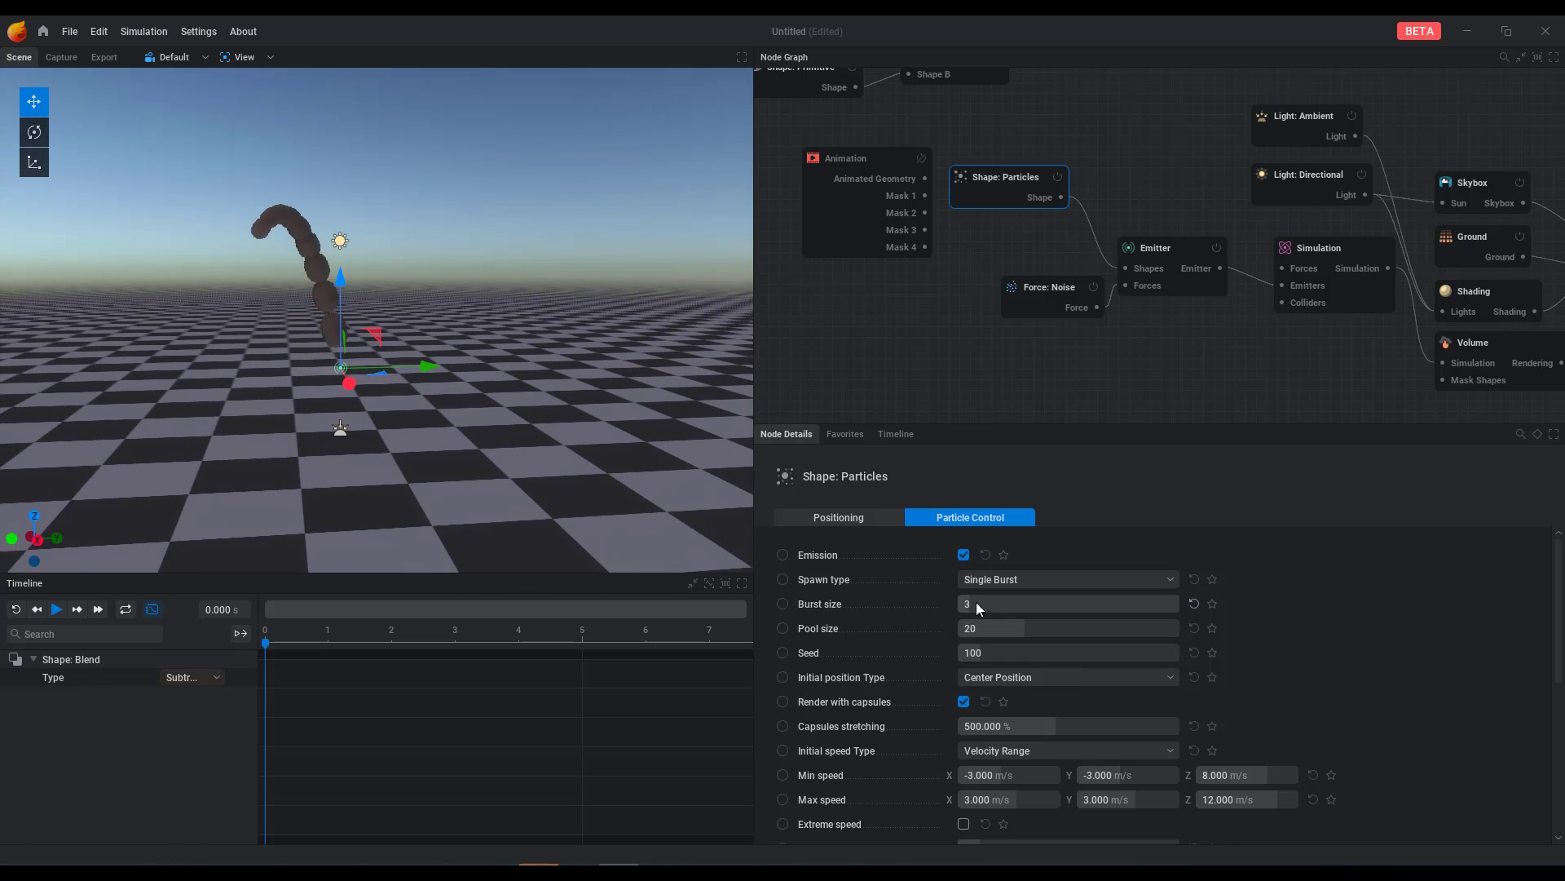
Step: Set the Shape: Particles spawn type to Multi Burst, play the simulation for several bursts, and pause it
left_click(1054, 581)
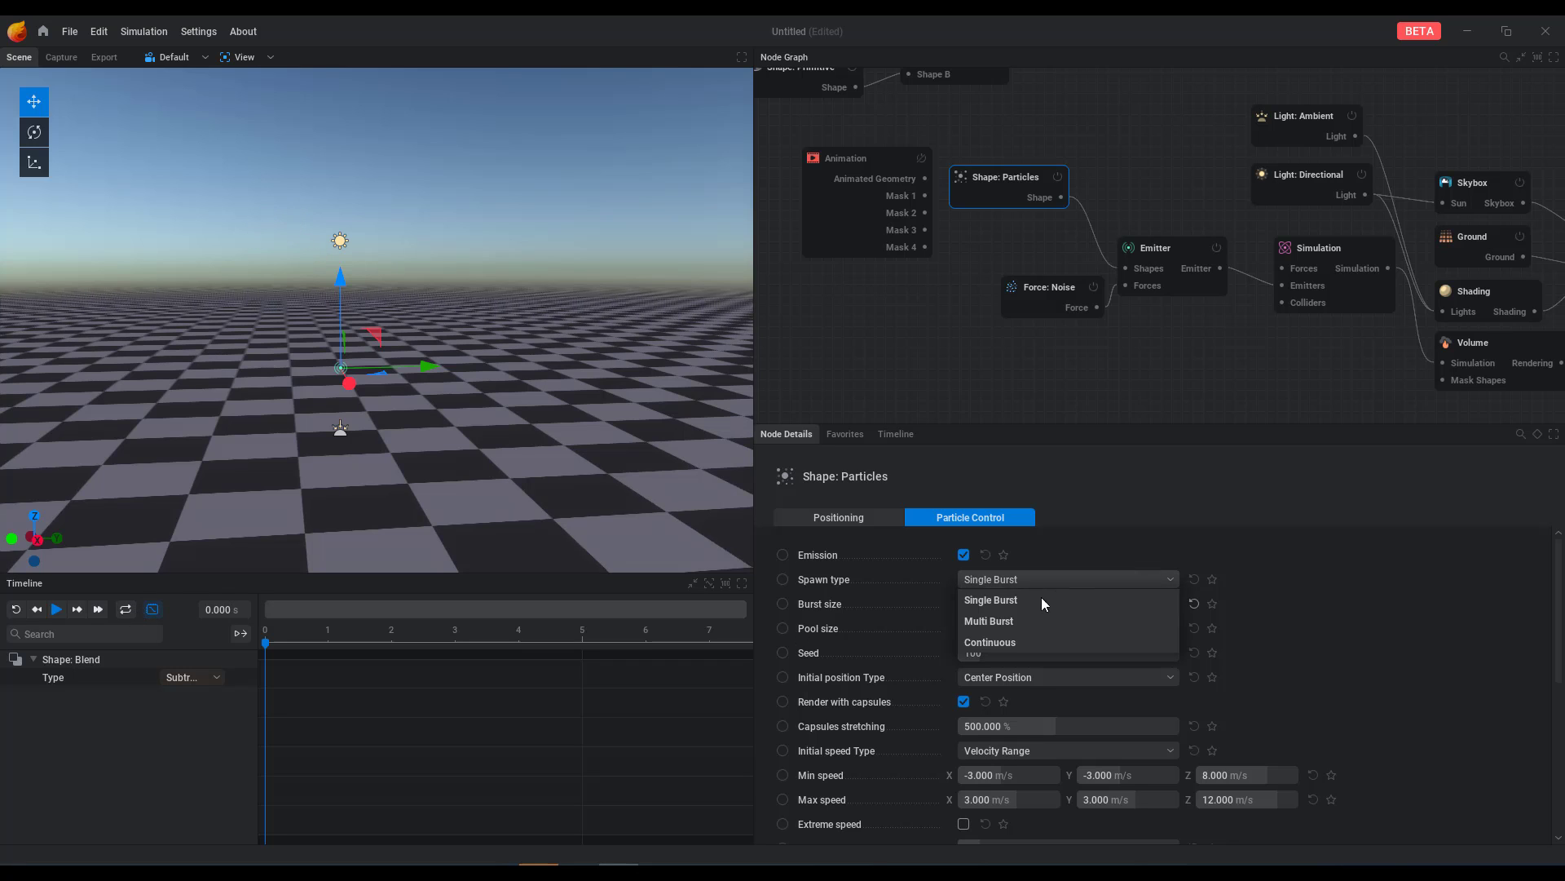
left_click(1004, 622)
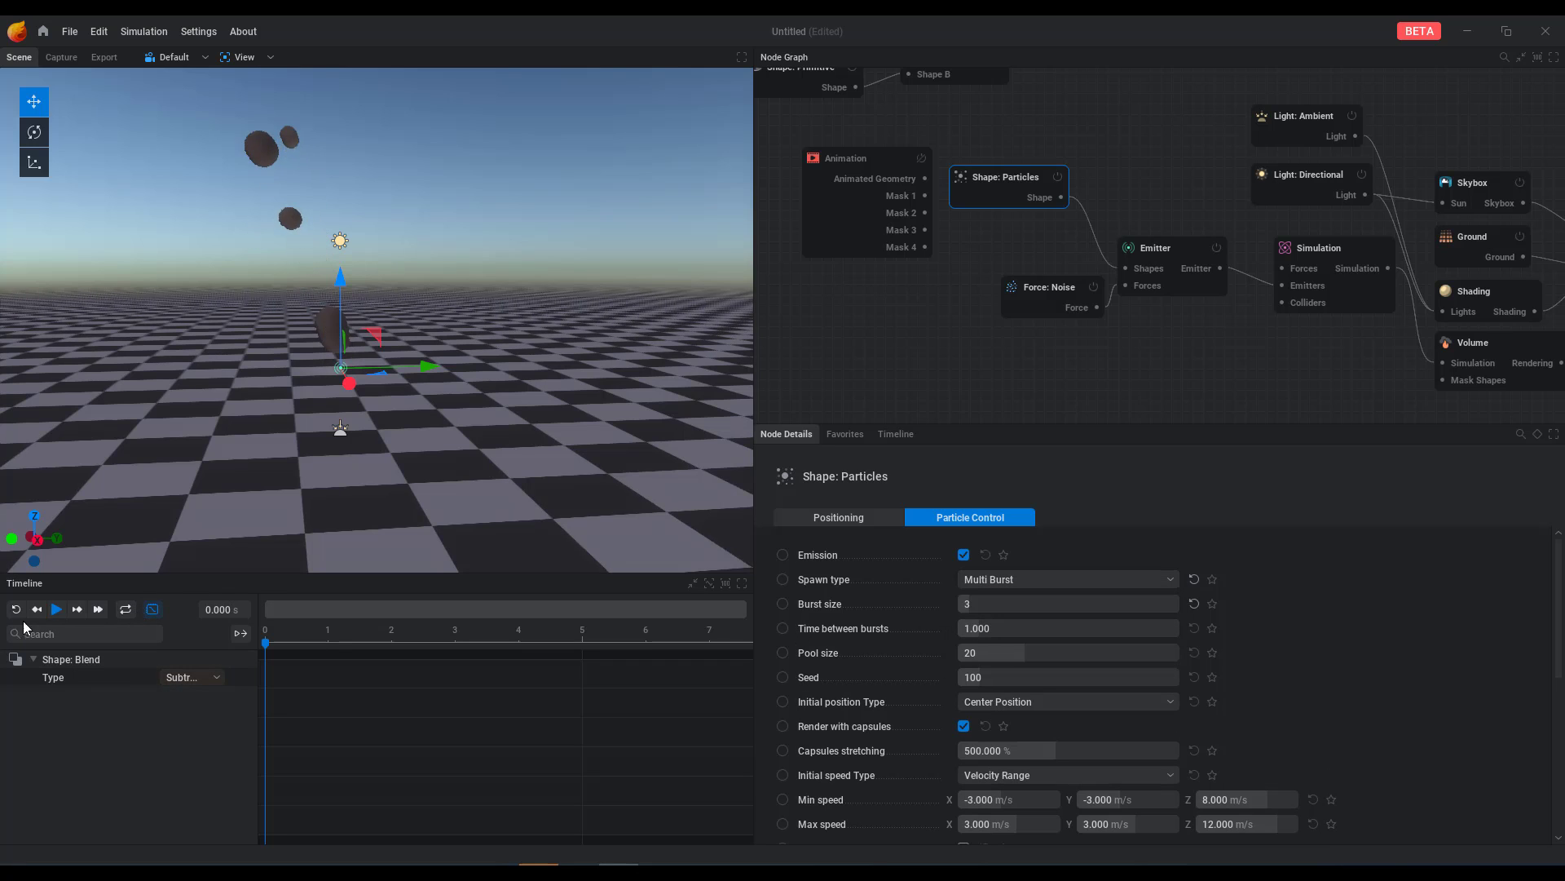
left_click(57, 610)
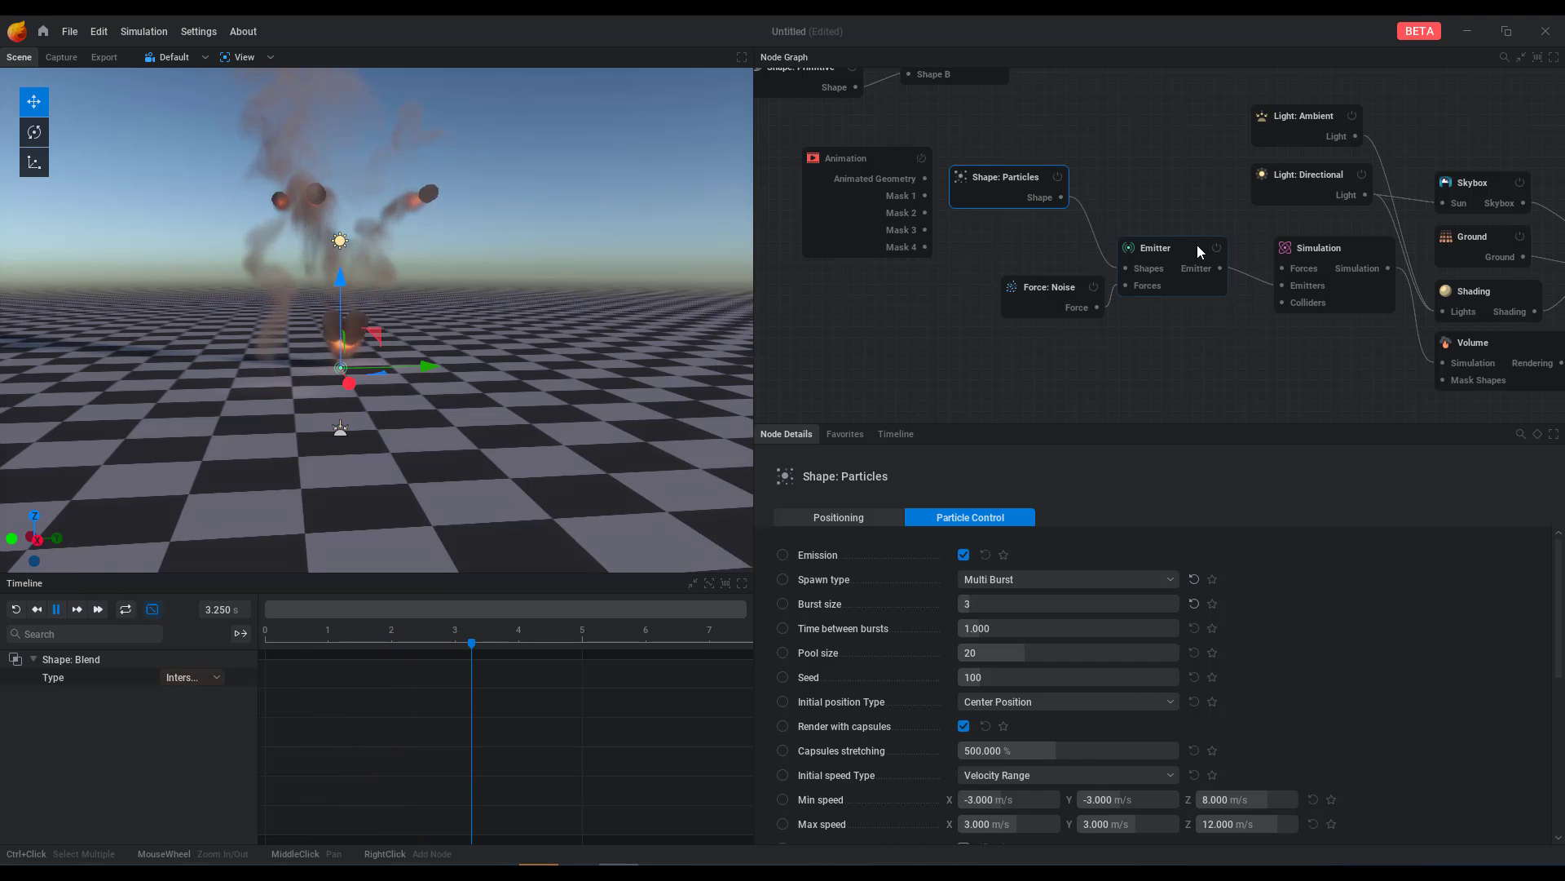
scroll(1192, 355, "down", 6)
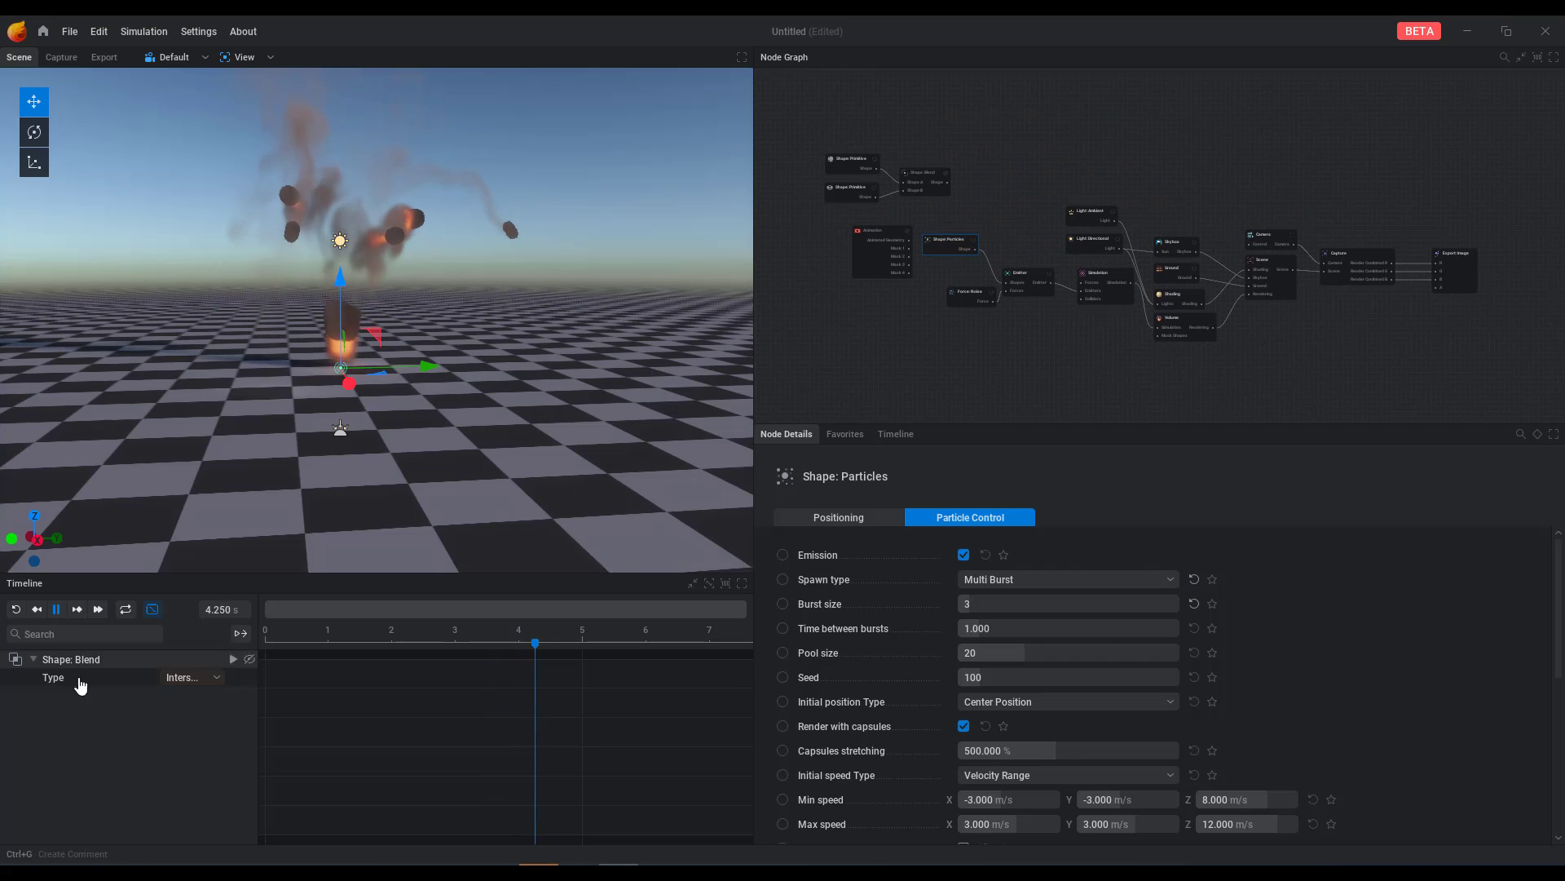
left_click(57, 609)
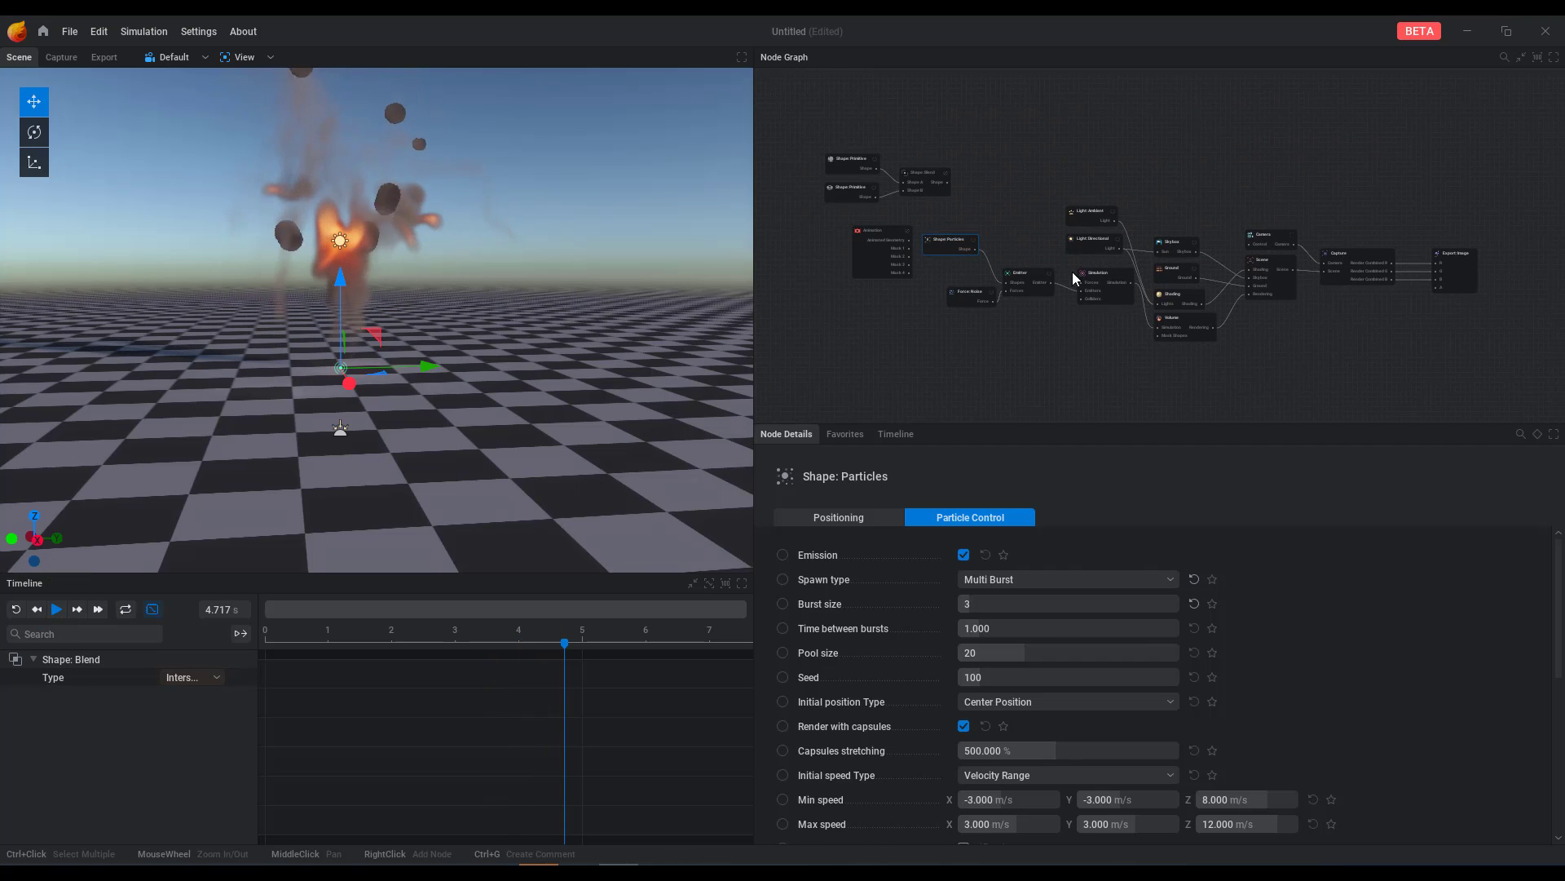
Step: Disconnect and disable the Shape: Particles node, and place it beside the Shape: Blend node
scroll(962, 236, "up", 3)
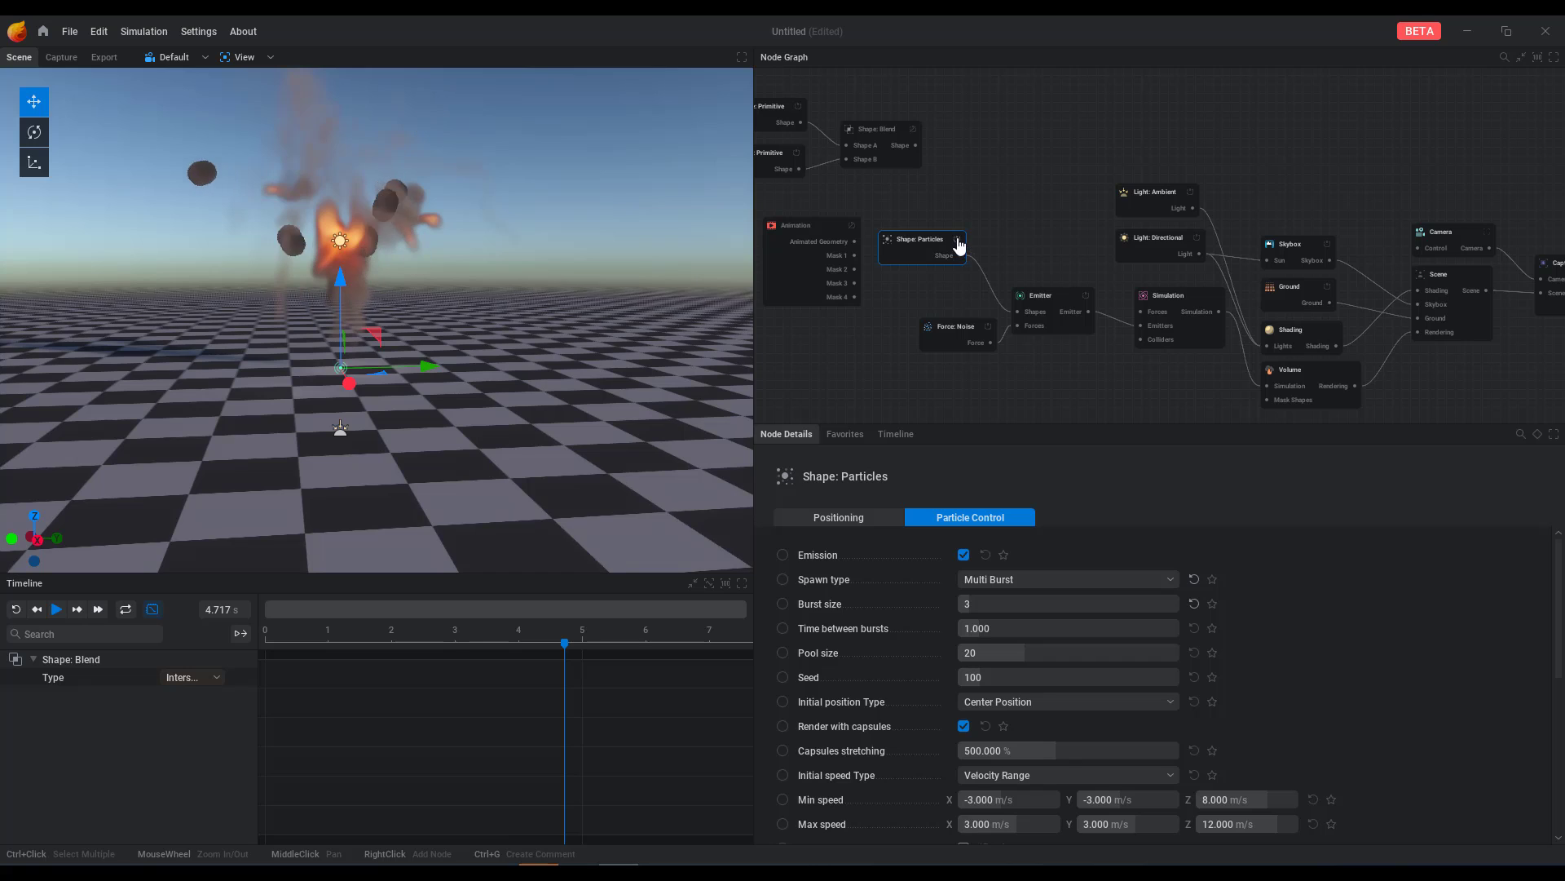
left_click_drag(1015, 223, 1016, 222)
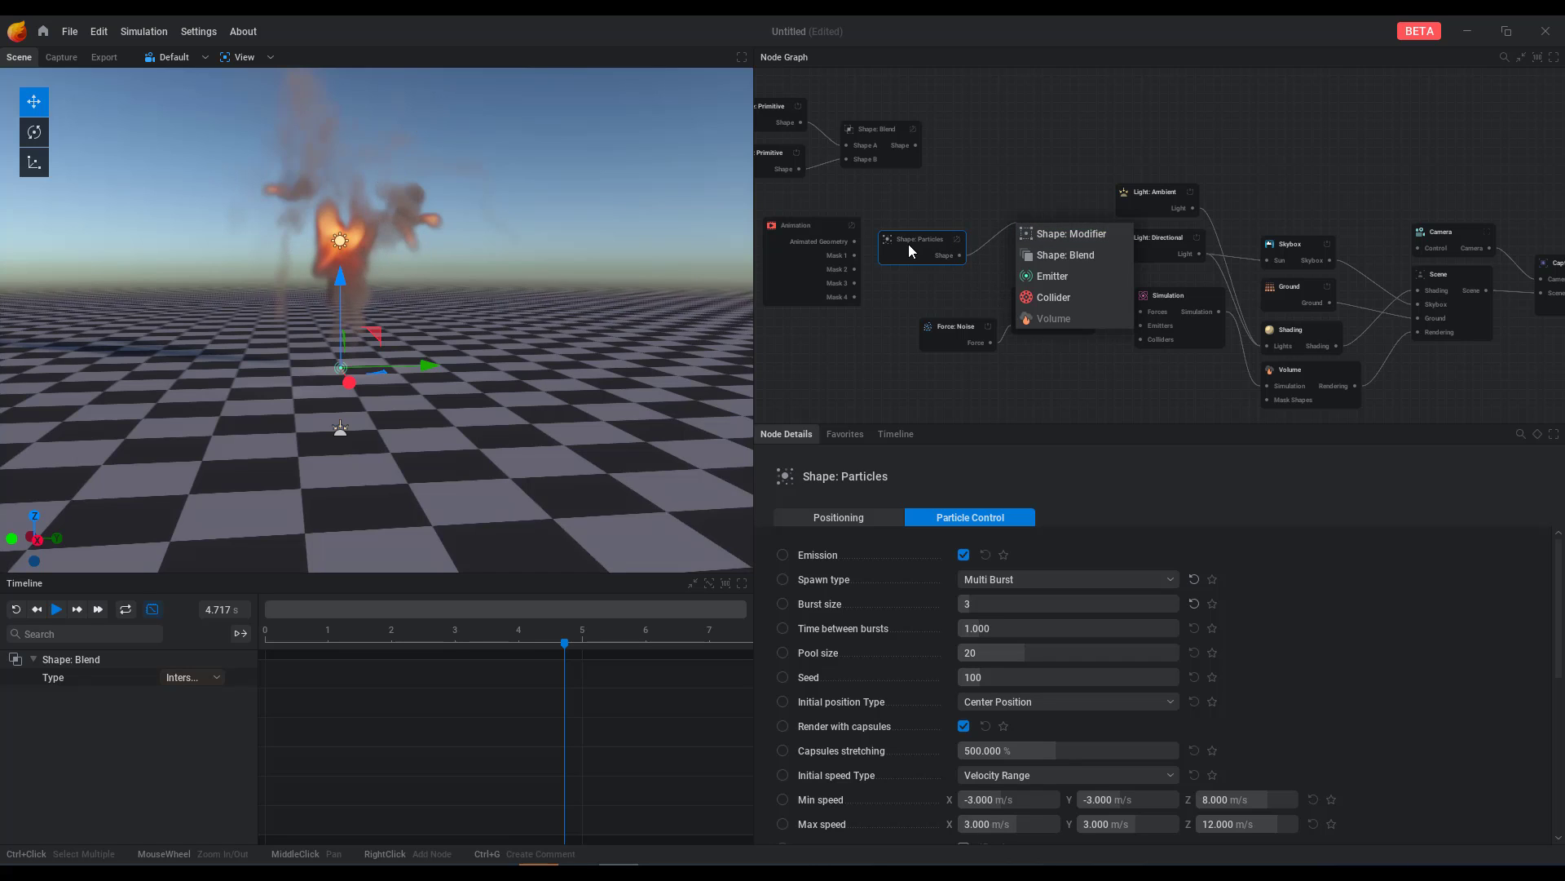
left_click(908, 243)
left_click_drag(905, 257, 954, 171)
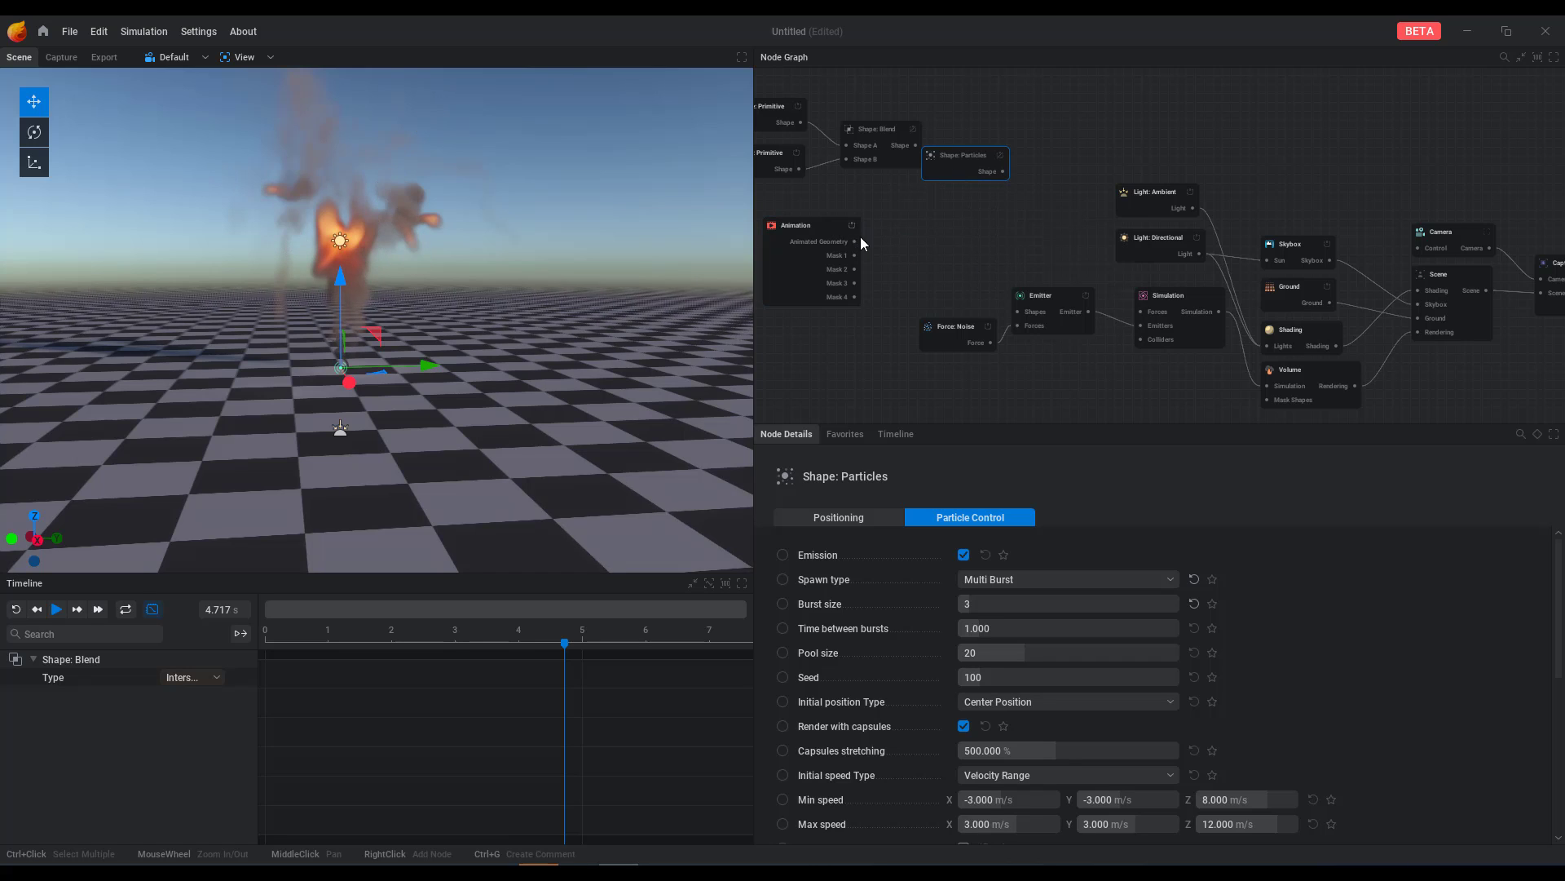
Step: Open the waterfall.ember project from the home page and examine its simulation and node graph
middle_click_drag(854, 238, 419, 168)
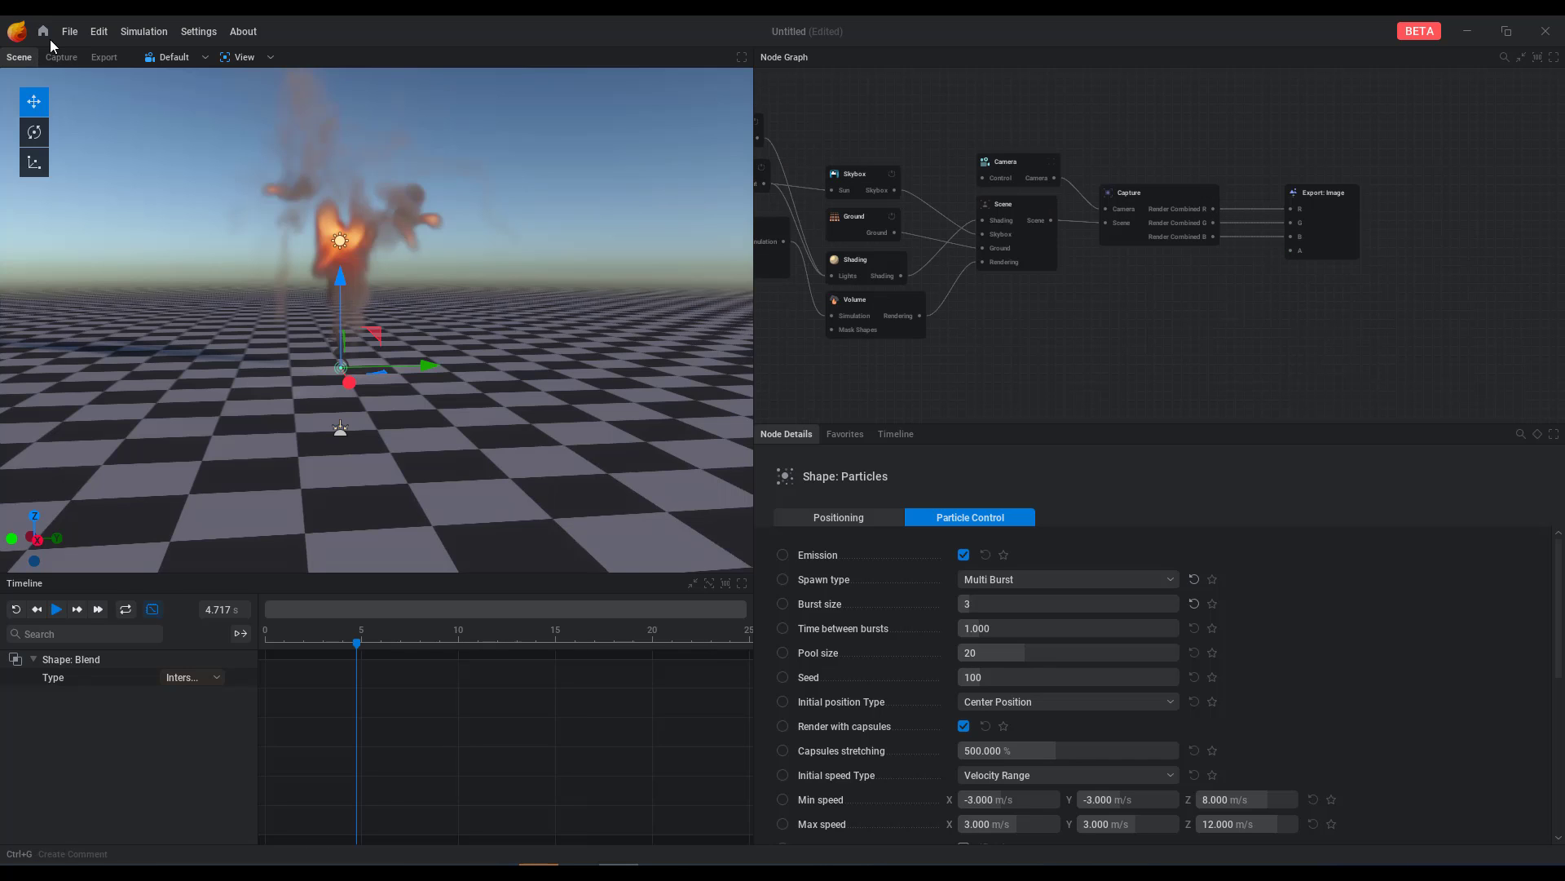
left_click(43, 33)
left_click(487, 239)
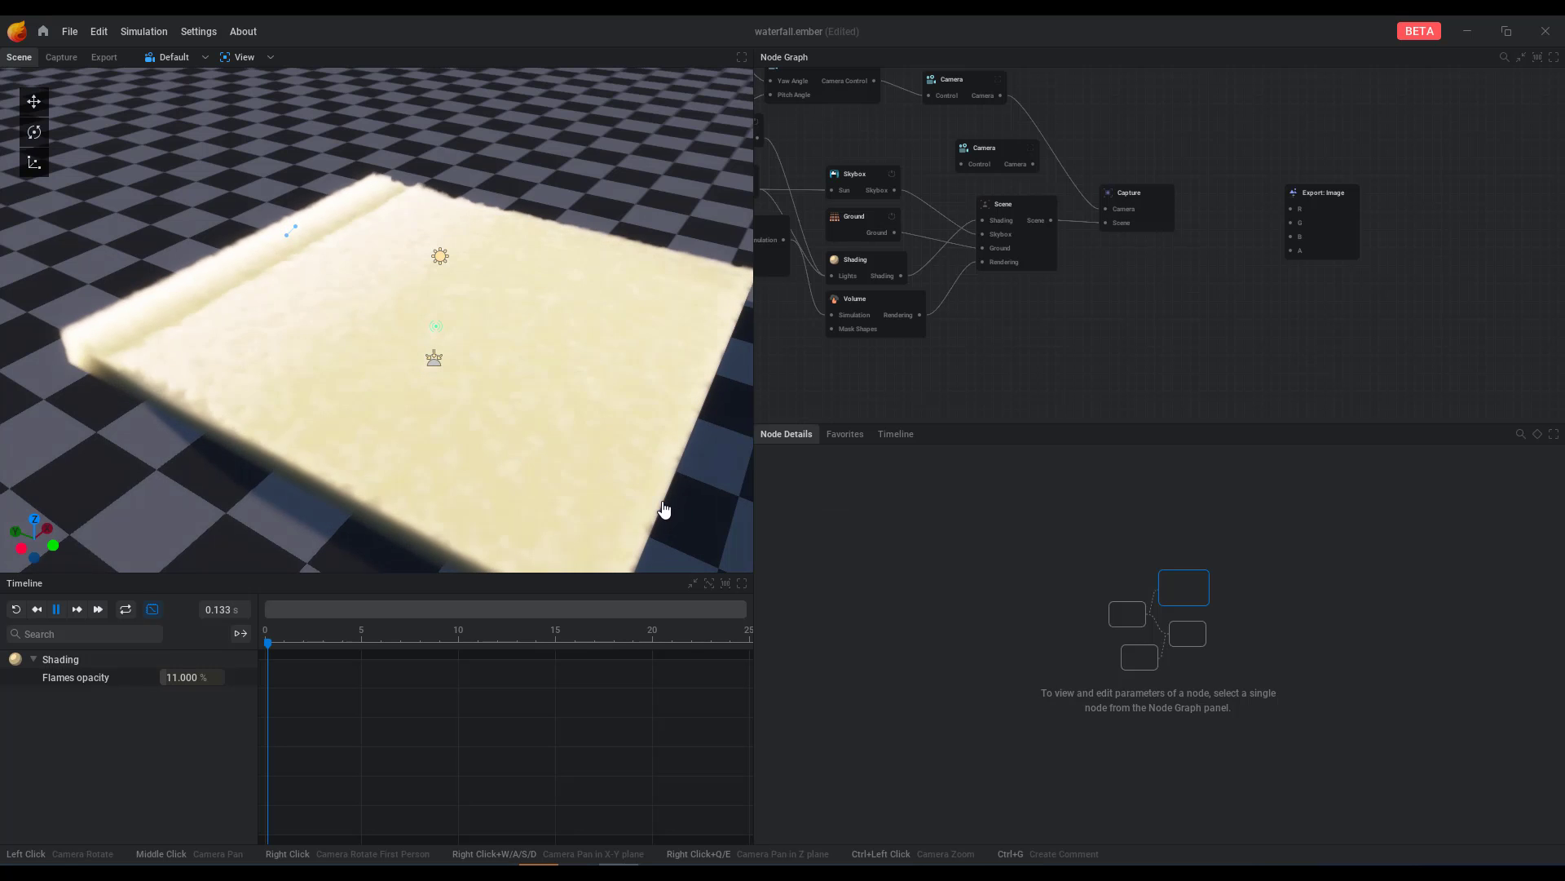
left_click_drag(373, 445, 709, 424)
middle_click_drag(897, 368, 1218, 400)
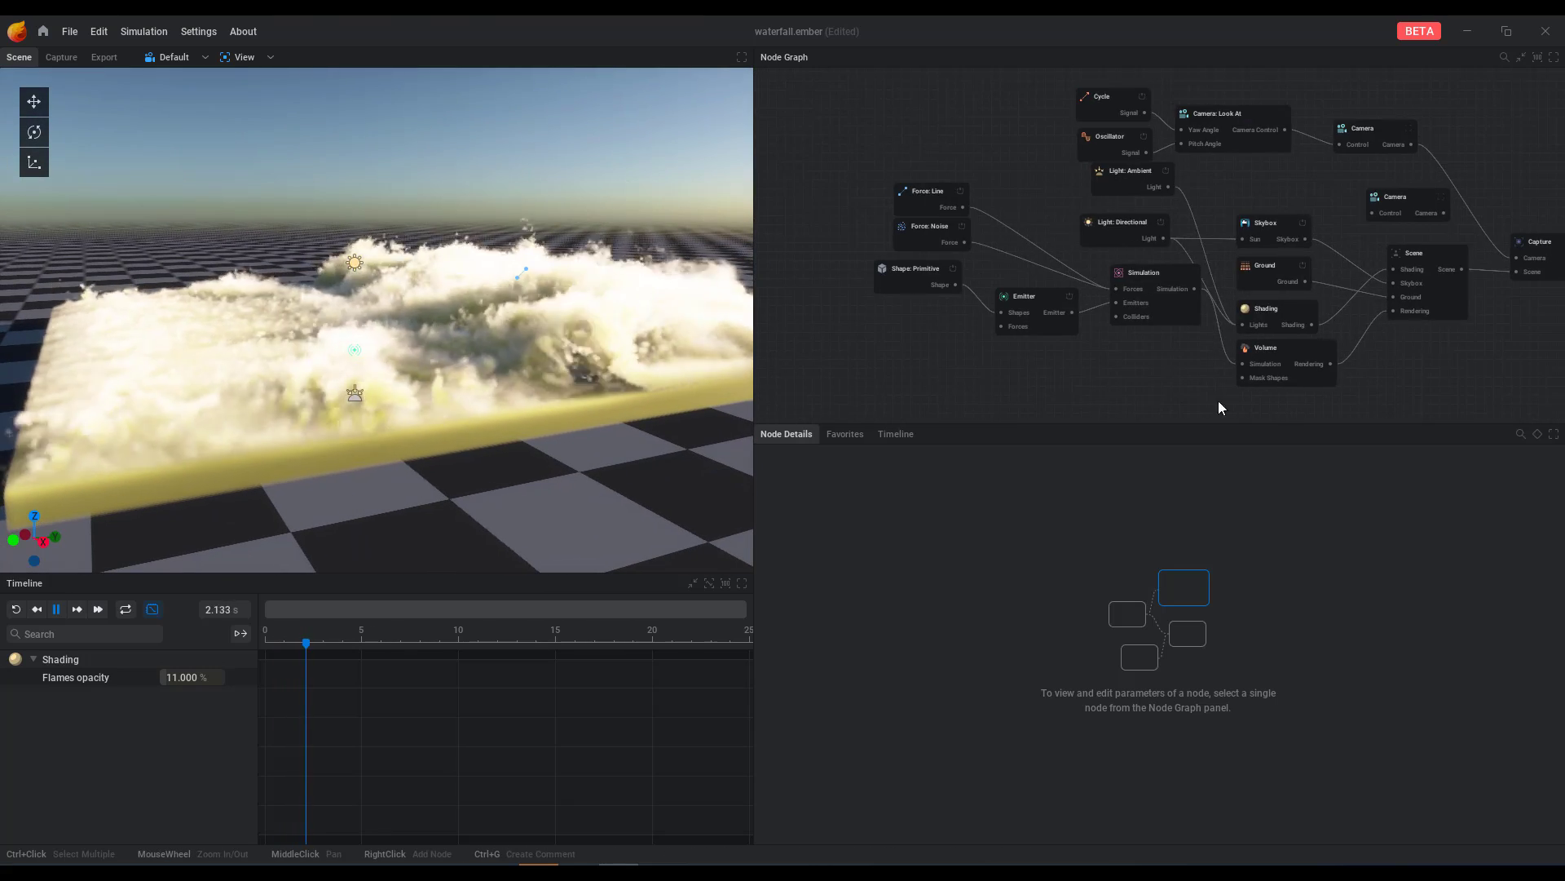
middle_click_drag(895, 353, 937, 371)
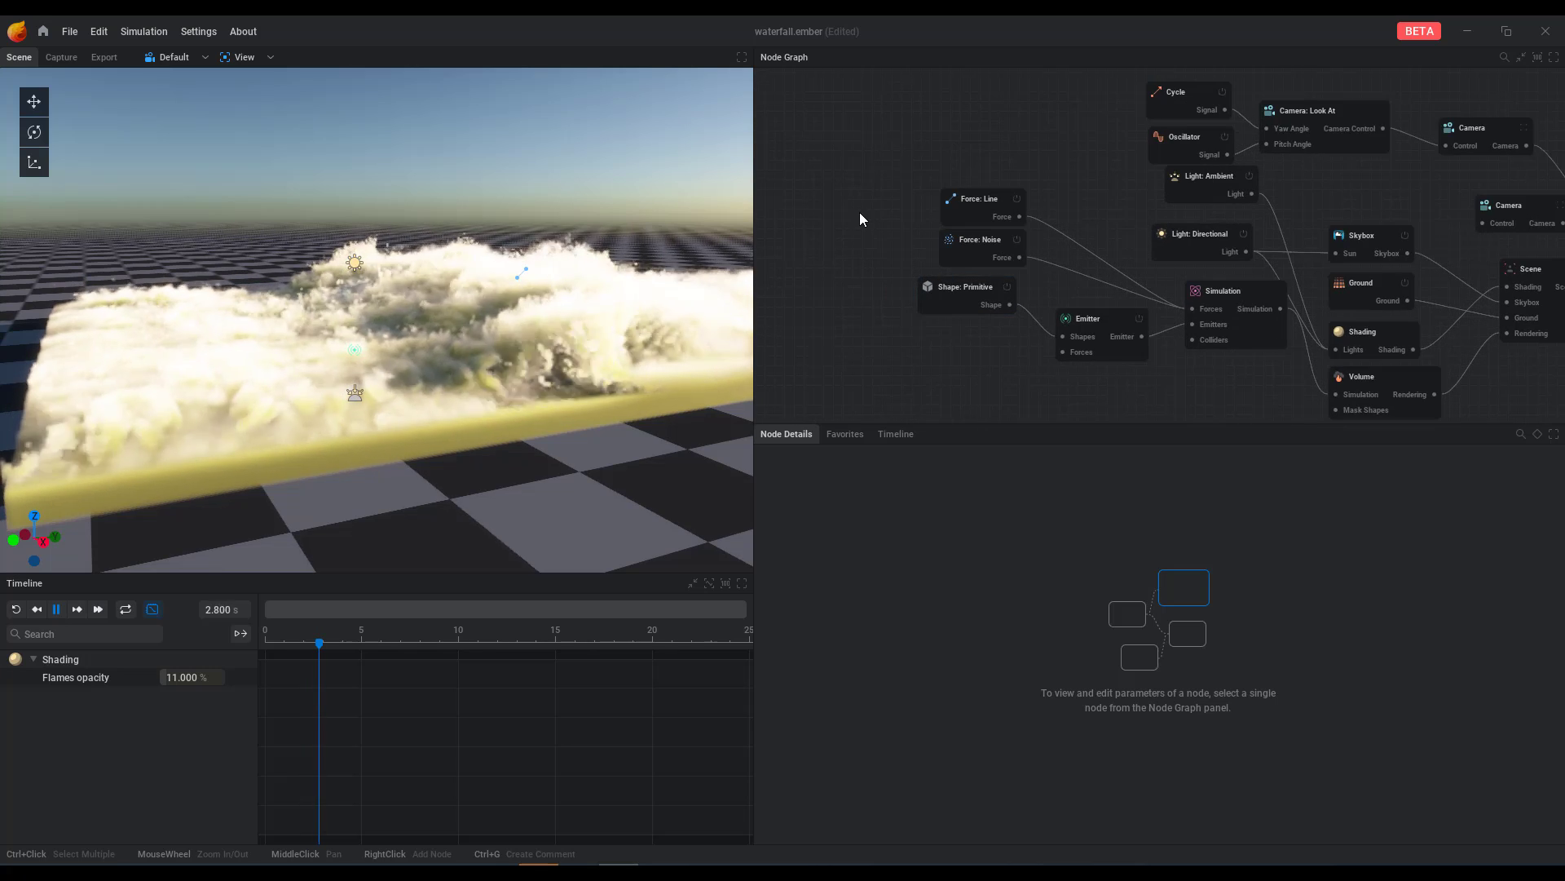
scroll(859, 214, "up", 2)
Step: Look through the node types available to add, including Modulator, Force and Collider
right_click(825, 88)
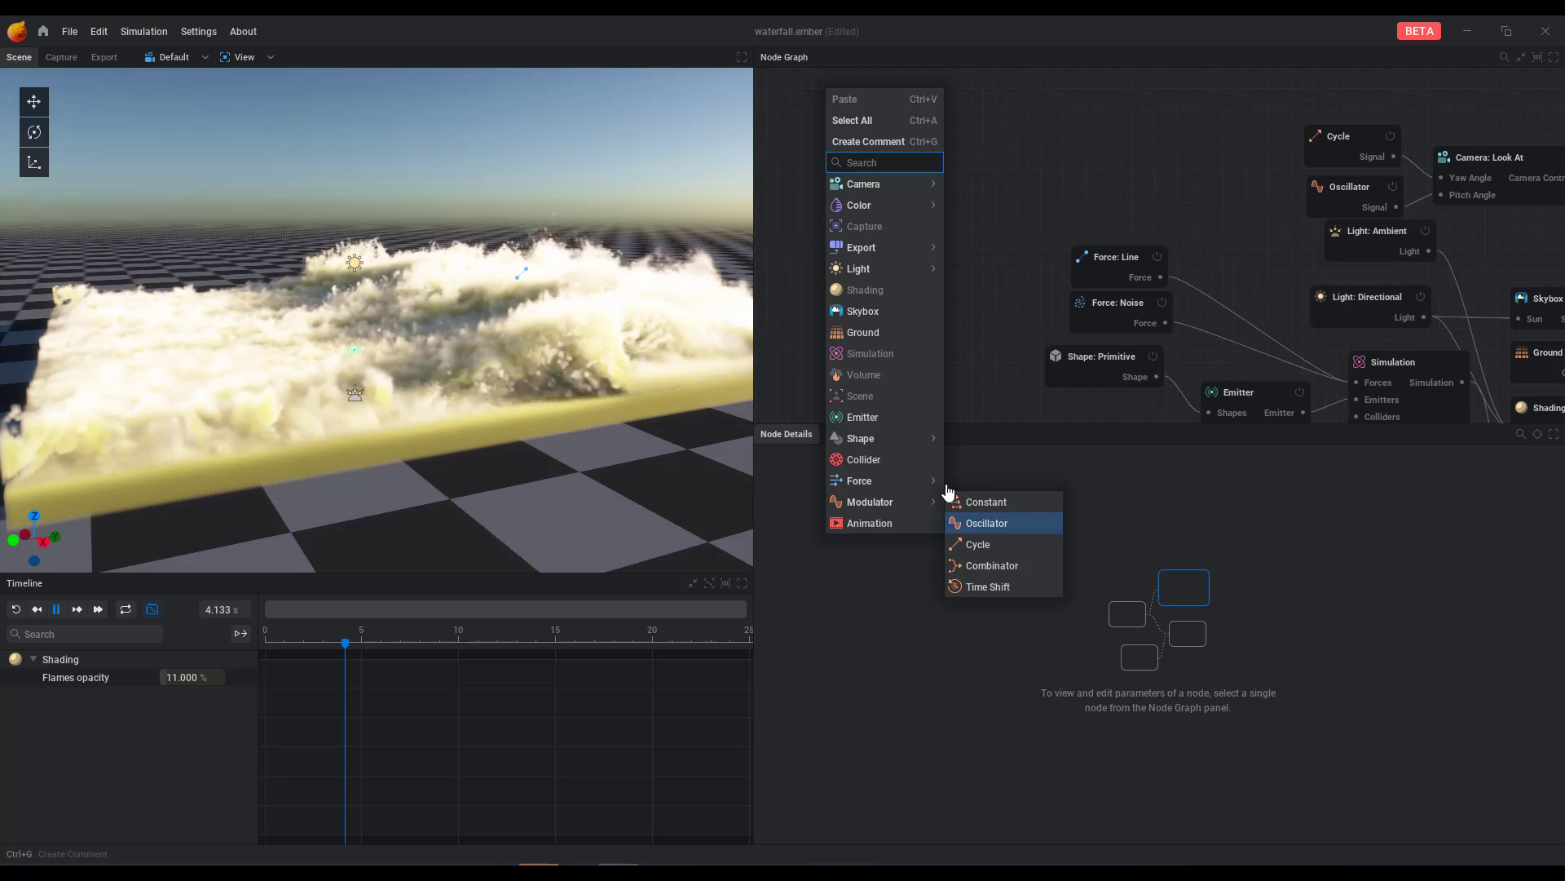
mouse_move(920, 480)
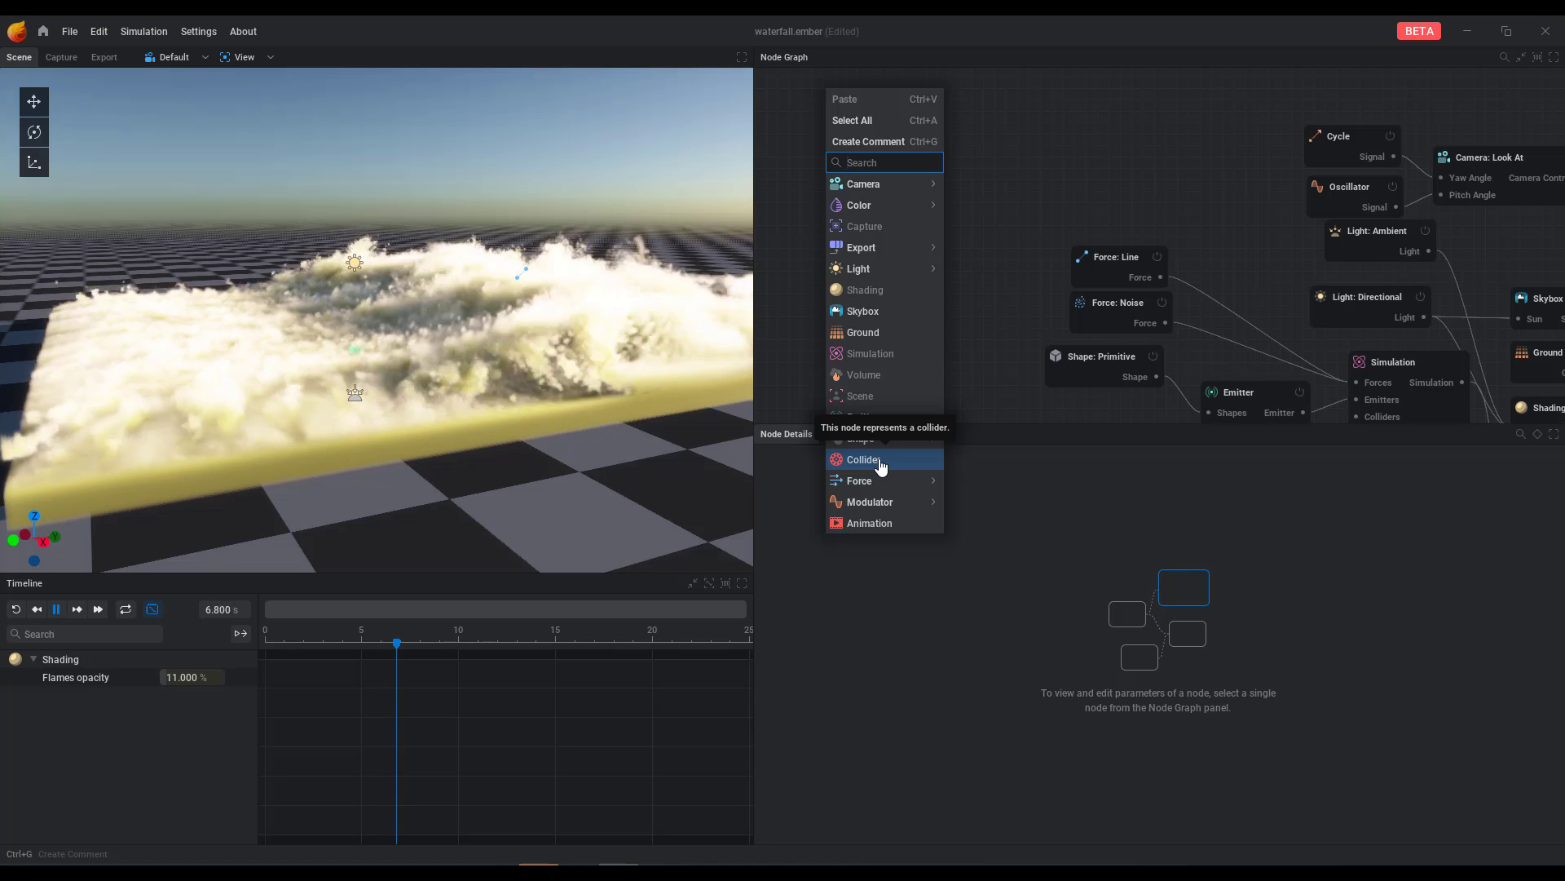
mouse_move(892, 511)
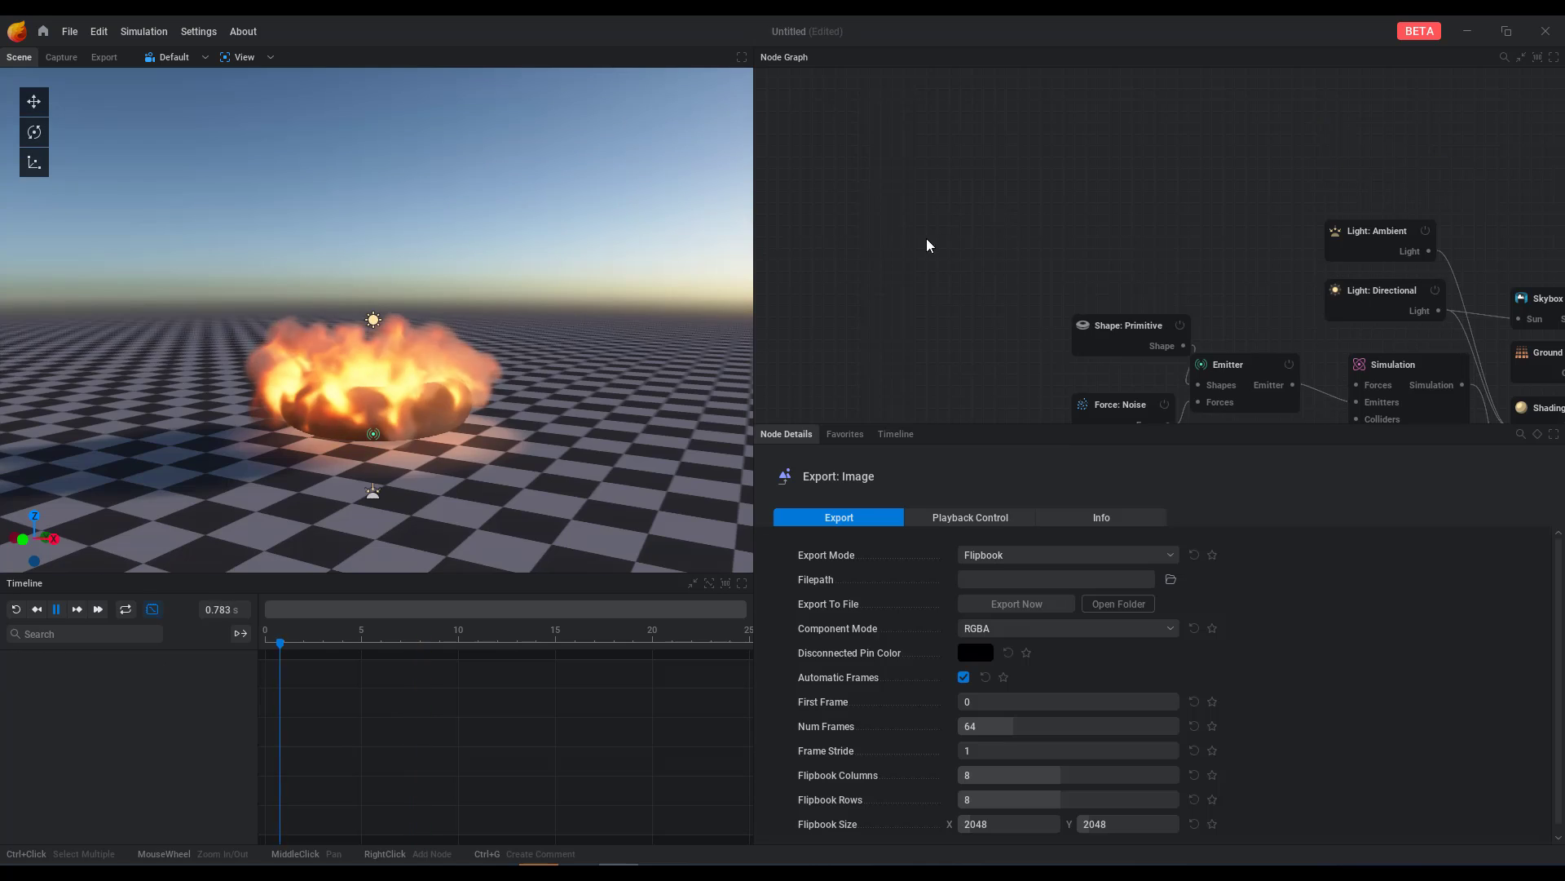
Step: Add a Collider node, place it below Force: Noise, and connect it to the Simulation's Colliders input
middle_click_drag(926, 238, 853, 194)
right_click(871, 145)
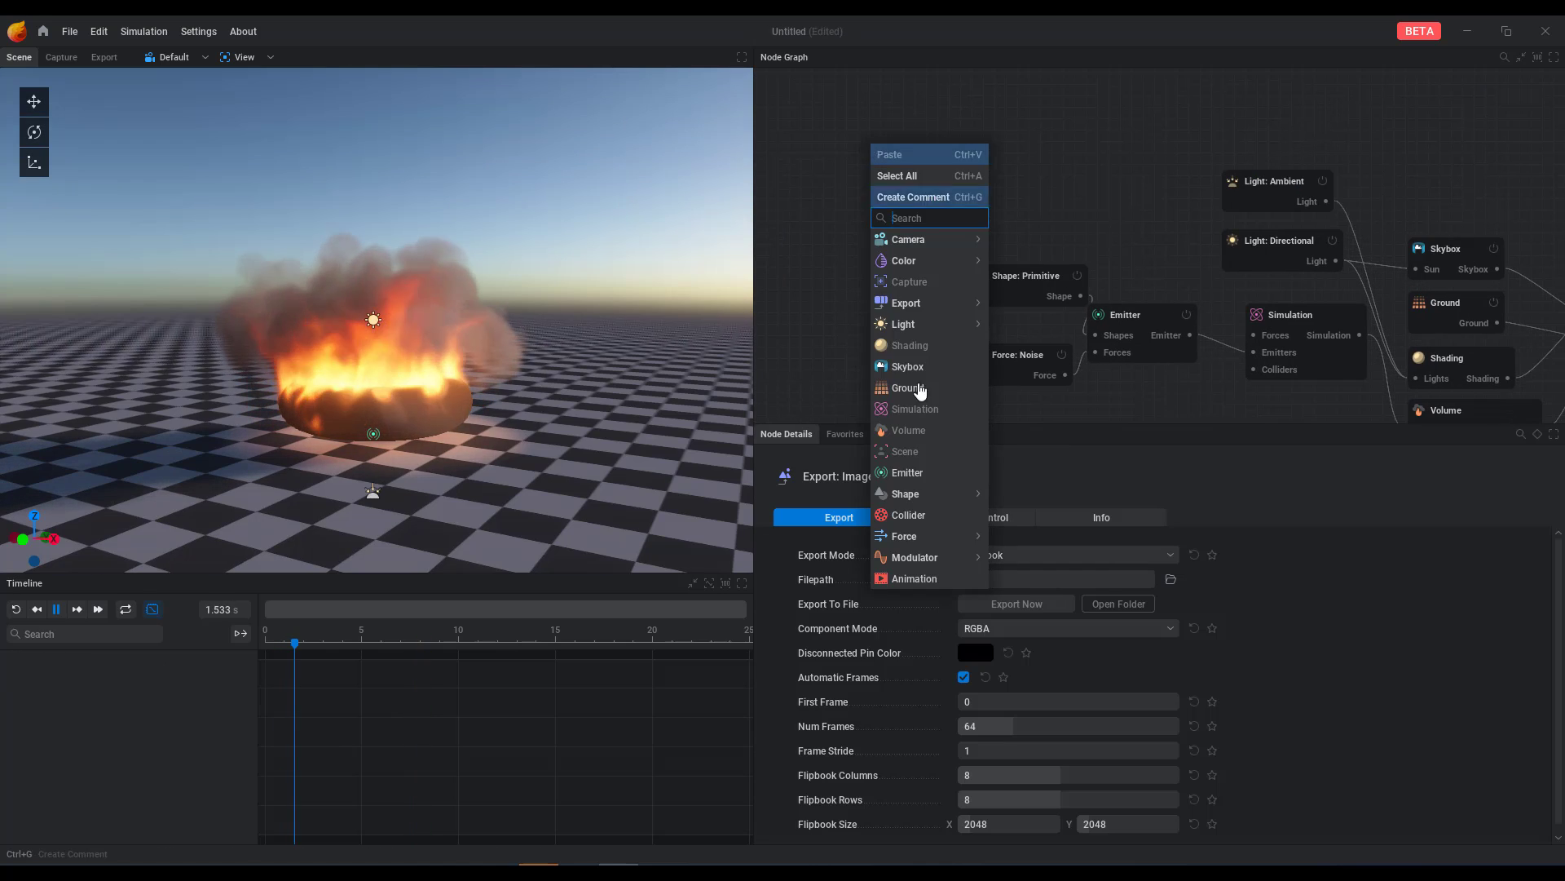
left_click(934, 525)
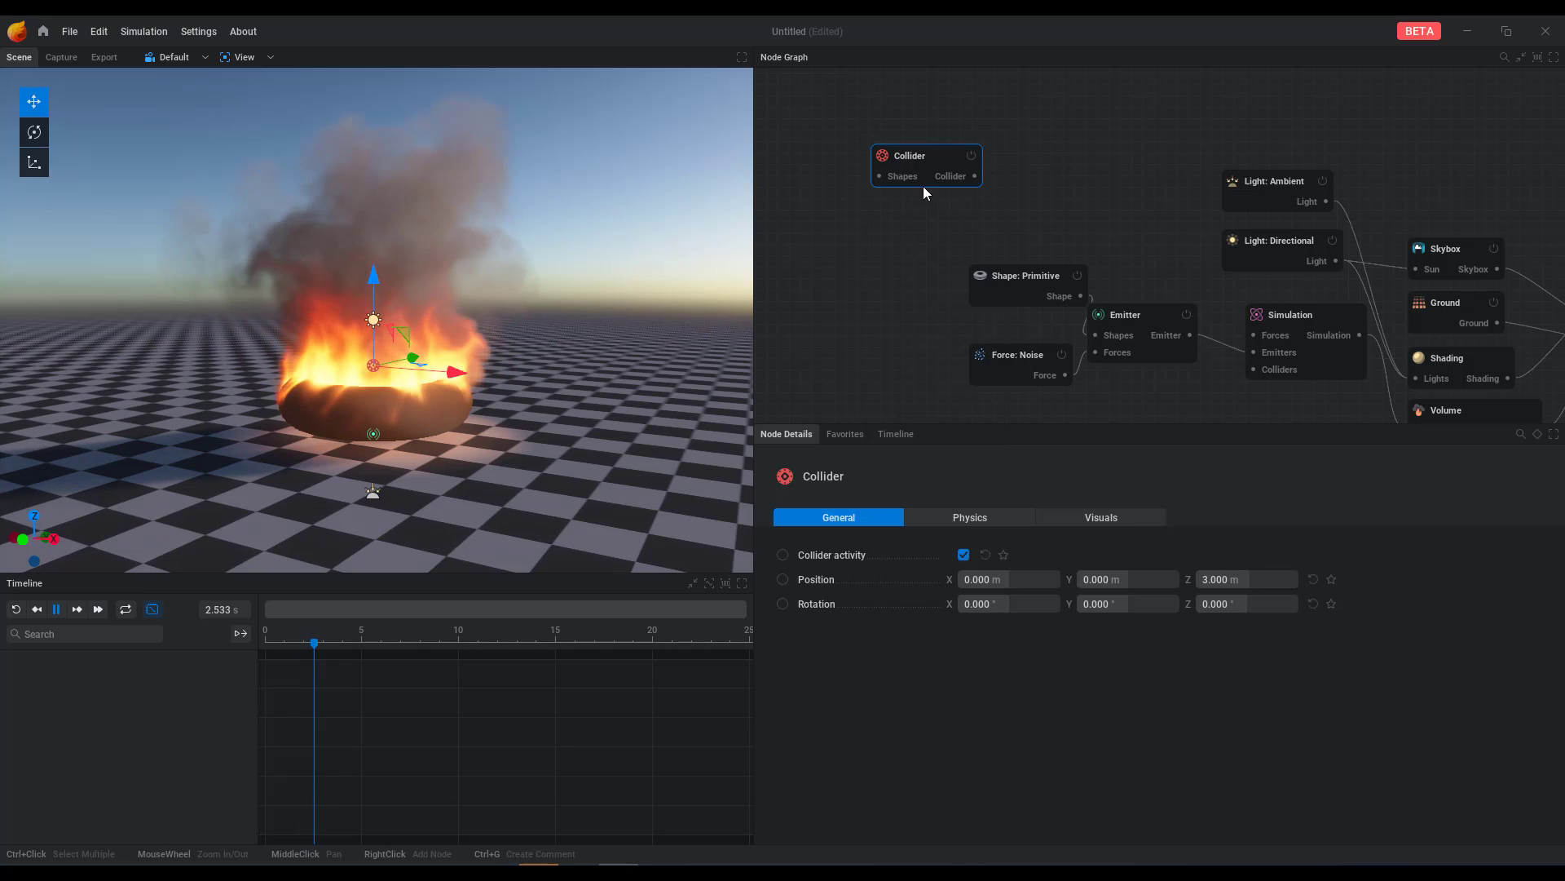
left_click_drag(928, 173, 1003, 195)
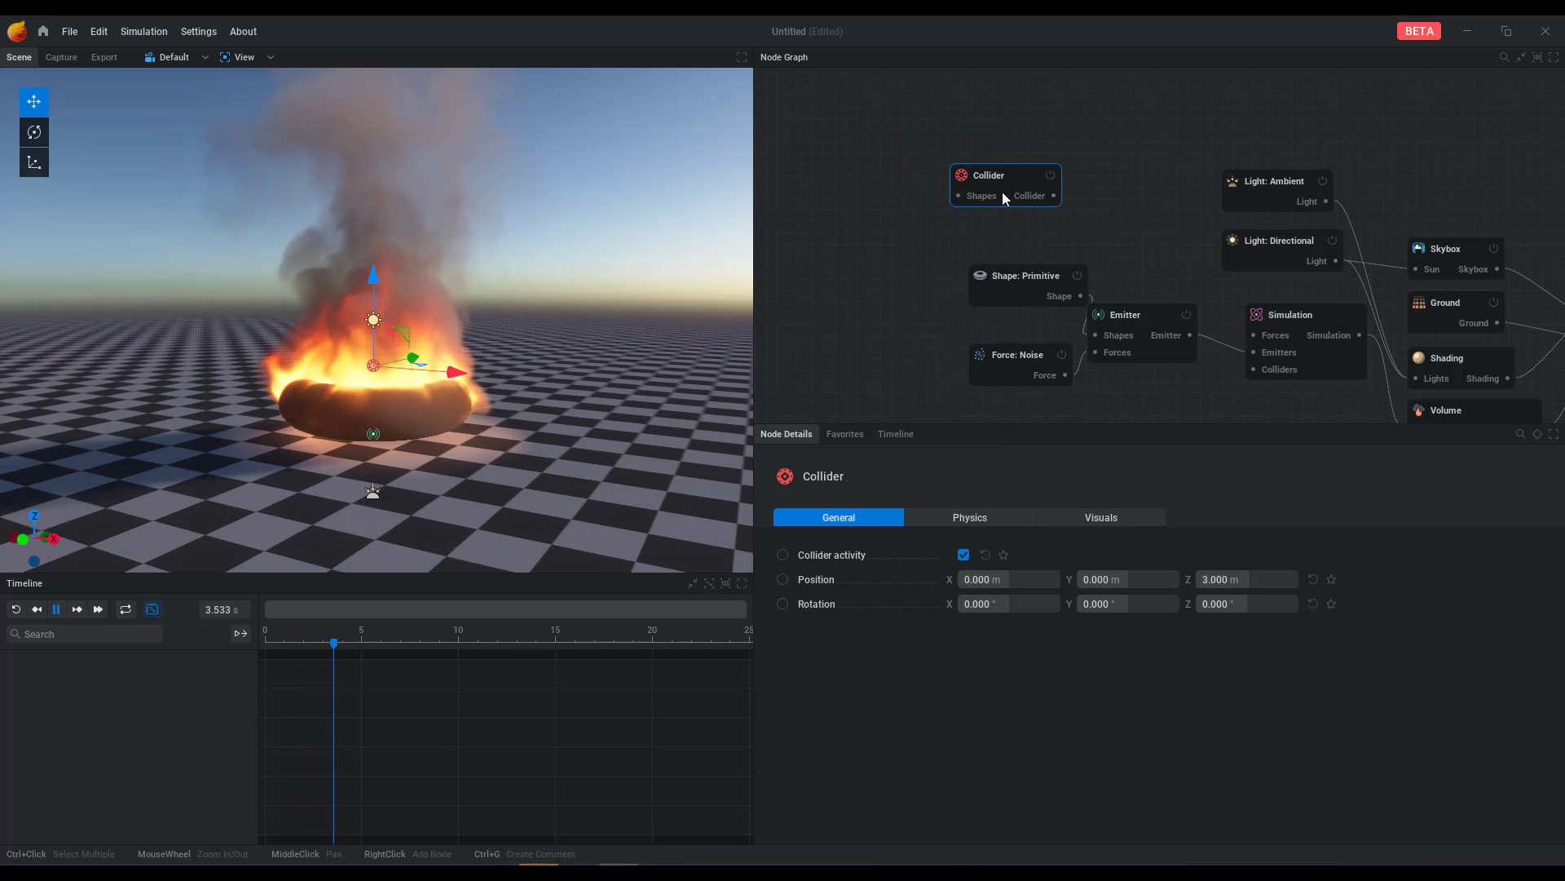
middle_click_drag(1131, 382, 1083, 296)
left_click_drag(971, 130, 1215, 284)
middle_click_drag(1215, 284, 1375, 278)
Step: Add a Shape: Primitive node to the graph and set its type to Box
right_click(837, 263)
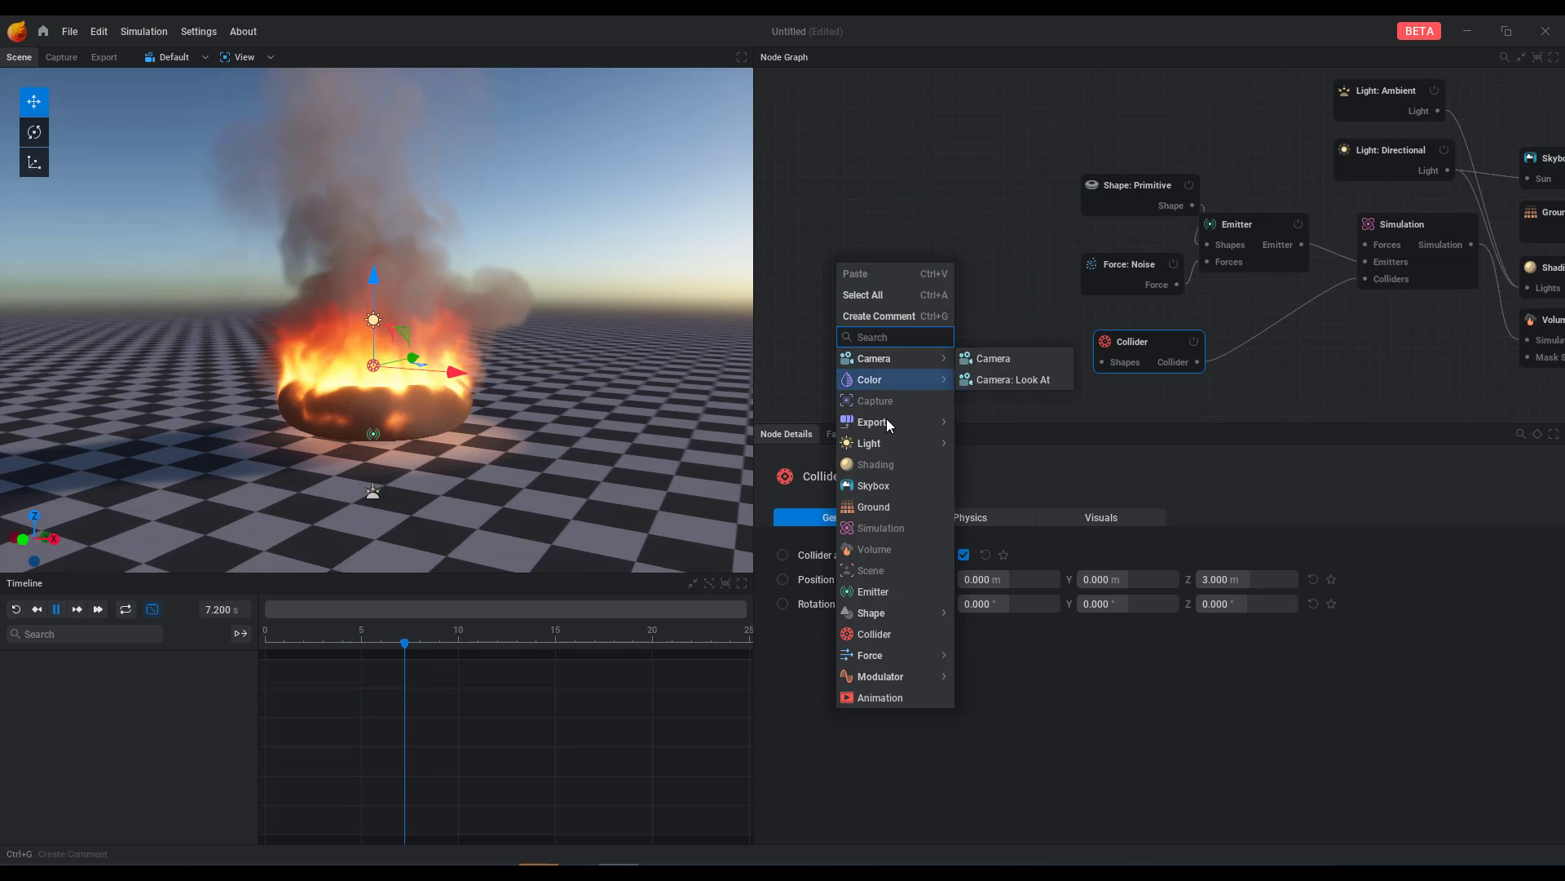
mouse_move(896, 612)
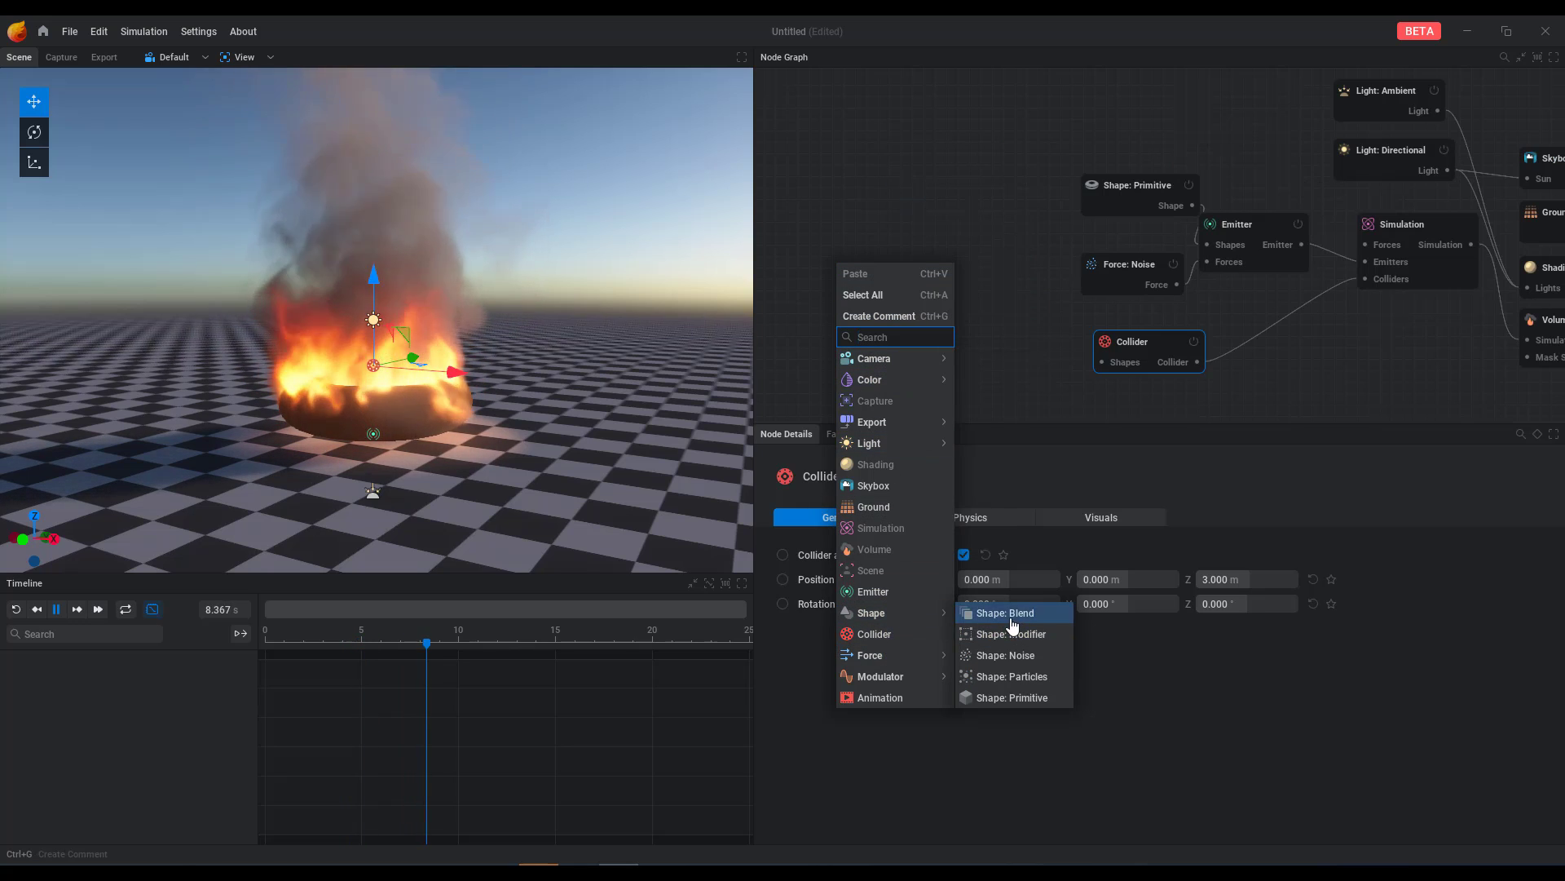
left_click(1014, 698)
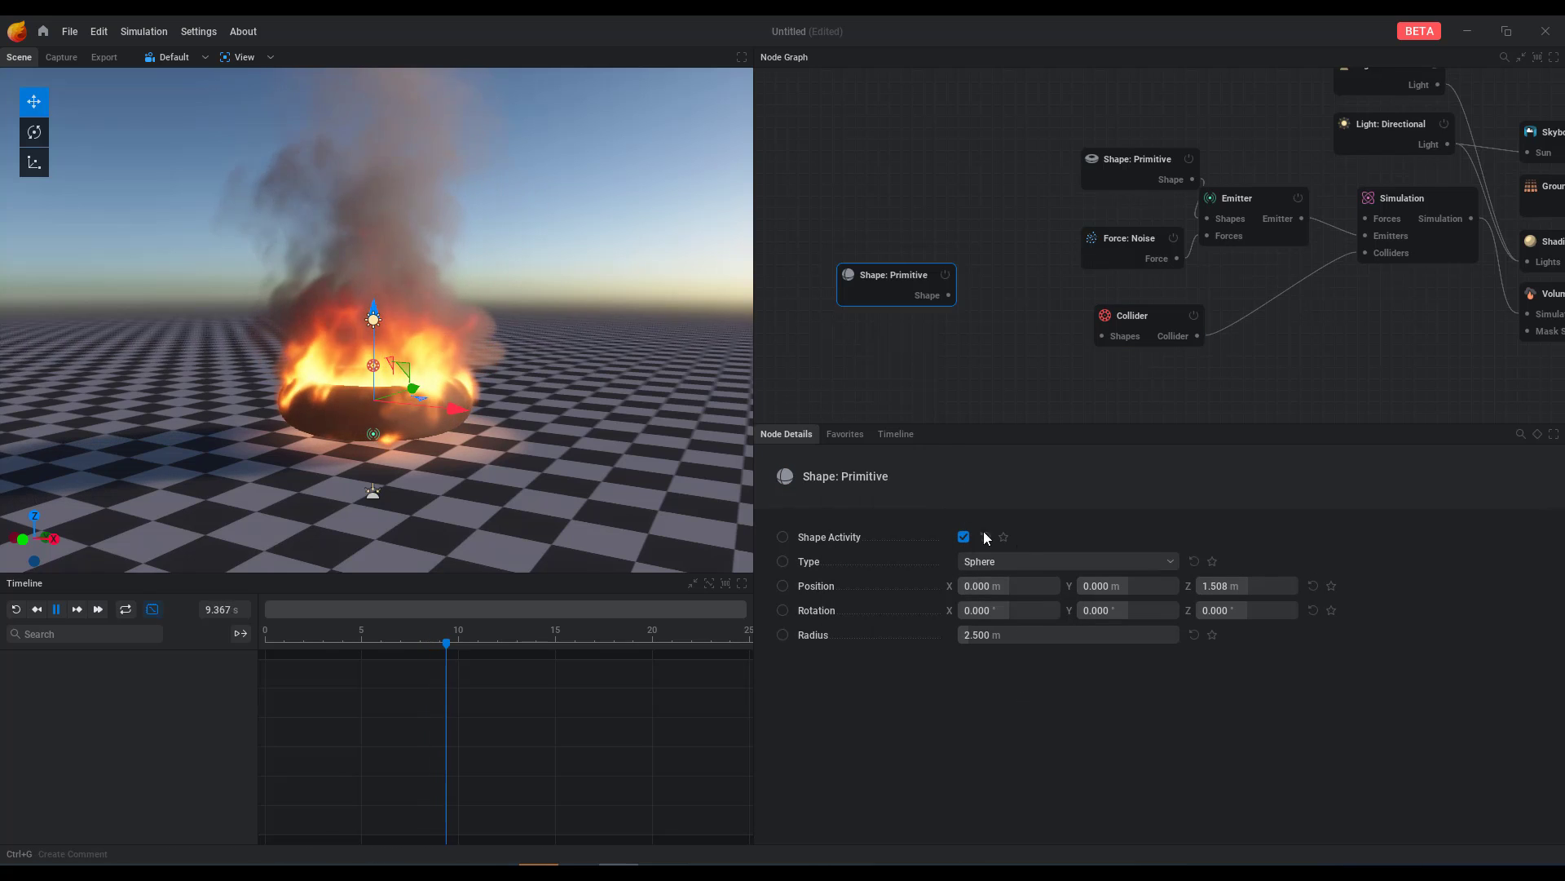
left_click(1000, 561)
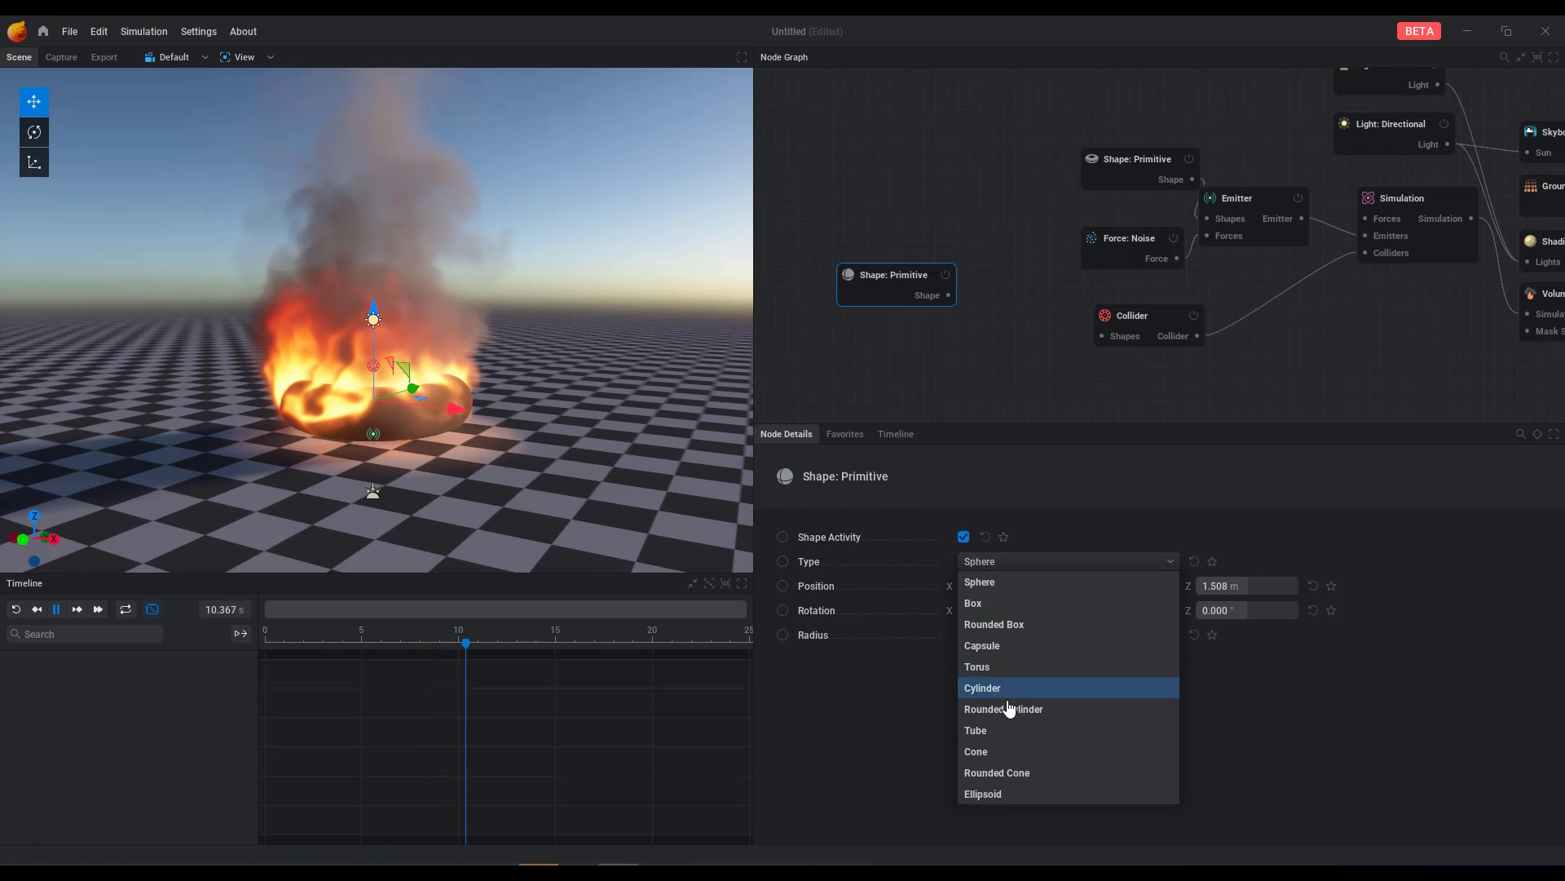
left_click(999, 605)
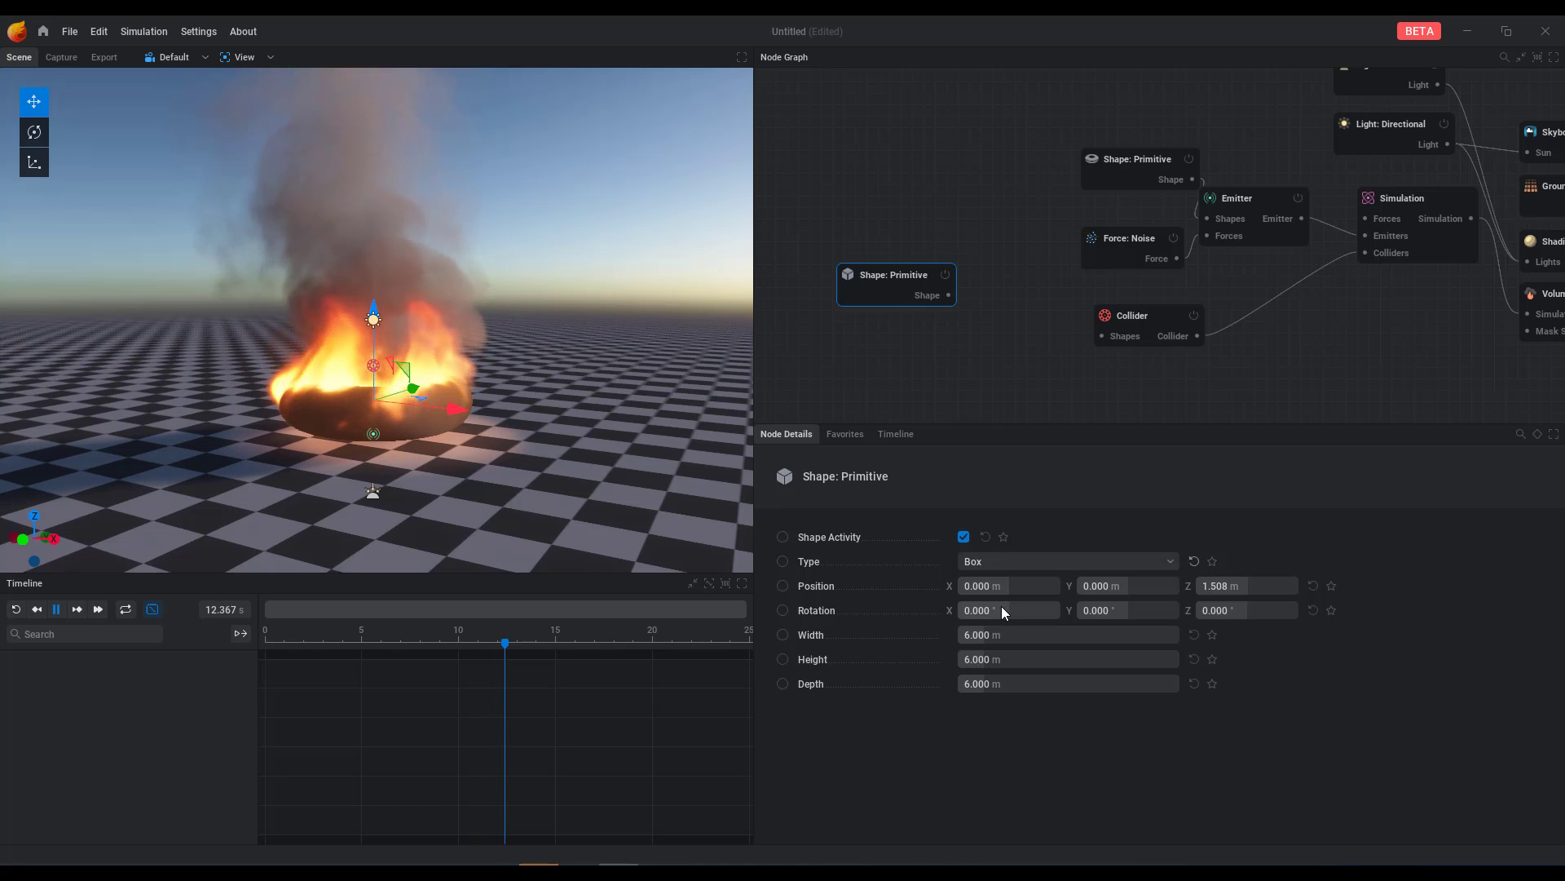
Step: Reset the simulation, raise the box to a Z position of about 3.96 m, and connect it to the Collider's Shapes input
left_click(15, 611)
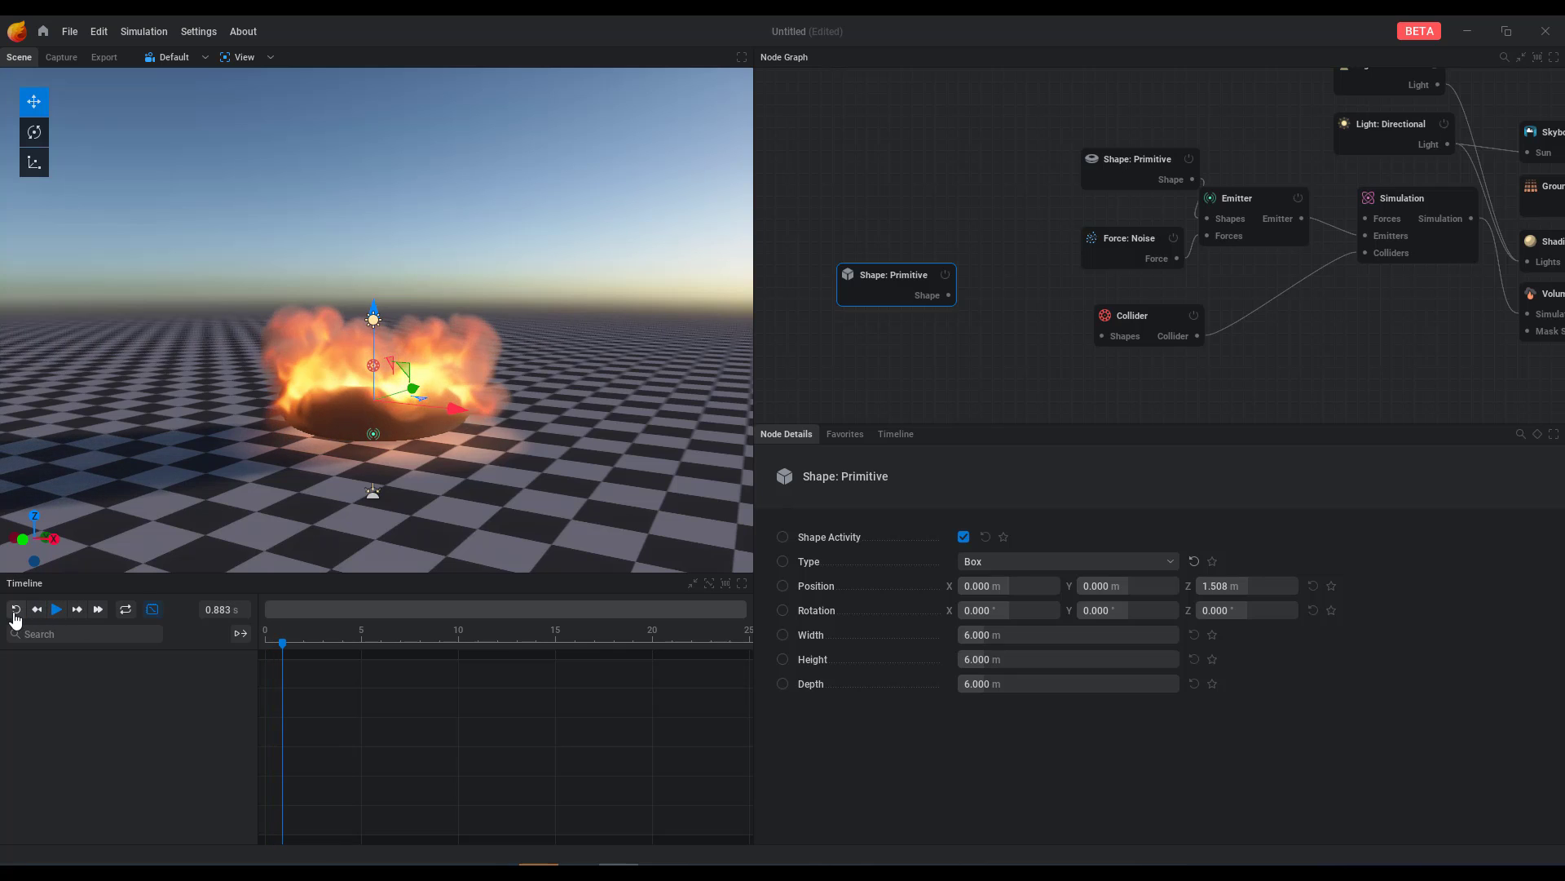
left_click(16, 611)
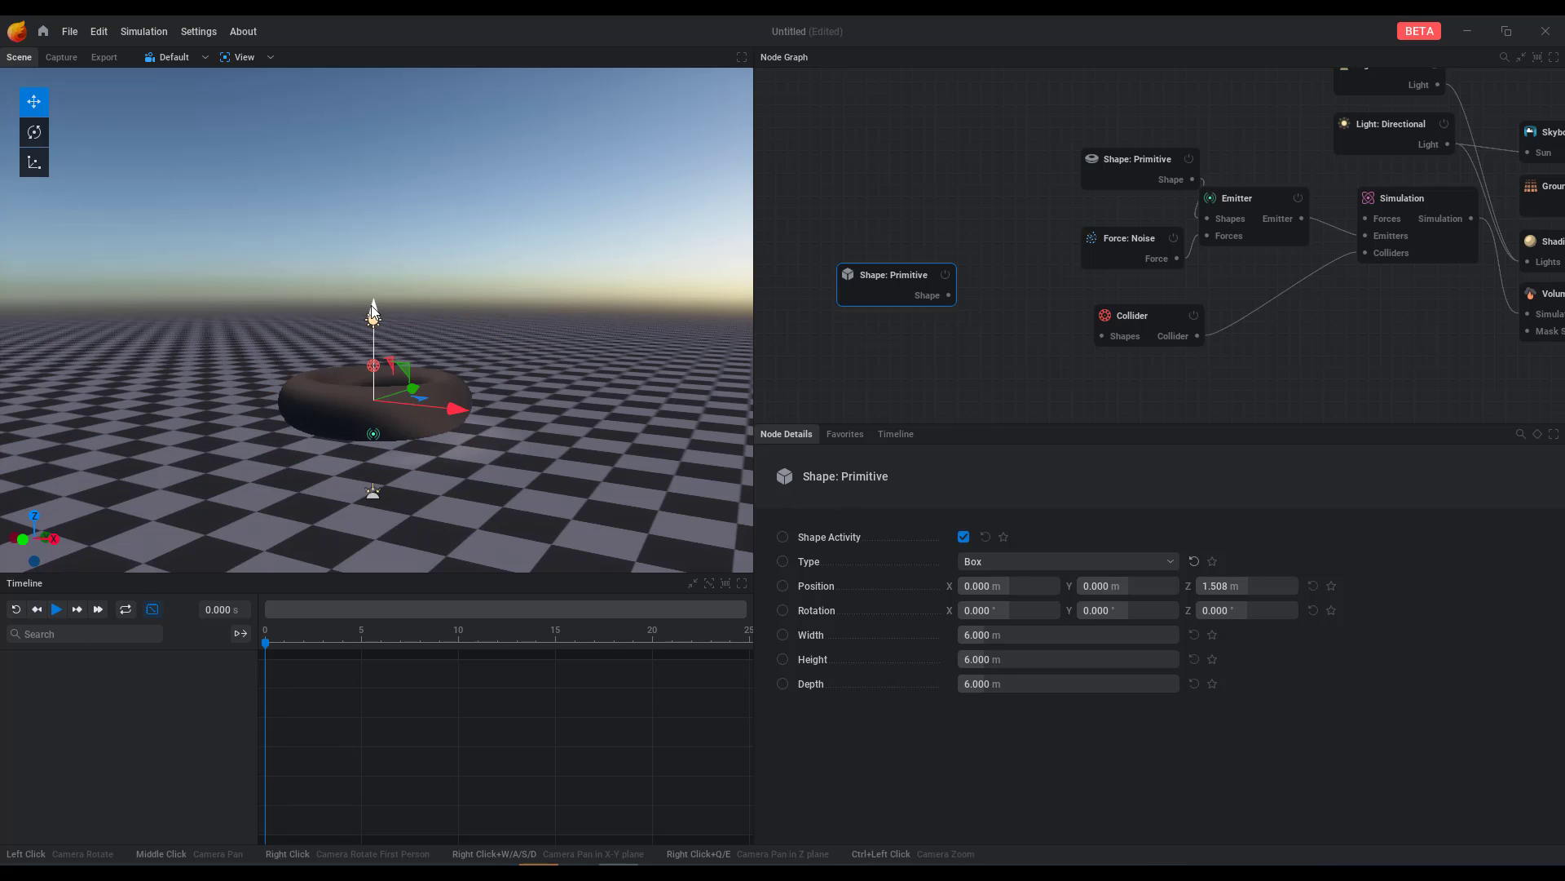
left_click_drag(372, 311, 379, 248)
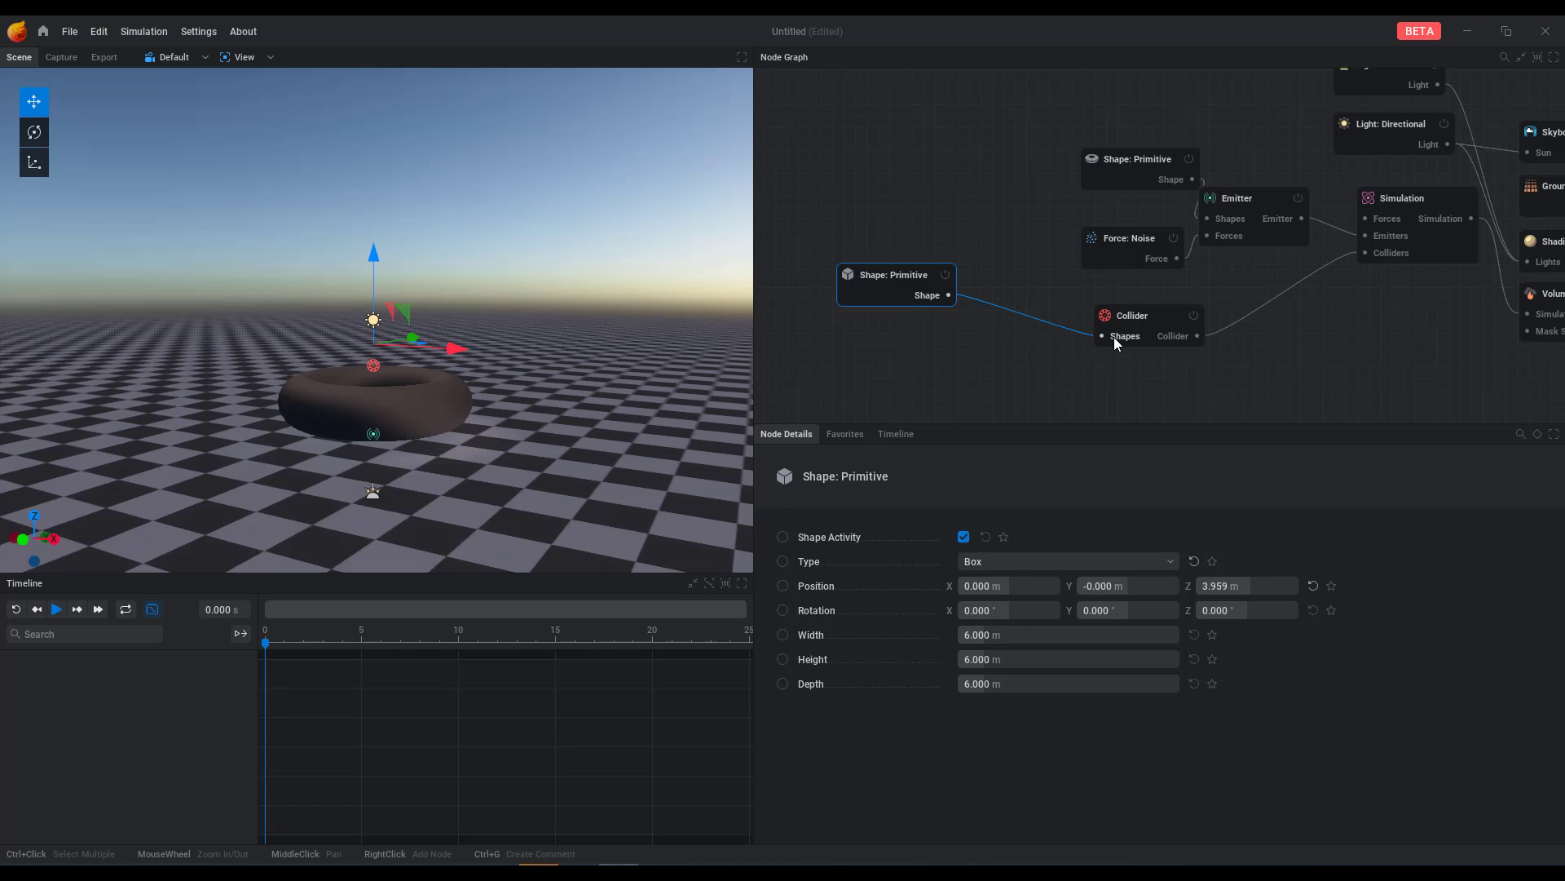
left_click_drag(1115, 343, 1112, 339)
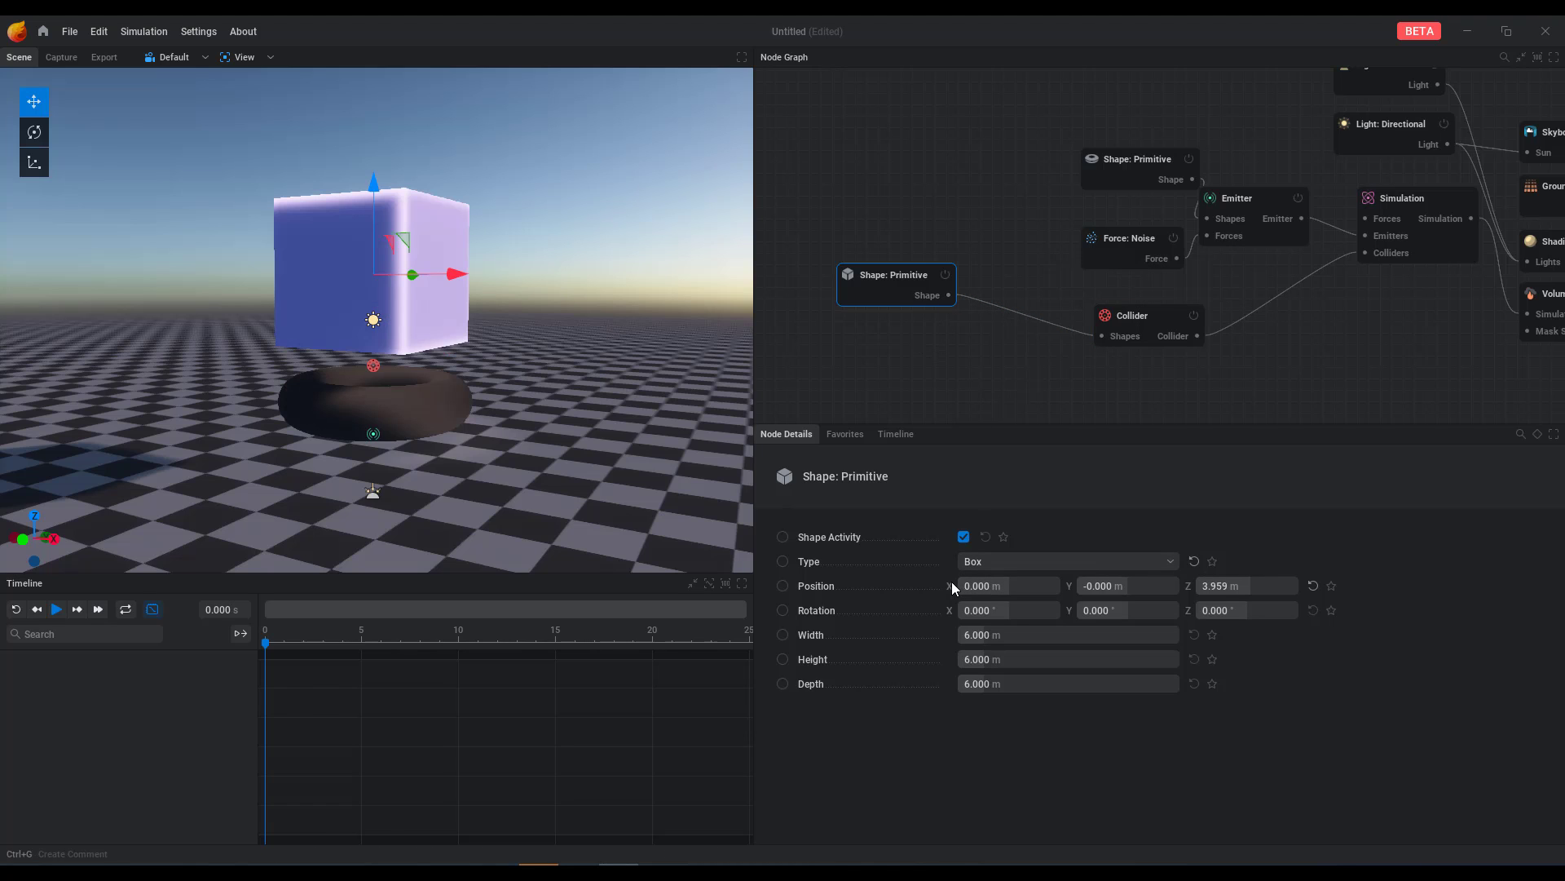
Step: Scale the box collider into a flat slab about 11.57 m wide, 1.3 m high and 11.55 m deep
left_click(35, 162)
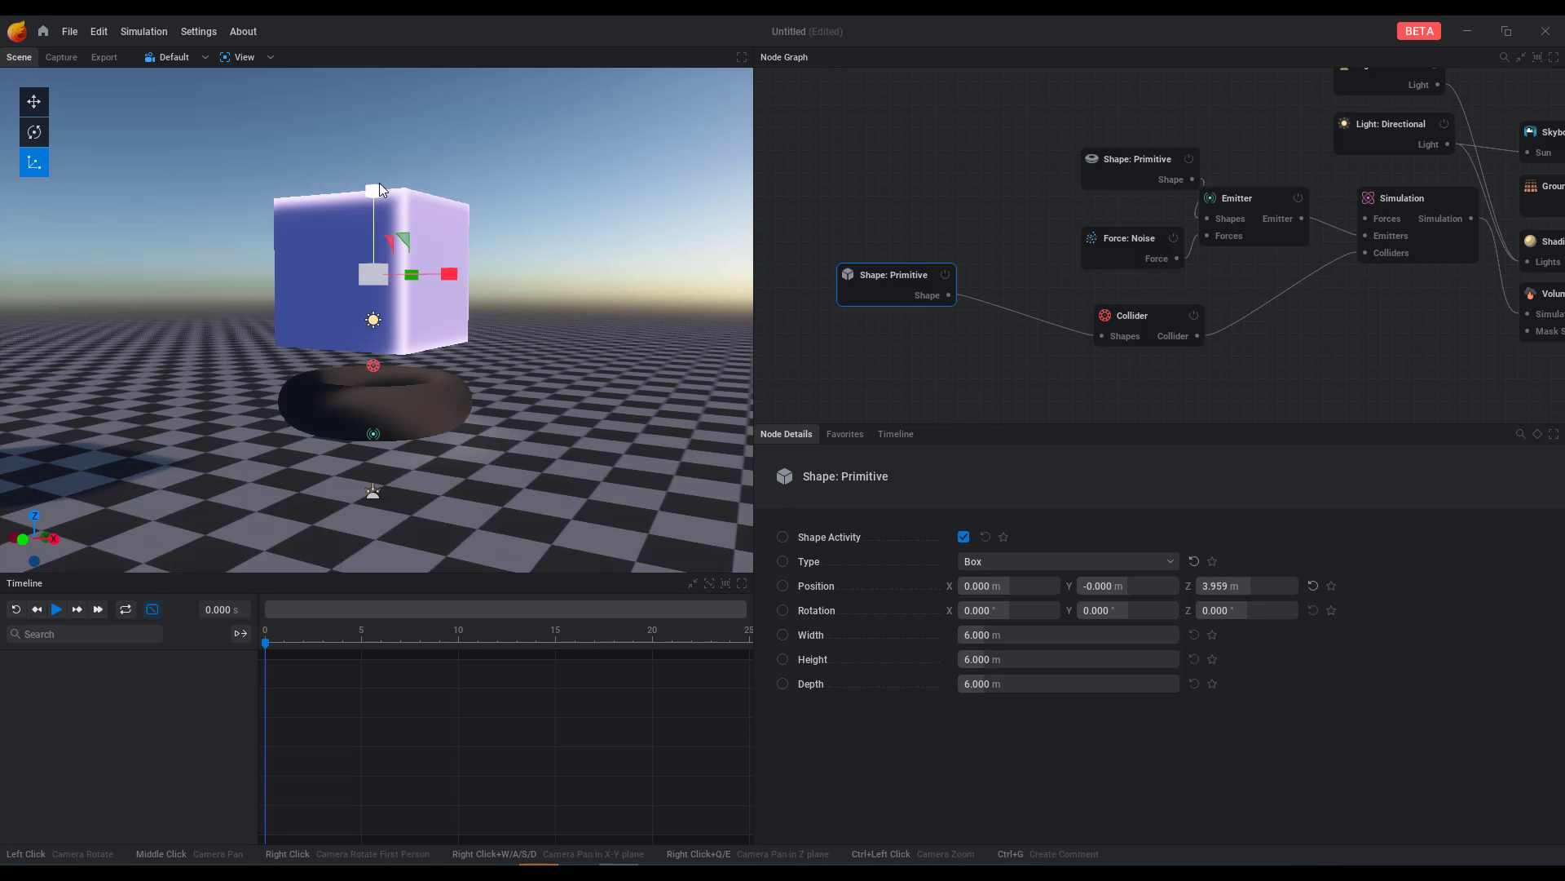
left_click_drag(380, 189, 512, 271)
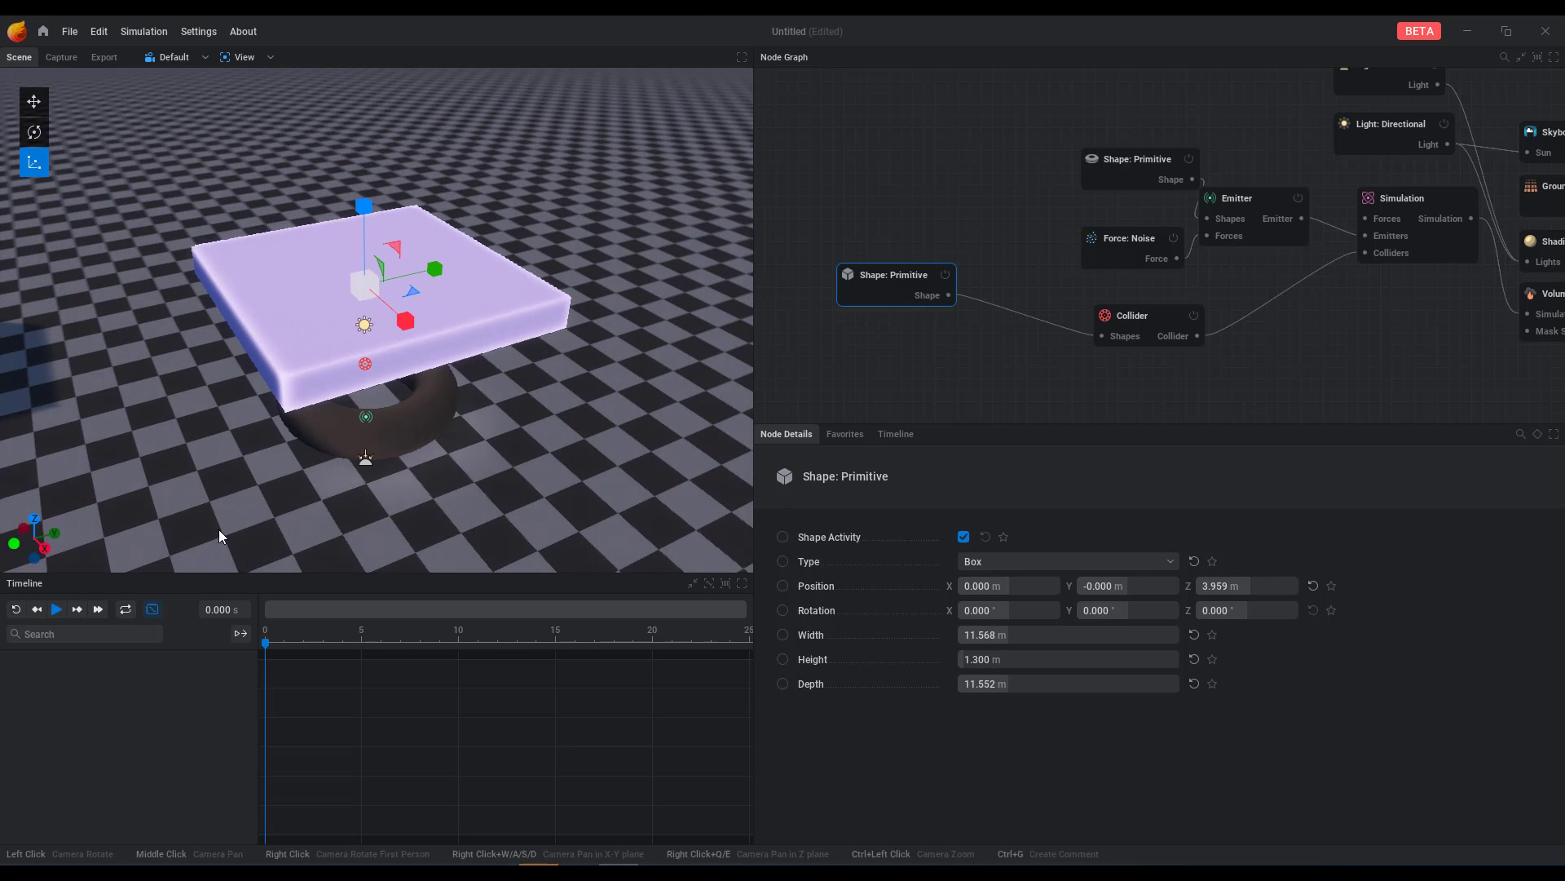
left_click_drag(219, 530, 285, 483)
Step: Play the fire against the slab collider, activate the Move gizmo, and restart the simulation
left_click(57, 611)
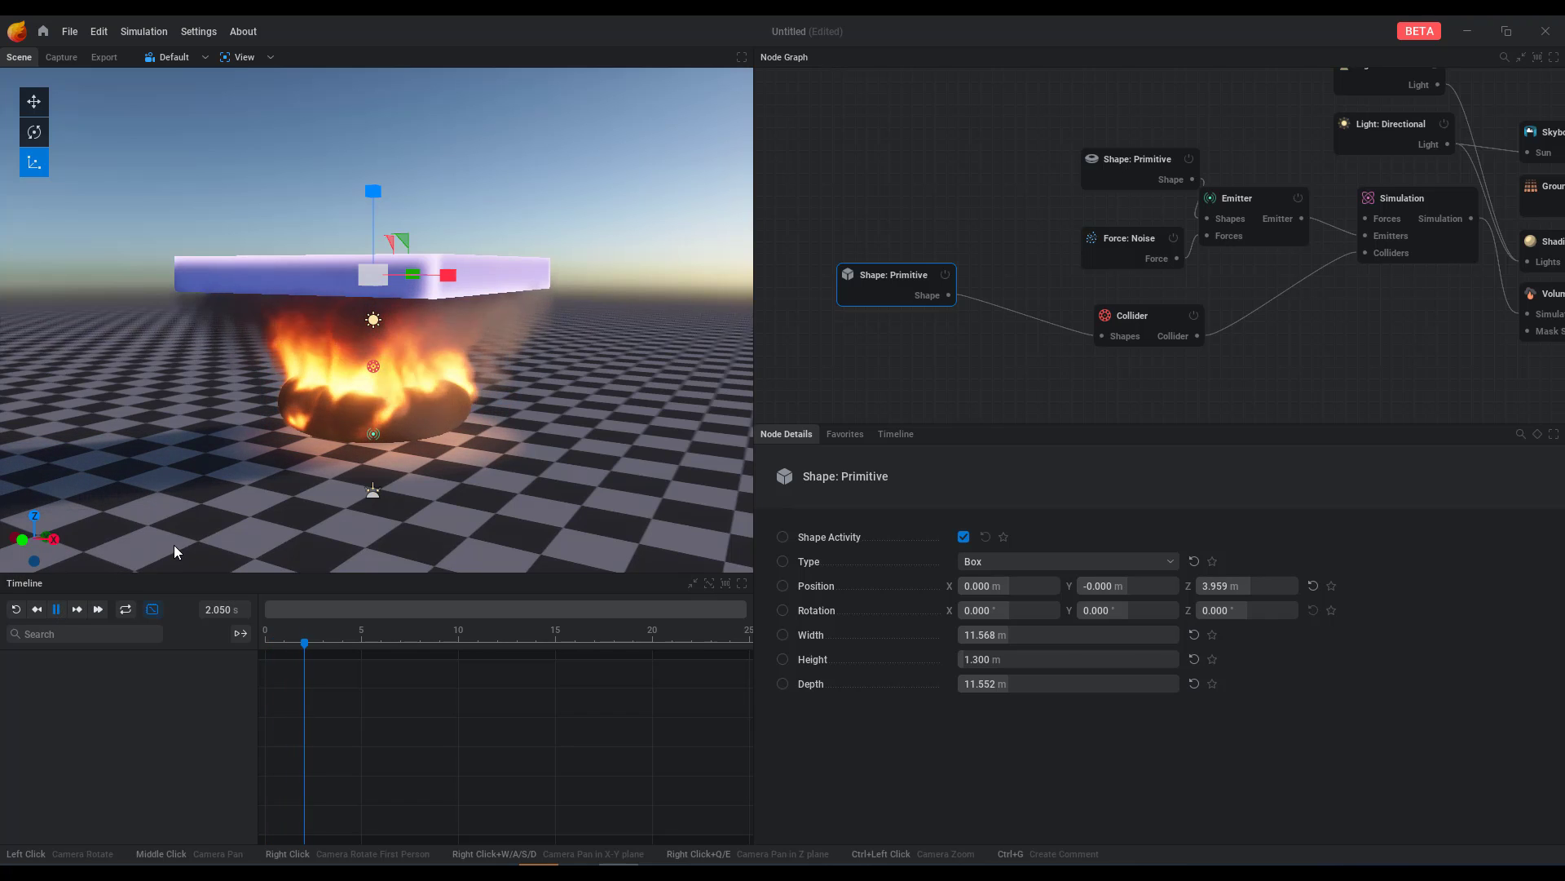
left_click(33, 101)
left_click(16, 609)
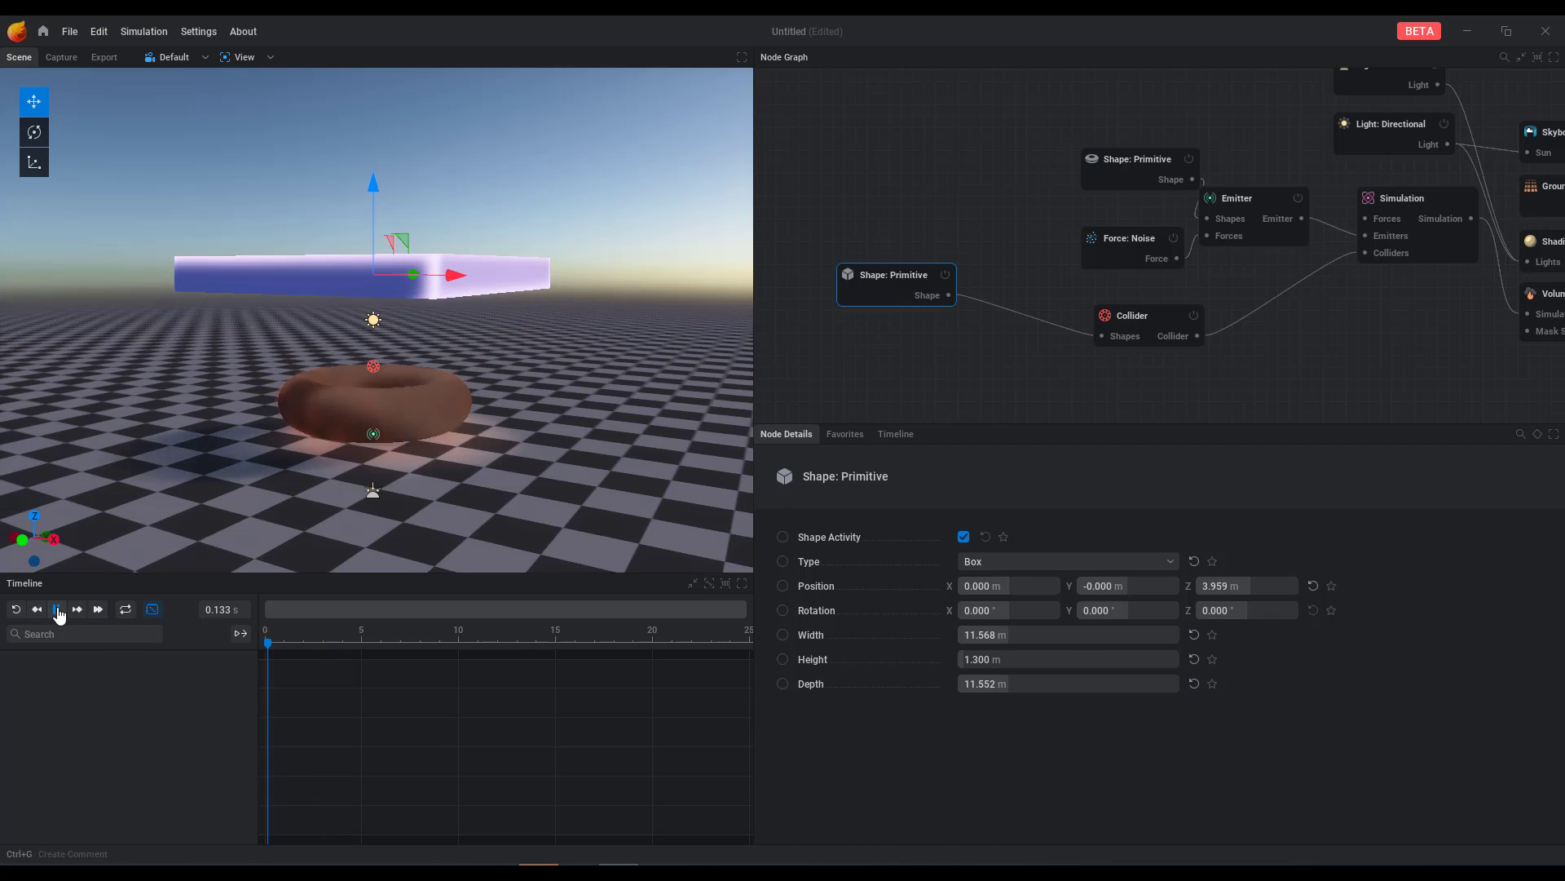
Step: Keyframe the box collider's position with Z about 4.168 m at 0 s and 0.501 m at about 2.1 s
left_click(15, 609)
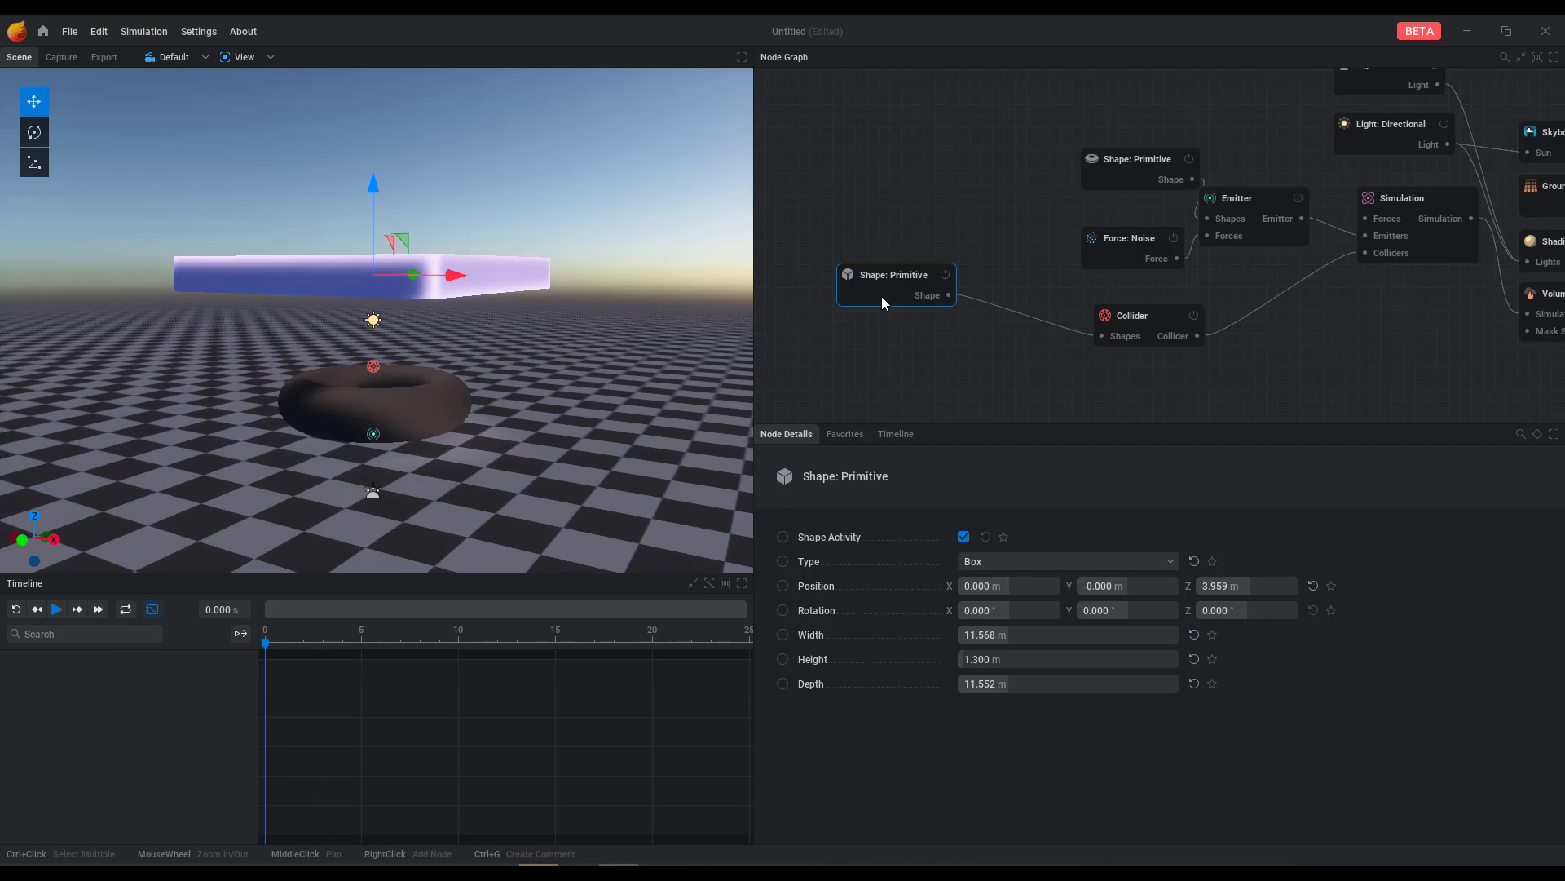
left_click(783, 587)
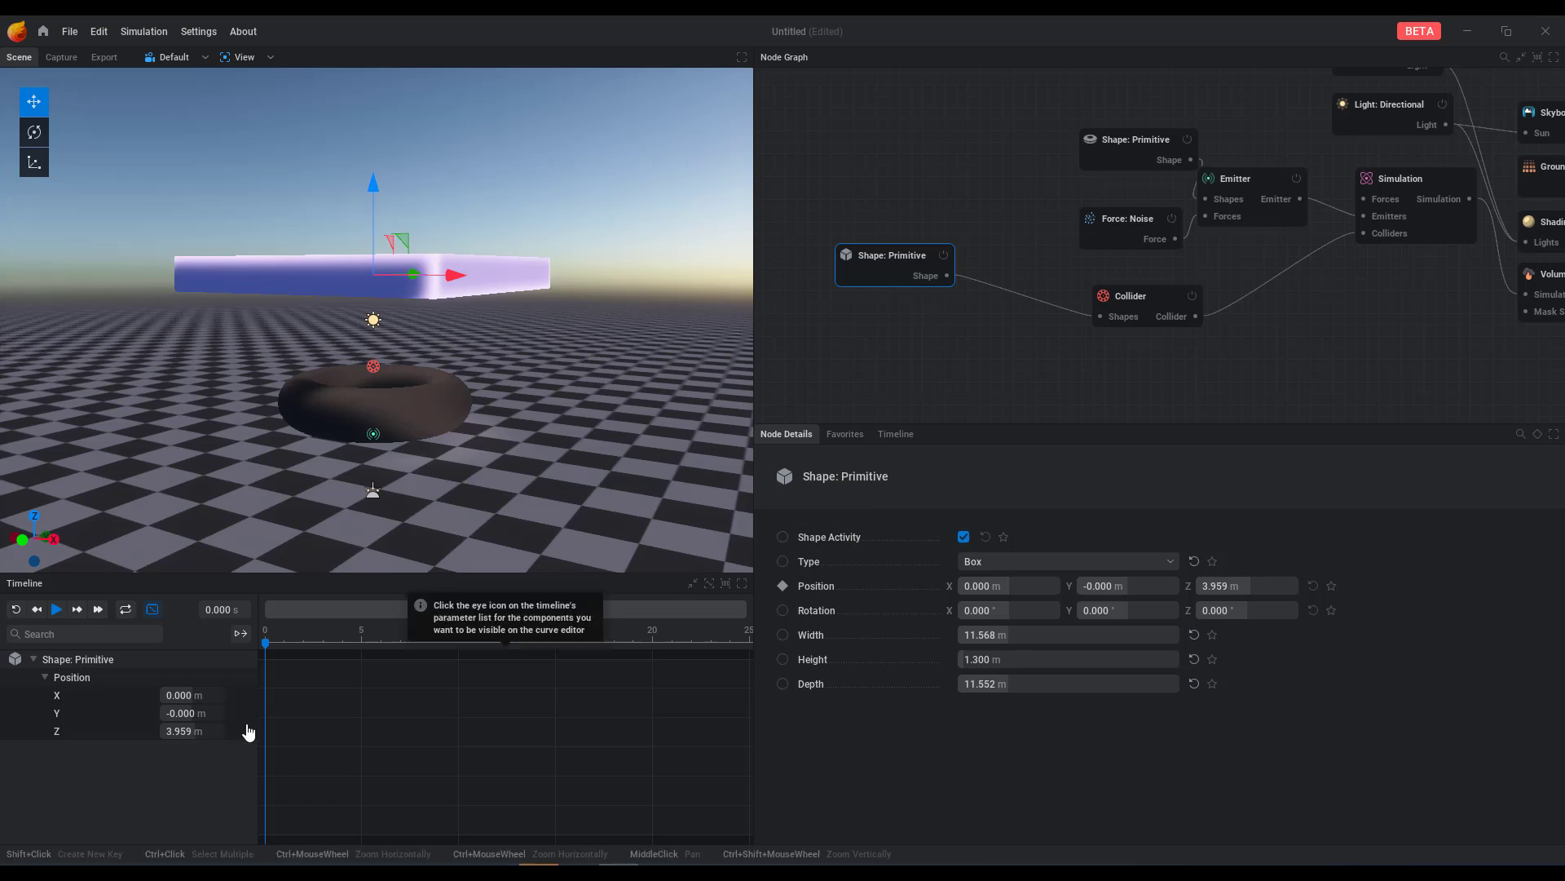
left_click_drag(374, 185, 374, 181)
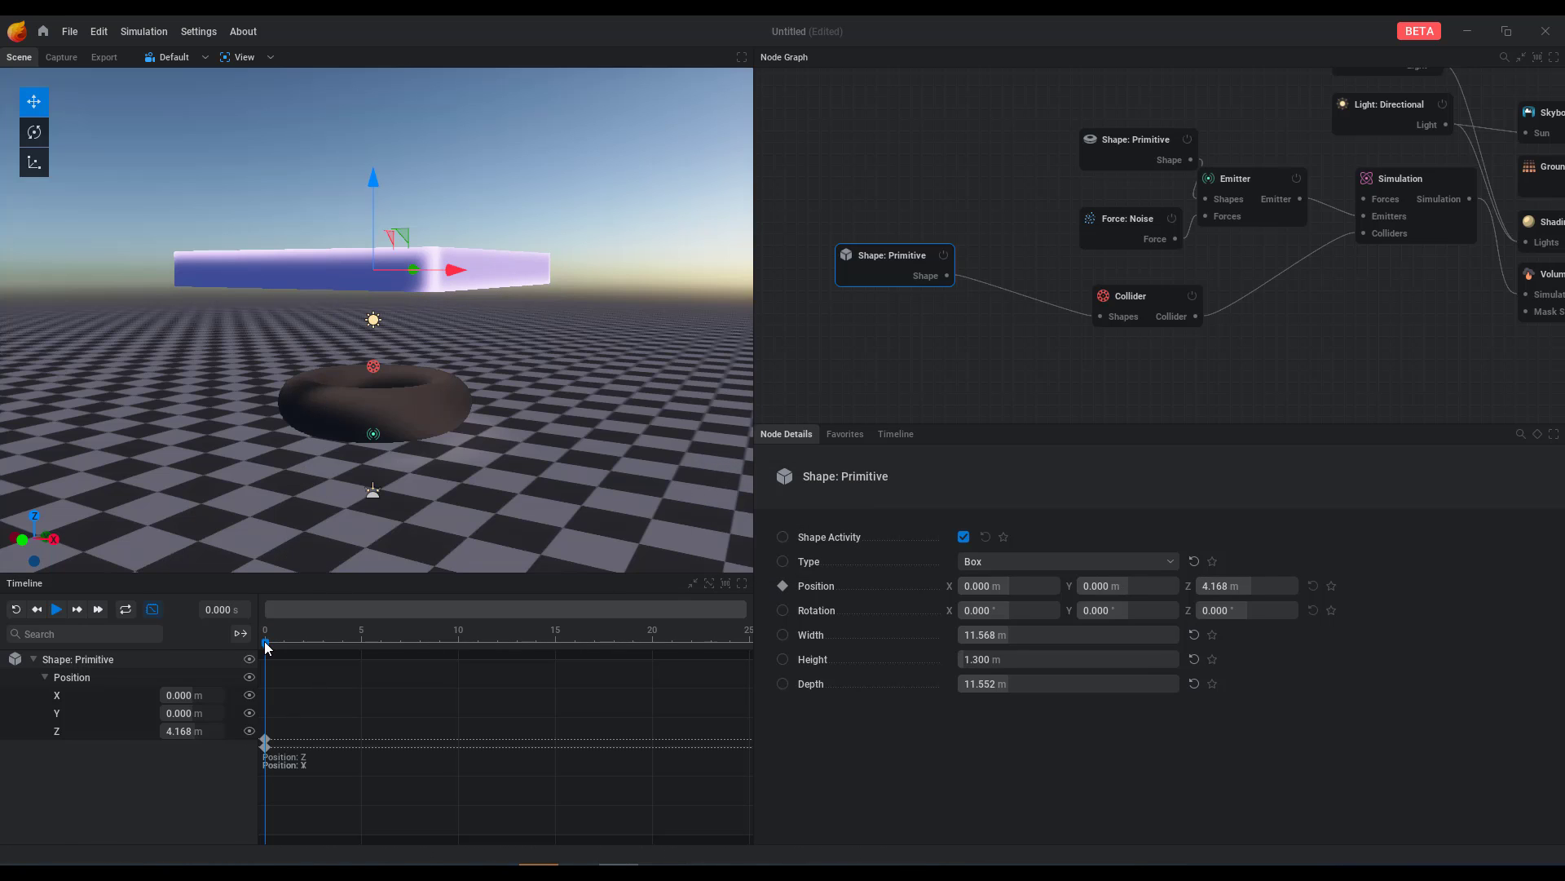
left_click_drag(361, 648, 305, 639)
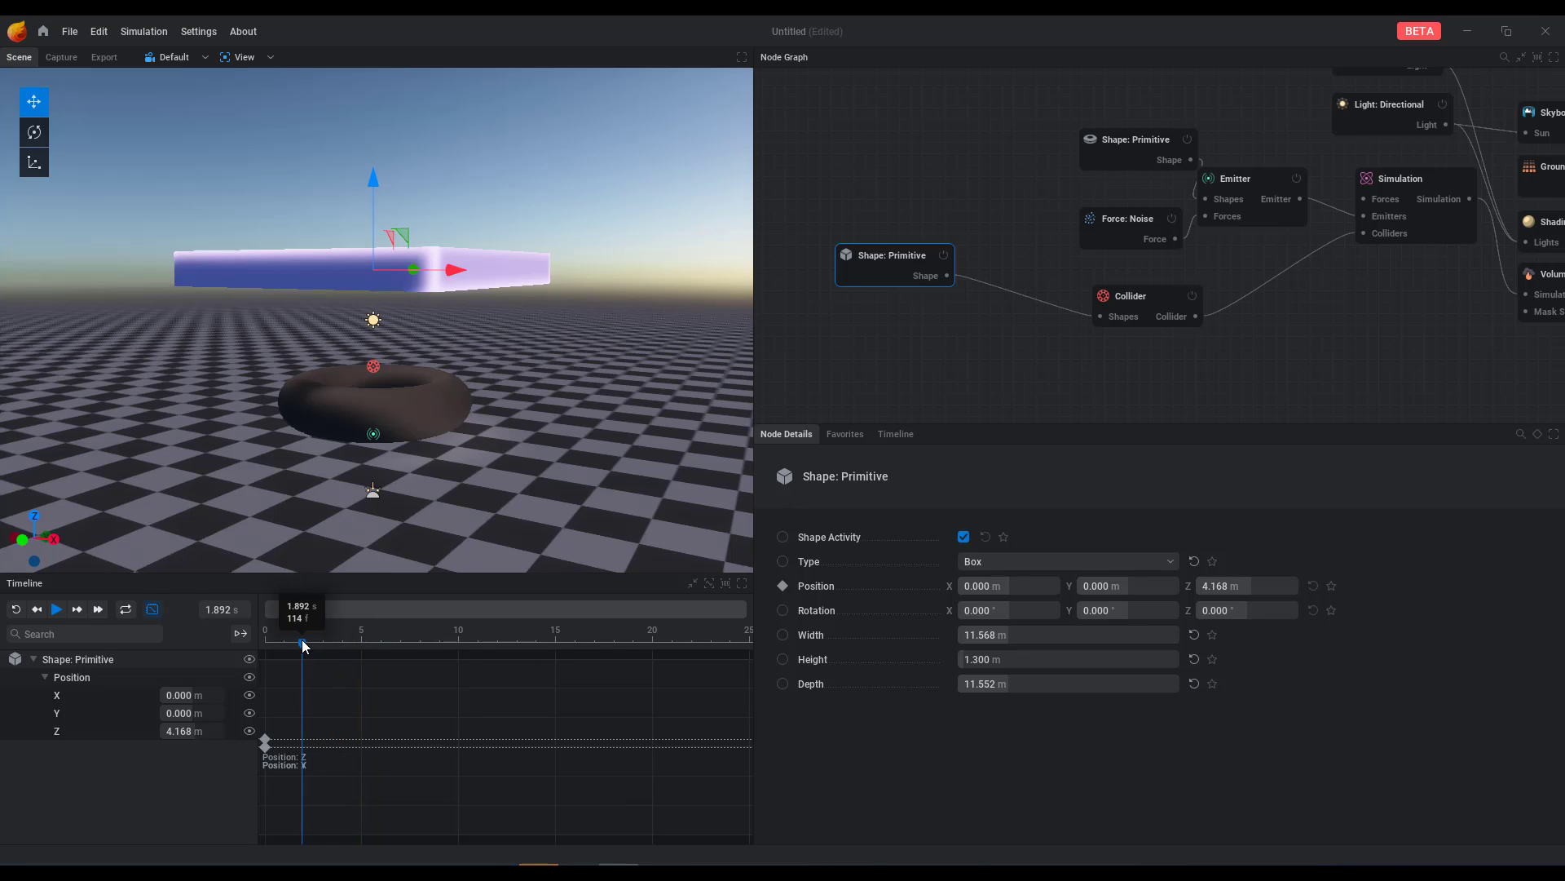
key("k")
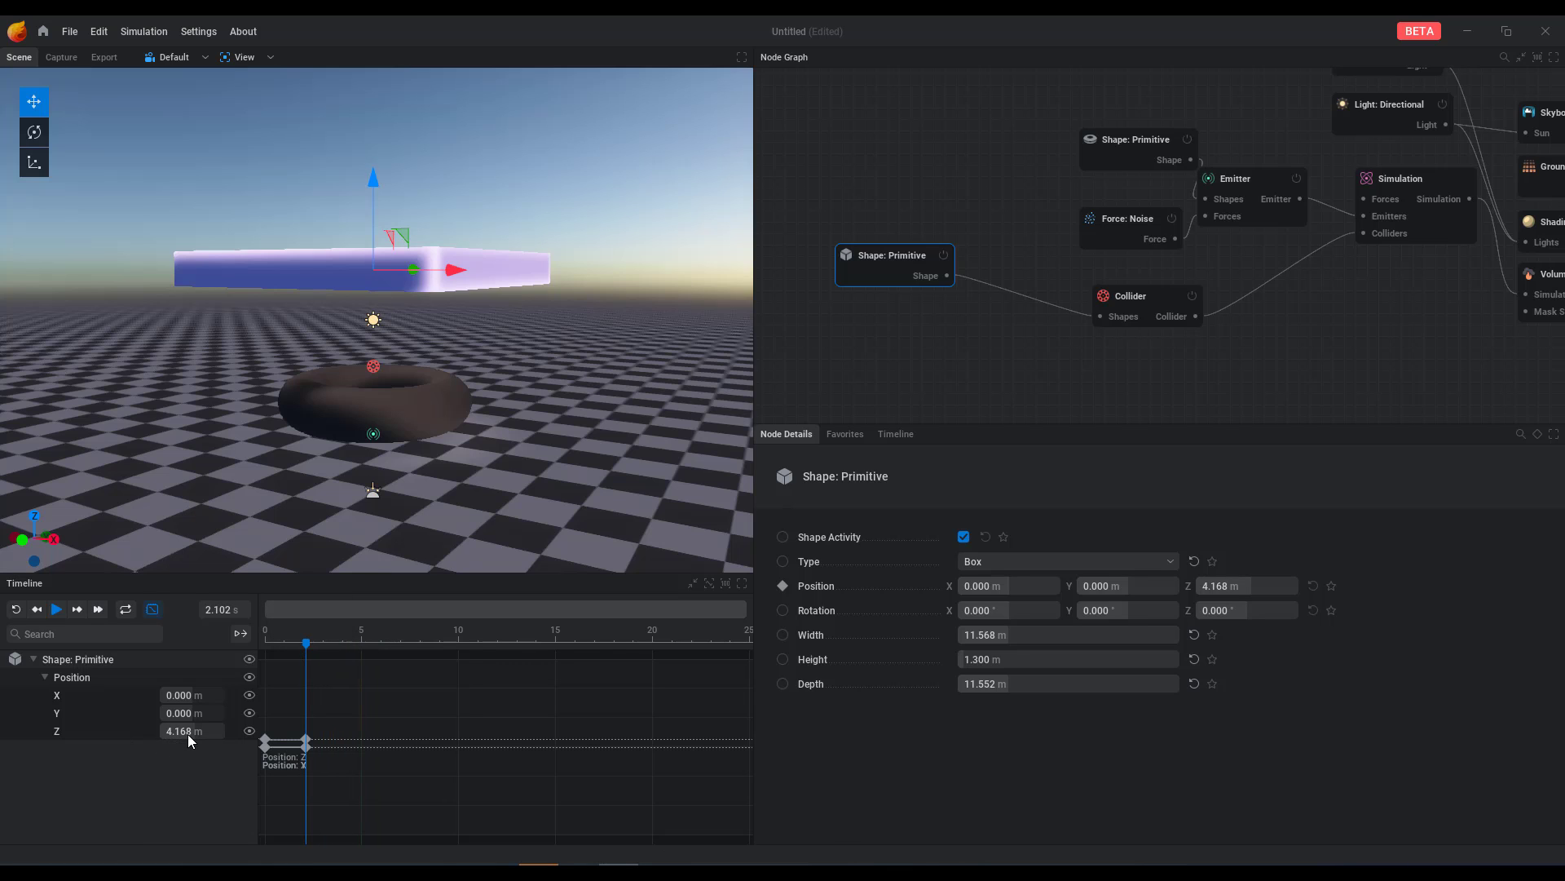
left_click_drag(188, 733, 132, 734)
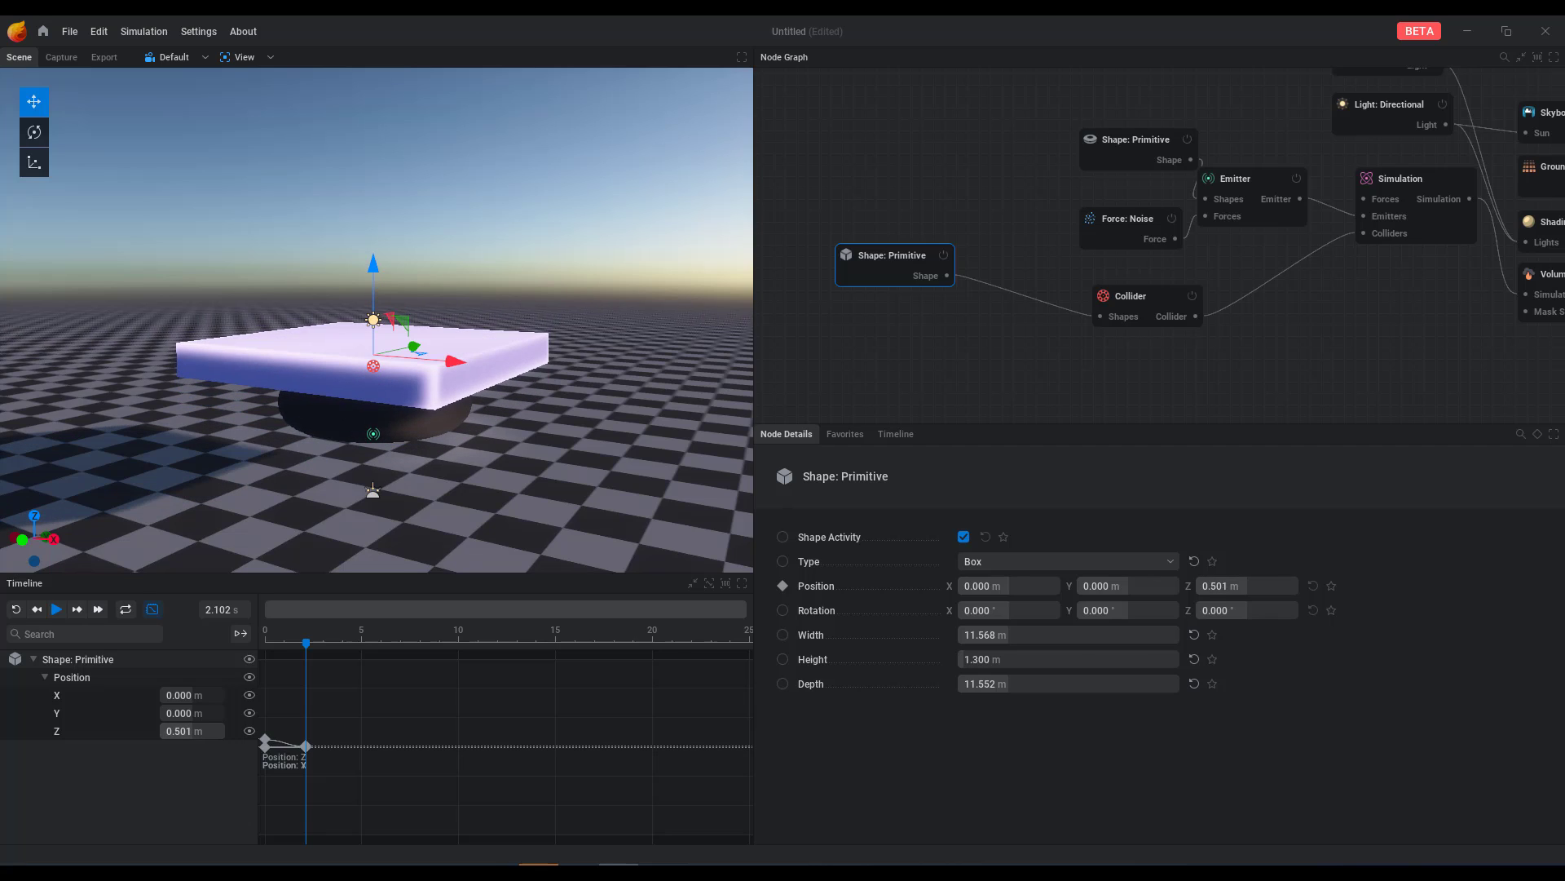
Step: Reset the simulation, play the fire against the descending slab, and pause shortly after the slab's last keyframe
left_click(17, 610)
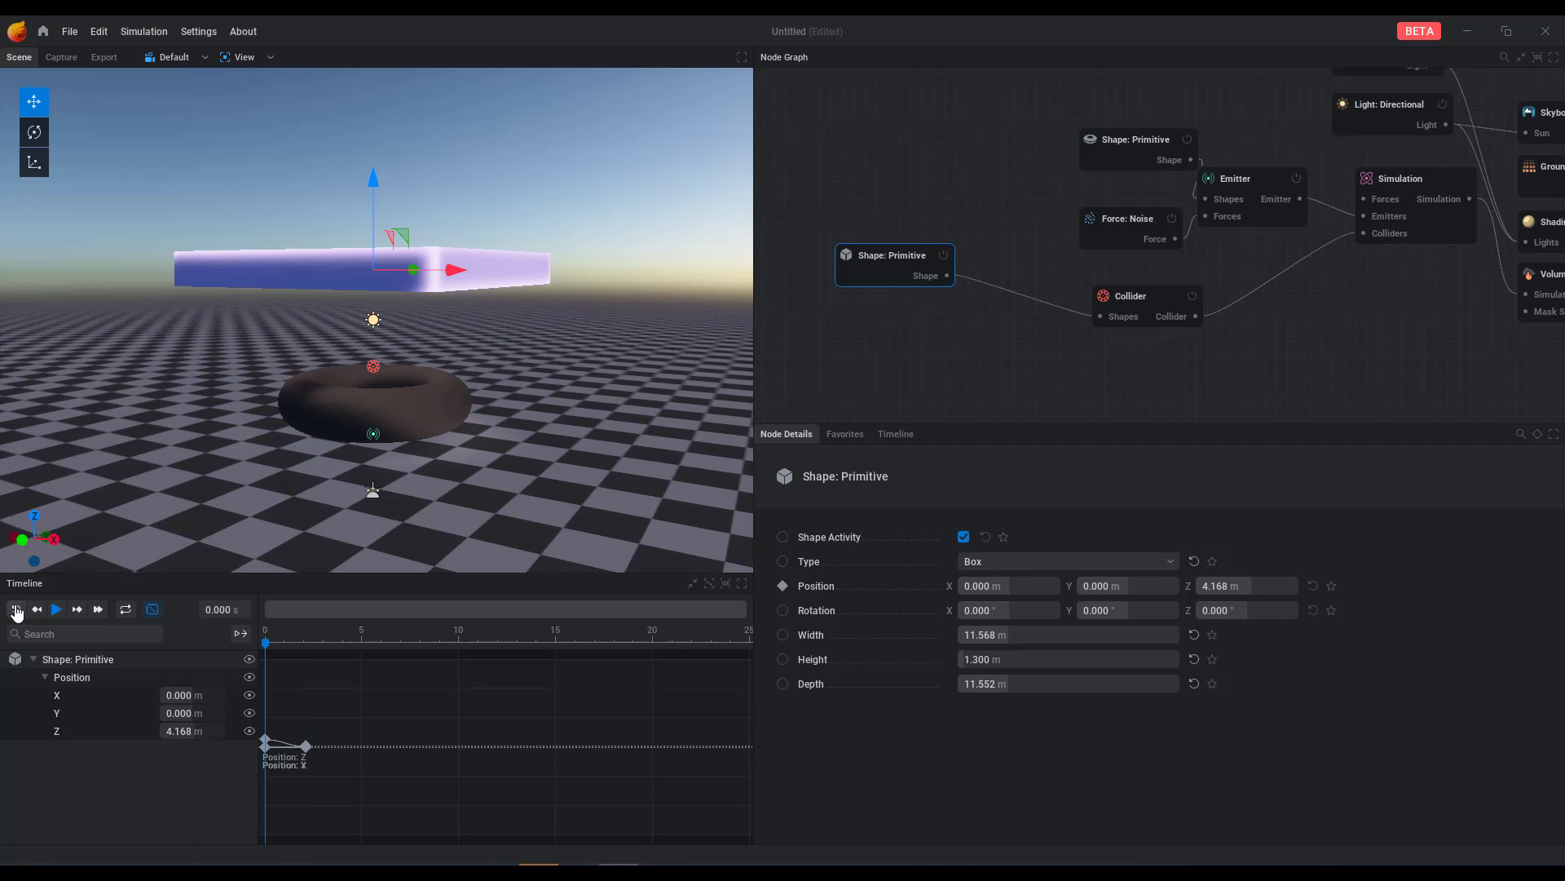
left_click(56, 610)
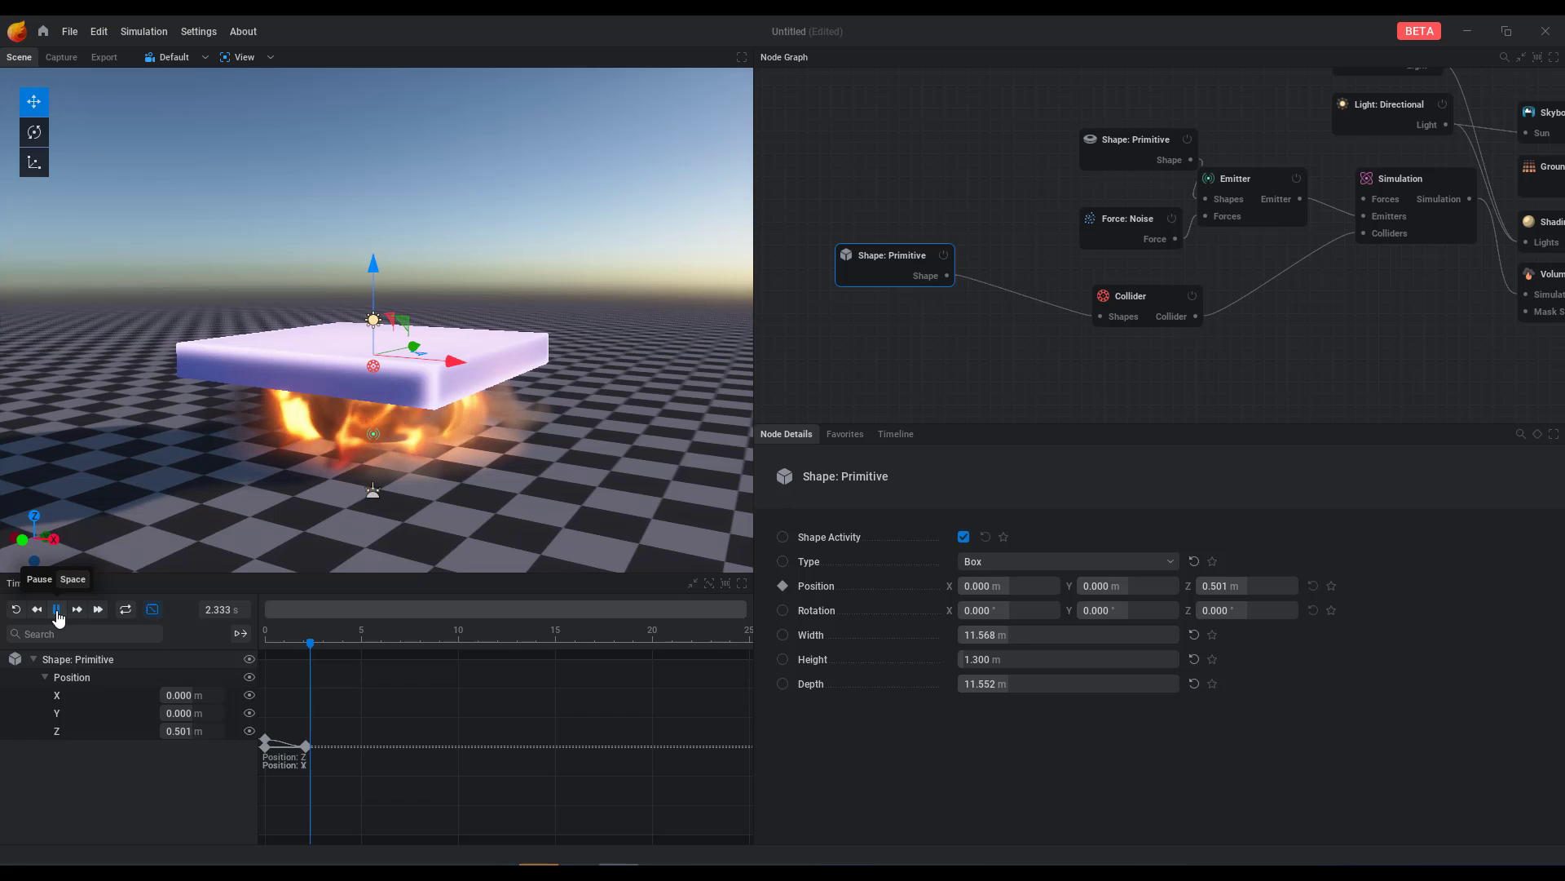
left_click(56, 610)
Step: Review the Export: Image node's flipbook settings and preview the Capture node's Render Combined output
middle_click_drag(1263, 410, 1105, 354)
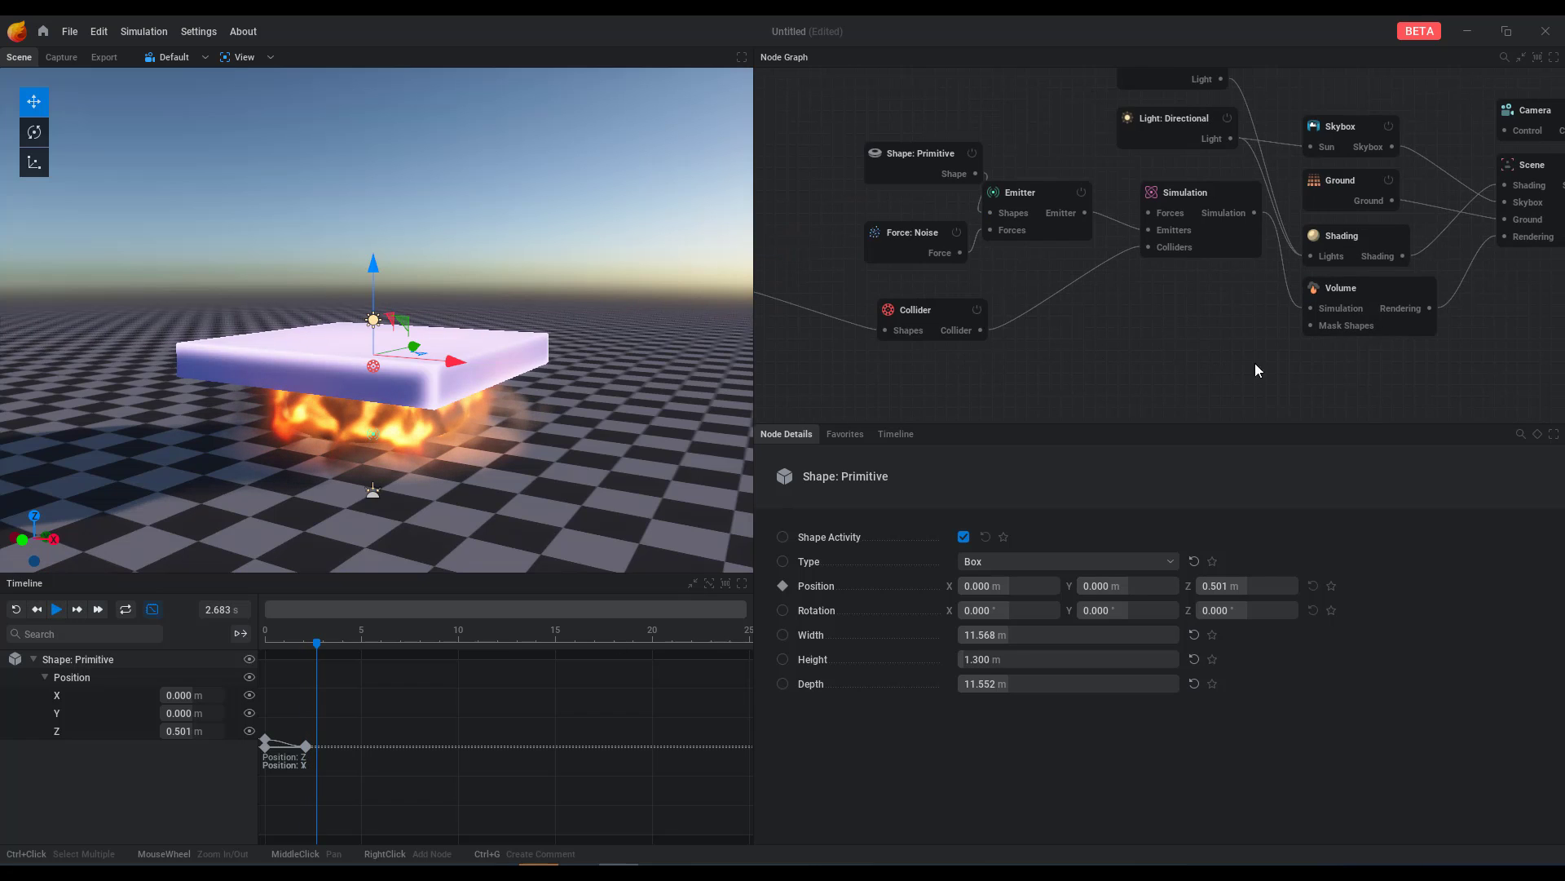
middle_click_drag(1255, 367, 929, 367)
mouse_move(1179, 348)
middle_mouse_down()
mouse_move(929, 420)
mouse_move(1240, 374)
mouse_move(1142, 360)
middle_mouse_up()
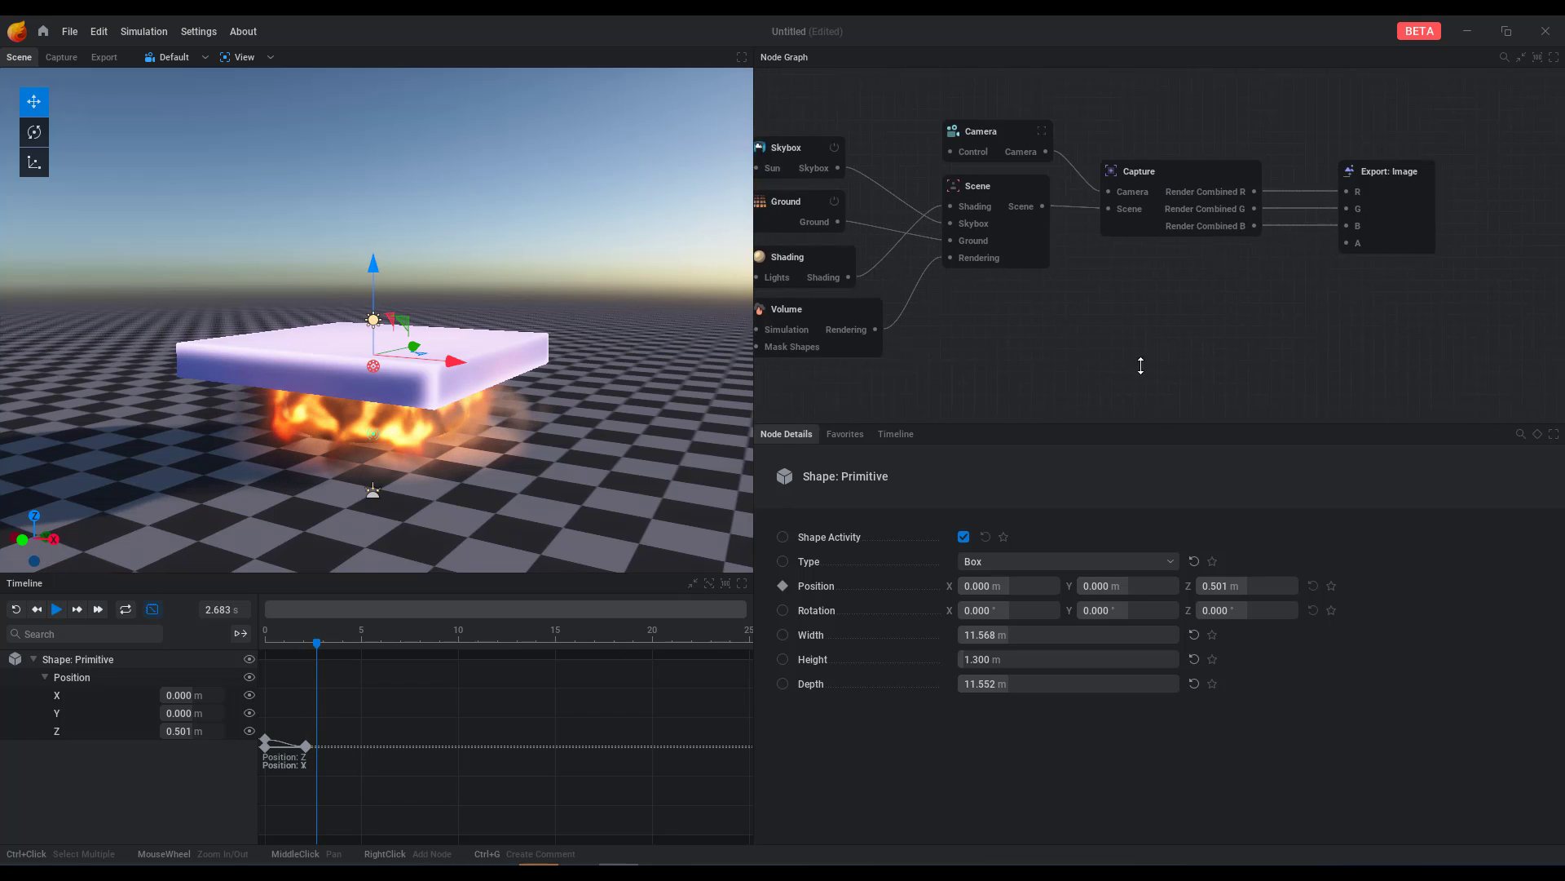
left_click(1343, 213)
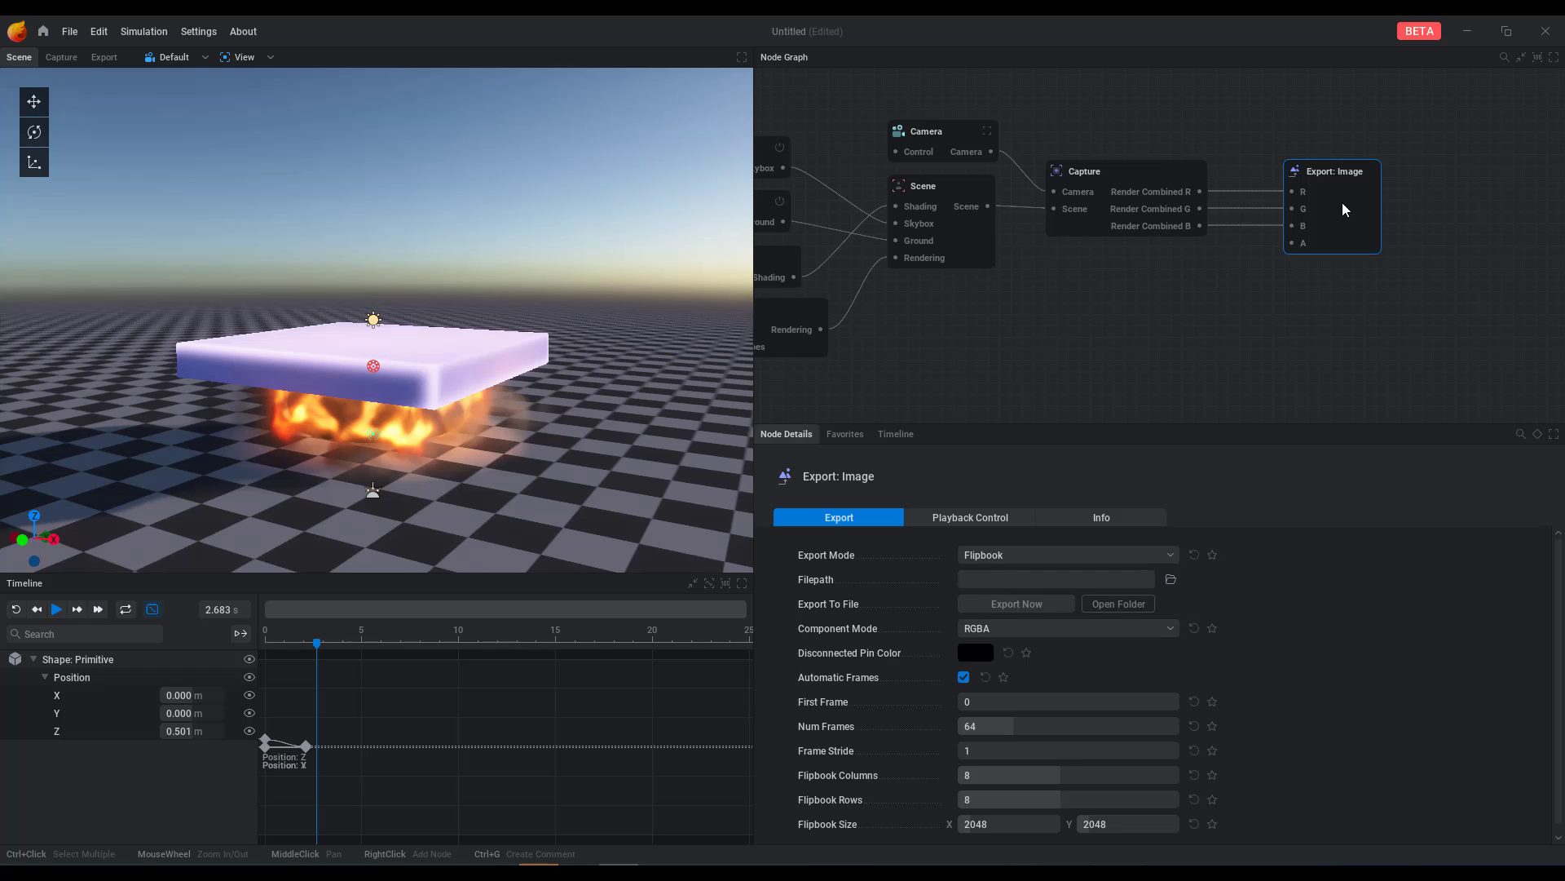
left_click(61, 57)
left_click(1151, 159)
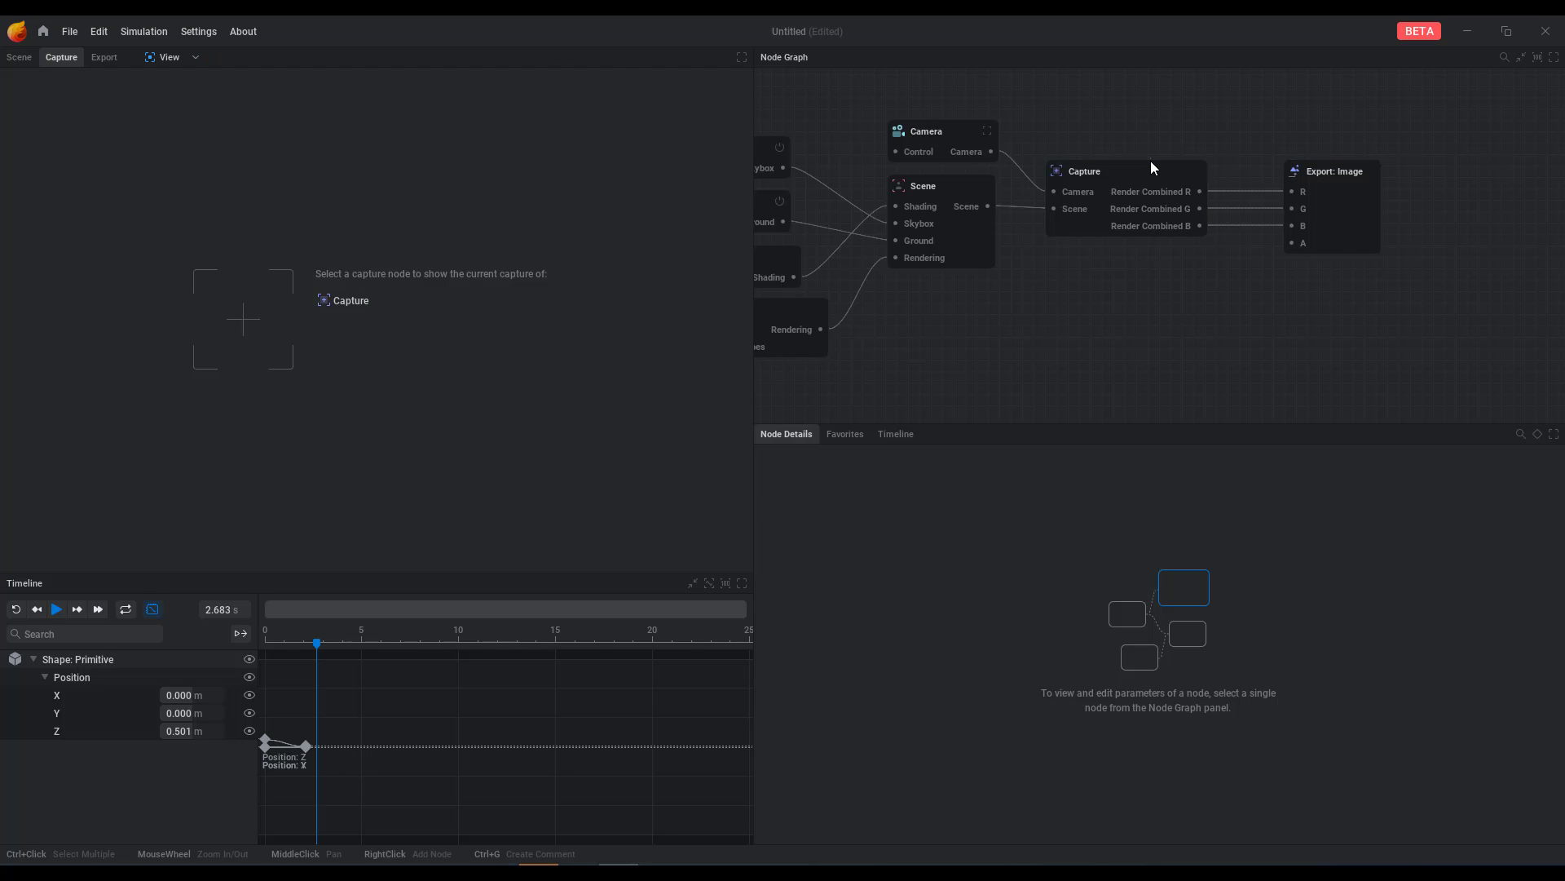
left_click(1148, 168)
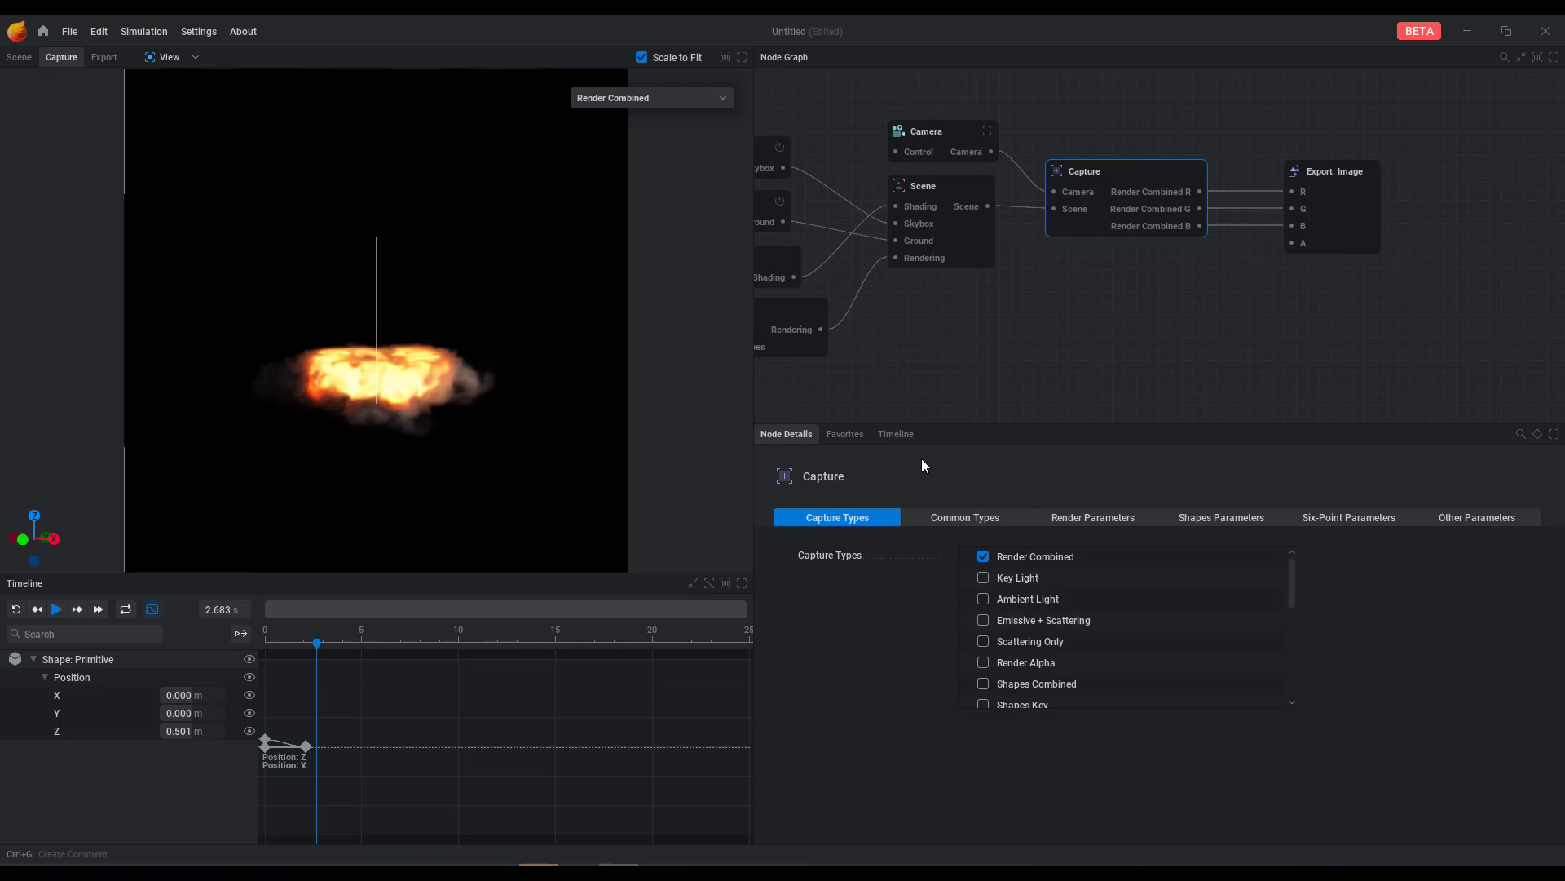
Step: Return to the scene view, add an Export: VDB node connected to the Simulation output, and review its export controls
left_click(19, 57)
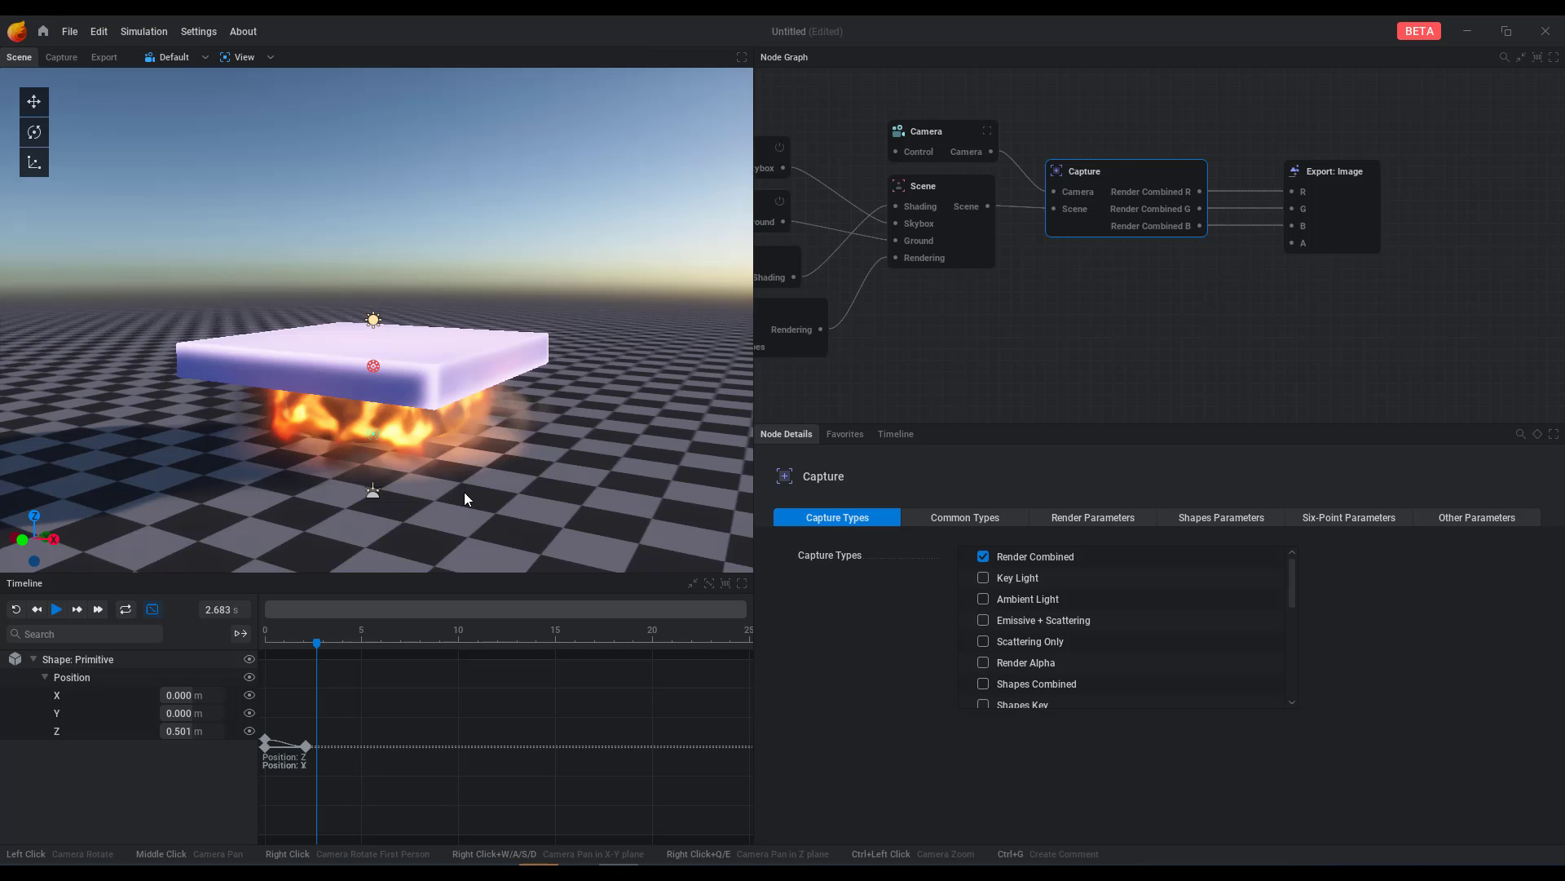
middle_click_drag(1029, 306, 1184, 289)
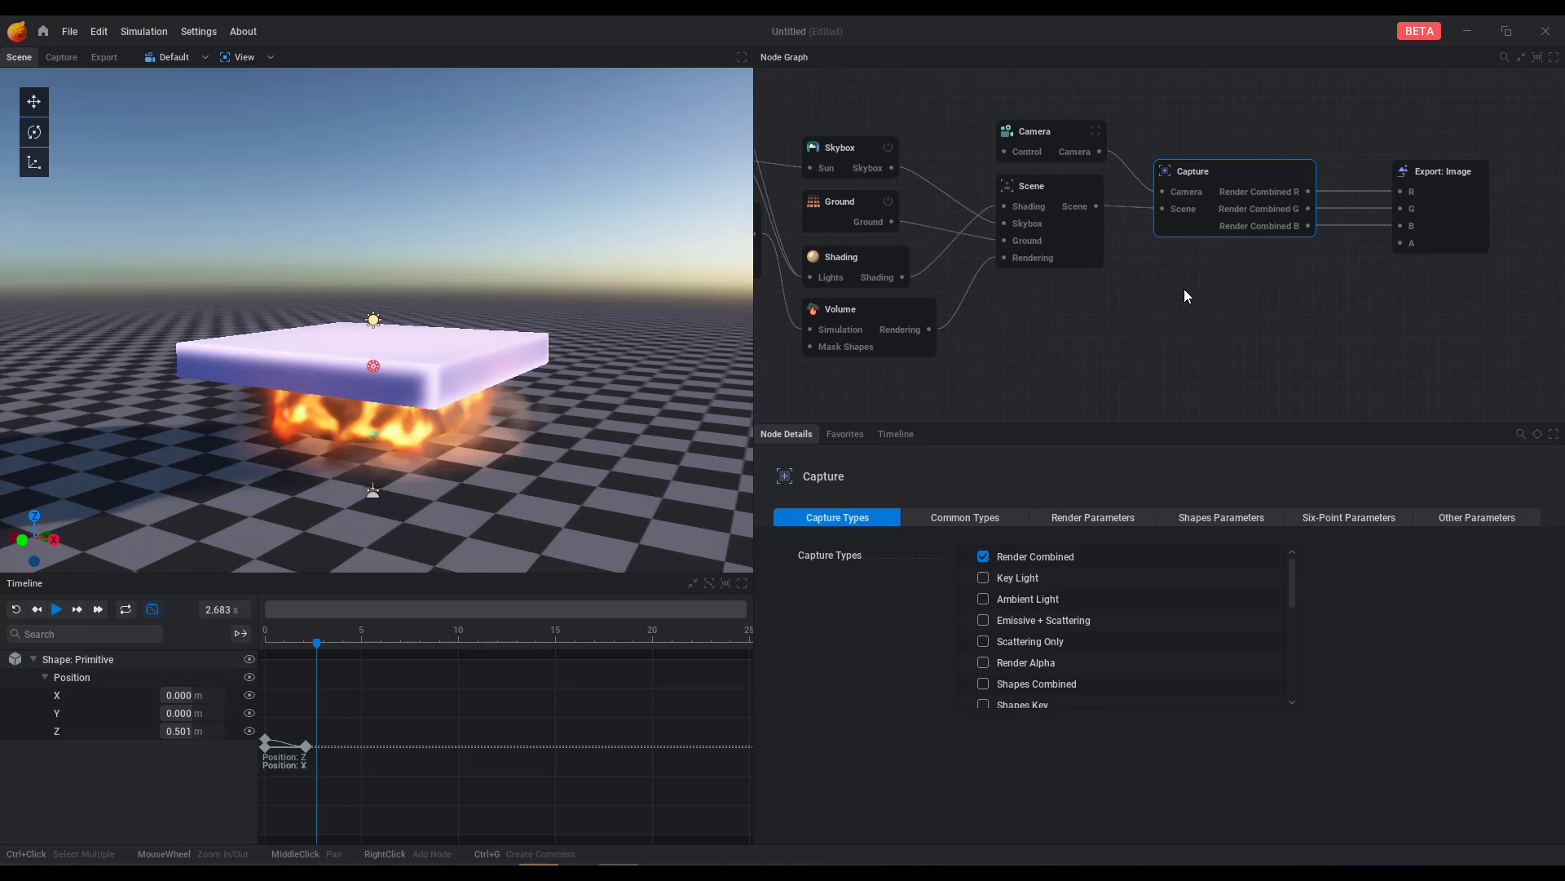
right_click(1117, 236)
mouse_move(1184, 392)
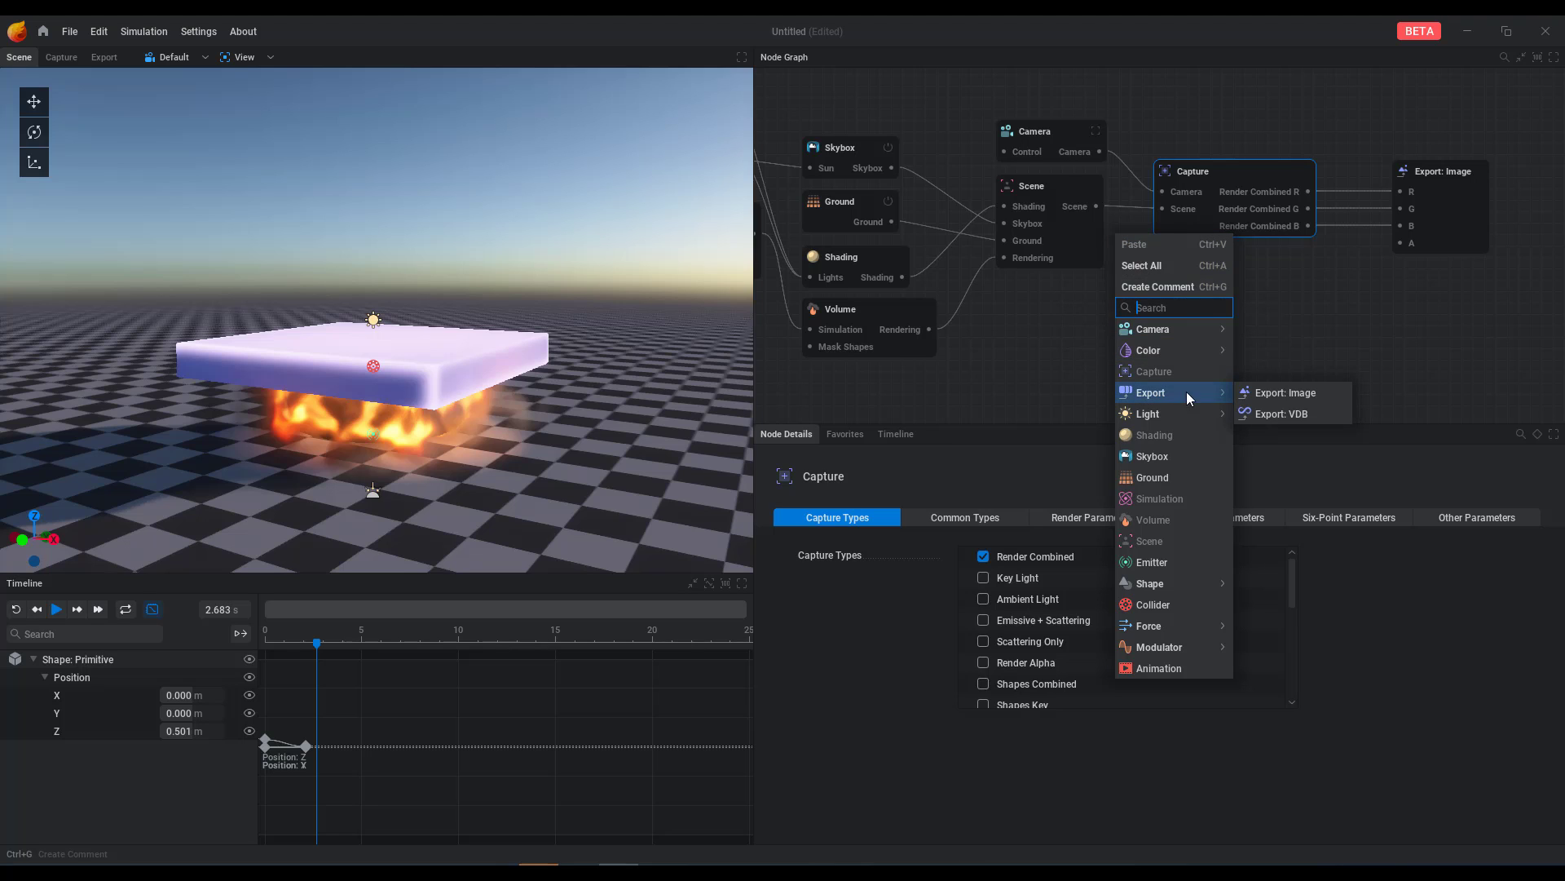
left_click(1276, 414)
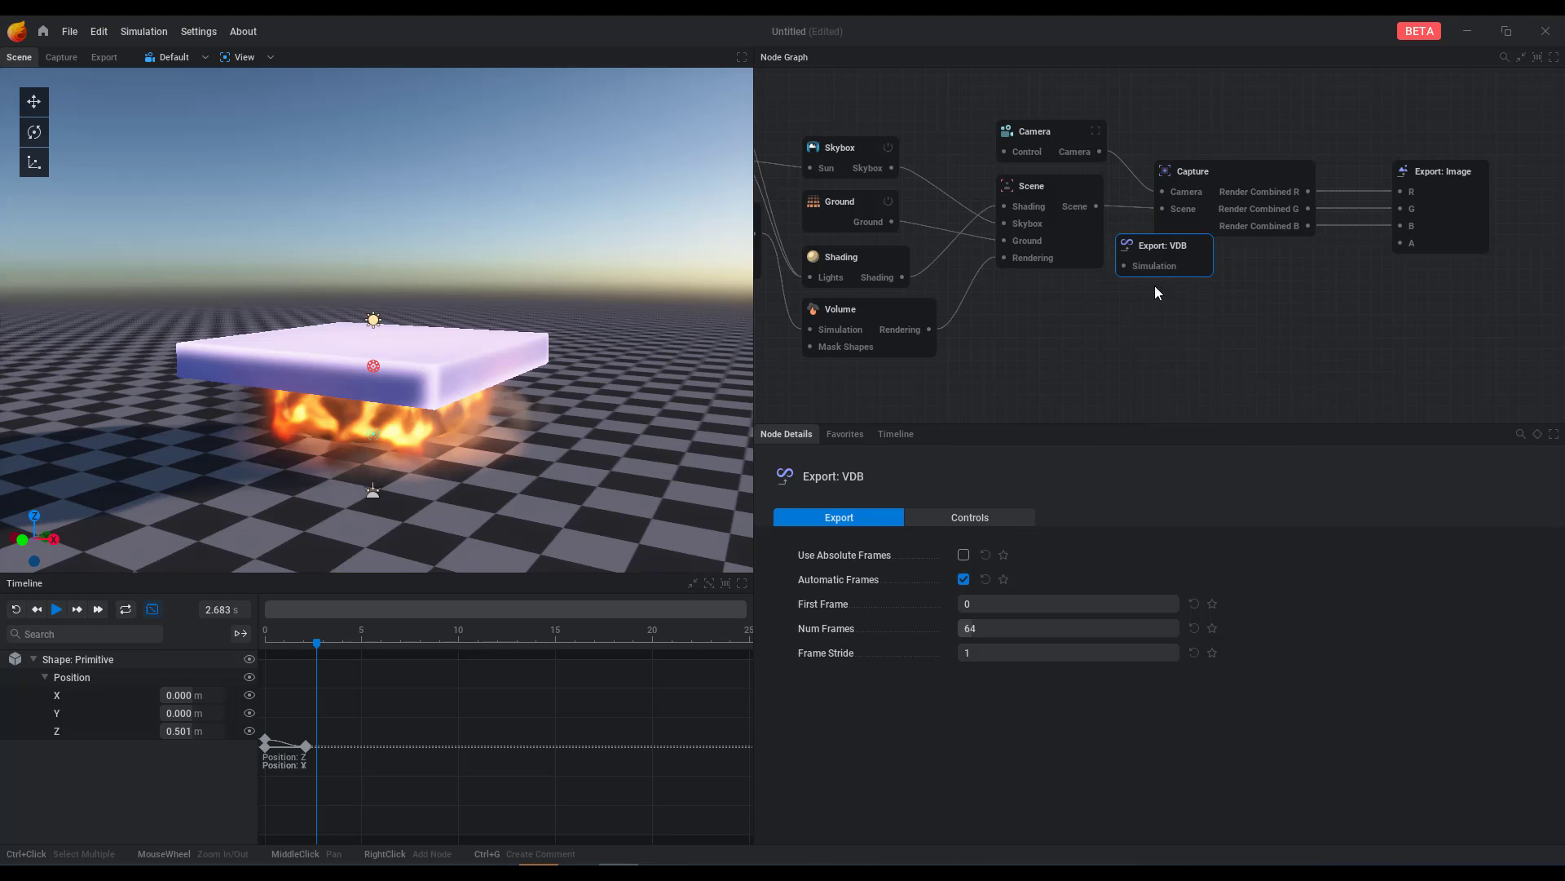
left_click_drag(838, 374, 1063, 282)
left_click_drag(1163, 236, 1163, 237)
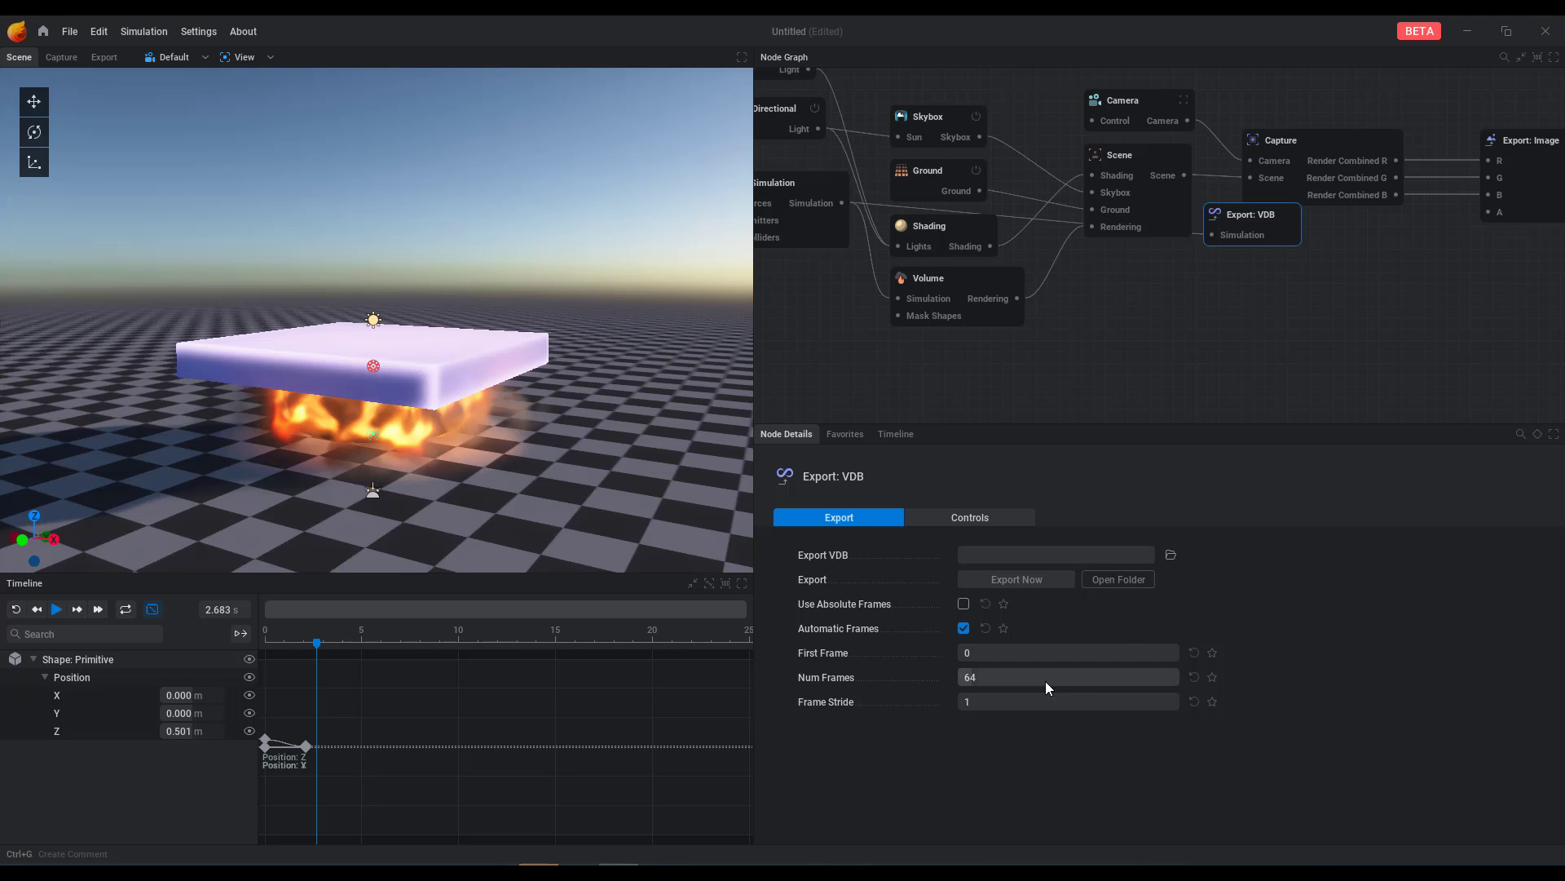
left_click(969, 515)
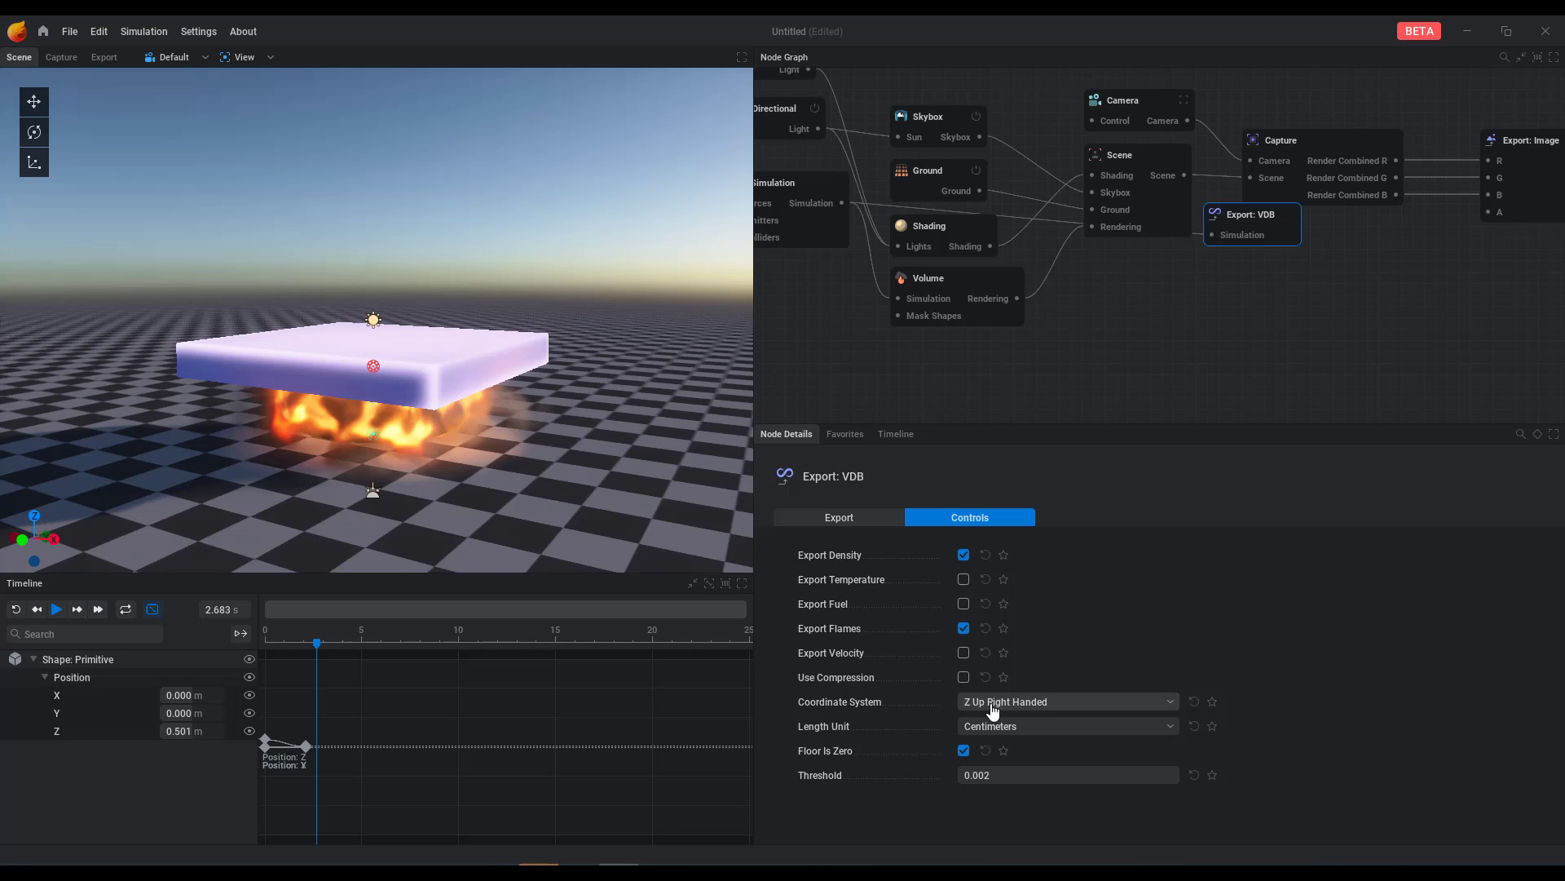
left_click(800, 514)
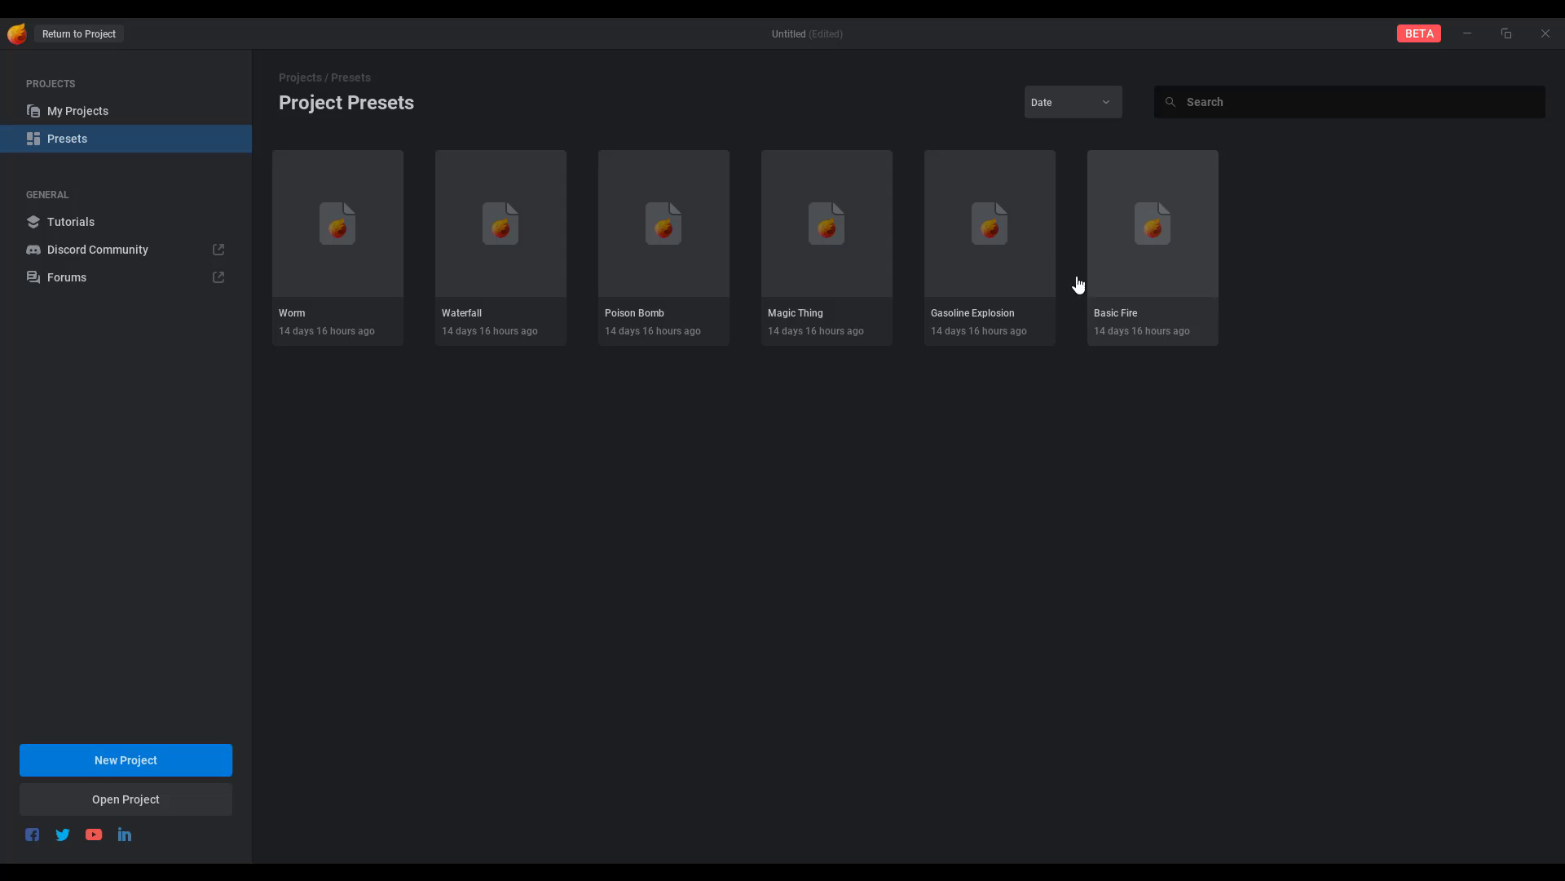
Step: Open the Gasoline Explosion preset project and view the explosion from another angle
left_click(1032, 248)
left_click(664, 499)
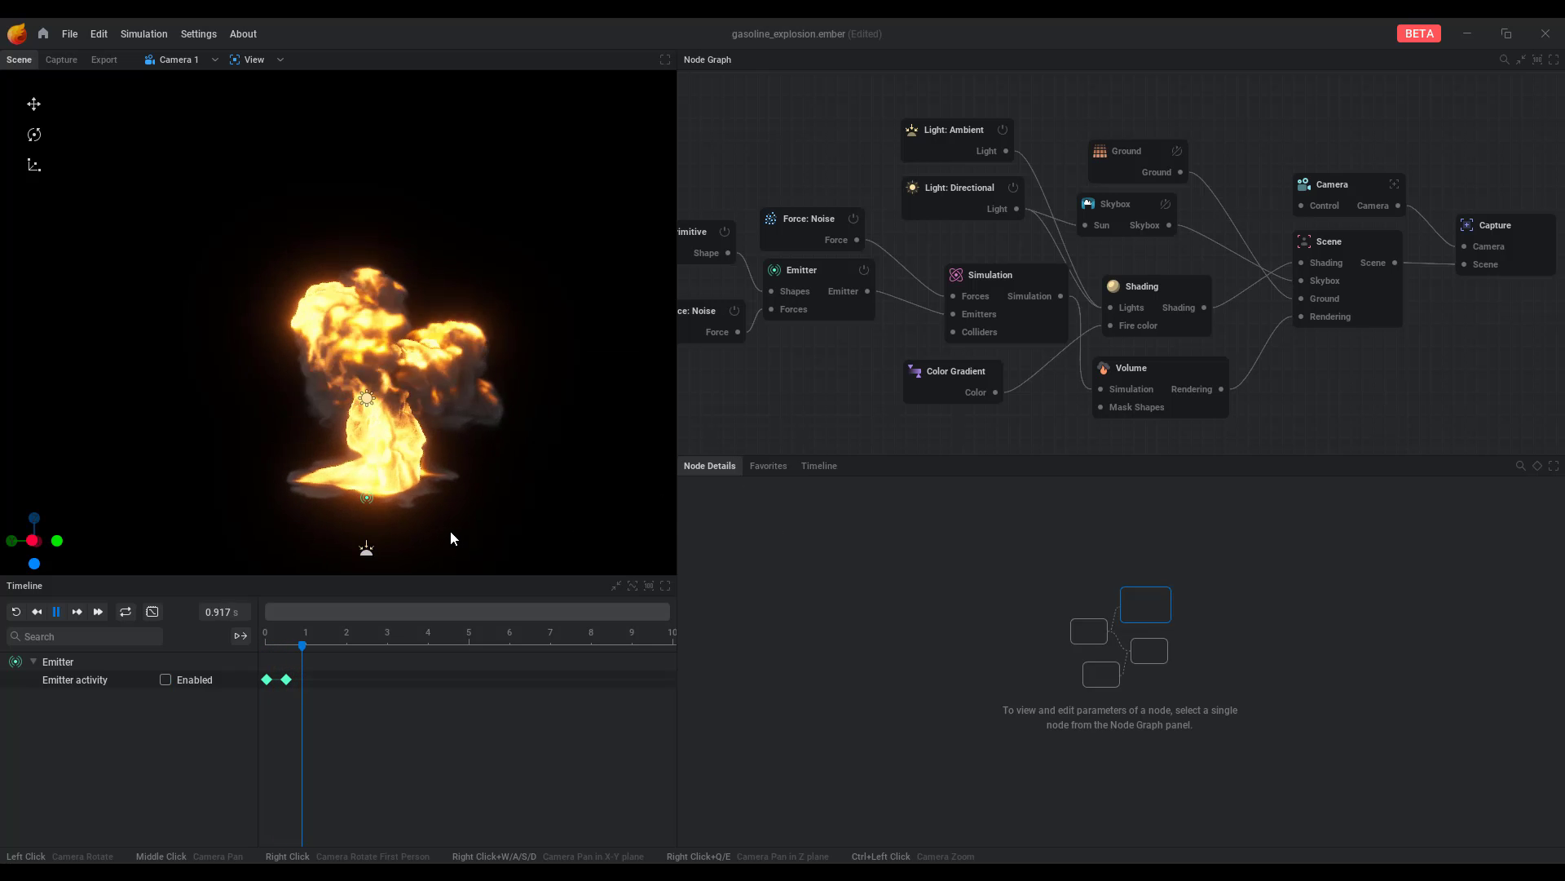
left_click_drag(450, 531, 525, 515)
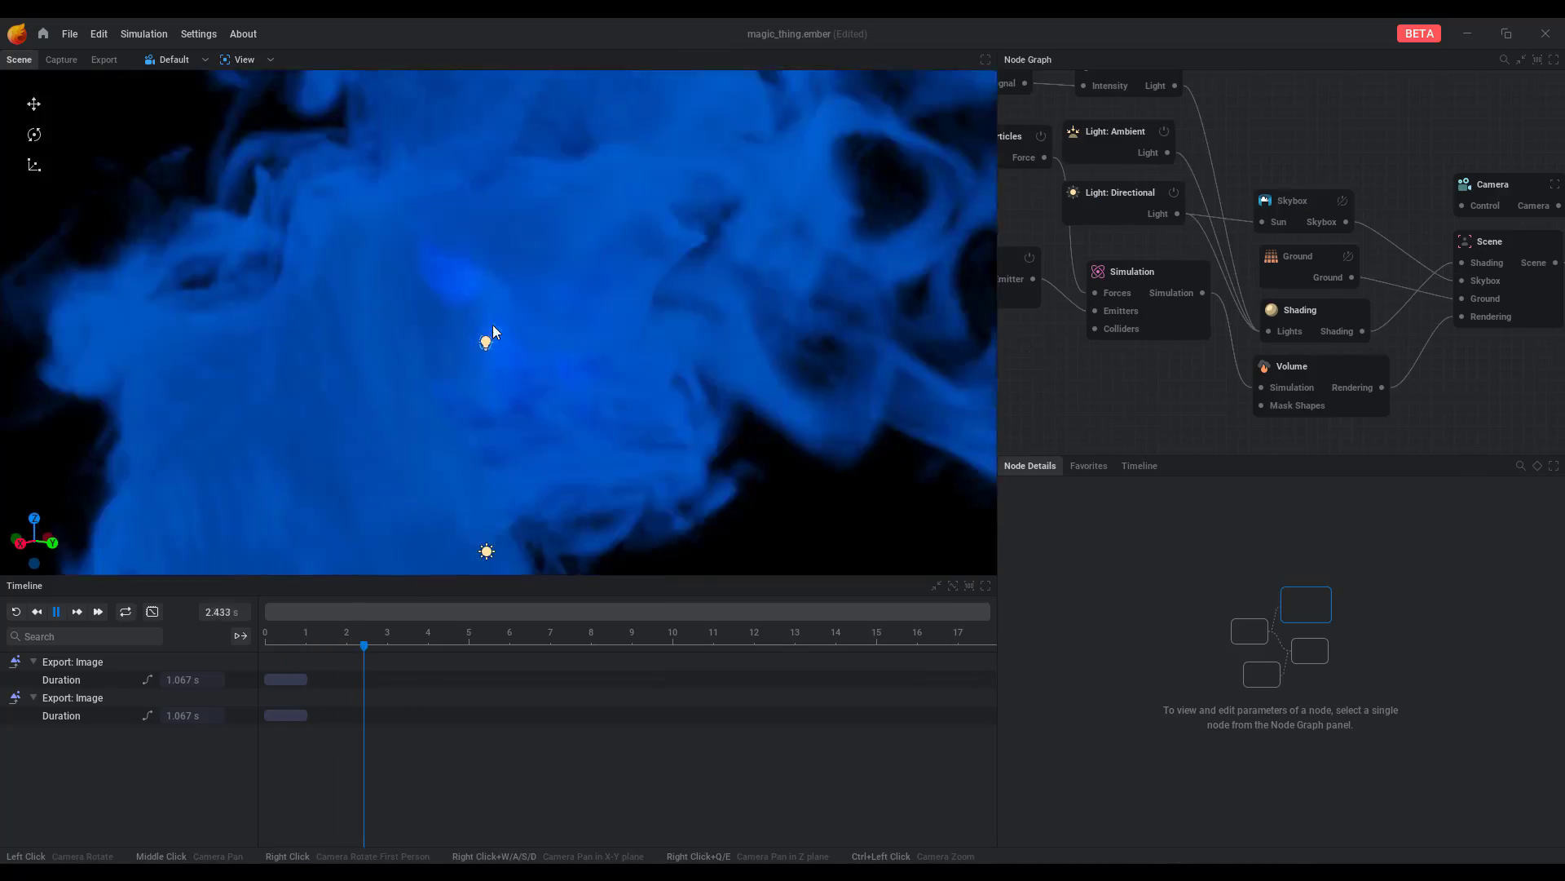
Step: Move the magic_thing project's point light to about Y -0.091 m and Z 9.852 m, and reset the simulation
left_click(491, 335)
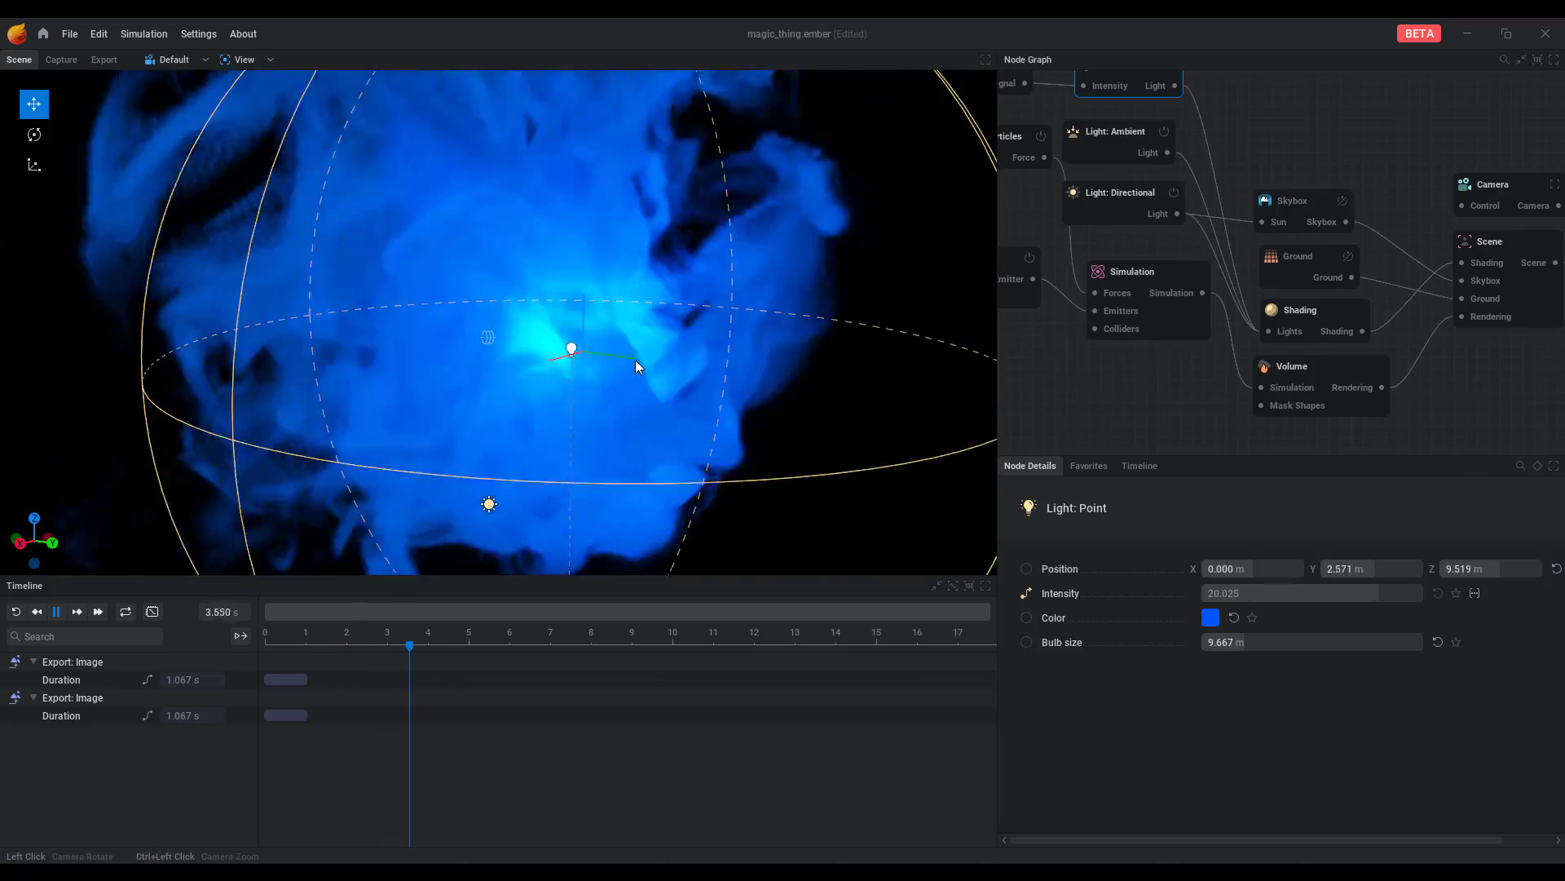
left_click_drag(637, 367, 492, 323)
key("r")
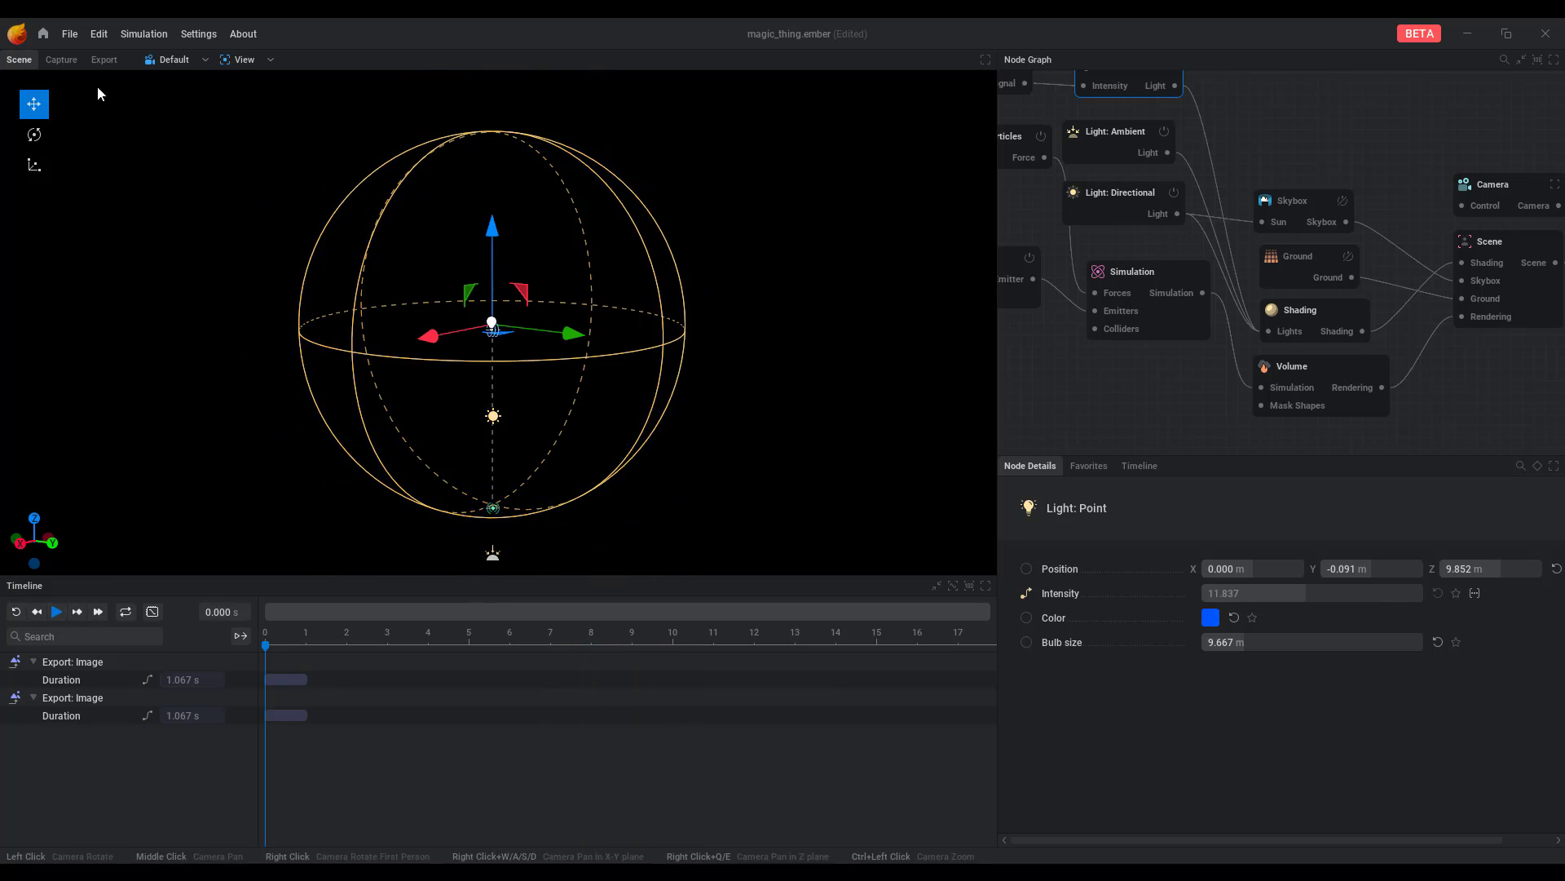
Step: Return to the project presets and open the Poison Bomb preset
left_click(45, 37)
left_click(664, 244)
left_click(647, 497)
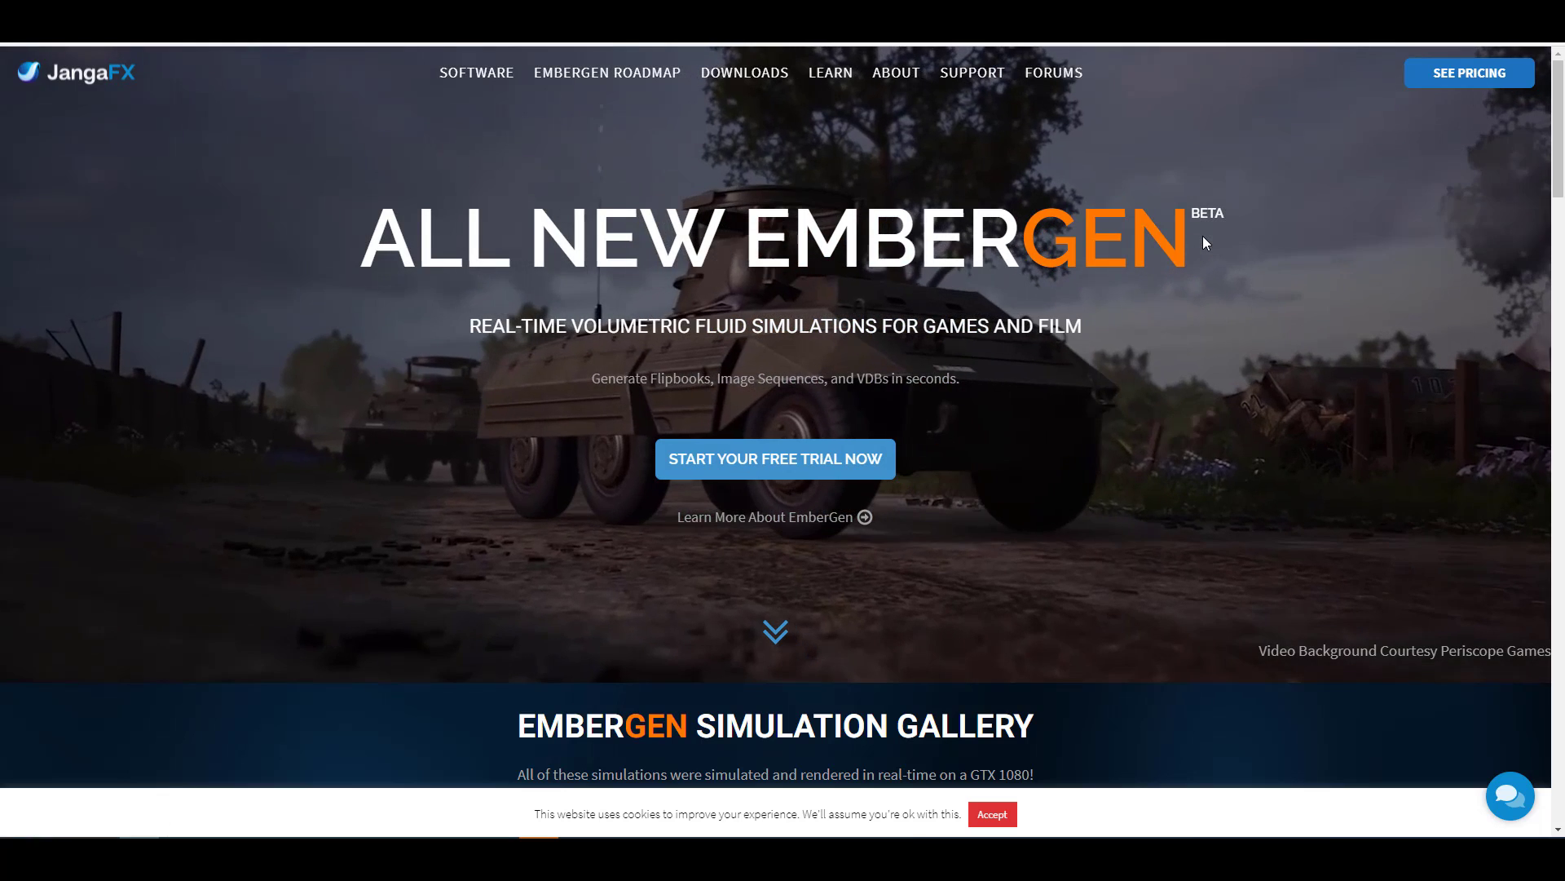
Step: Switch to the JangaFX website and review the pricing and licensing options for EmberGen
scroll(550, 605, "down", 7)
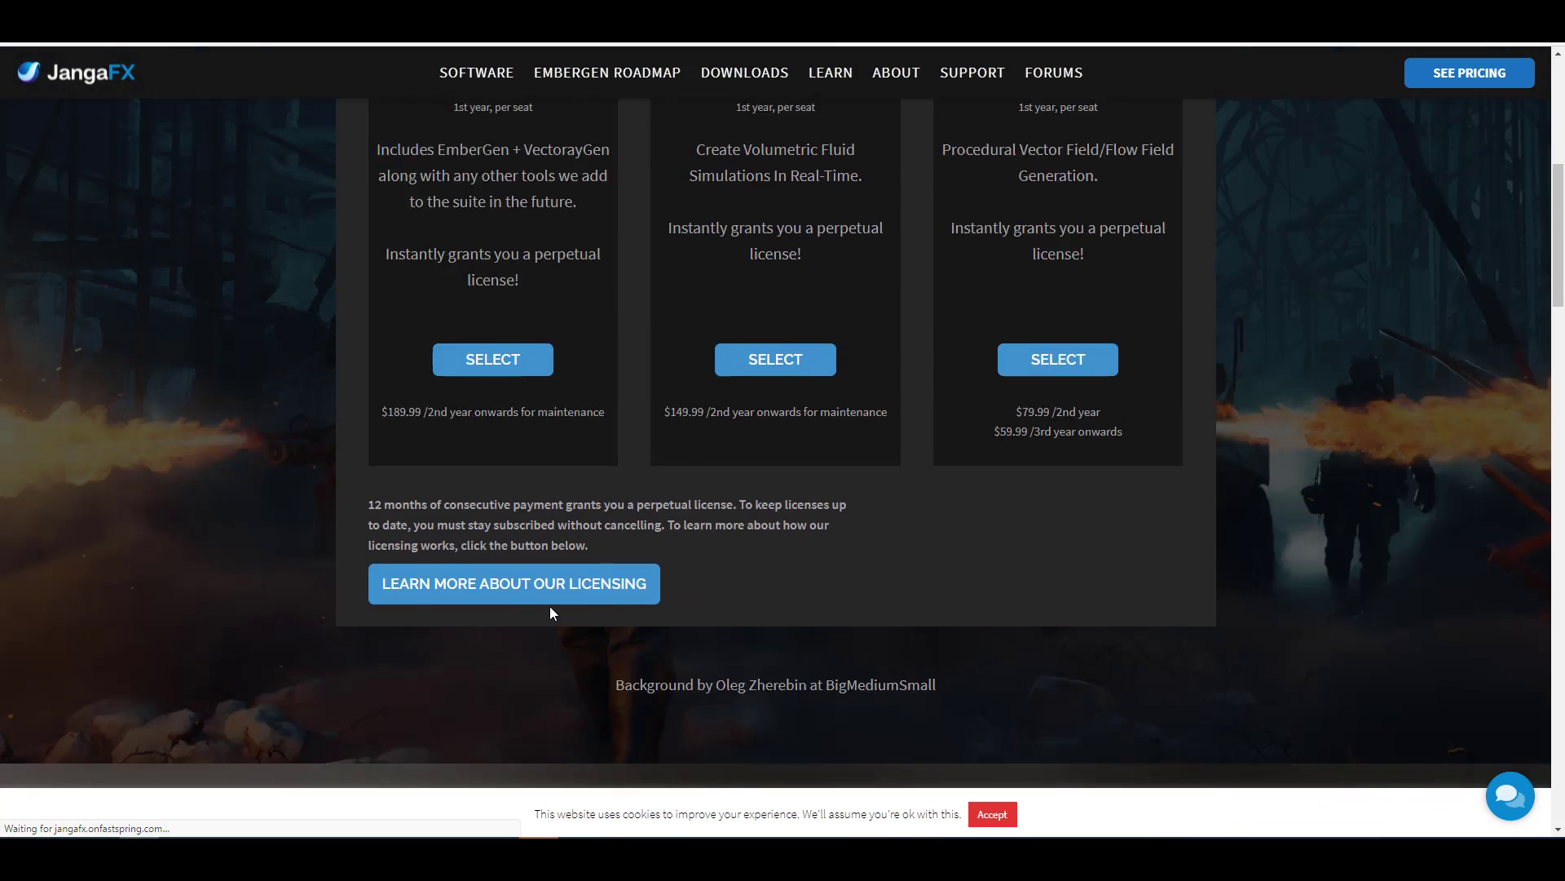
scroll(551, 613, "up", 4)
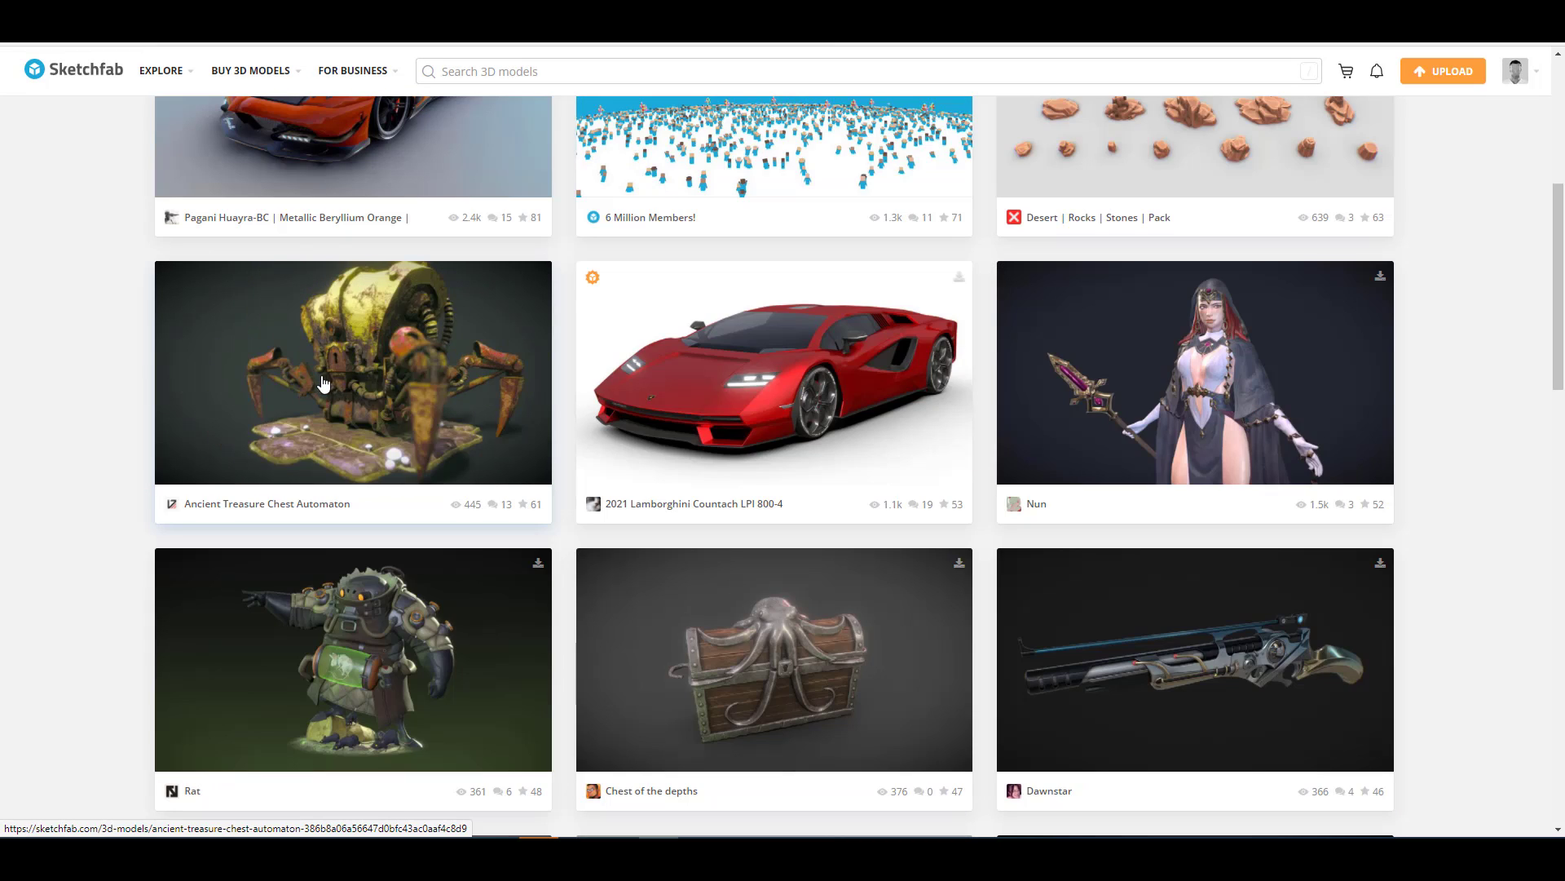
Step: Switch to Sketchfab and browse the gallery of 3D models
scroll(374, 389, "down", 1)
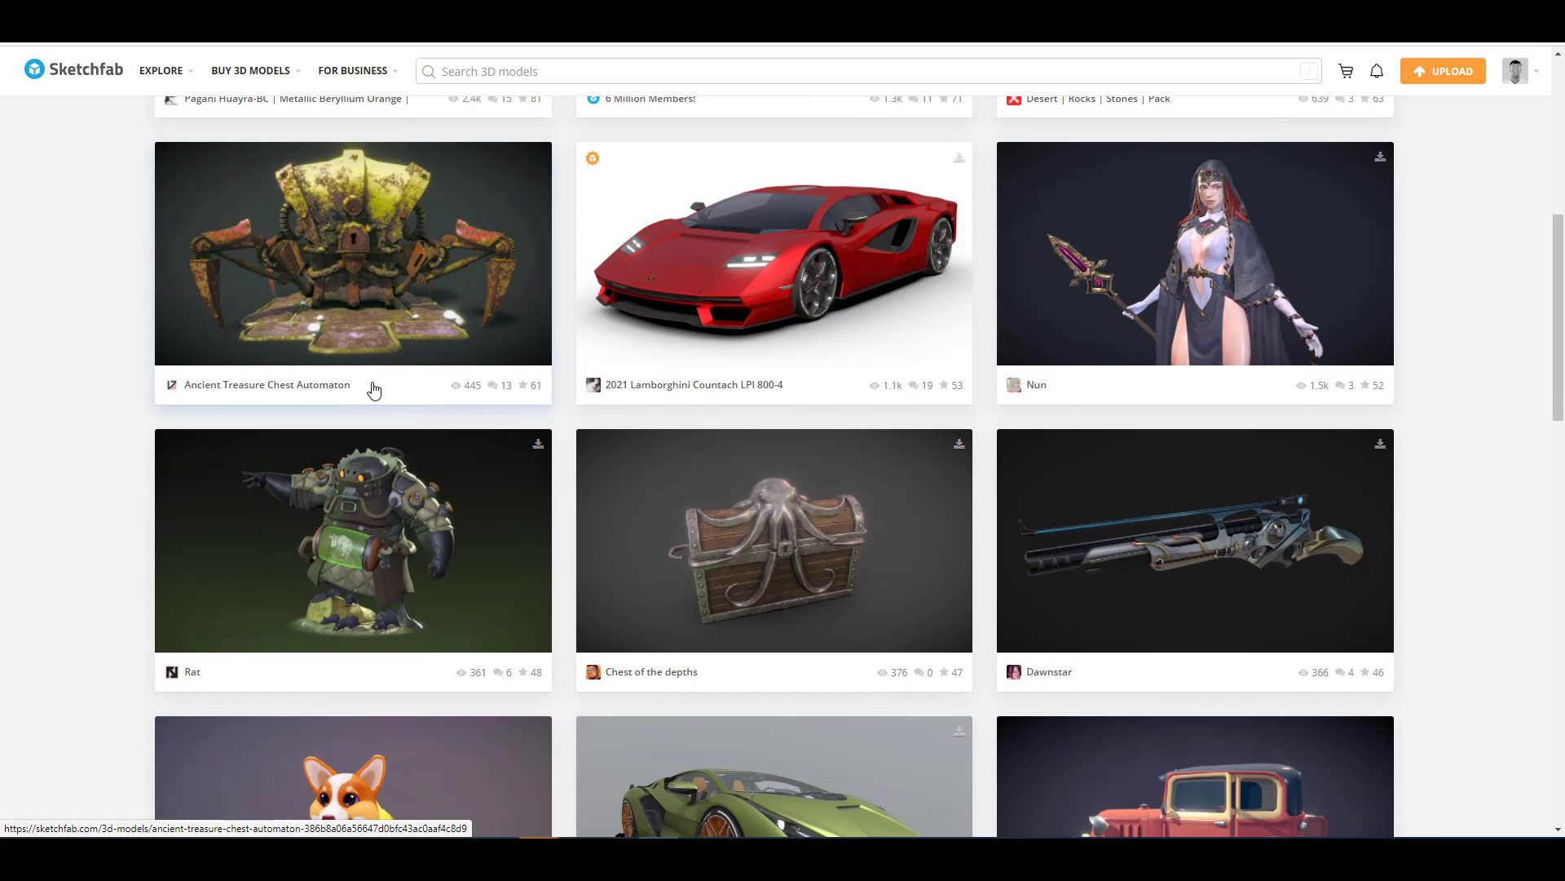
scroll(85, 491, "down", 5)
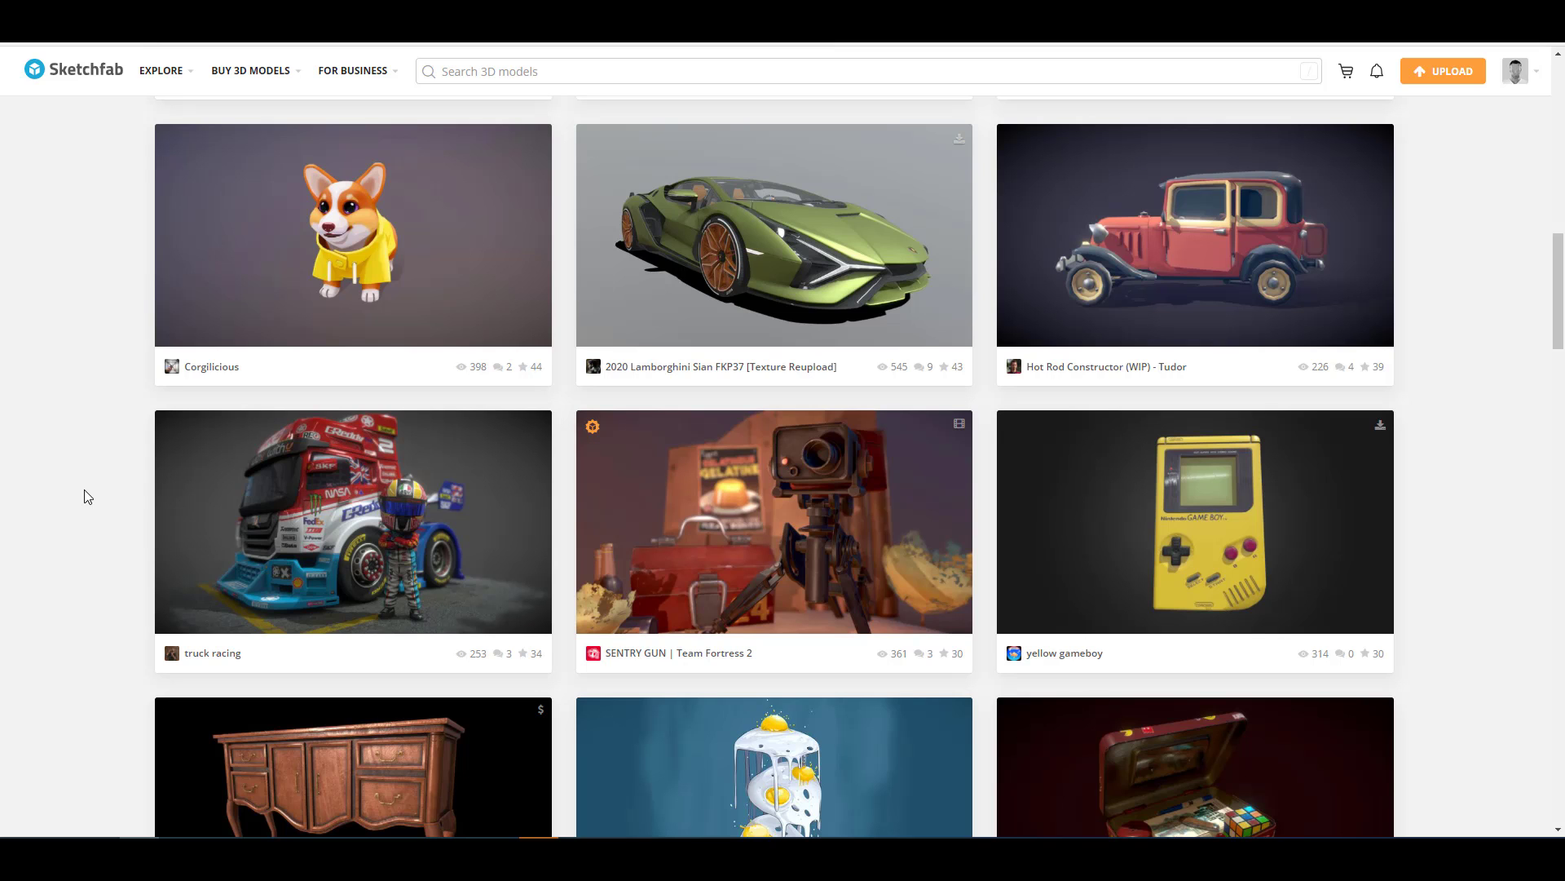
scroll(88, 497, "down", 5)
scroll(87, 497, "down", 5)
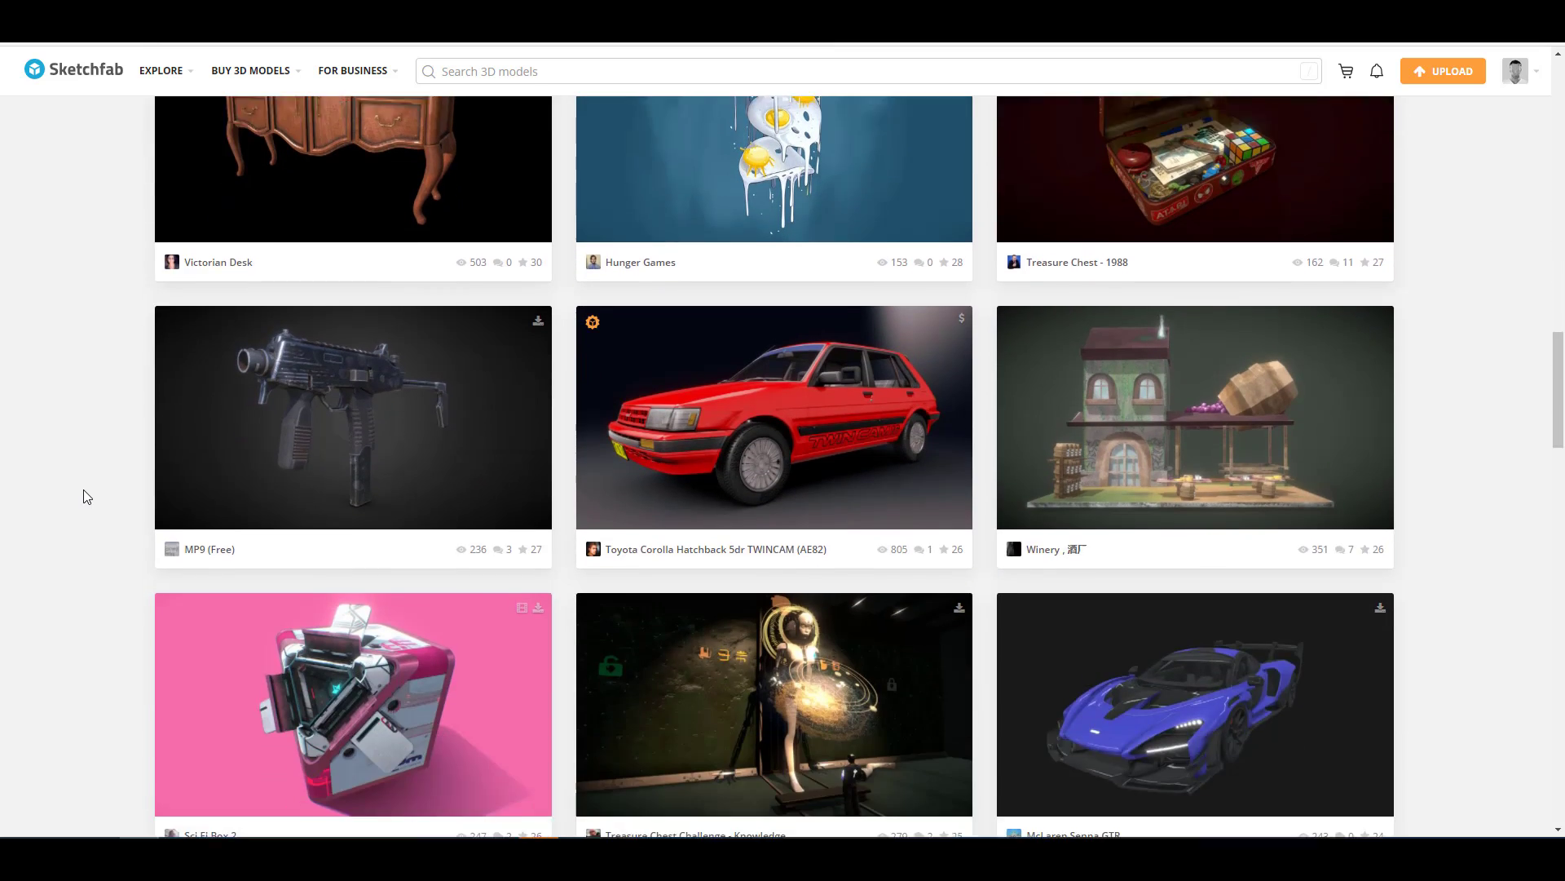
scroll(578, 442, "down", 8)
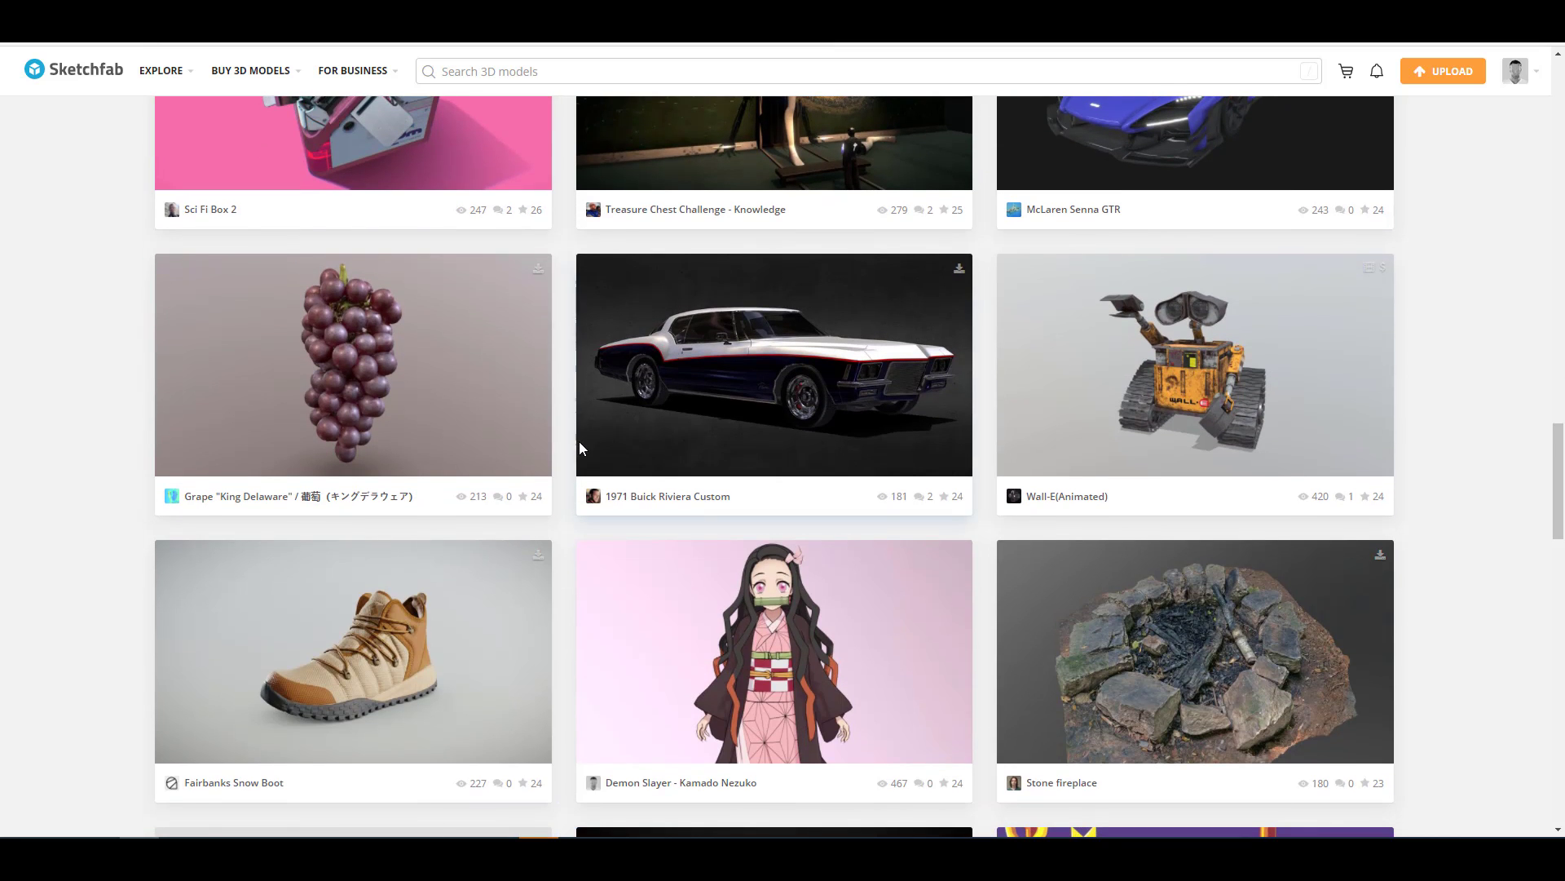
scroll(560, 481, "down", 5)
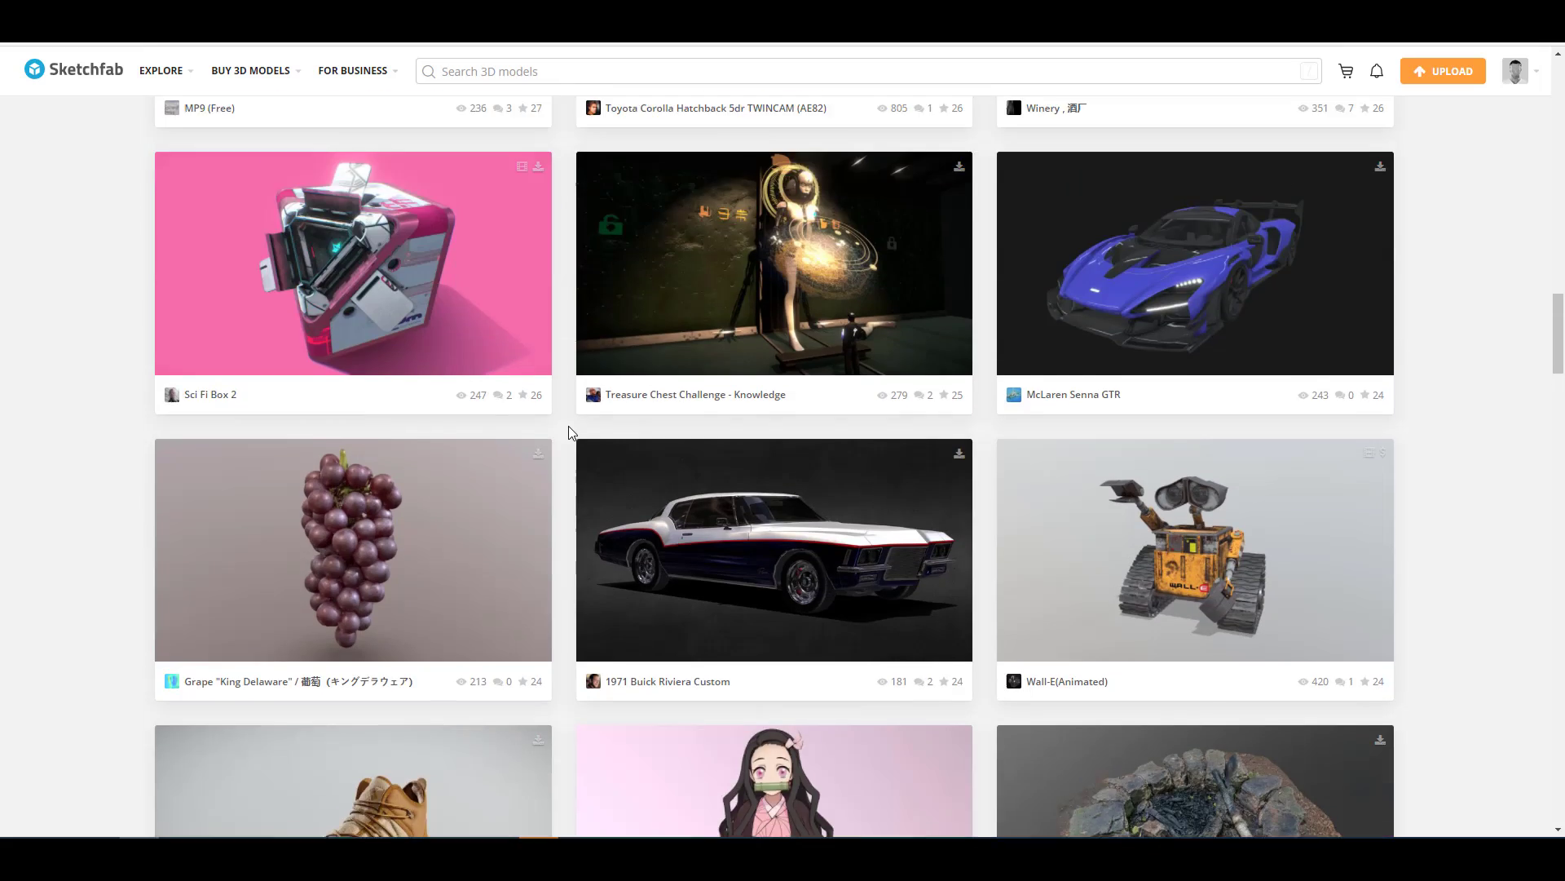
scroll(569, 425, "up", 5)
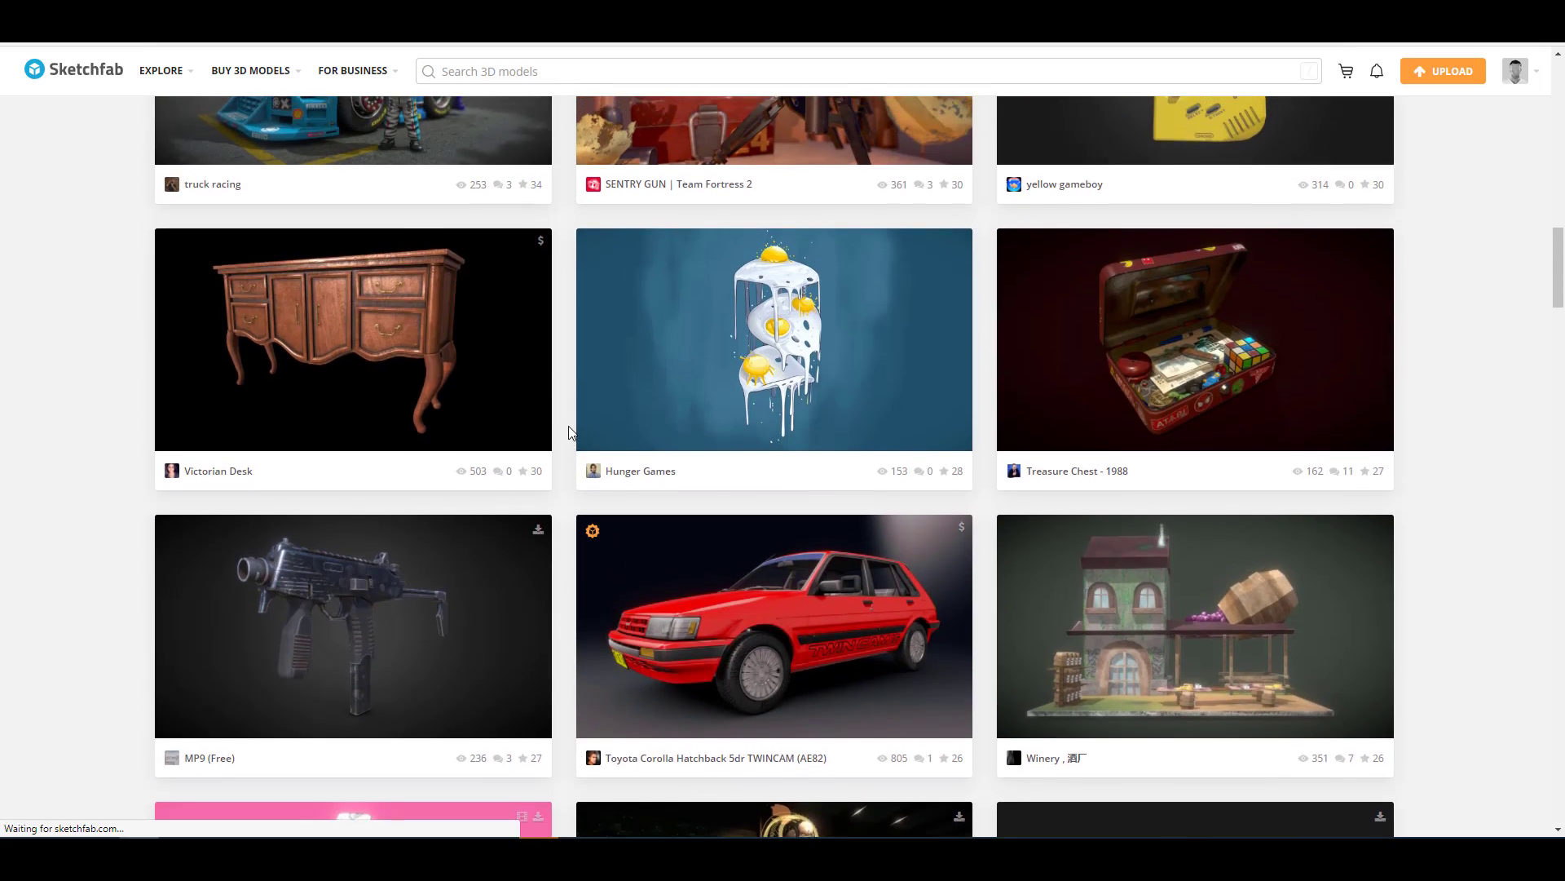
scroll(569, 426, "up", 7)
scroll(569, 426, "up", 6)
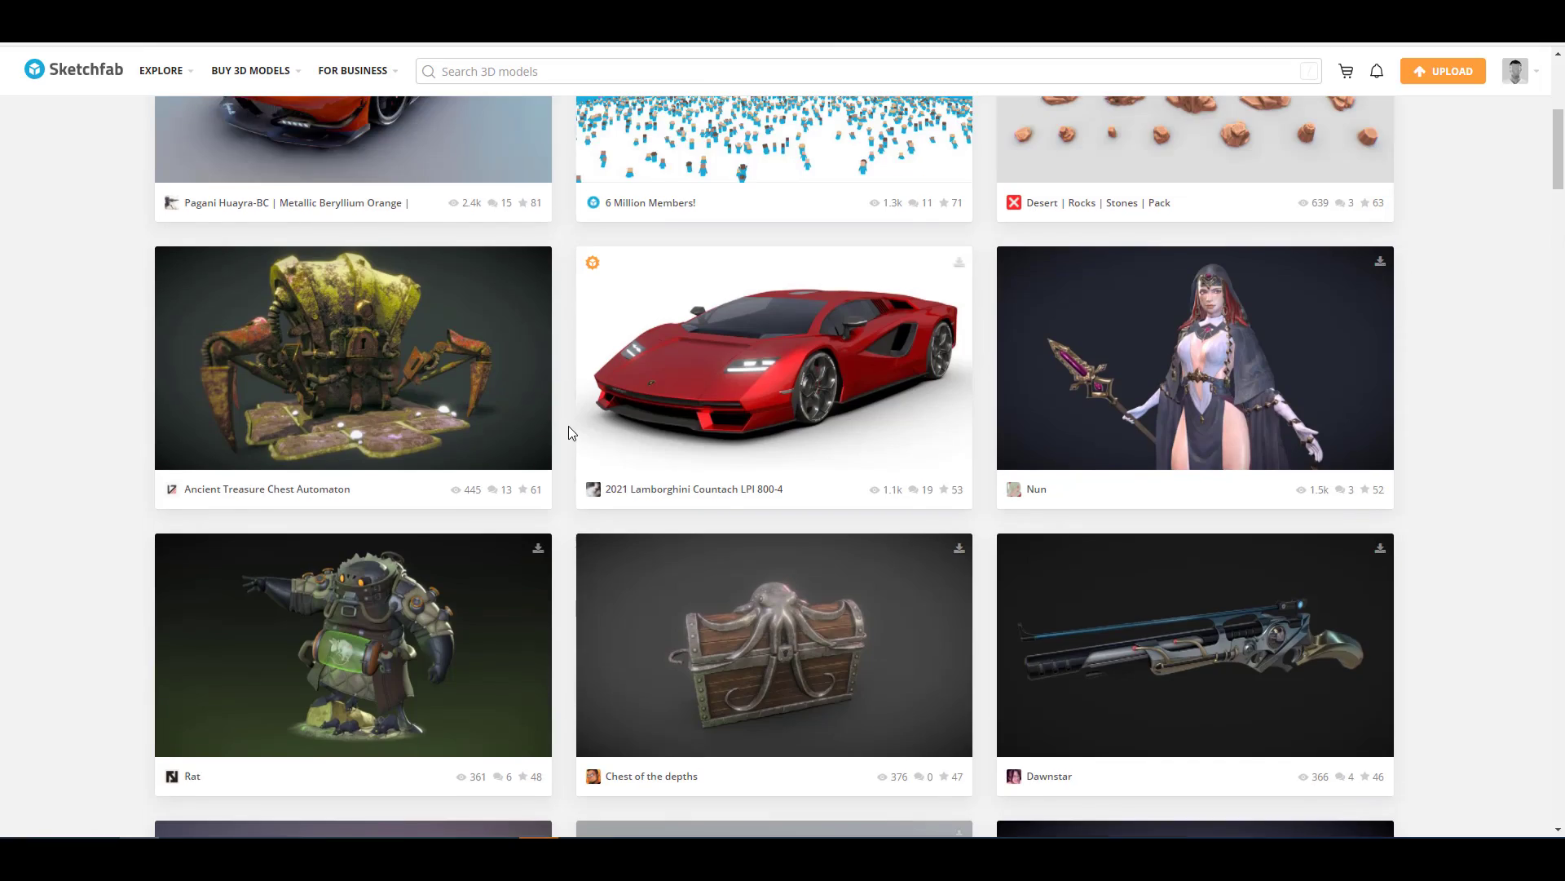